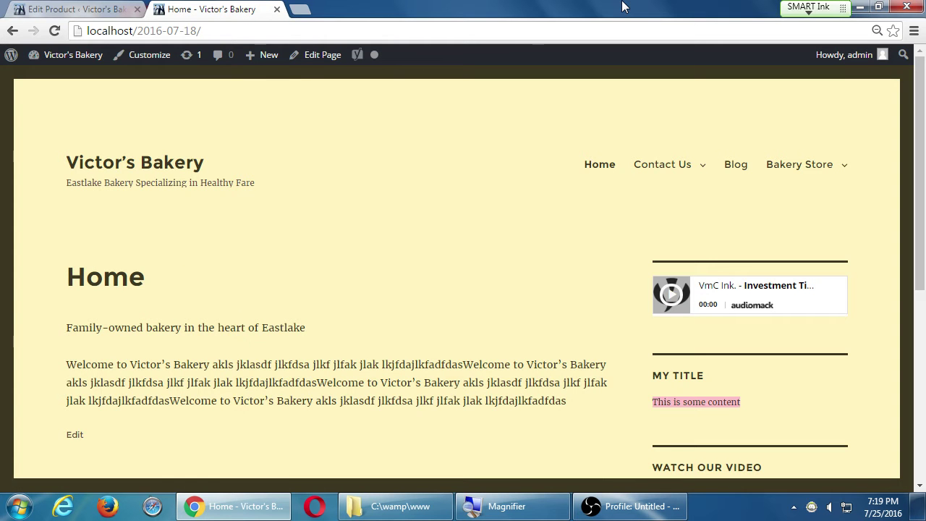
Check that both the Home menu item and the site title lead from the Bakery Store page back to the home page.
mouse_move(856, 173)
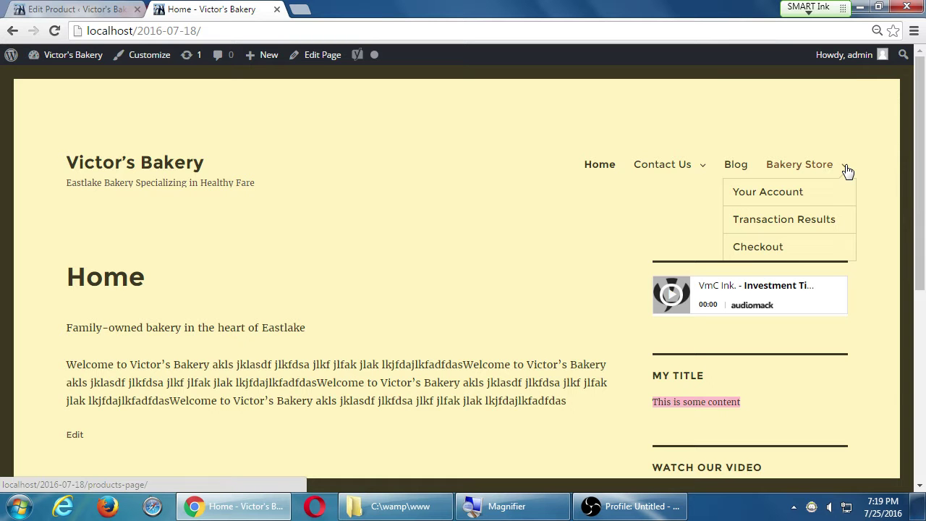
mouse_move(795, 174)
click(803, 172)
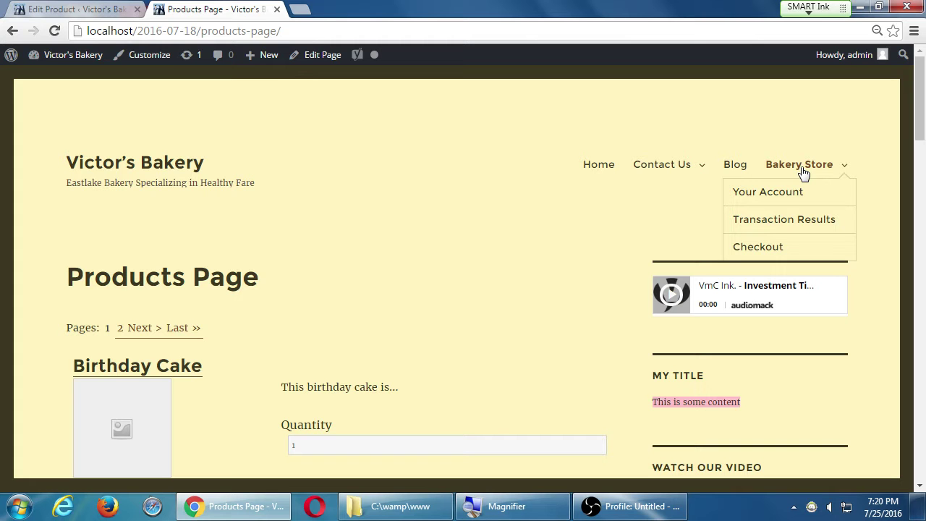
click(599, 173)
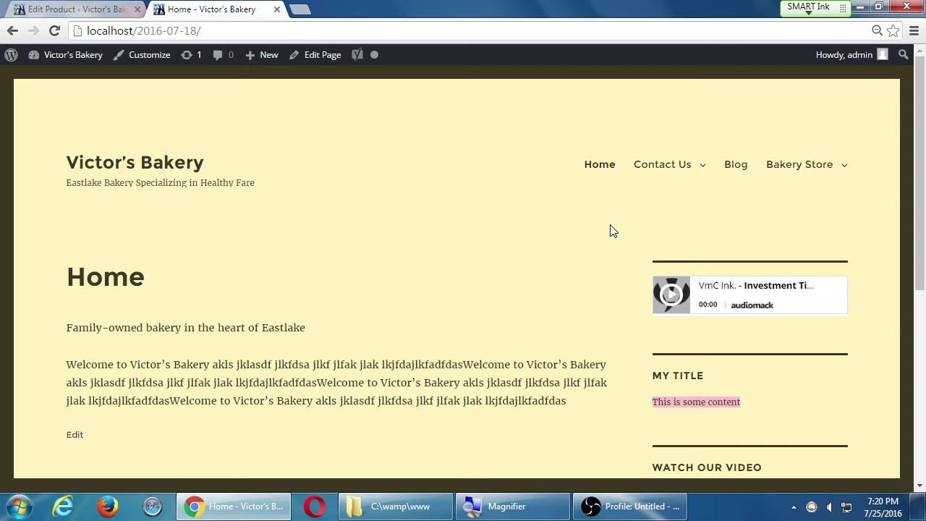
key(alt+Left)
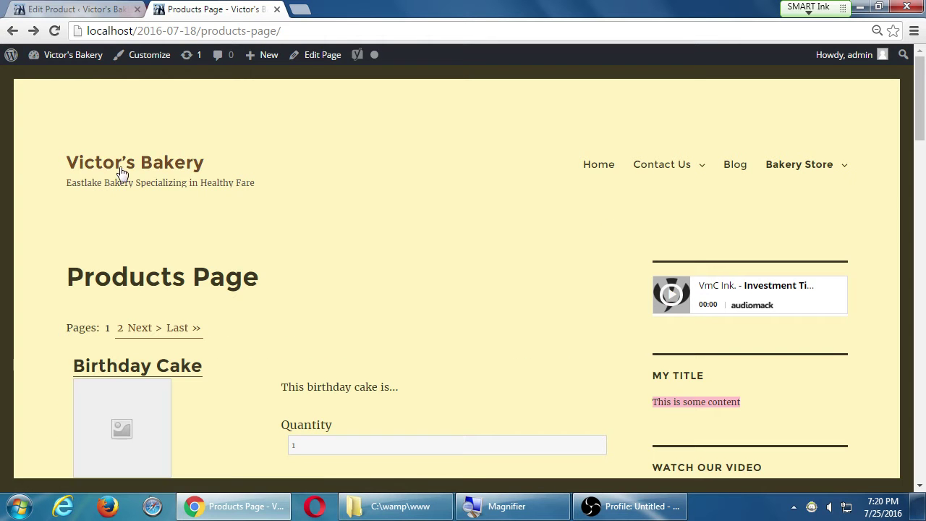
click(161, 164)
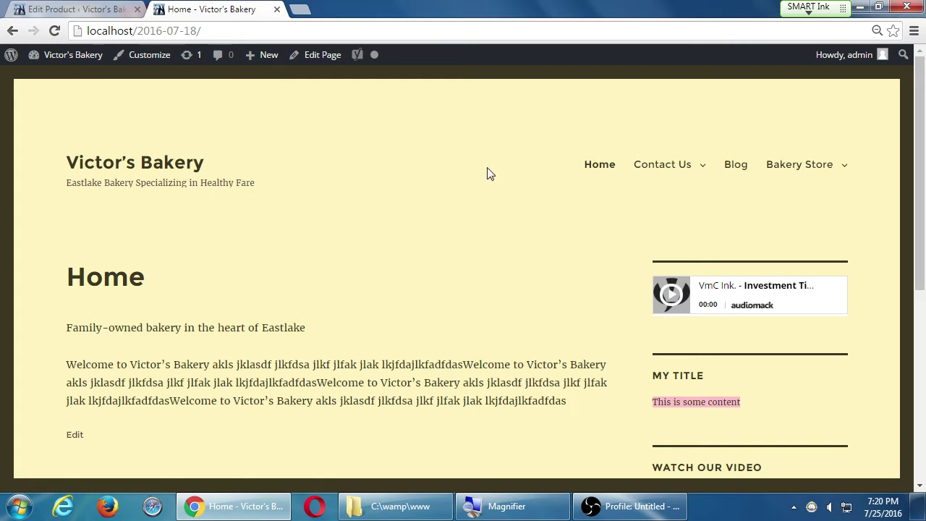
key(alt+Left)
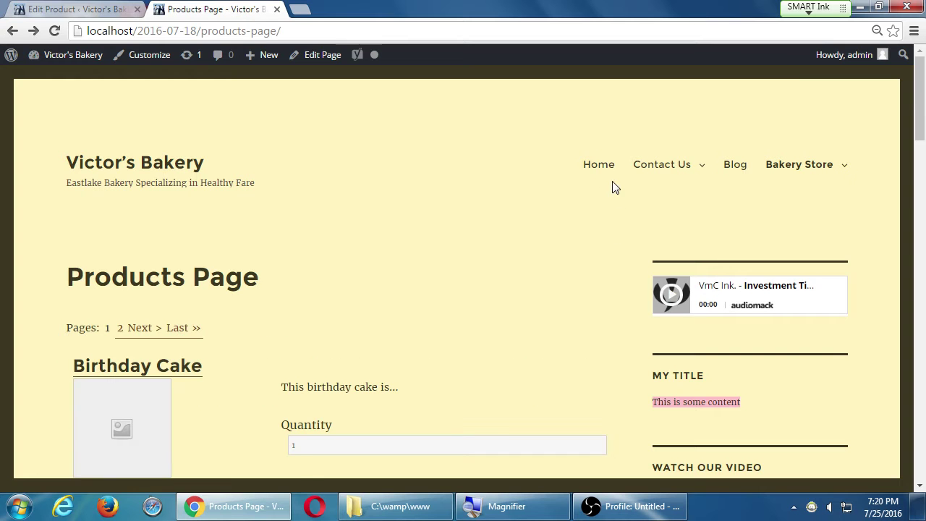
click(602, 166)
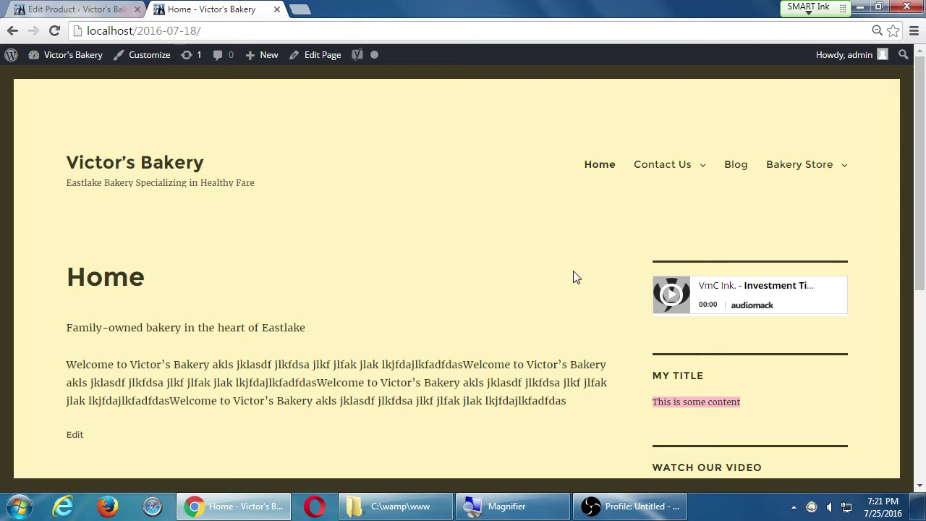
click(604, 167)
Open the Bakery Store page from the site navigation and look through its product listings.
mouse_move(773, 176)
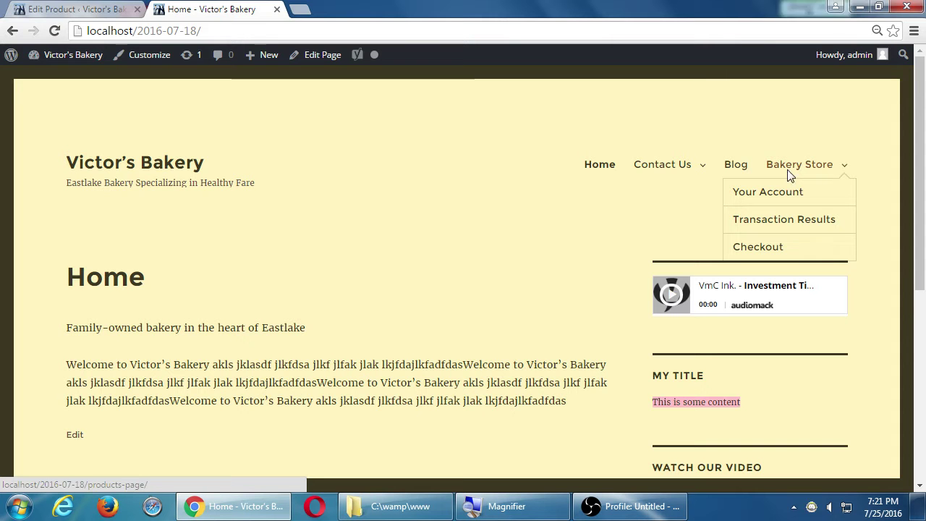
click(789, 176)
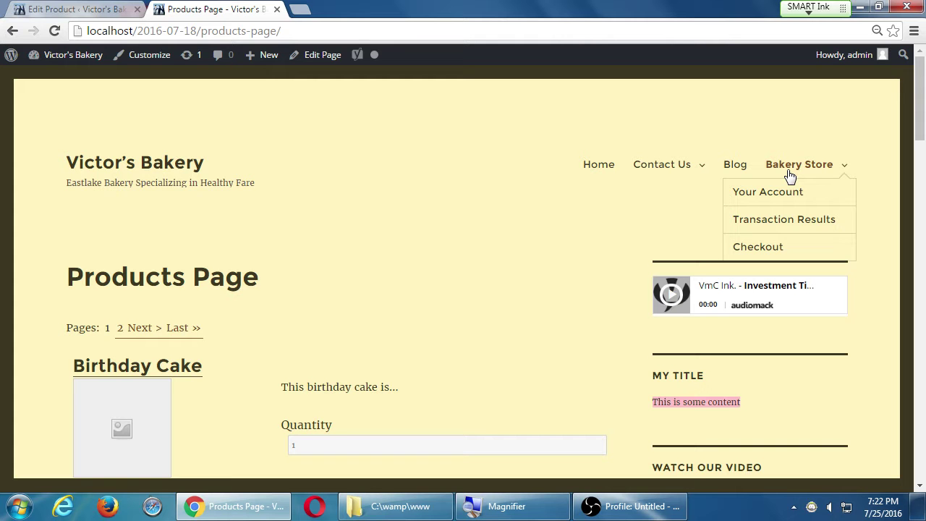
scroll(116, 405, down, 10)
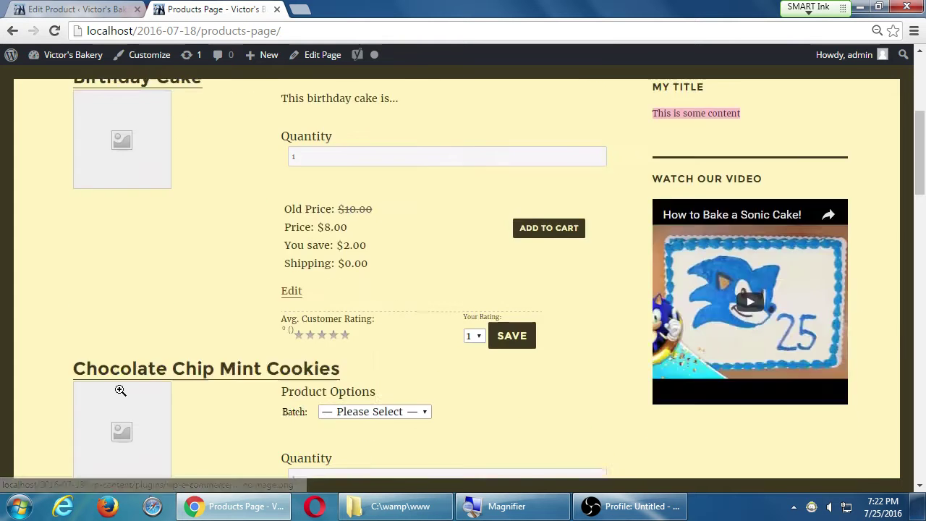
scroll(113, 411, down, 5)
scroll(112, 412, up, 20)
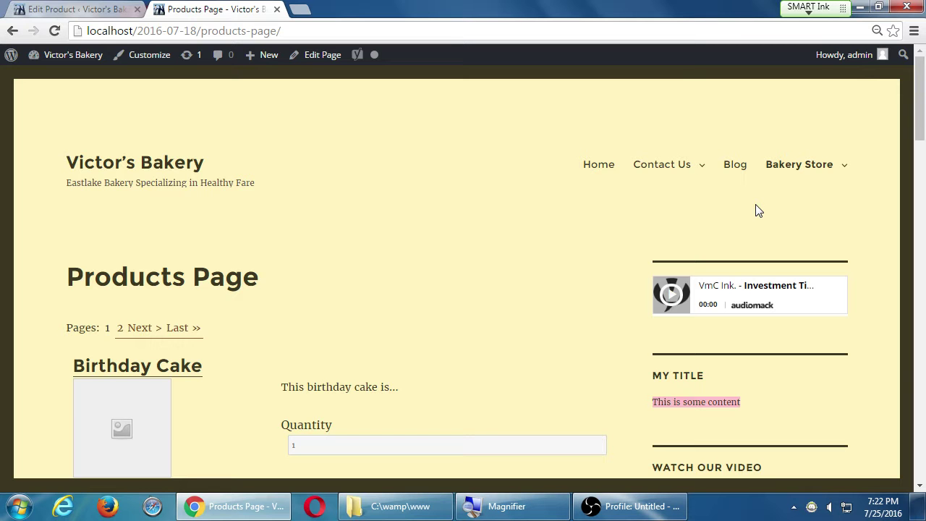
Go to the site's dashboard, open the Menus editor for the Main Menu, and collapse the Pages box.
mouse_move(626, 184)
mouse_move(65, 60)
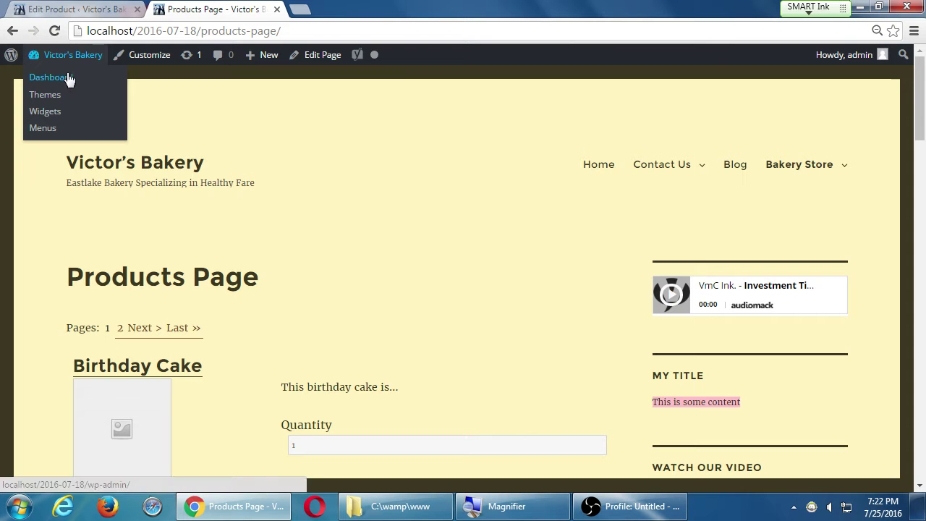
click(68, 80)
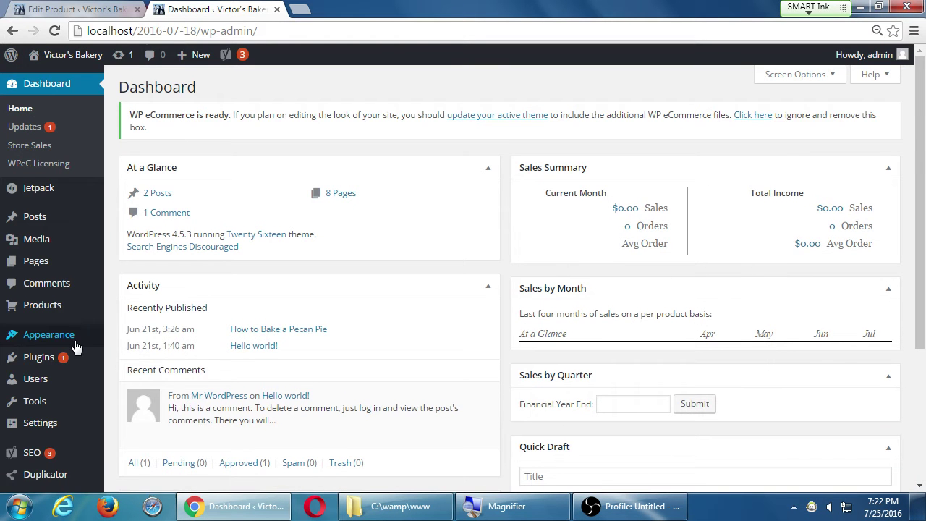
mouse_move(75, 346)
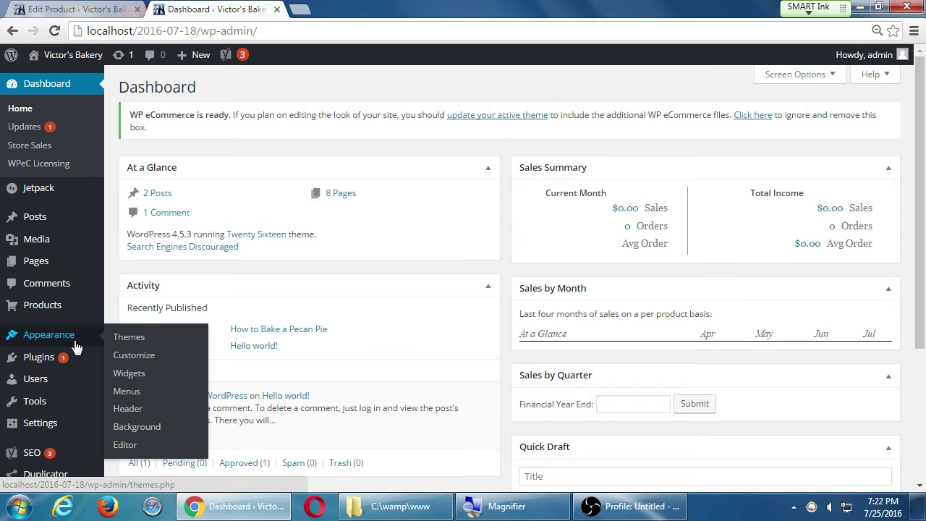
click(137, 394)
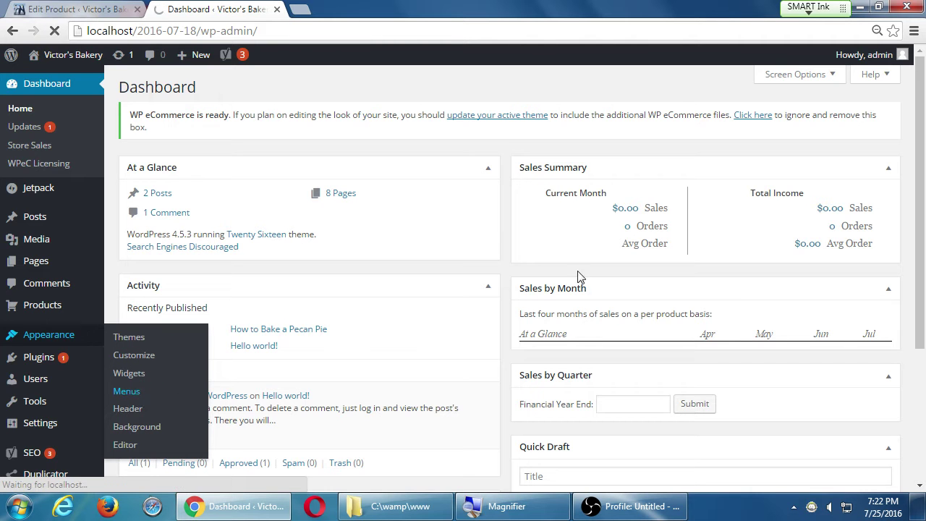
scroll(579, 290, down, 2)
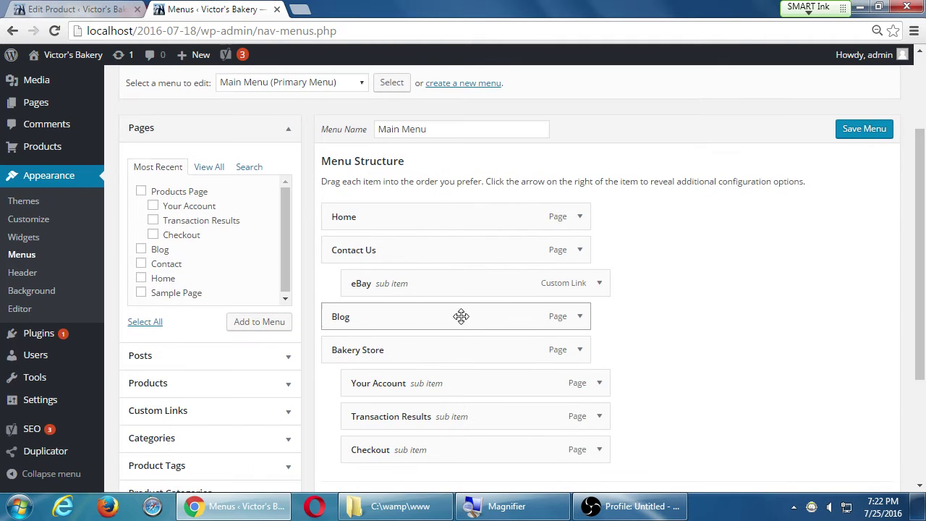
scroll(752, 382, down, 2)
scroll(742, 403, up, 1)
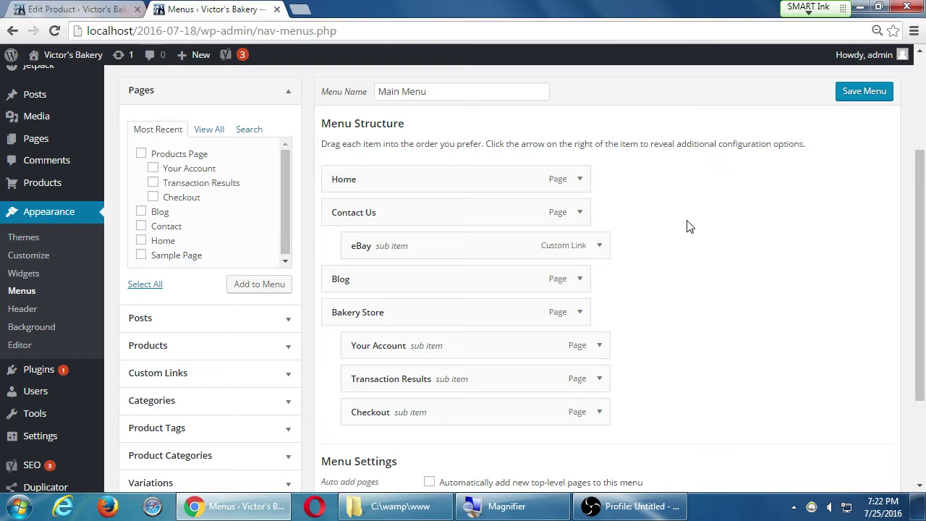
click(288, 92)
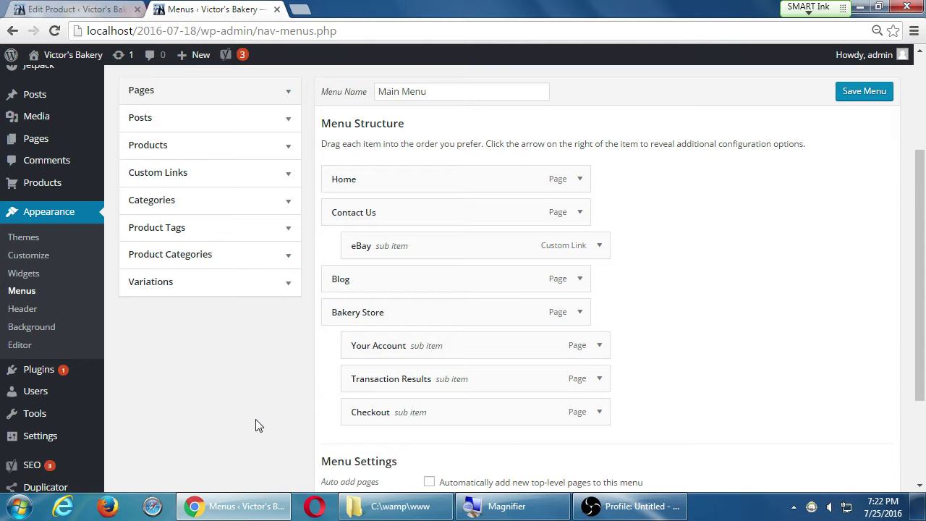
Check in the Screen Options which menu item boxes and advanced menu properties are enabled, leaving the options closed.
scroll(257, 423, up, 3)
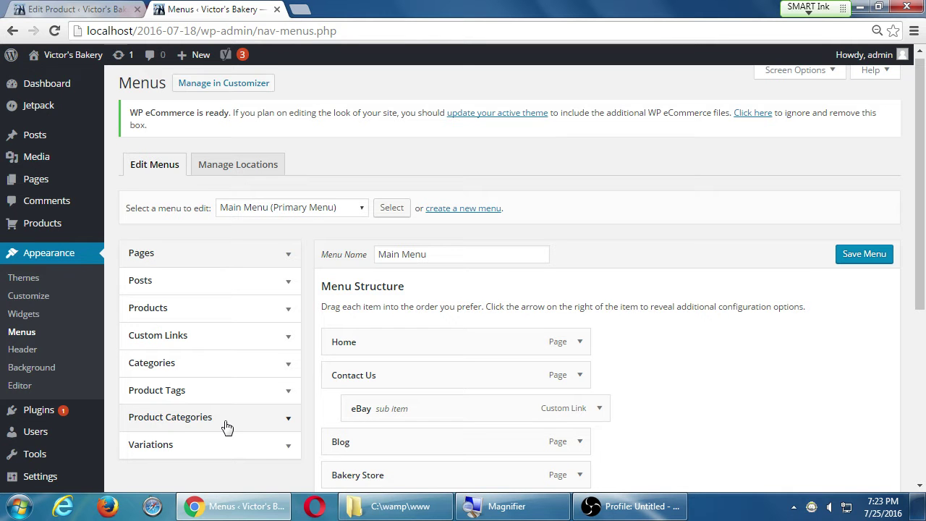
click(821, 75)
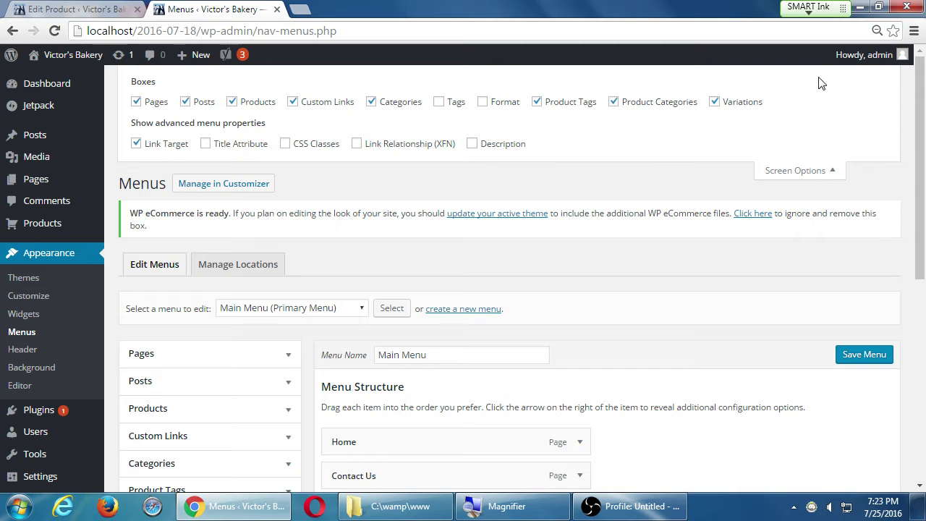
scroll(282, 438, down, 1)
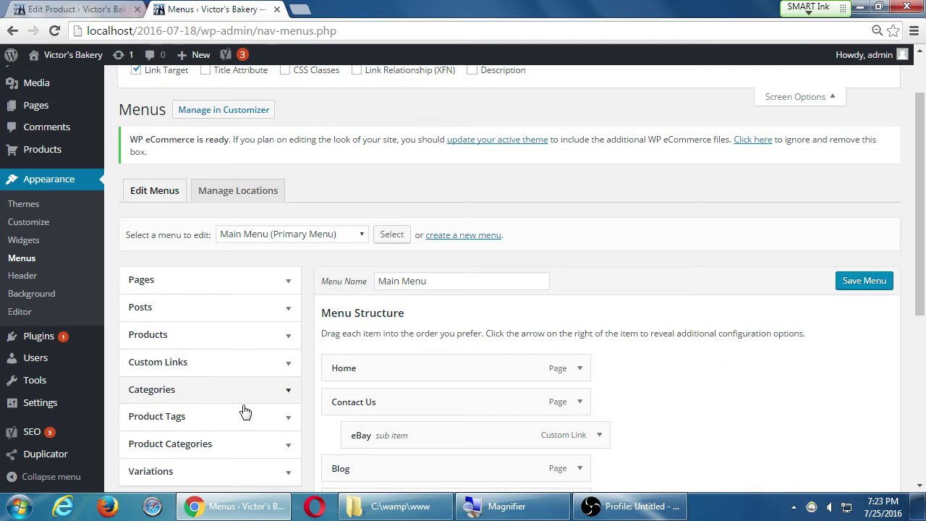
scroll(196, 395, up, 1)
click(769, 179)
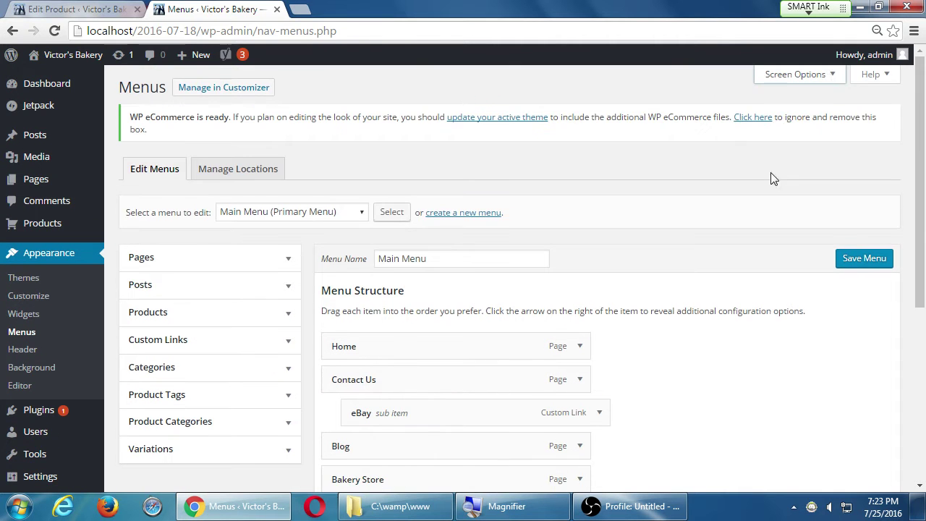
click(796, 85)
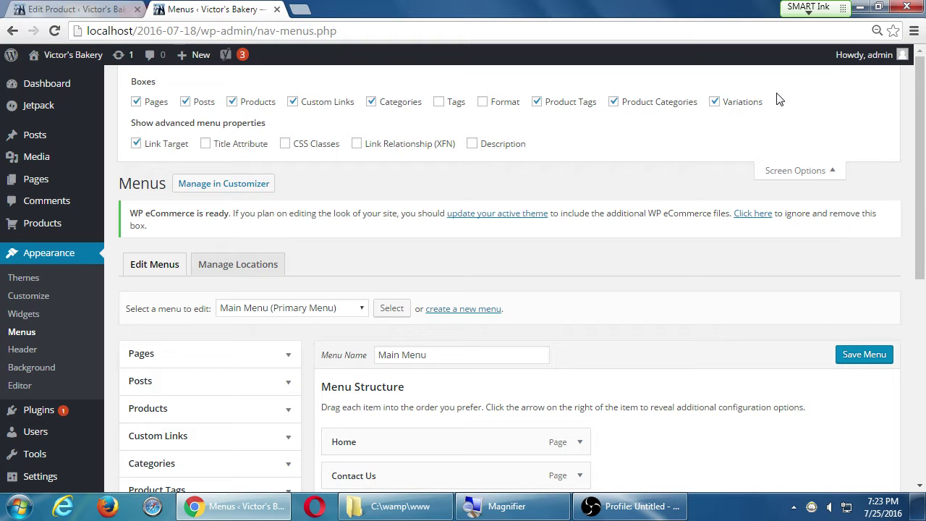
click(820, 174)
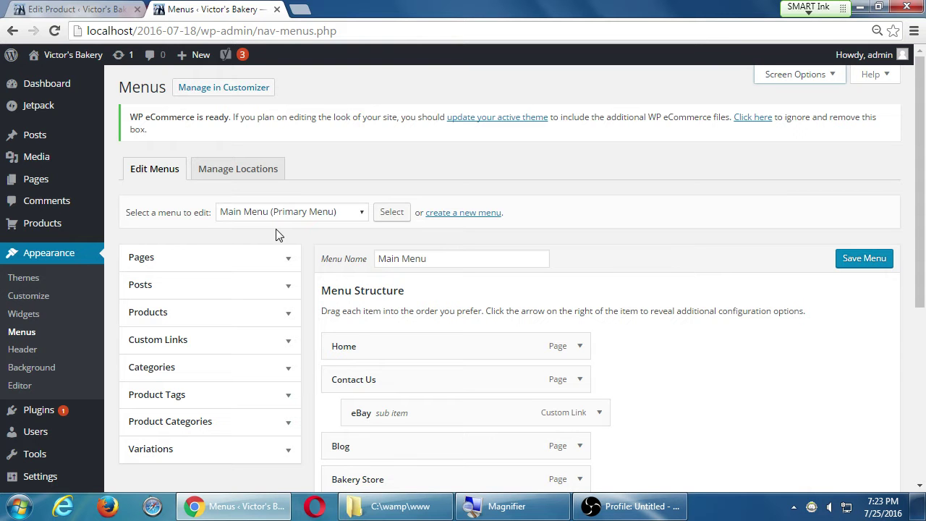
Expand the Custom Links box and enter "Shop Categories" as the link text.
click(168, 339)
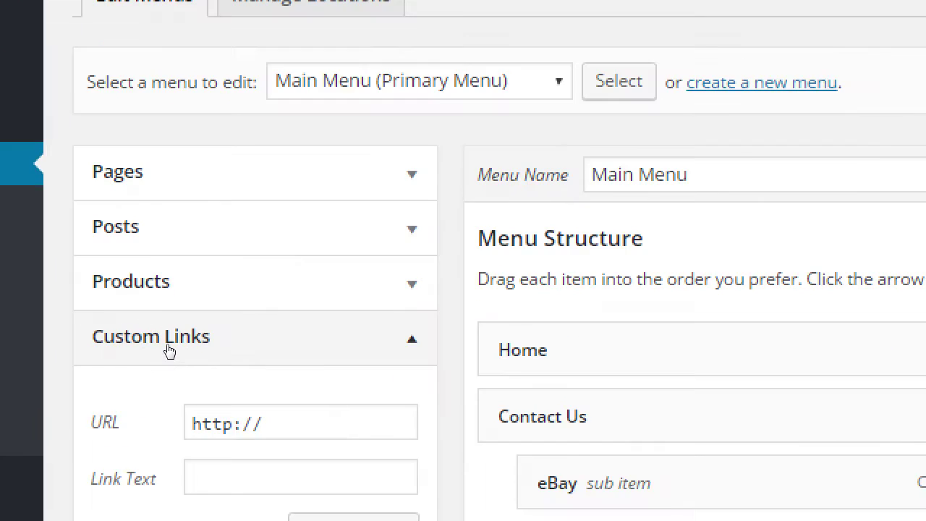
key(Tab)
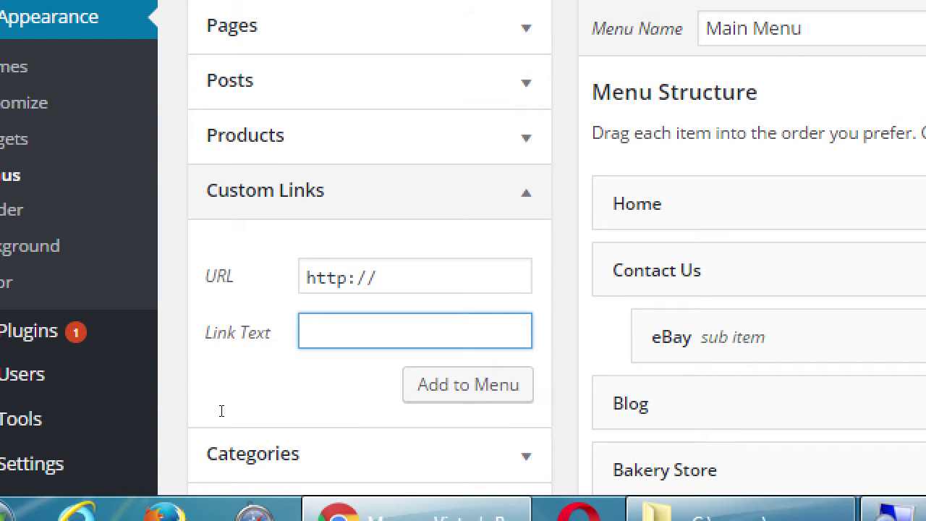
text(Shop Categ)
key(BackSpace)
text(egories)
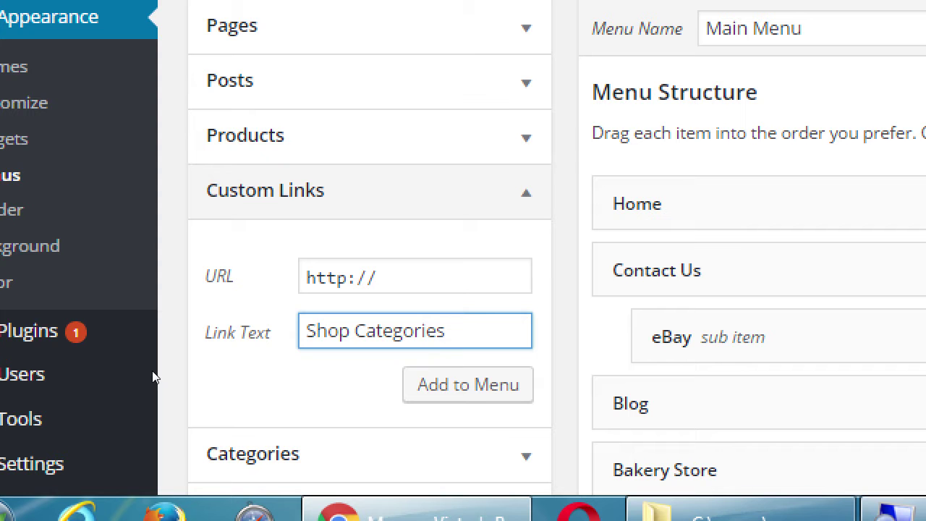
Set the Shop Categories link's URL to #, add it to the Main Menu, and collapse the Custom Links box.
key(shift+Tab)
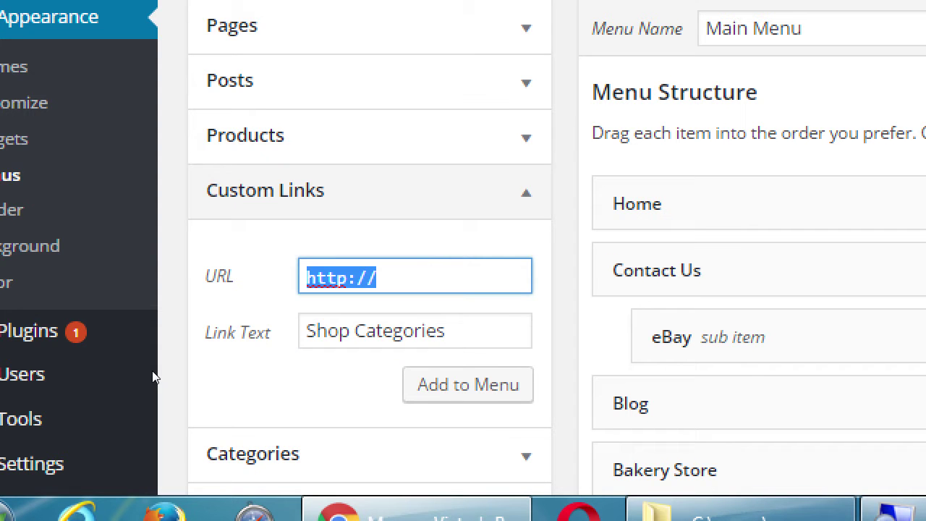
text(#)
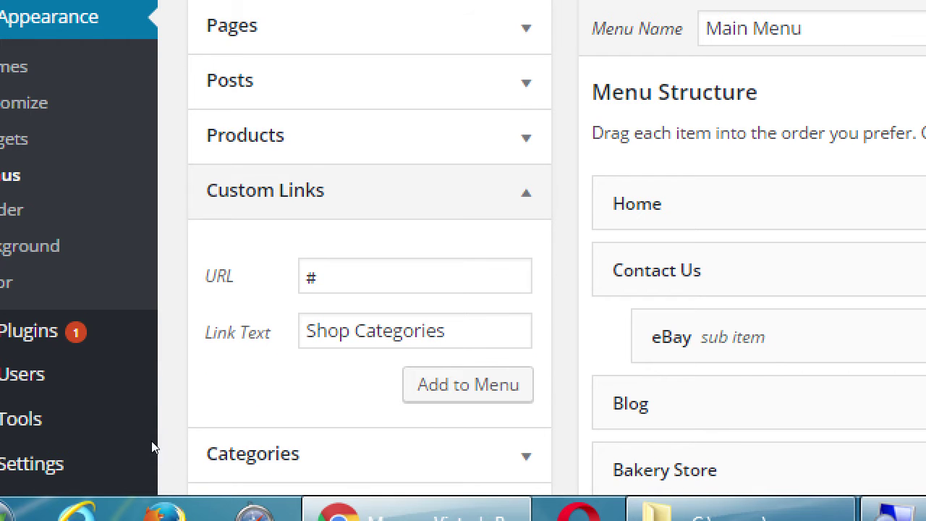
drag(227, 332, 226, 407)
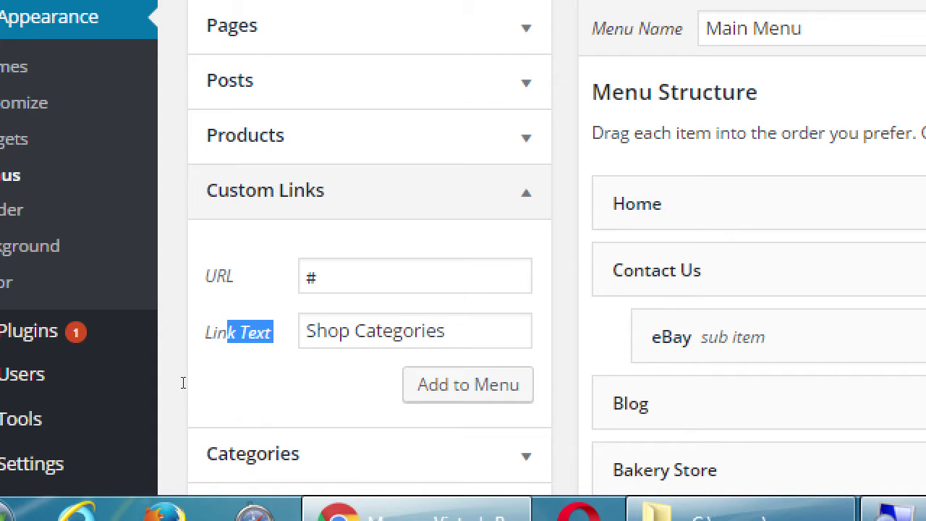
key(shift+Tab)
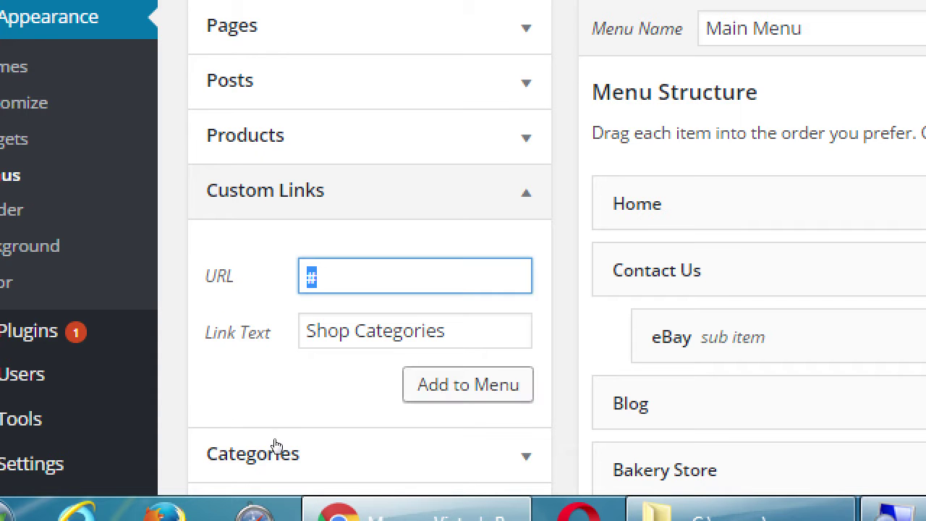
key(Return)
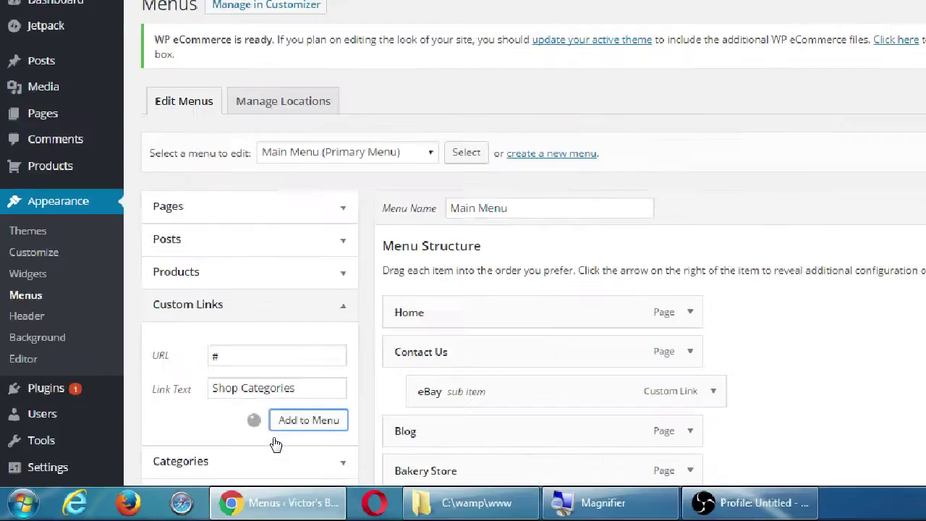
scroll(681, 315, down, 4)
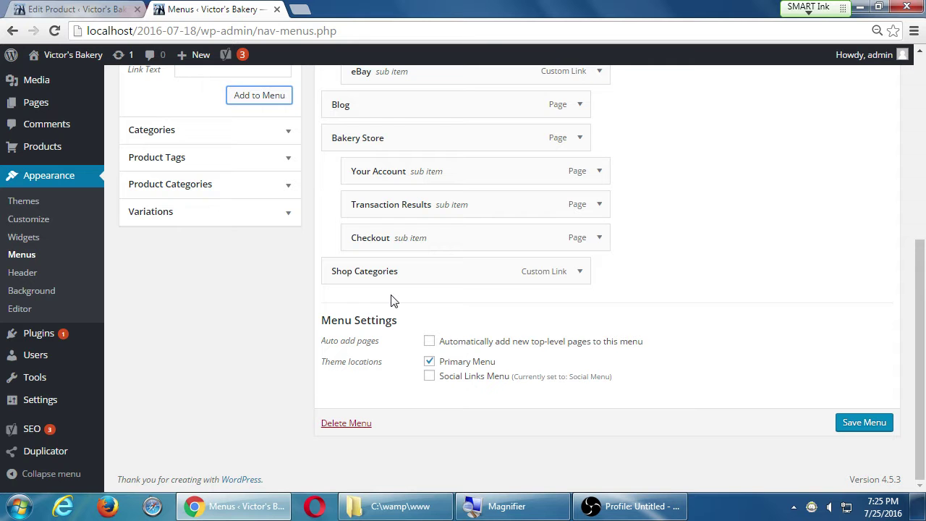
scroll(393, 301, up, 1)
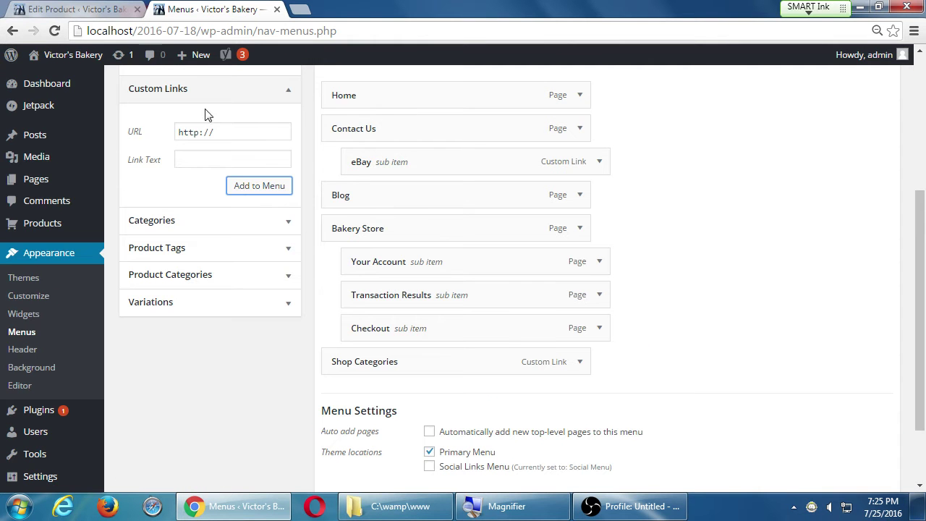
click(265, 92)
scroll(272, 148, up, 1)
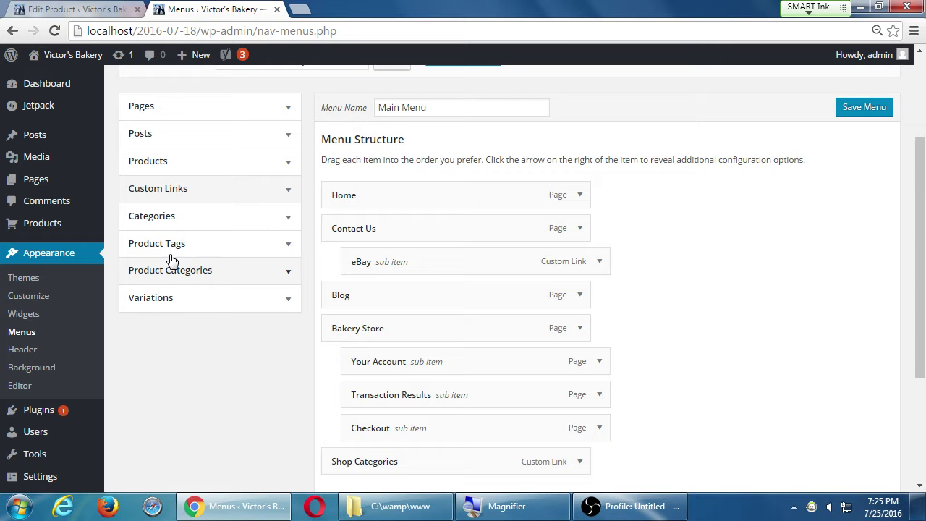
Expand the Product Categories box and add the Cookies, Cakes, Pies and Donuts categories to the Main Menu.
click(241, 273)
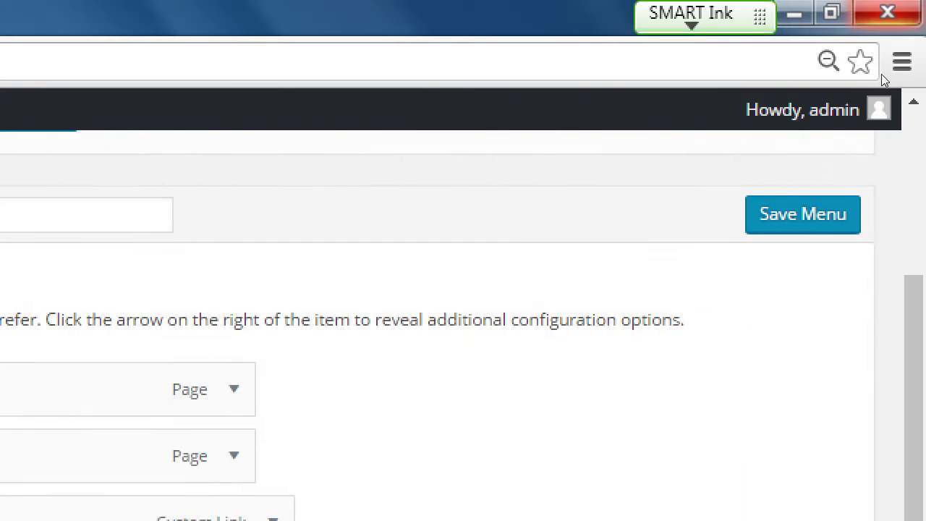
scroll(792, 162, up, 3)
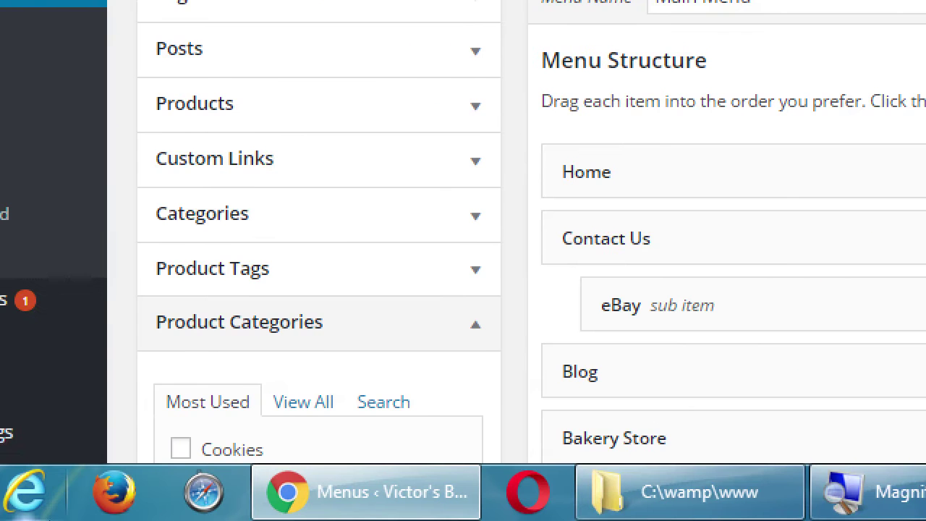
scroll(117, 443, down, 3)
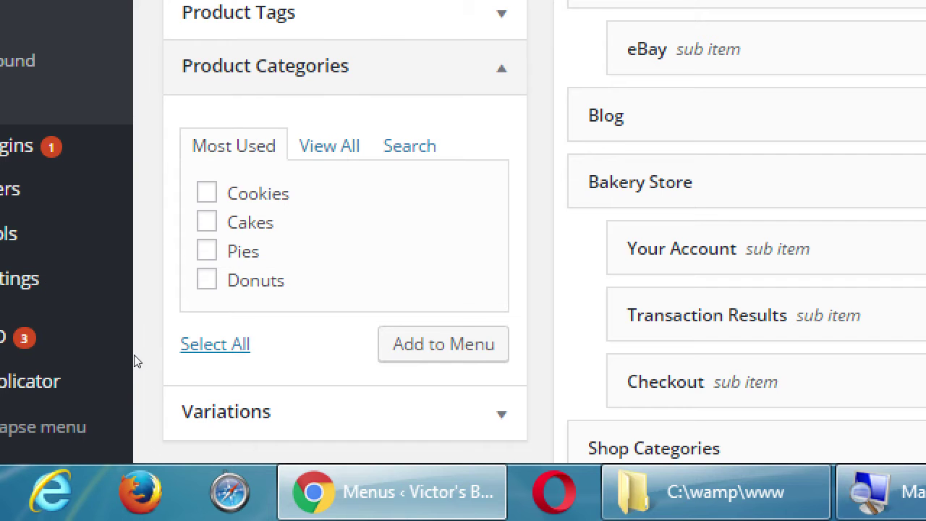
click(207, 193)
click(206, 222)
click(207, 280)
click(206, 251)
click(443, 344)
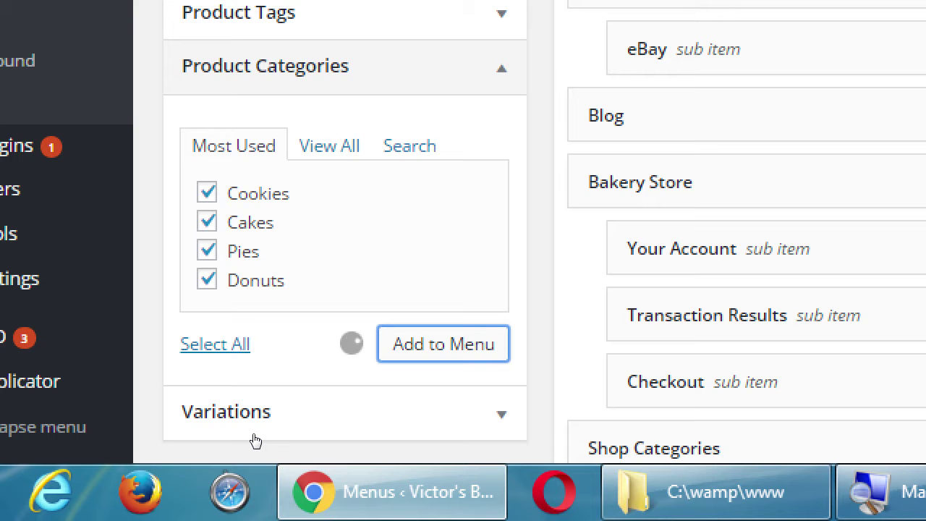
Indent Cookies, Cakes, Pies and Donuts one level so that all four are direct sub items of Shop Categories.
scroll(485, 407, down, 5)
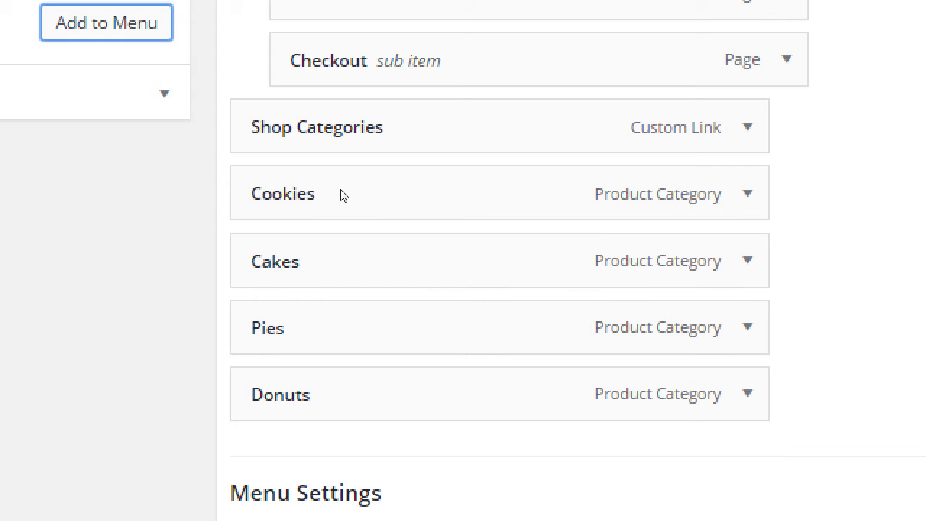
drag(330, 176, 356, 201)
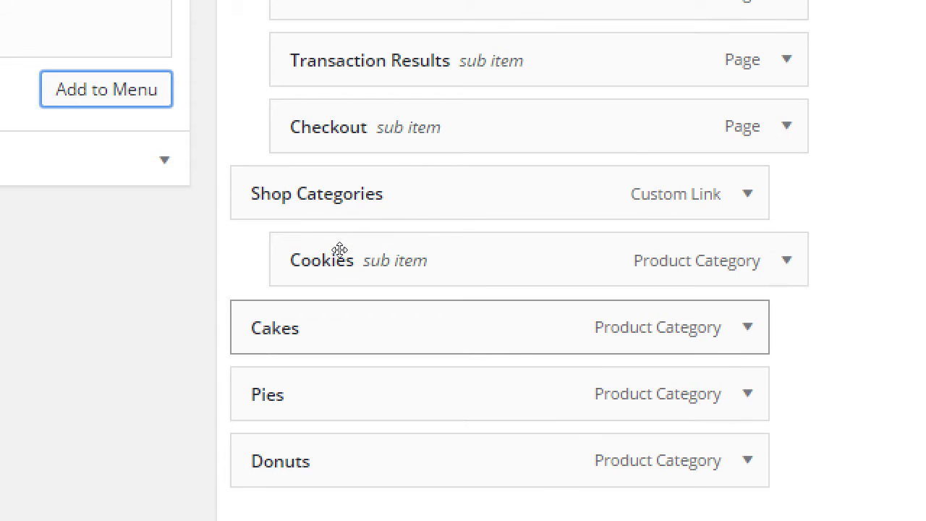
drag(337, 256, 355, 291)
drag(355, 292, 386, 323)
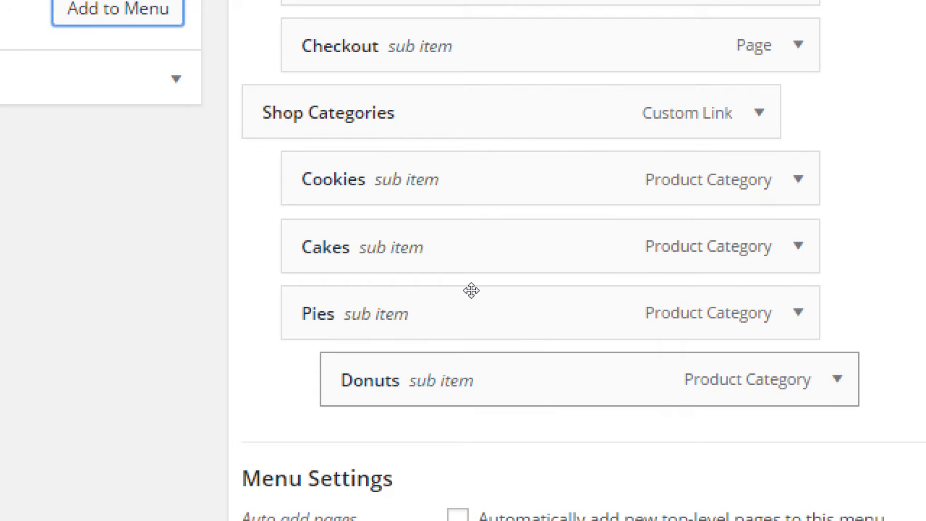
drag(451, 299, 431, 299)
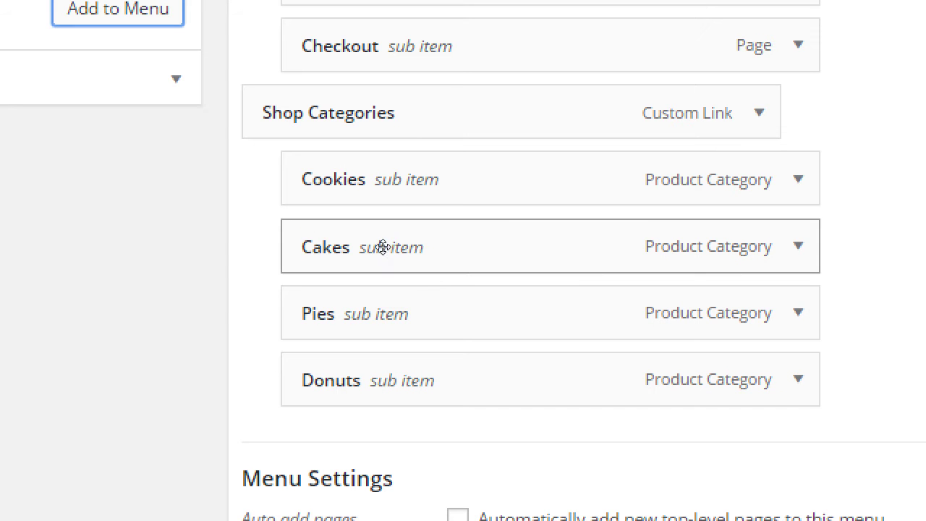
Try nesting Cakes, Pies and Donuts progressively deeper beneath Cookies, and return them to direct sub items of Shop Categories.
drag(378, 246, 456, 312)
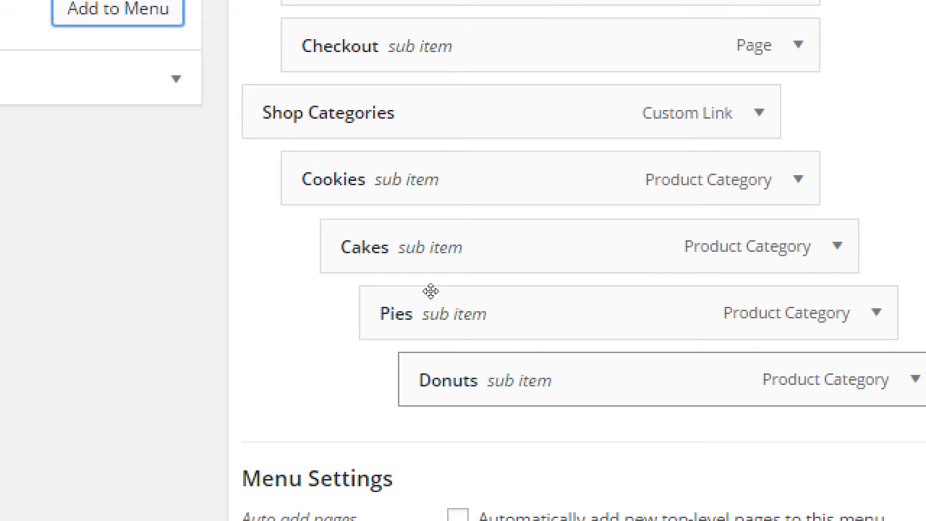
drag(411, 225, 393, 311)
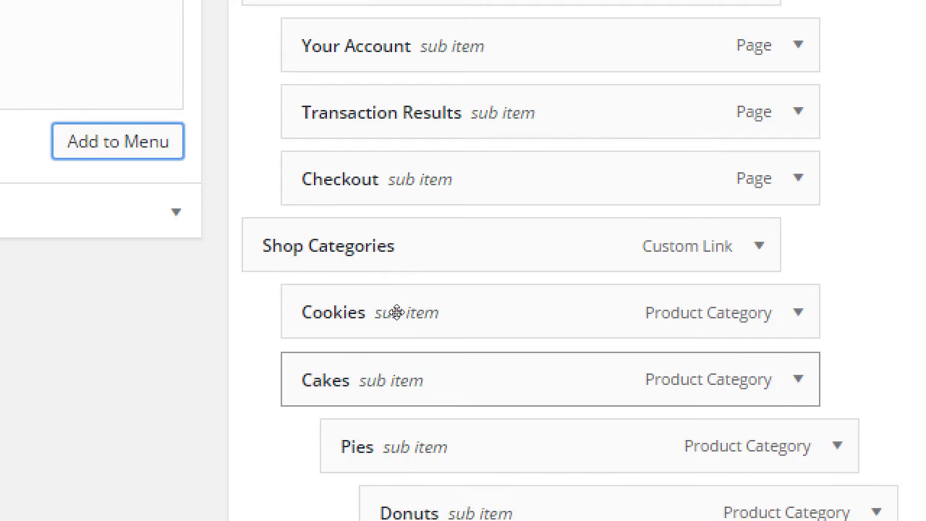
scroll(393, 312, down, 3)
drag(393, 242, 376, 346)
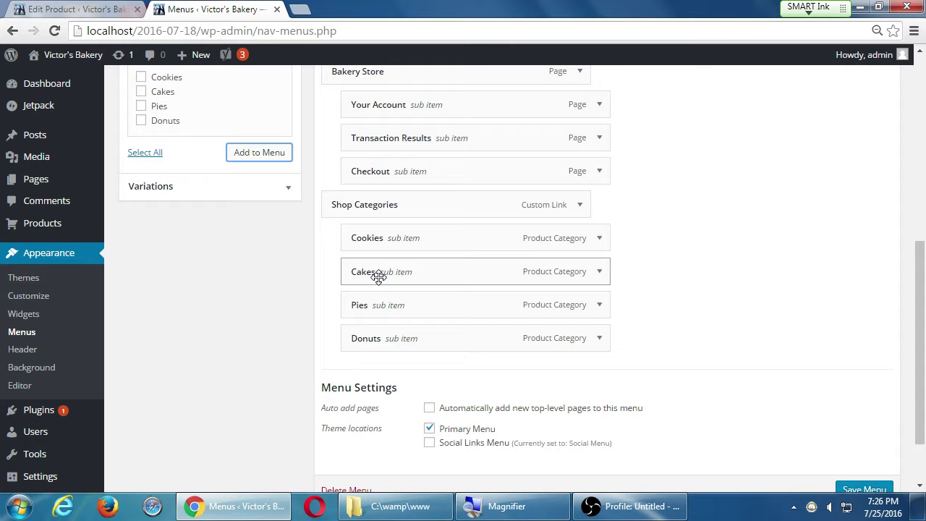
Move Cakes above Cookies under Shop Categories and save the Main Menu.
drag(377, 277, 362, 234)
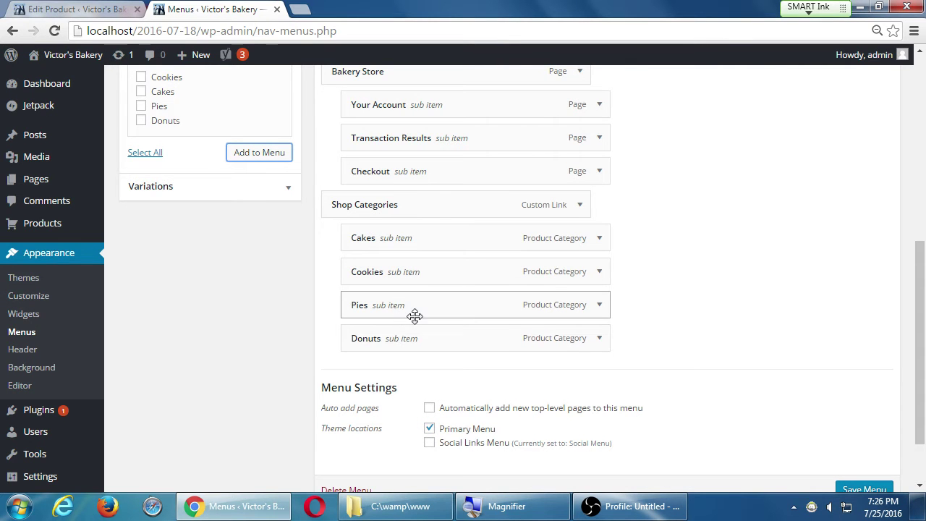
click(848, 490)
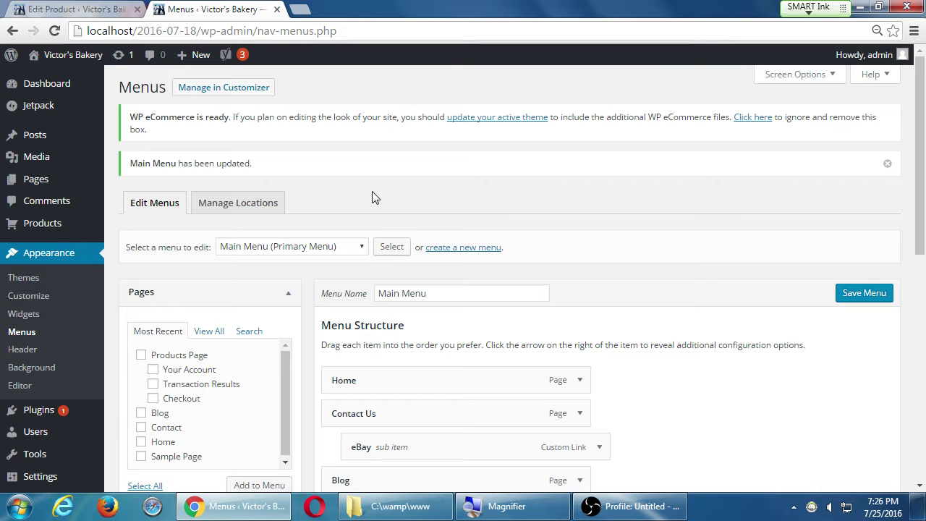
Visit the site's home page and check the navigation submenus, including that the Shop Categories link stays on the page.
click(90, 55)
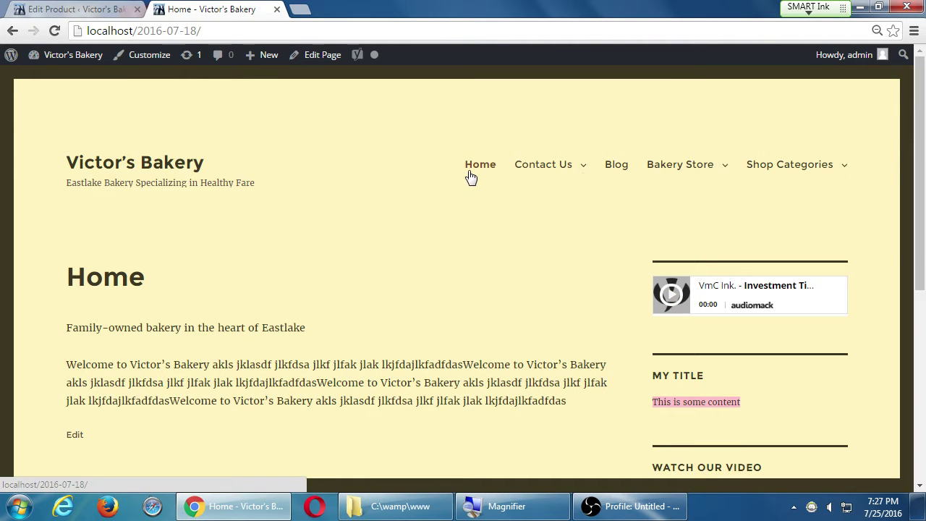
mouse_move(565, 166)
mouse_move(687, 168)
mouse_move(771, 167)
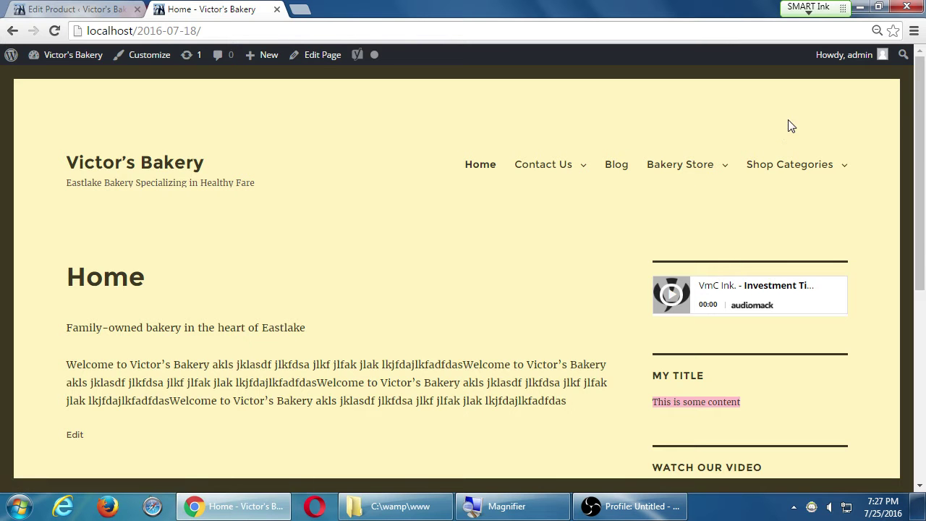
click(771, 165)
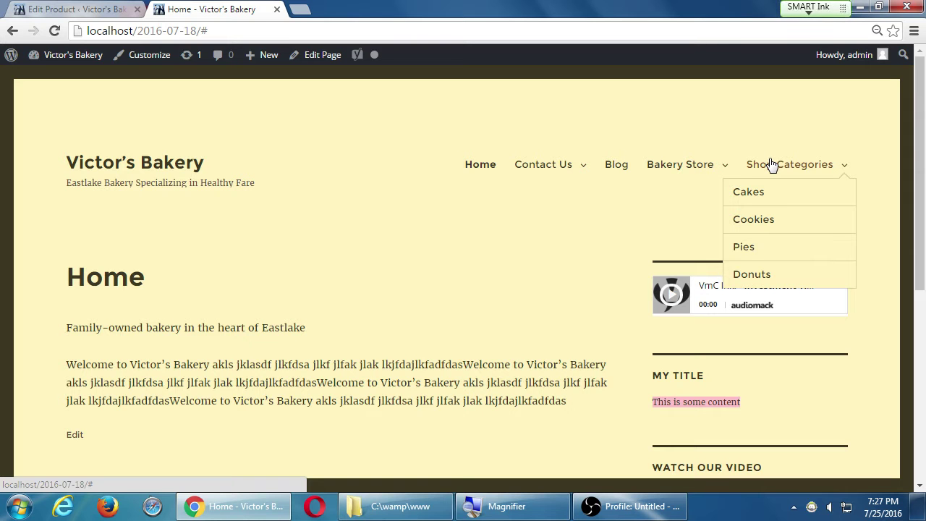
click(759, 114)
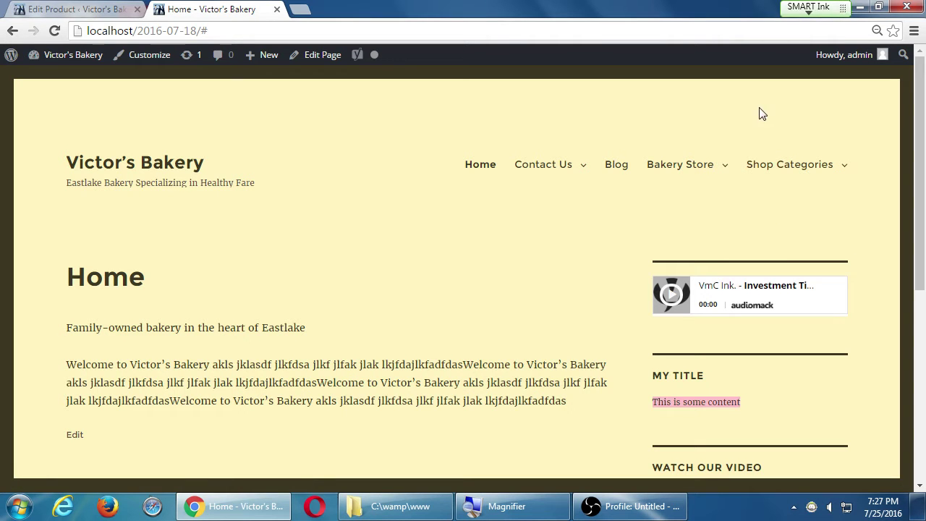
Open the Cakes page from the Shop Categories submenu and look through its product listing.
mouse_move(775, 165)
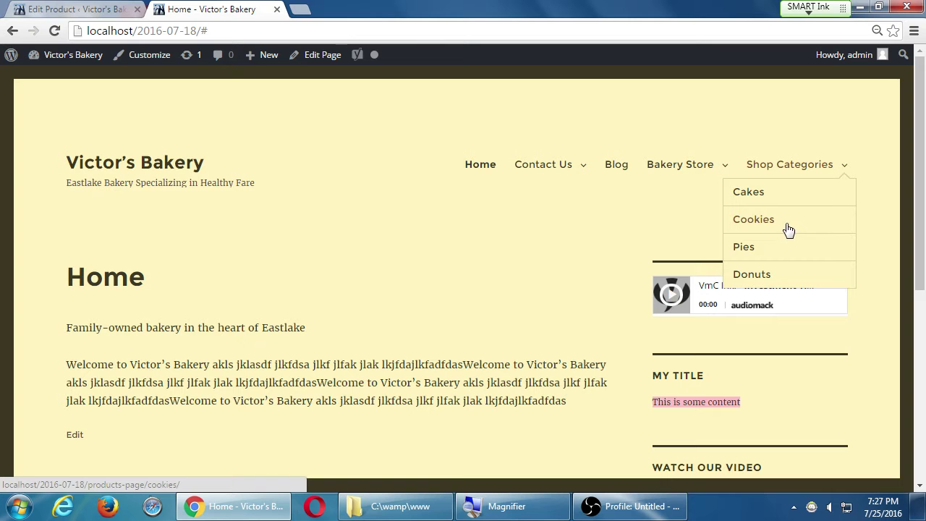
click(755, 192)
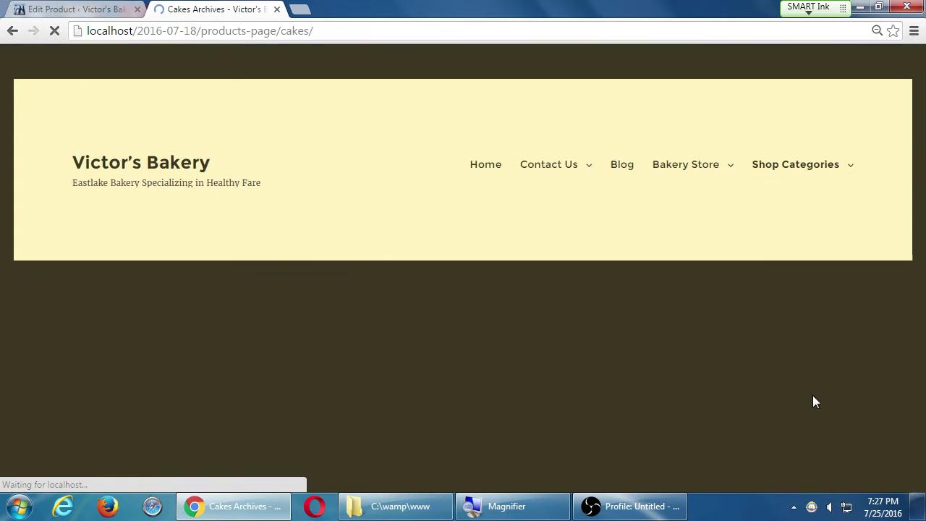
scroll(587, 329, down, 1)
scroll(586, 329, down, 4)
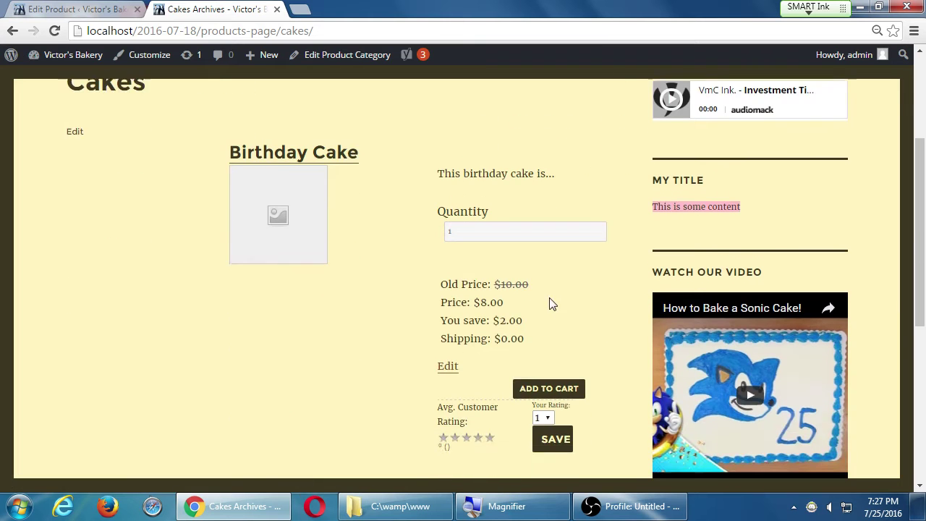
scroll(370, 256, down, 1)
scroll(369, 254, up, 3)
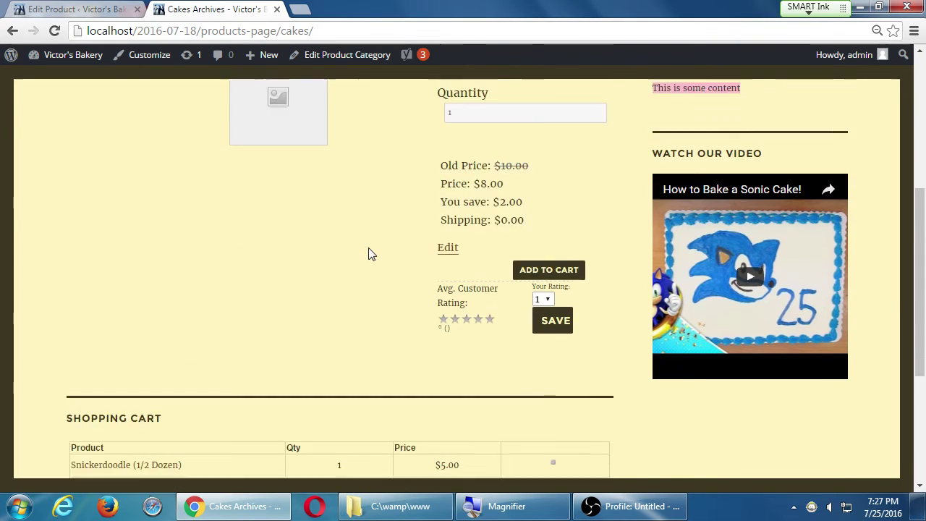
scroll(557, 148, up, 2)
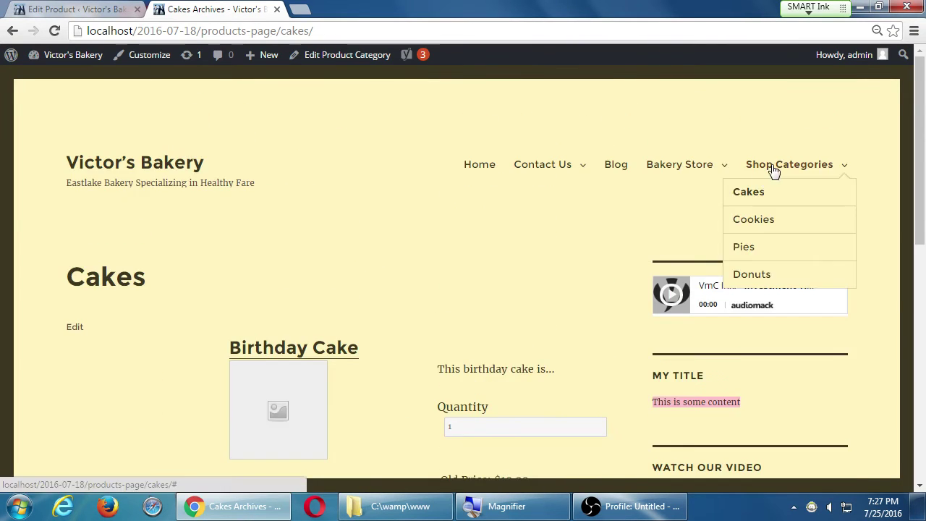
Open the Cookies page from the Shop Categories submenu and look through the products it lists.
click(757, 221)
scroll(357, 310, down, 6)
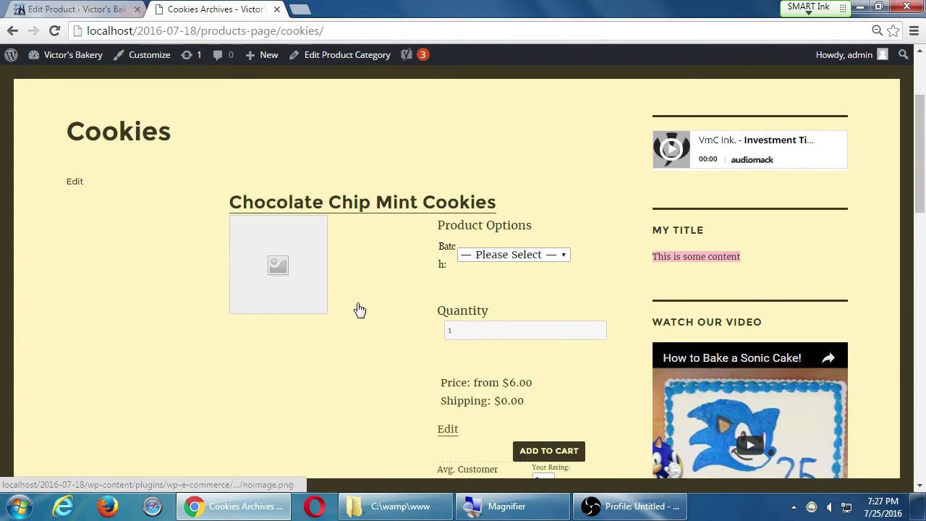
scroll(304, 253, down, 2)
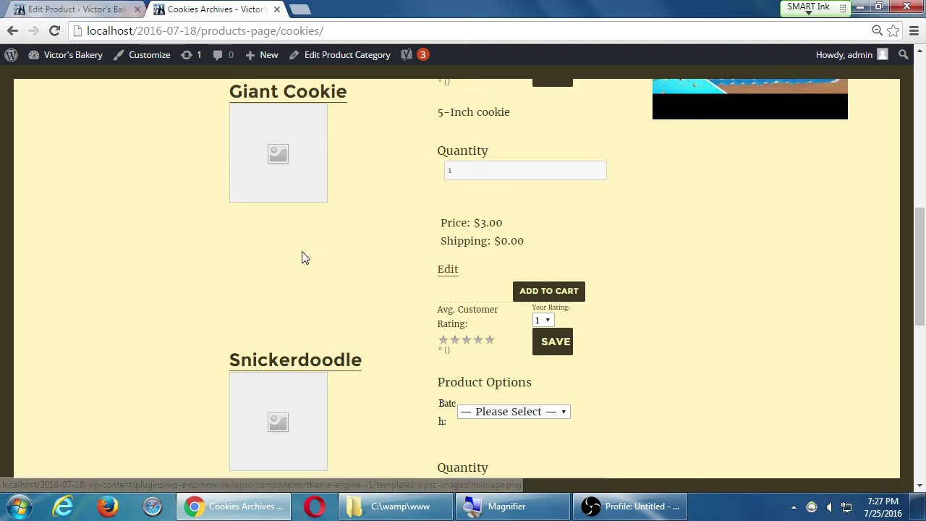
scroll(397, 345, down, 2)
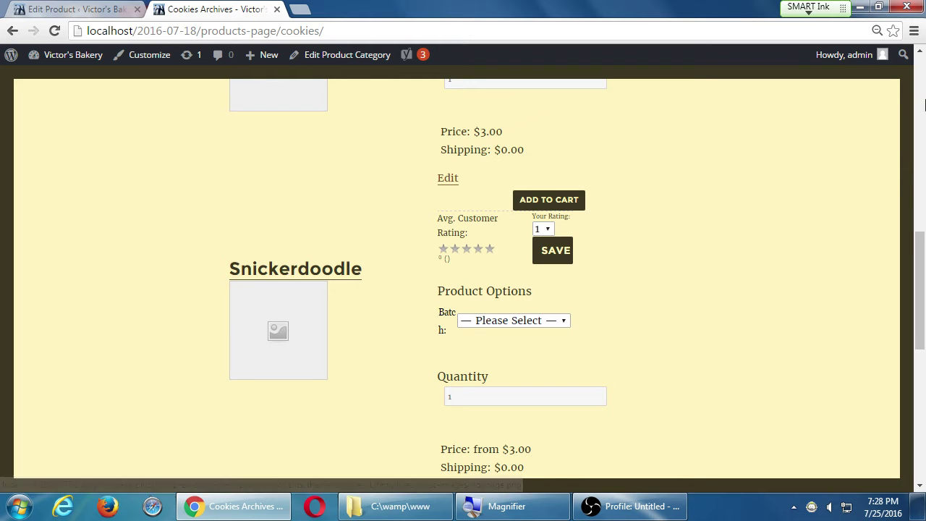
scroll(774, 388, up, 6)
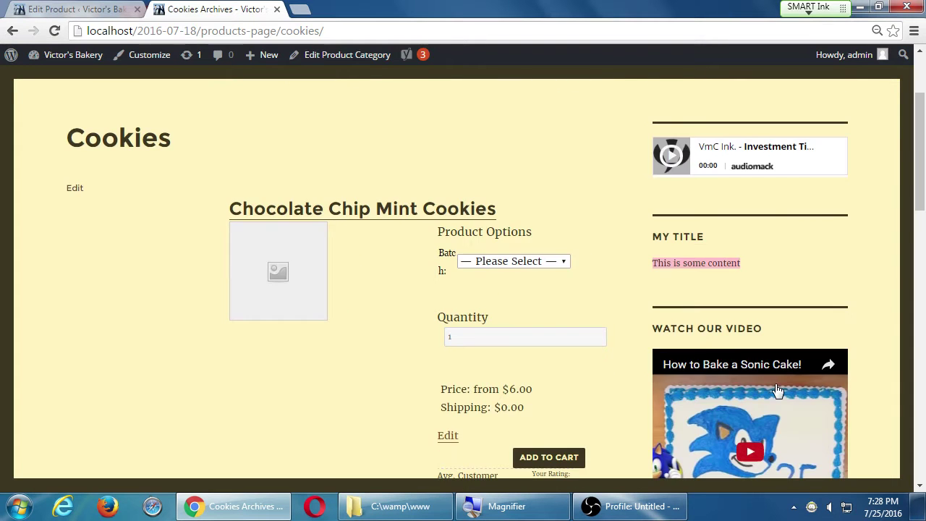
Reset the browser zoom to its default level and examine the Cookies page heading.
key(ctrl+0)
scroll(772, 343, up, 3)
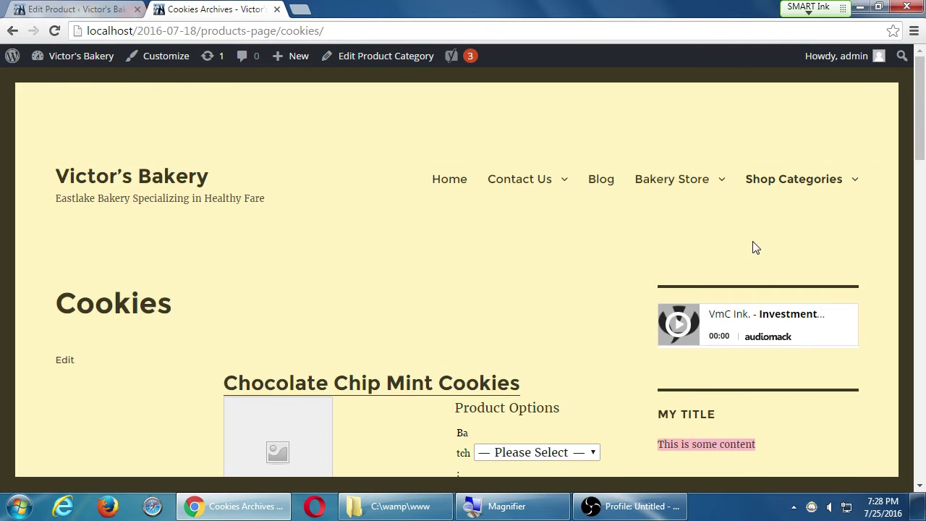
drag(96, 303, 214, 289)
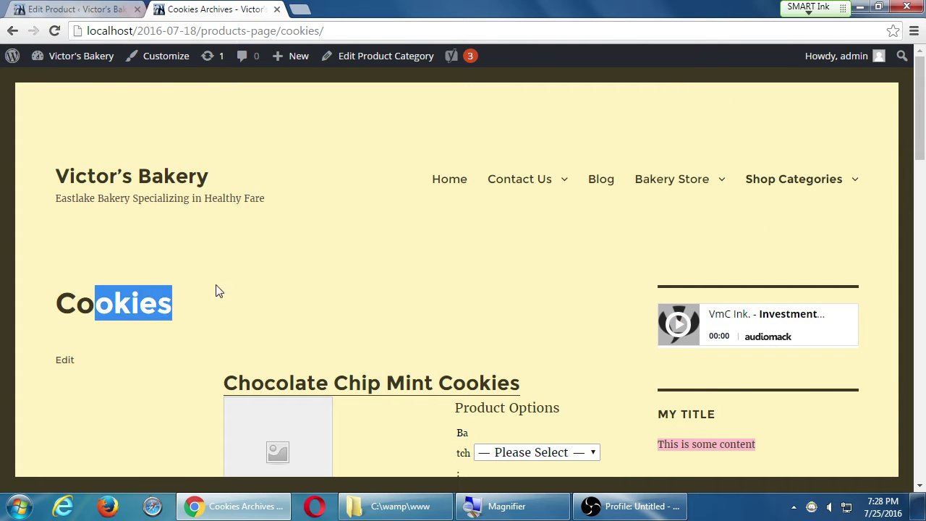
click(309, 282)
Open the Pies page from the Shop Categories submenu and examine its heading, category image and product listing.
mouse_move(785, 192)
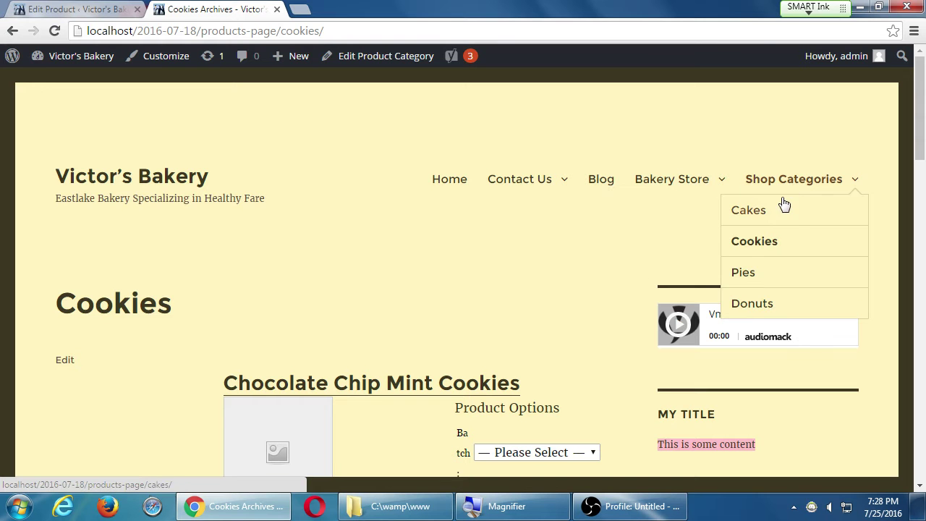
click(748, 273)
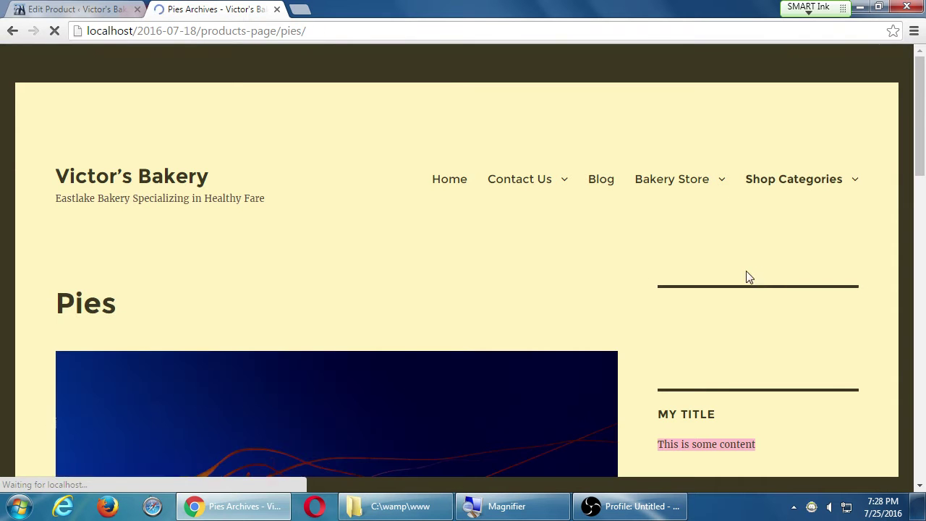
scroll(692, 283, down, 4)
scroll(678, 281, up, 4)
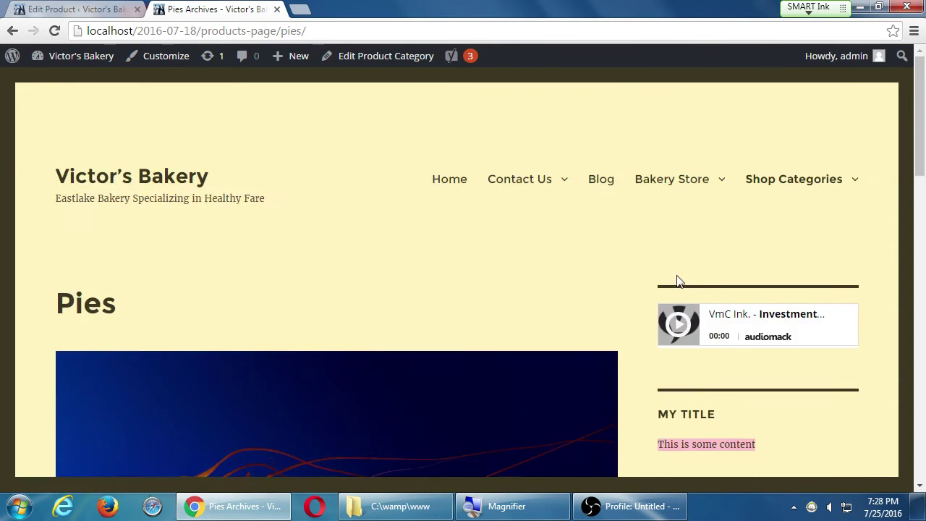
drag(75, 326, 144, 316)
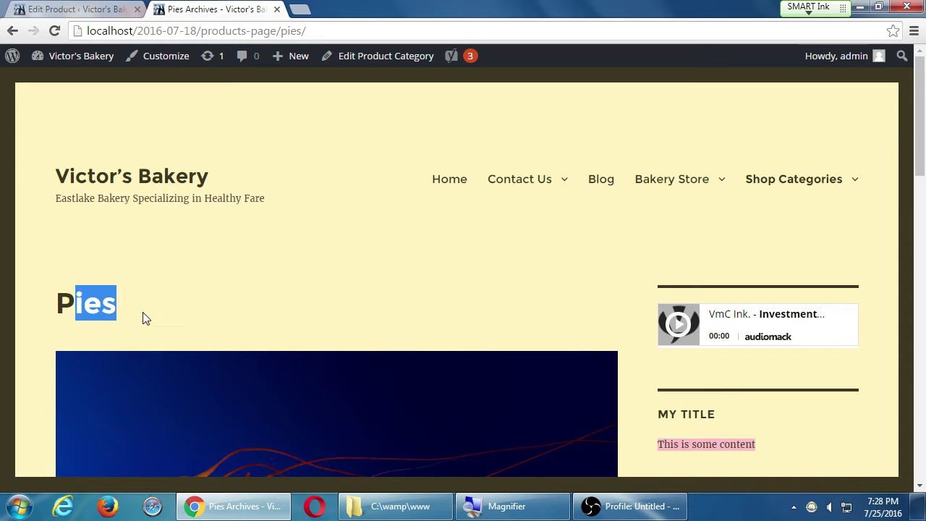
scroll(260, 312, down, 1)
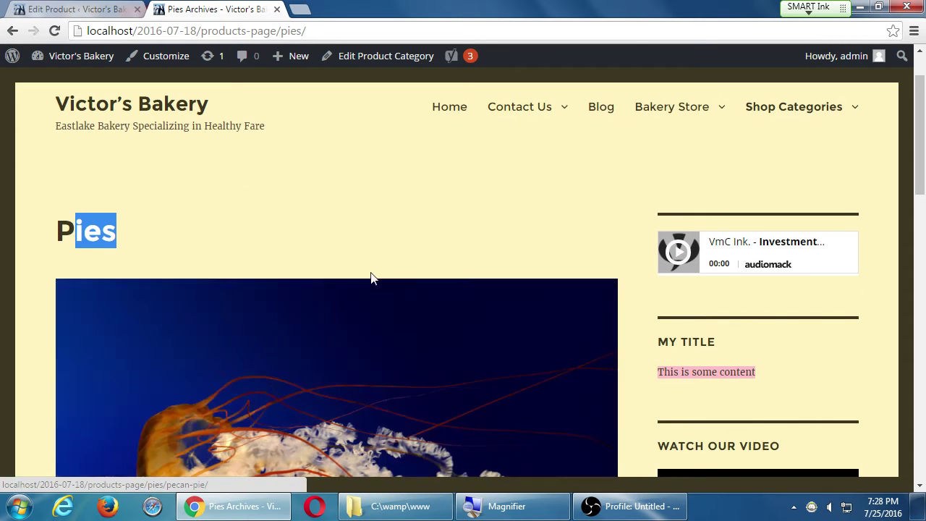
scroll(295, 319, down, 1)
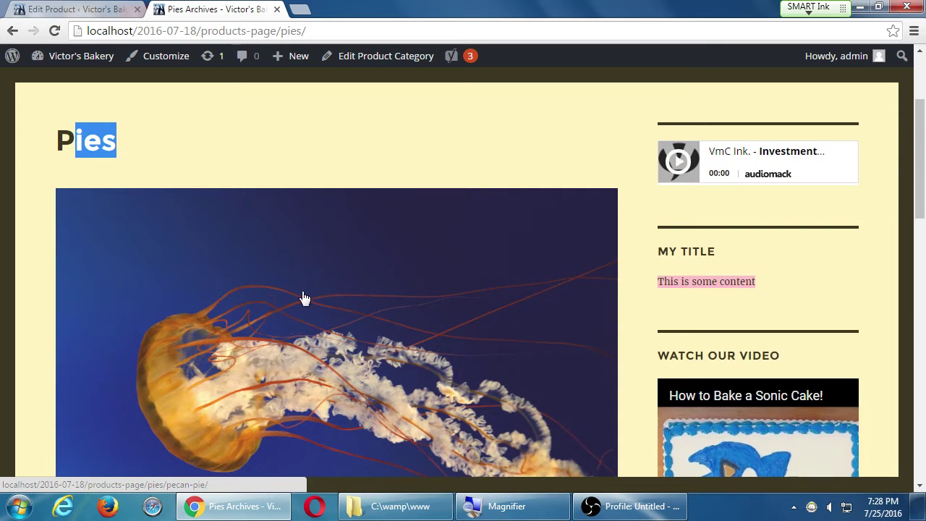
scroll(304, 299, down, 6)
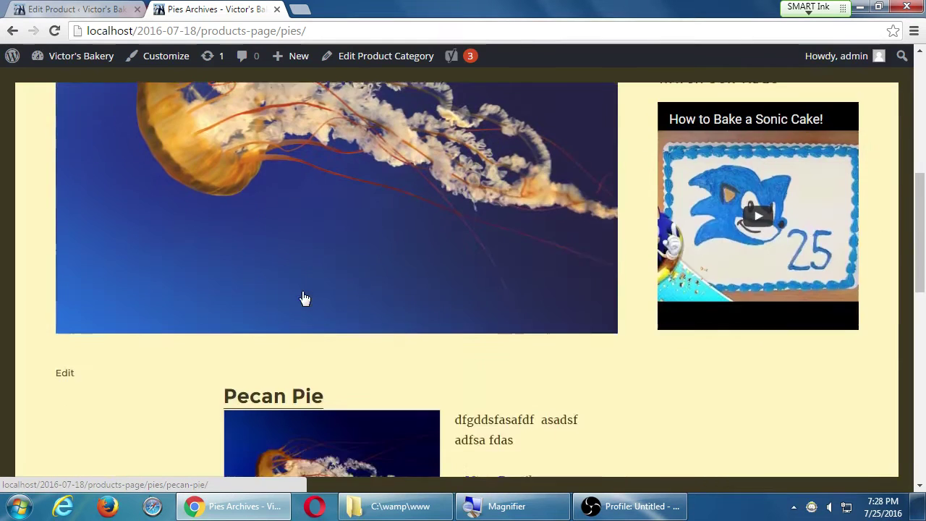
View the Pecan Pie image enlarged, close it, and look through the rest of the Pies page.
scroll(416, 260, down, 5)
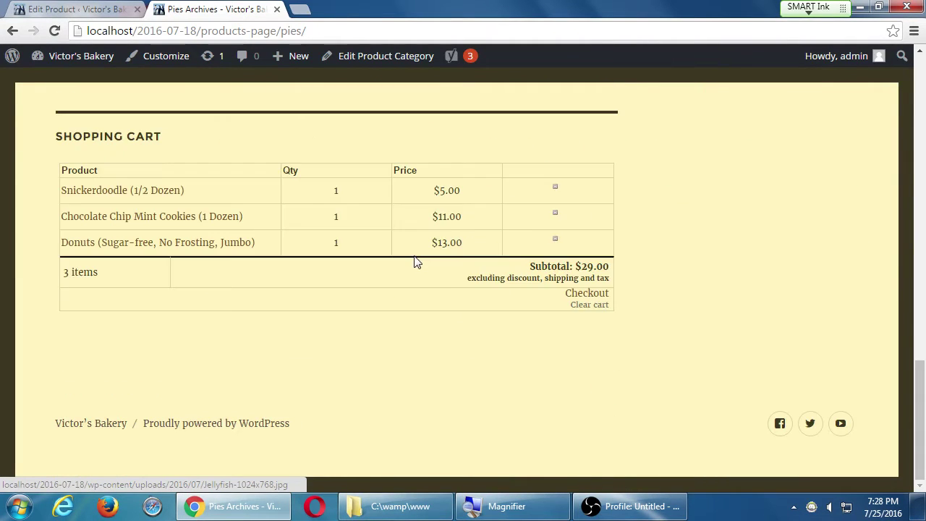
scroll(415, 250, up, 5)
click(322, 184)
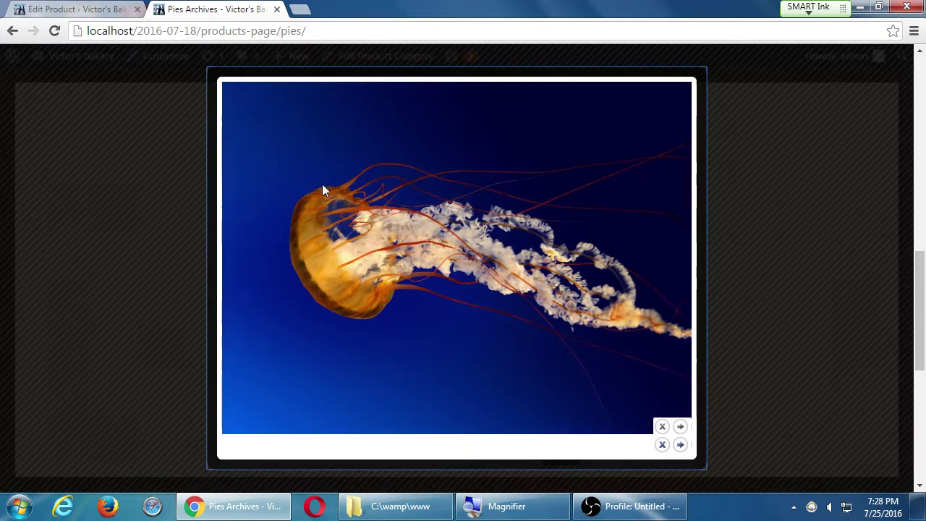
click(805, 208)
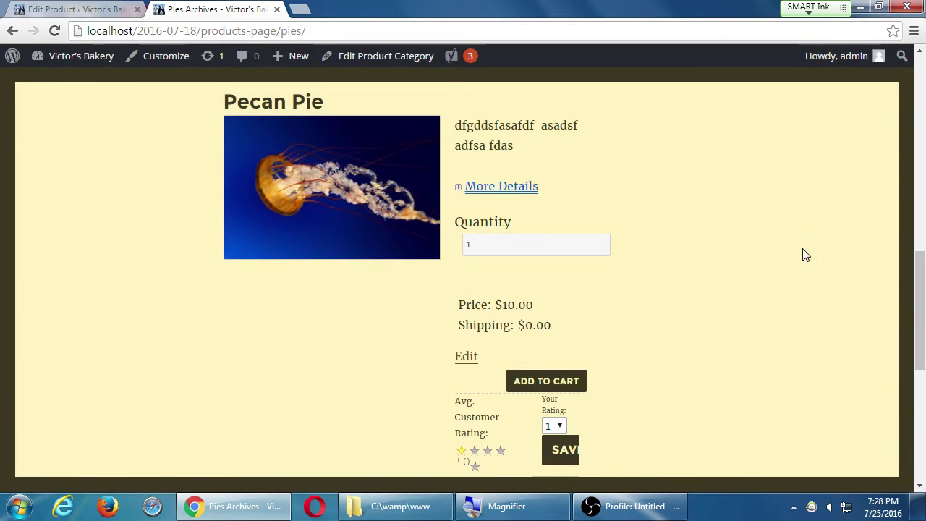
scroll(760, 306, up, 10)
scroll(695, 387, down, 15)
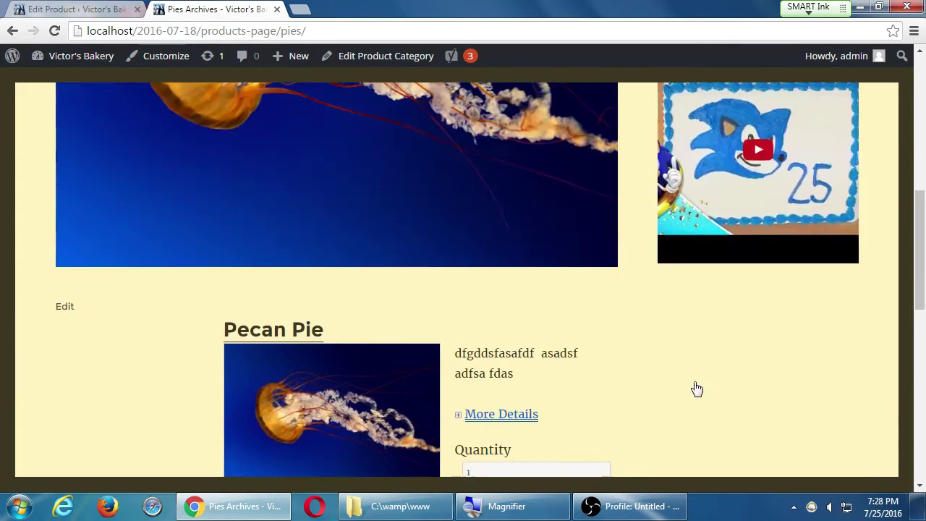
scroll(696, 387, up, 5)
scroll(697, 386, up, 10)
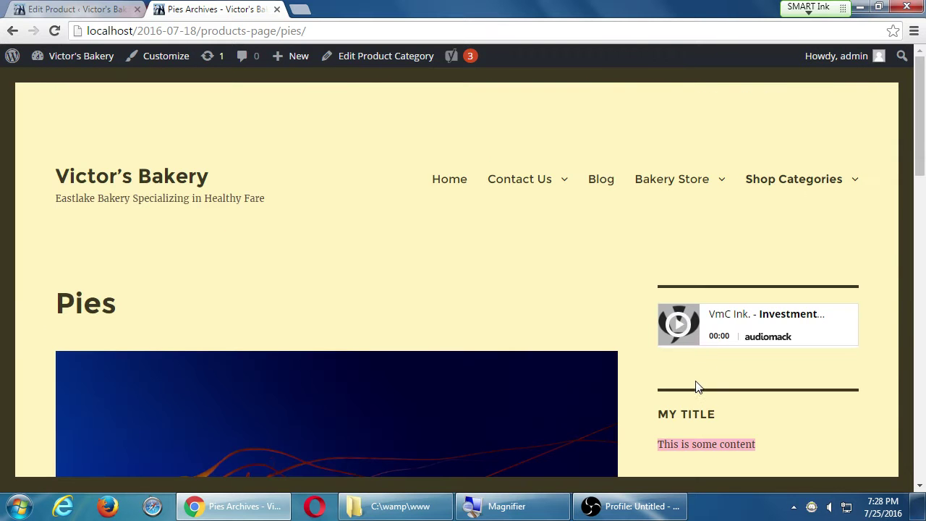
Open the Donuts page from the Shop Categories submenu and look through its product options.
mouse_move(722, 184)
mouse_move(771, 188)
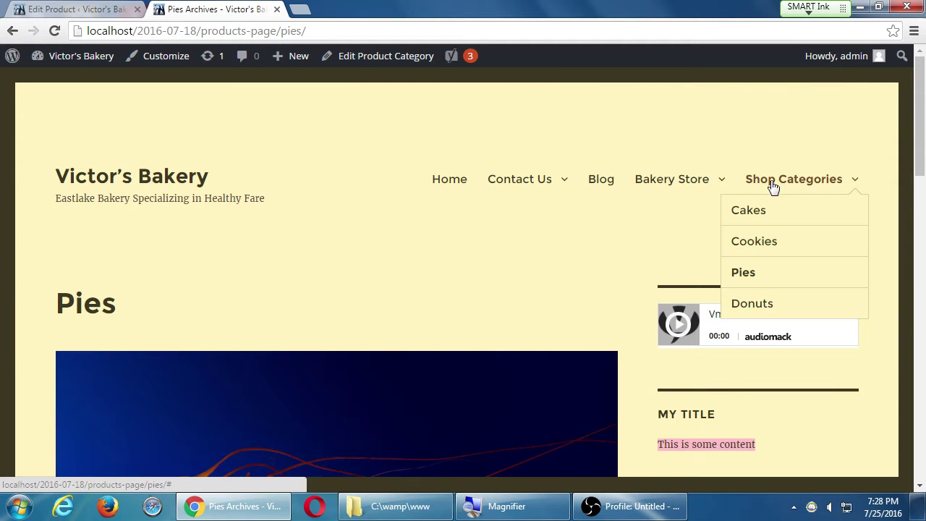
click(738, 307)
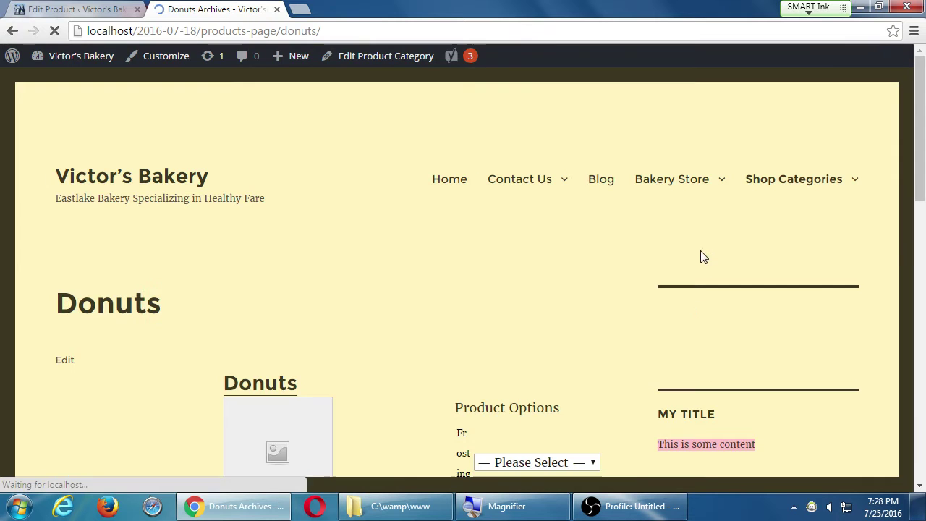
scroll(641, 330, down, 5)
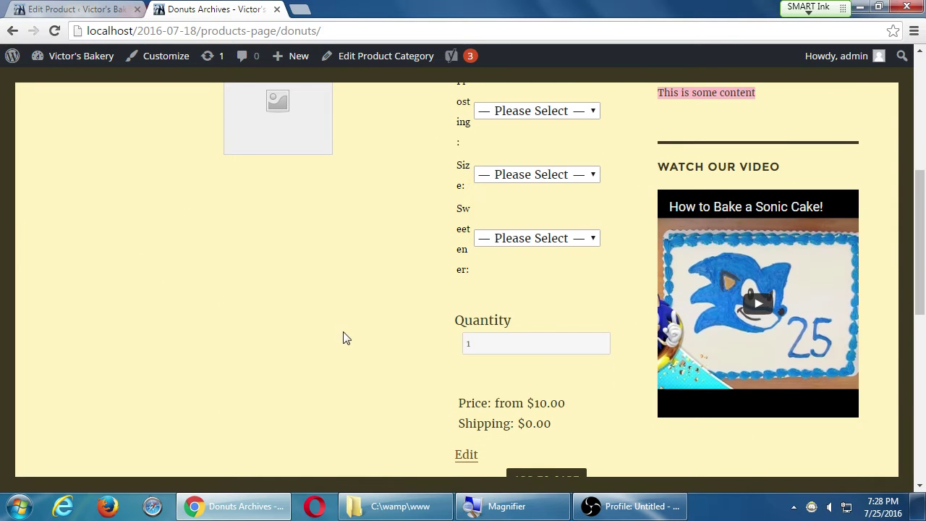
scroll(316, 277, up, 3)
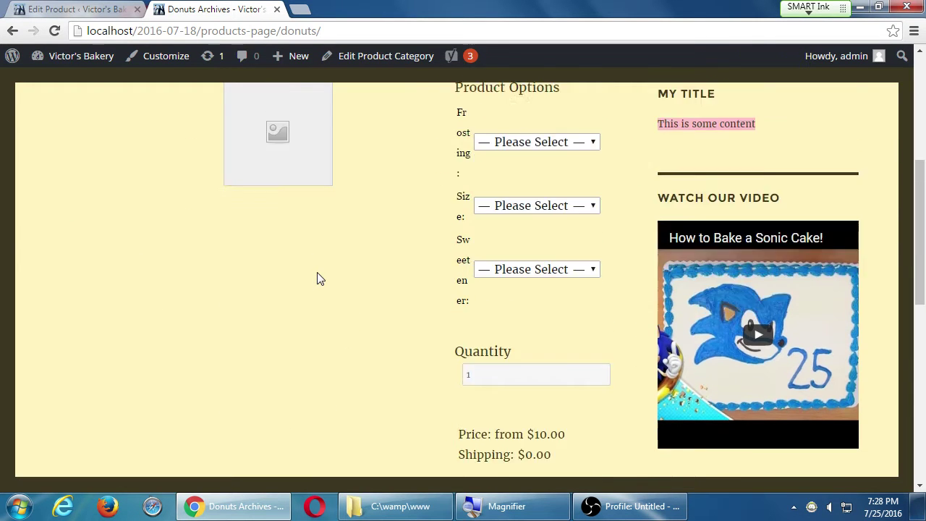
scroll(318, 273, up, 3)
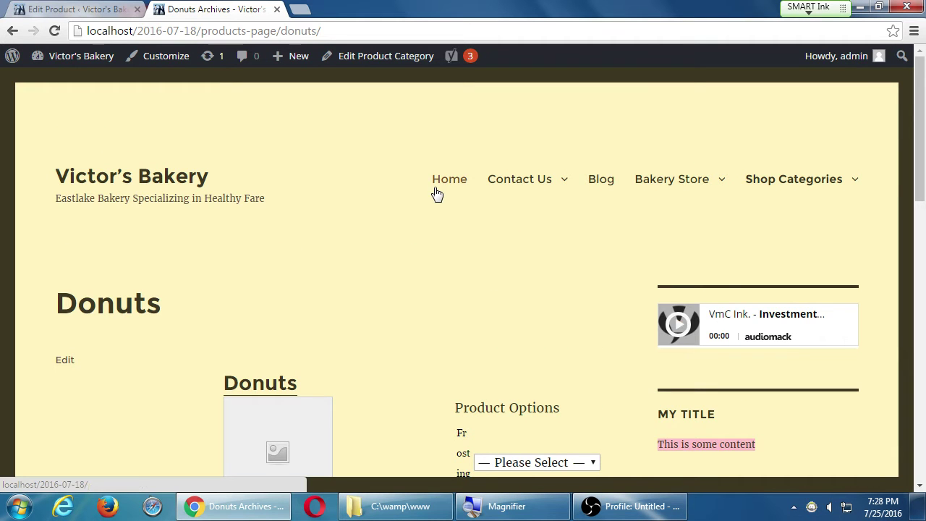
mouse_move(754, 193)
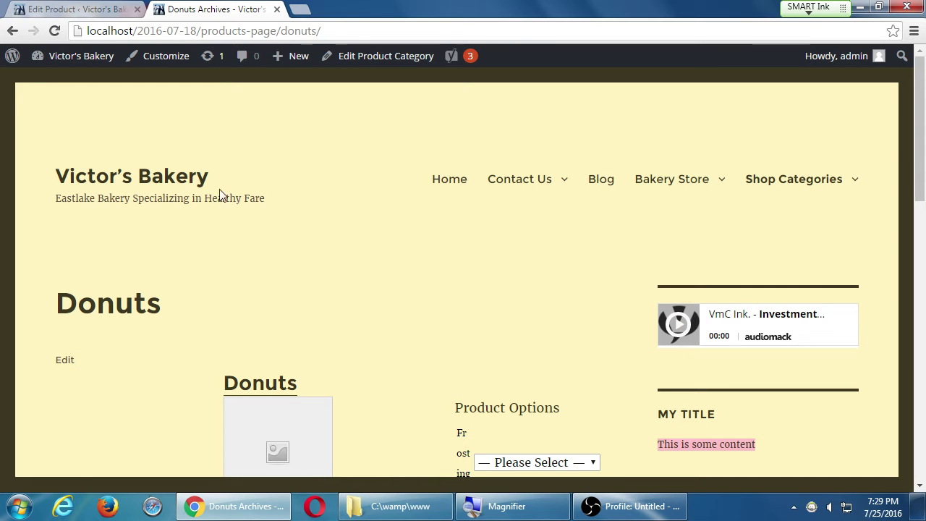
Close the Edit Product page, open the site's Menus admin screen and collapse the Pages section.
click(129, 9)
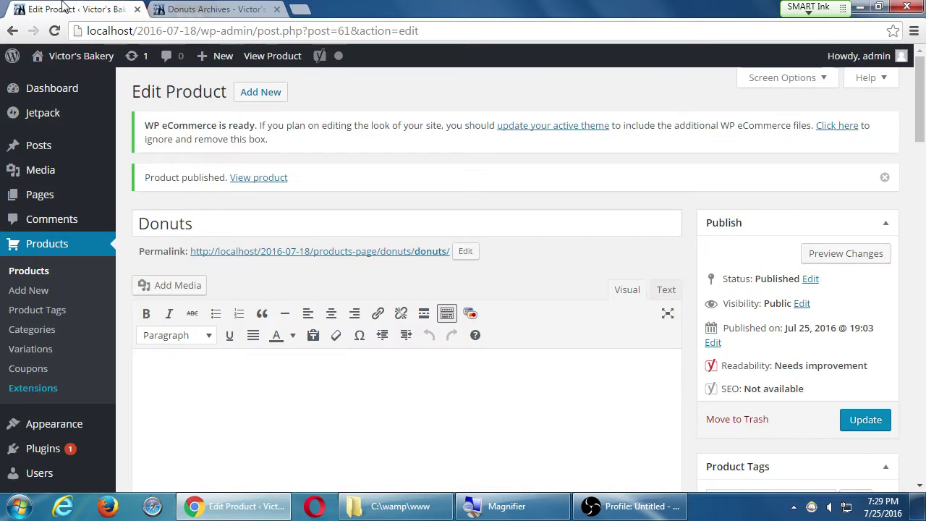
click(137, 9)
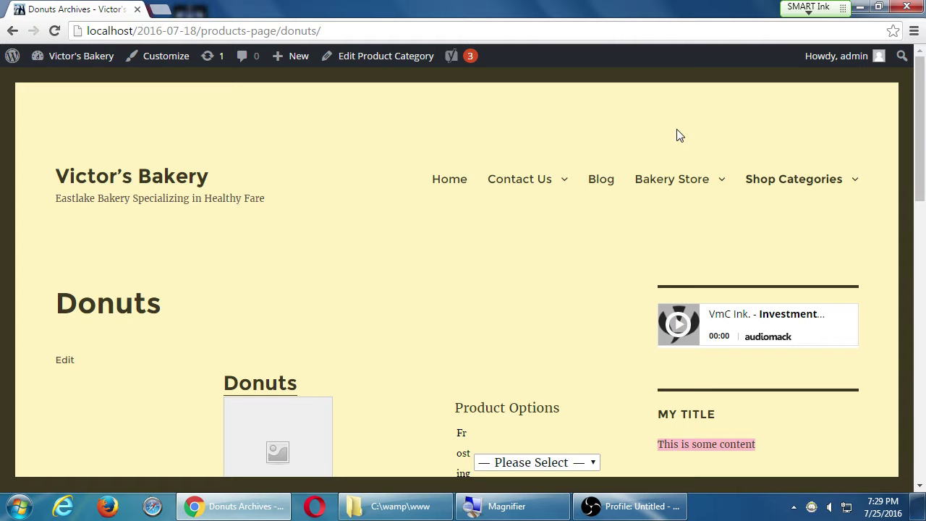
mouse_move(522, 173)
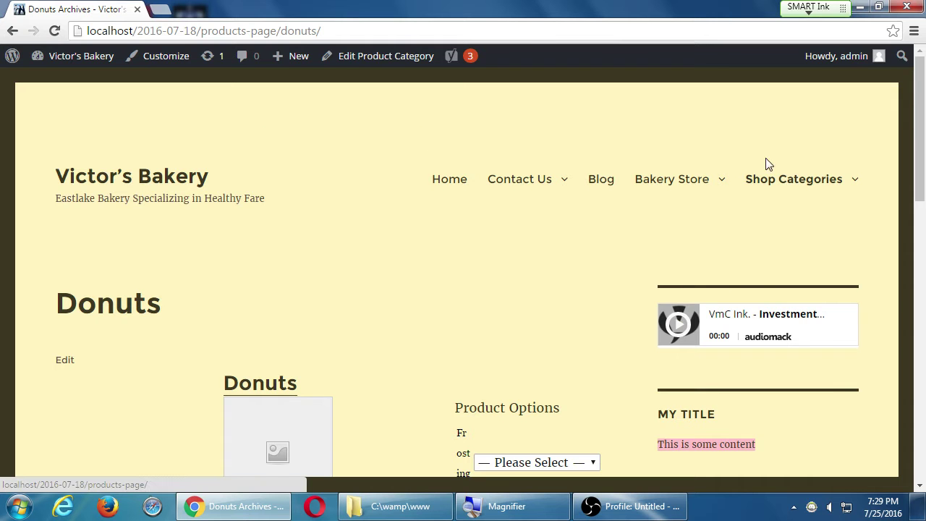
mouse_move(806, 180)
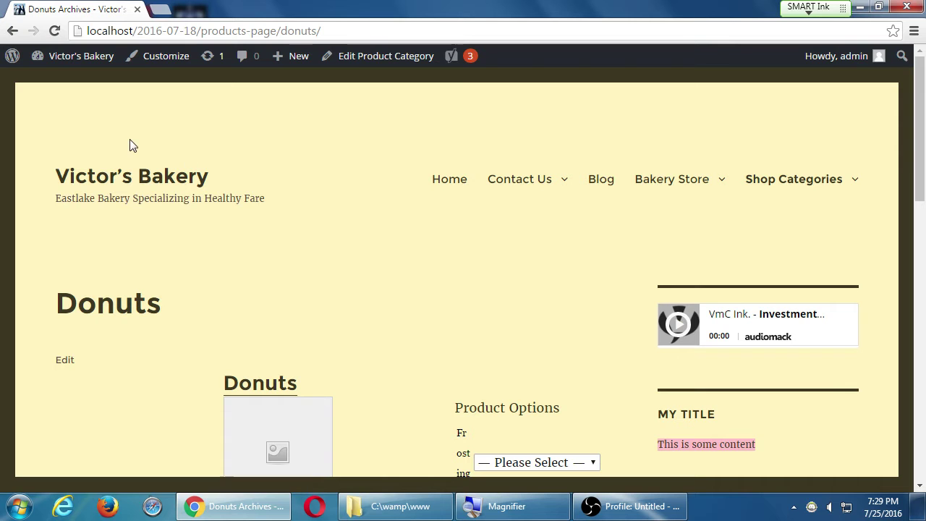
mouse_move(80, 67)
click(66, 146)
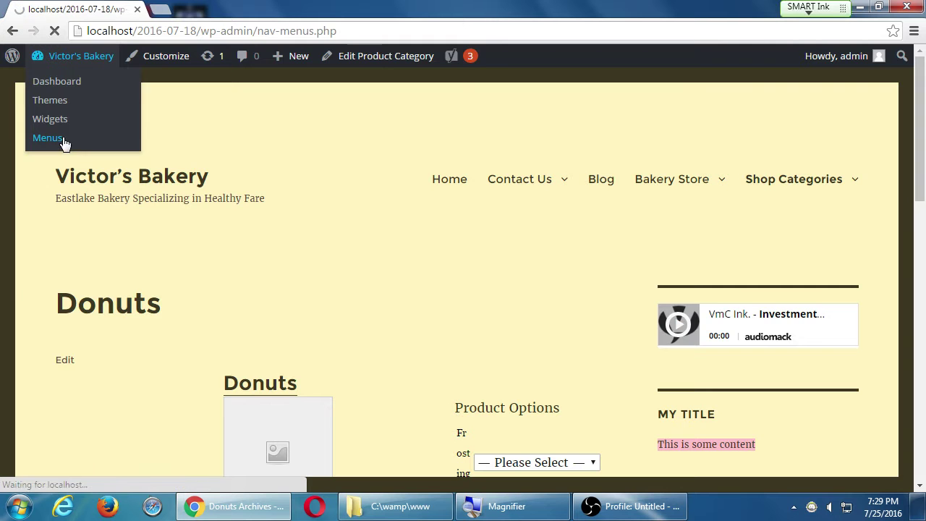
scroll(432, 310, down, 2)
scroll(432, 310, down, 1)
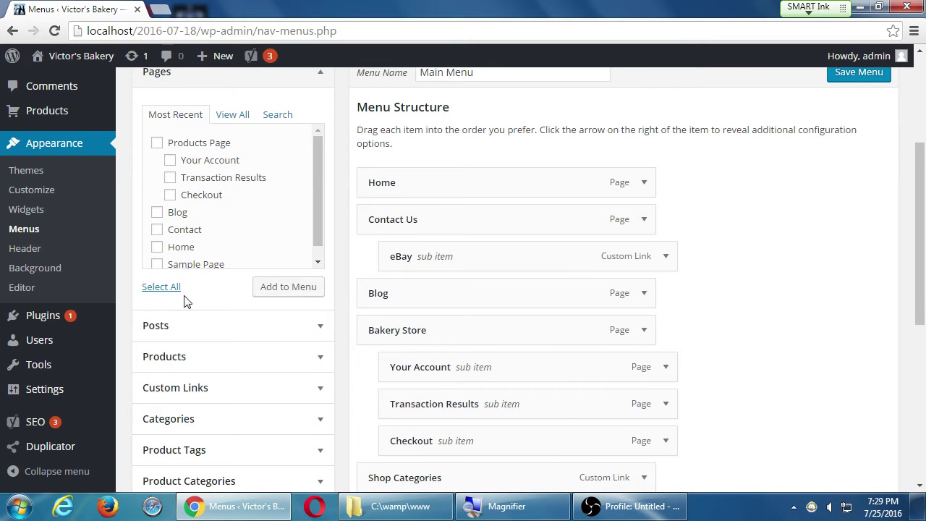
scroll(154, 189, up, 1)
click(159, 180)
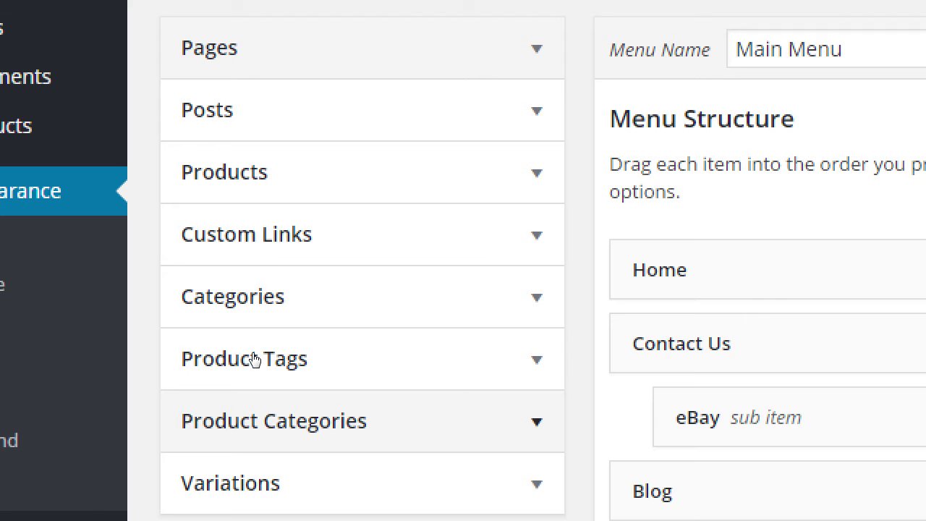
Expand the Variations section of the available menu items and examine the variation sets and options it offers.
scroll(253, 357, down, 3)
click(269, 298)
scroll(269, 298, down, 2)
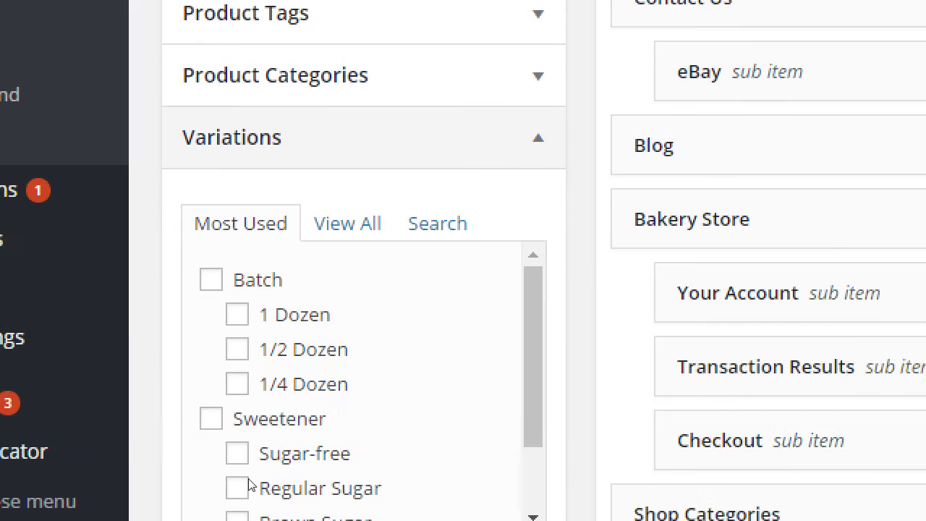
scroll(243, 488, down, 2)
scroll(243, 489, up, 2)
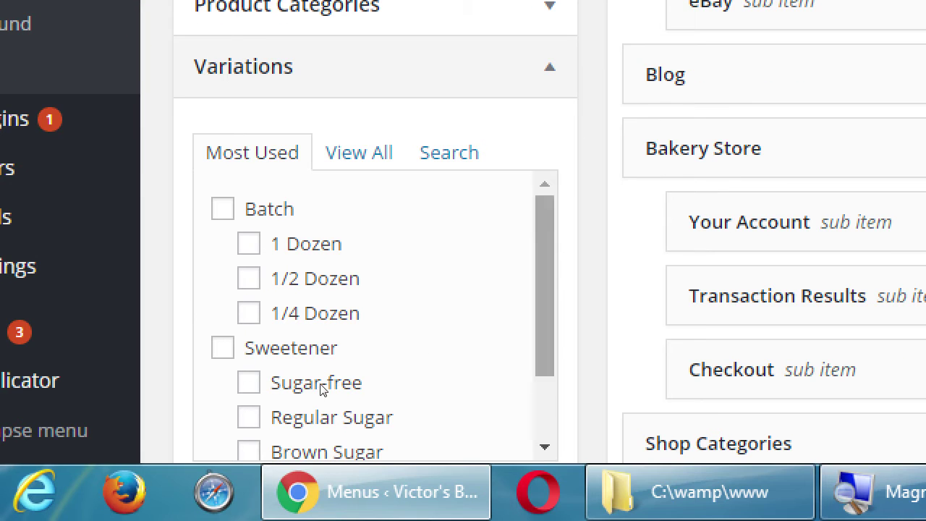
scroll(345, 386, down, 2)
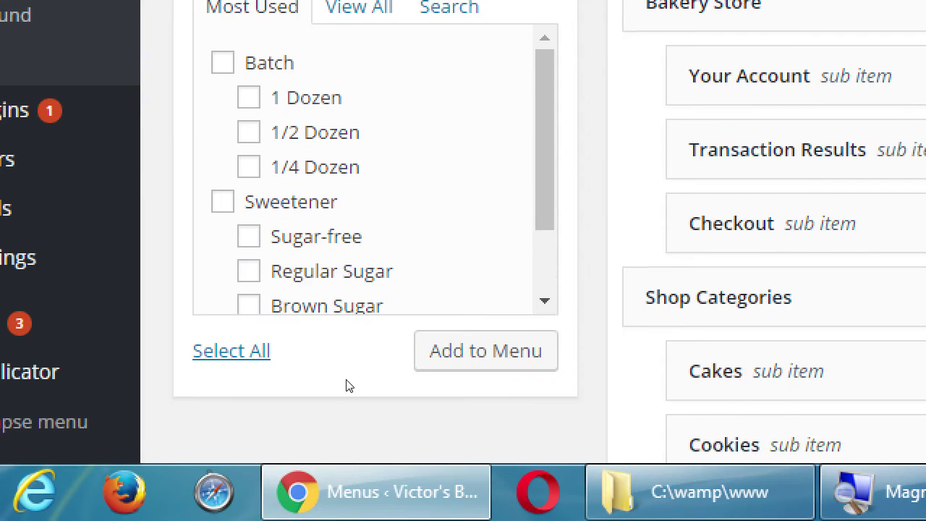
scroll(345, 385, down, 1)
scroll(318, 261, down, 2)
scroll(326, 251, up, 2)
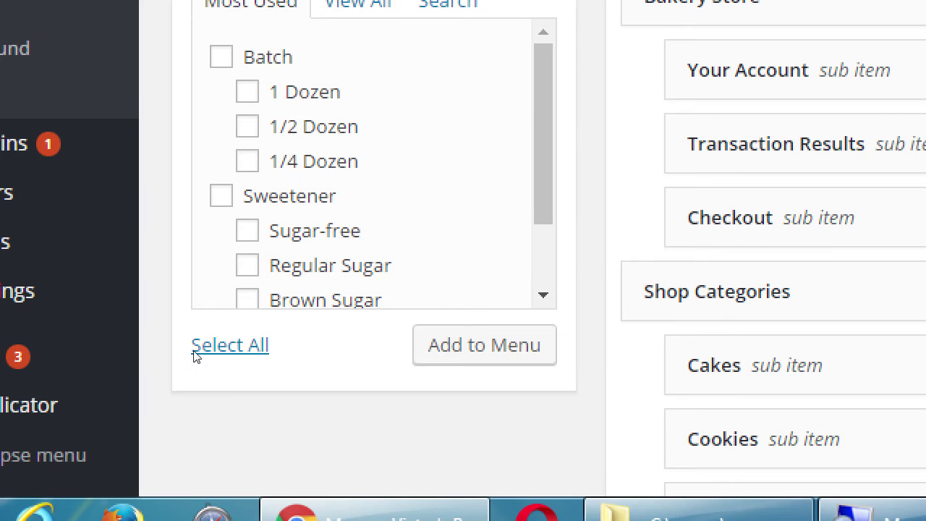
scroll(350, 378, up, 5)
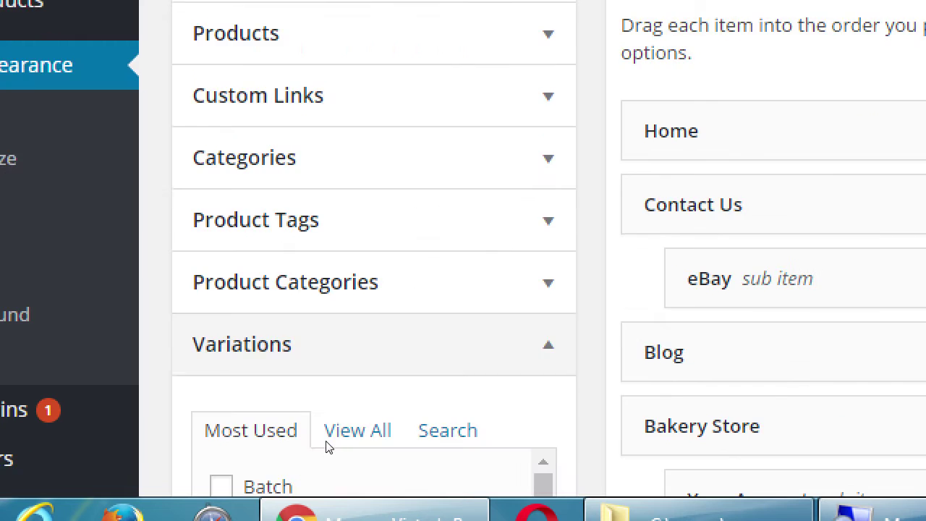
scroll(325, 446, down, 3)
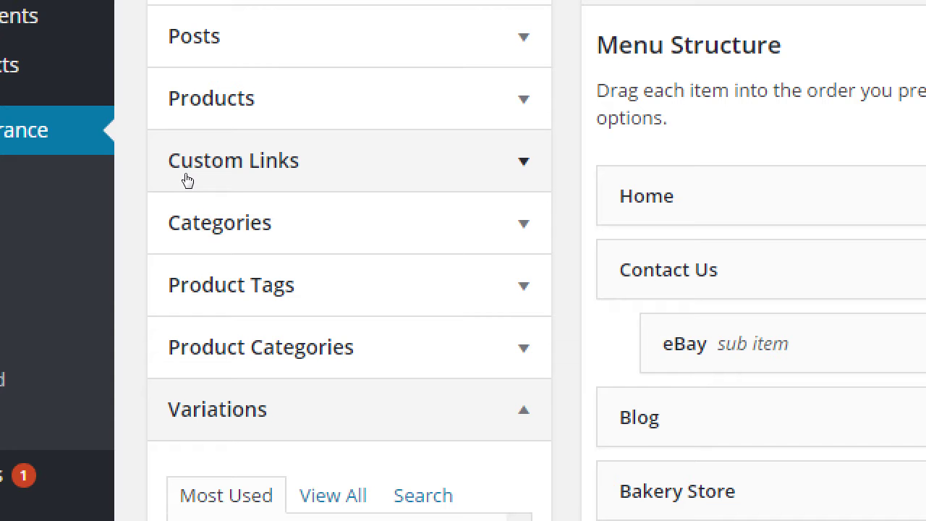
Select the Sugar-free variation under Sweetener and look through the Frosting options below it.
scroll(316, 210, down, 9)
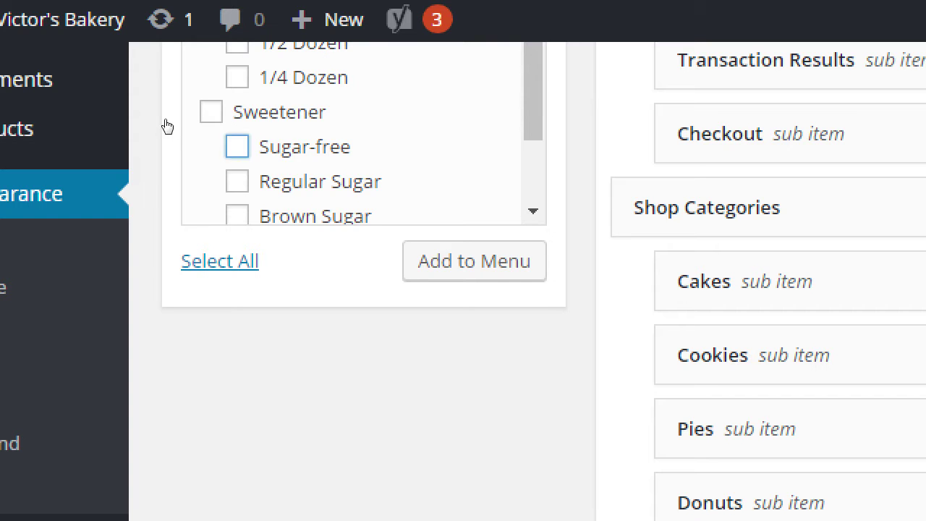
key(space)
scroll(323, 144, down, 2)
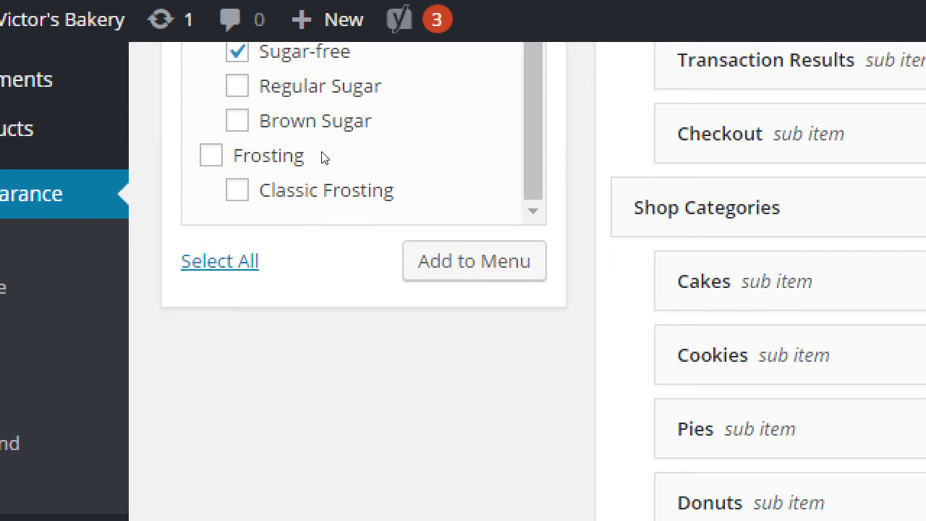
scroll(269, 127, up, 3)
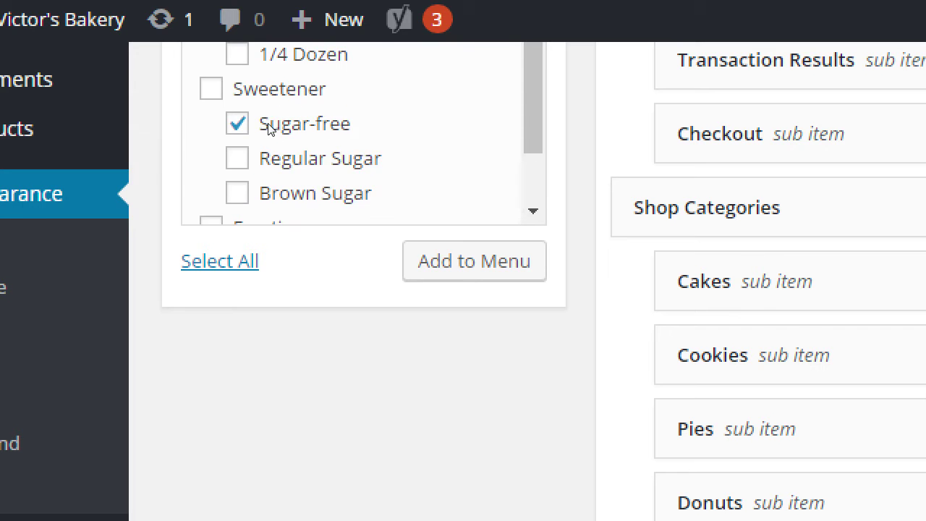
scroll(271, 128, down, 3)
Review the Main Menu's structure and settings, and open the Themes screen to look at the installed themes.
scroll(271, 128, up, 10)
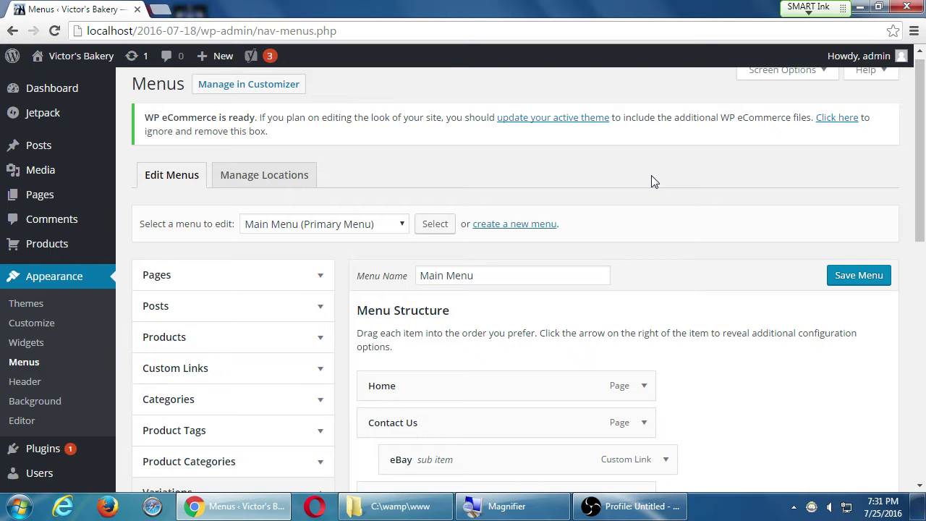
scroll(653, 193, down, 4)
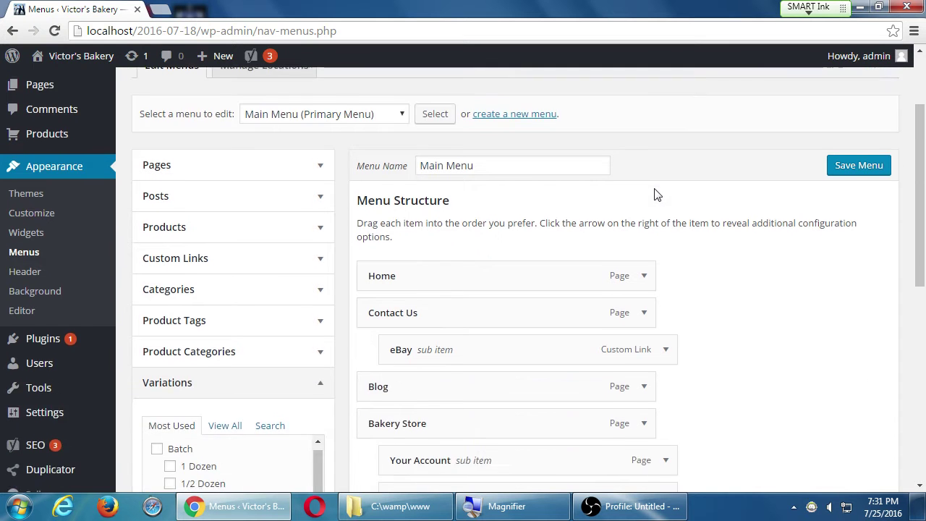
scroll(653, 193, down, 5)
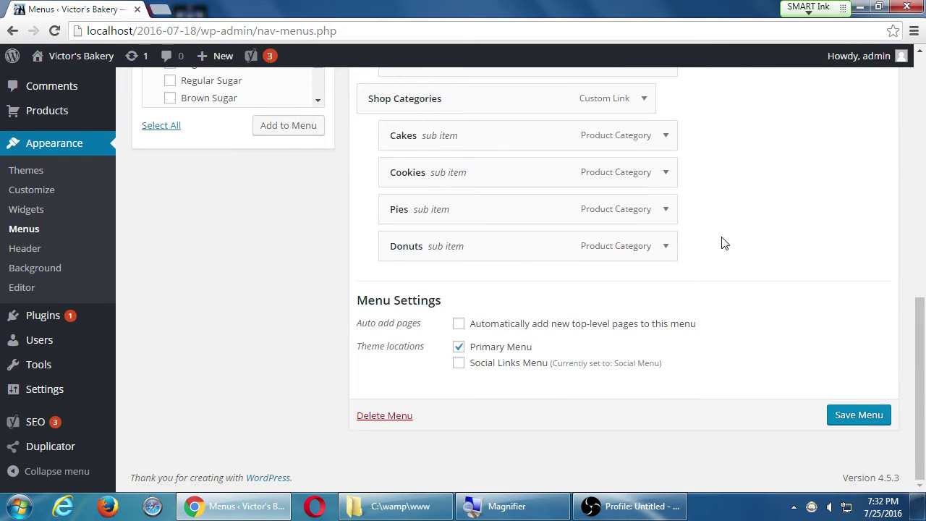
scroll(791, 244, up, 10)
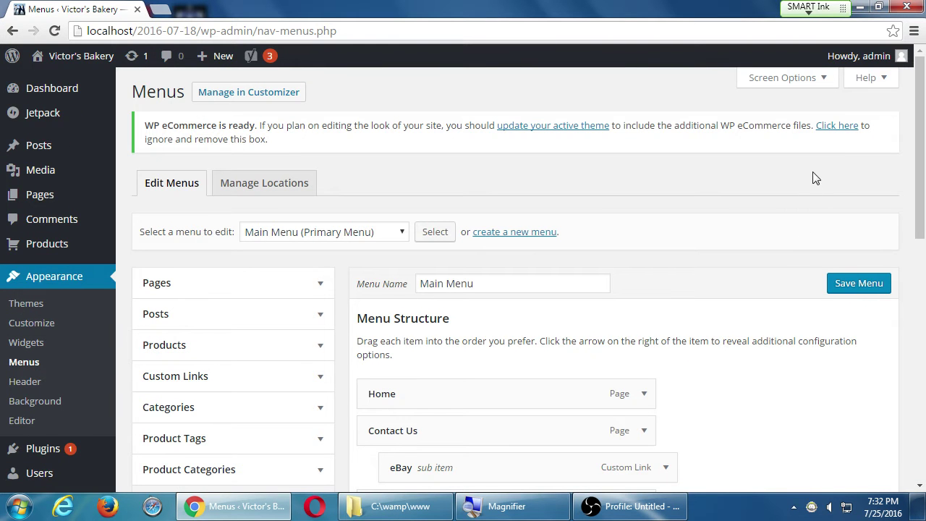
scroll(798, 174, down, 1)
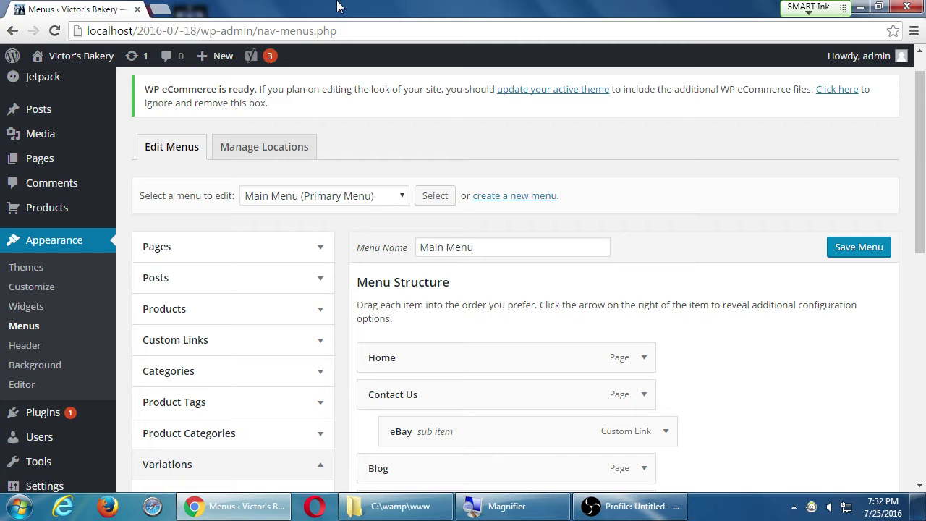
mouse_move(200, 70)
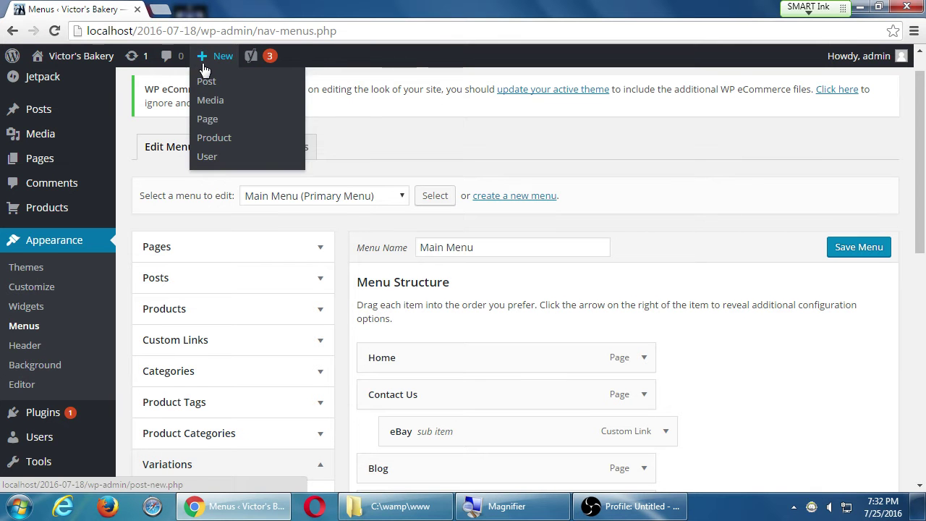
click(27, 267)
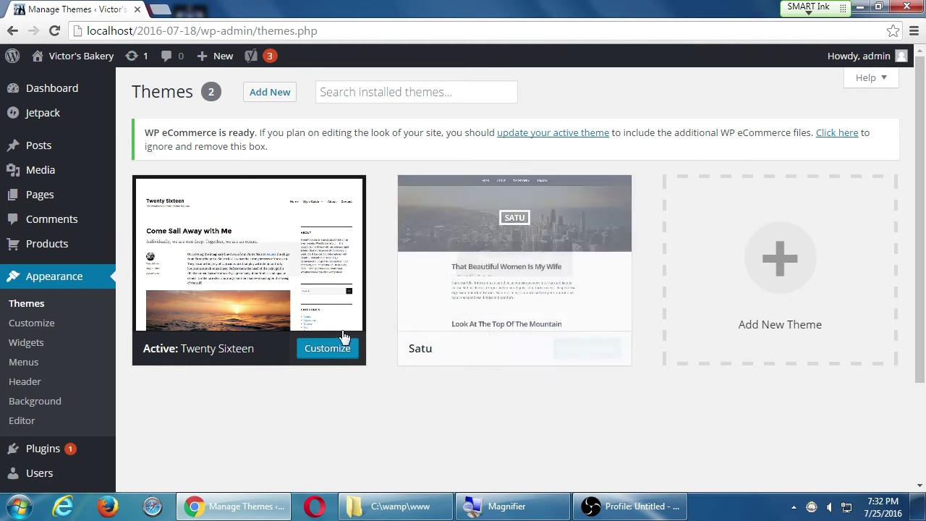
mouse_move(486, 347)
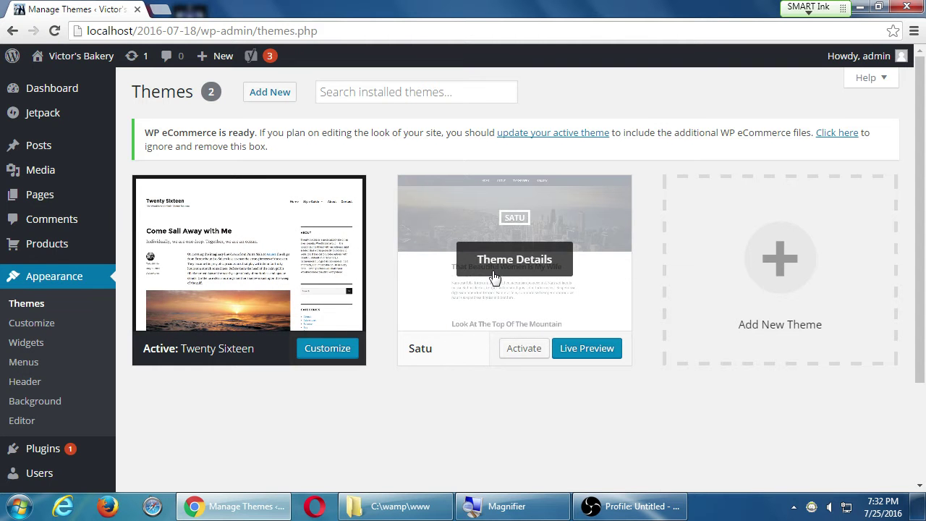
Activate the Satu theme, and check the navigation menu and its sub items on the site's home page.
click(517, 351)
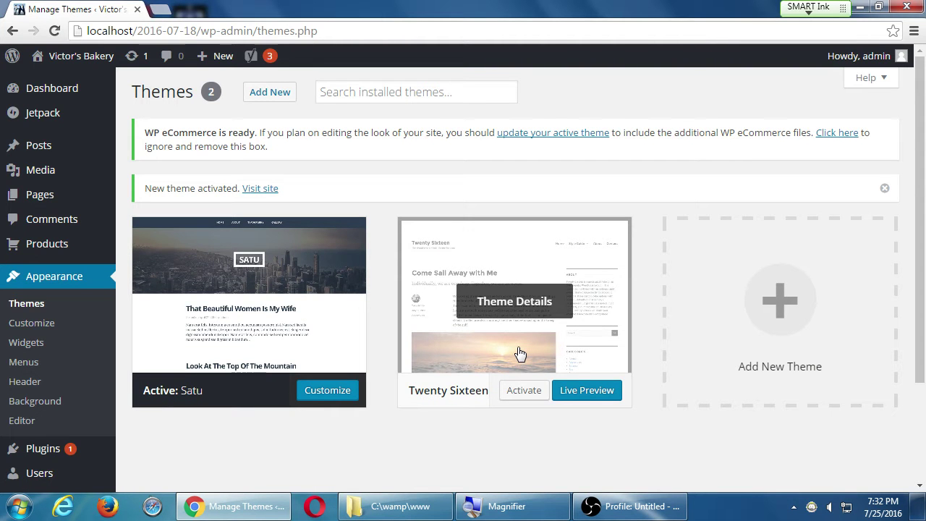
click(104, 49)
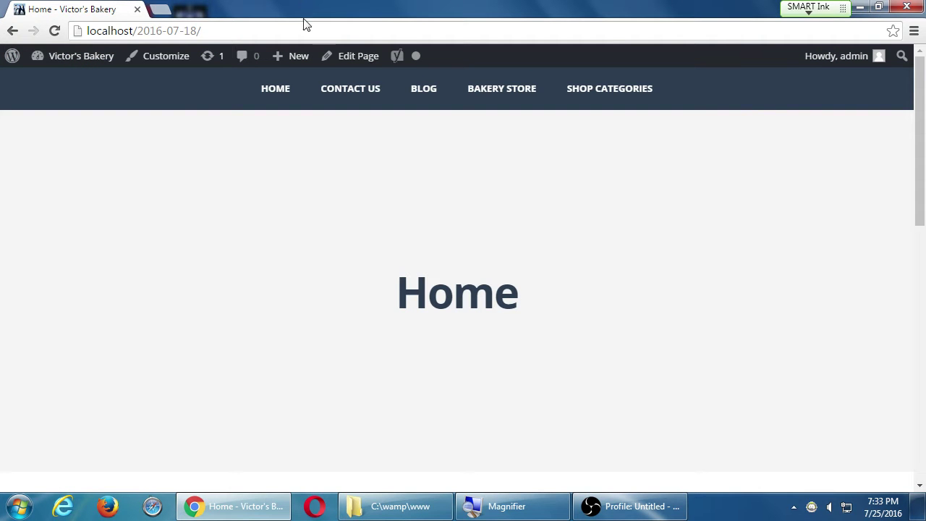
scroll(445, 241, down, 4)
scroll(448, 235, up, 4)
mouse_move(340, 95)
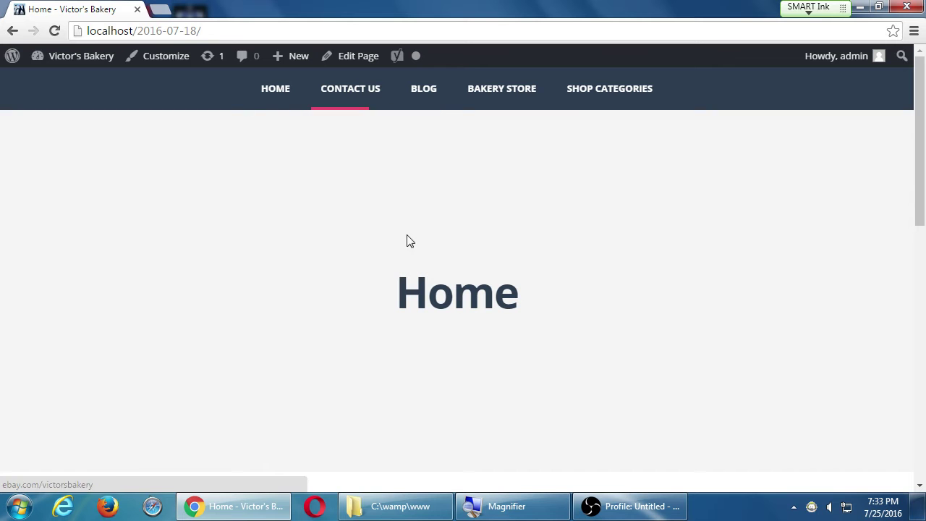
mouse_move(476, 139)
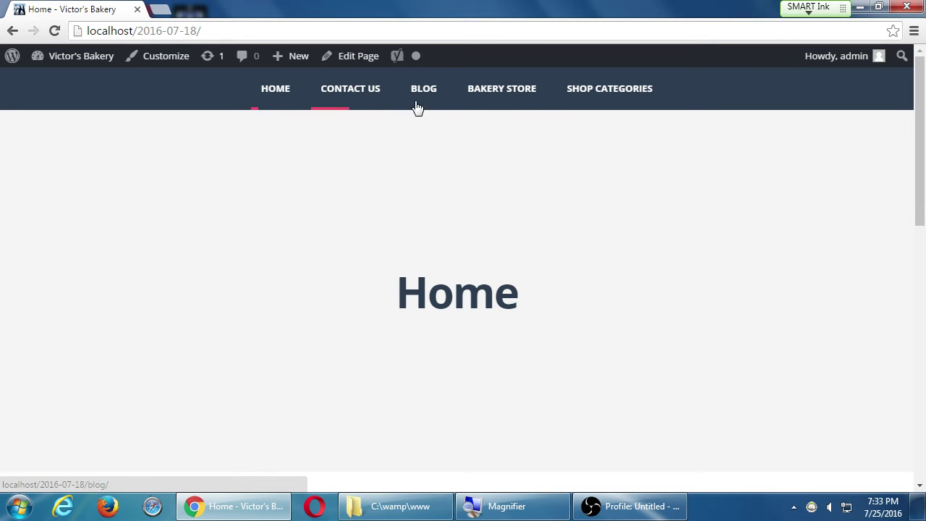
mouse_move(482, 97)
mouse_move(515, 94)
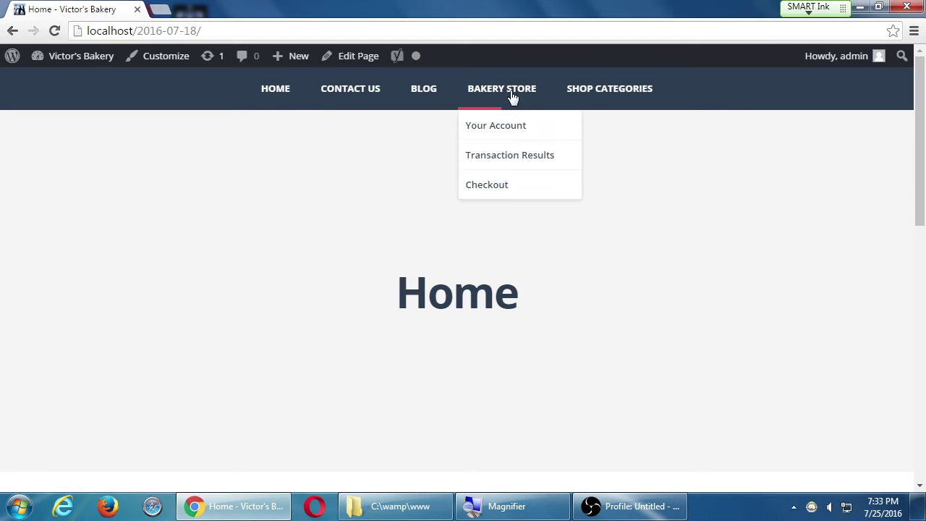
Look through the home page's heading, welcome text and footer widgets in the Satu theme.
scroll(787, 362, down, 1)
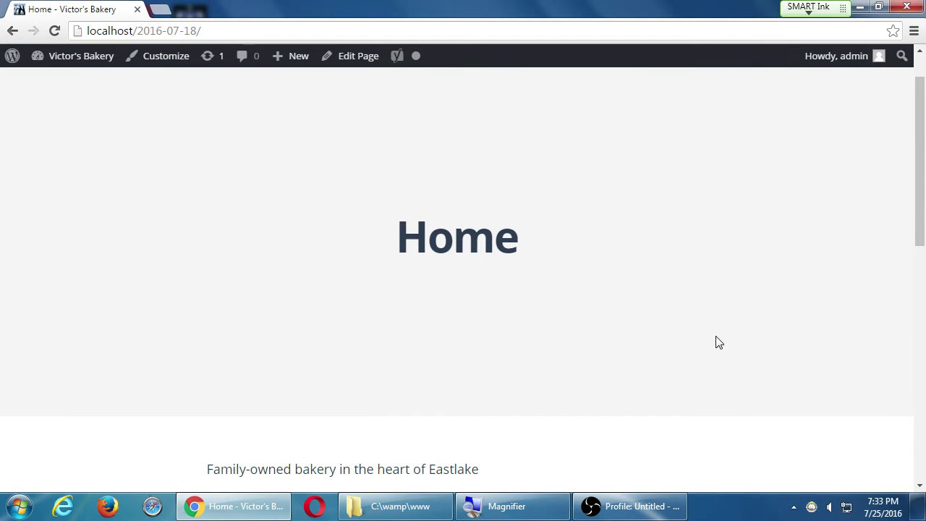
scroll(714, 289, up, 1)
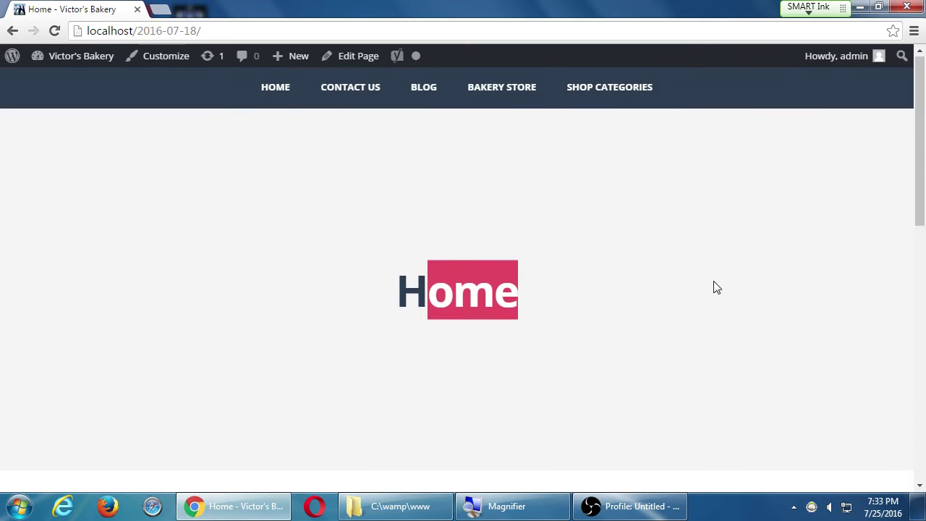
scroll(713, 269, down, 5)
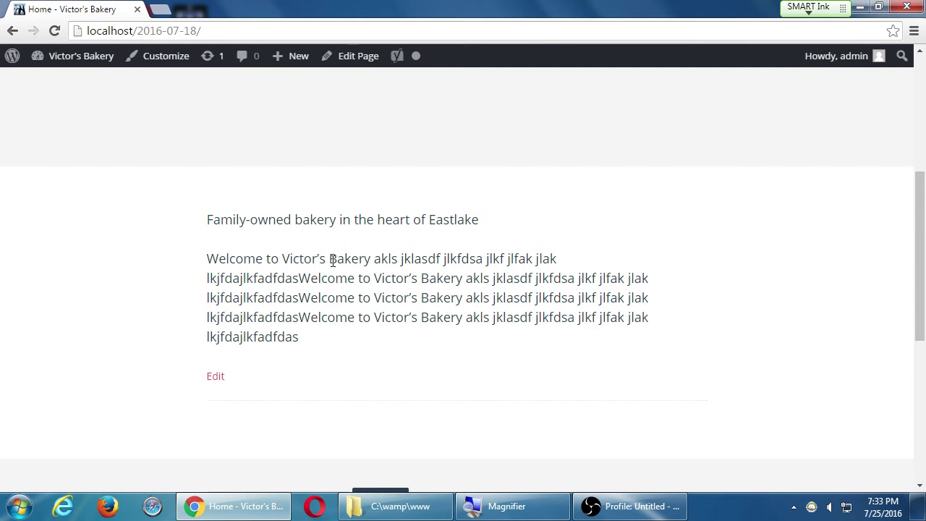
scroll(336, 269, down, 3)
scroll(186, 303, down, 2)
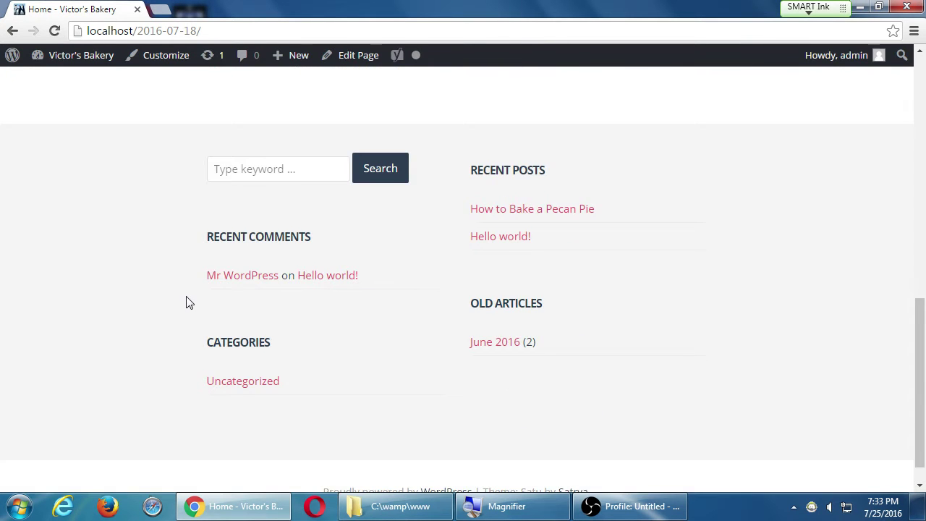
scroll(186, 302, down, 1)
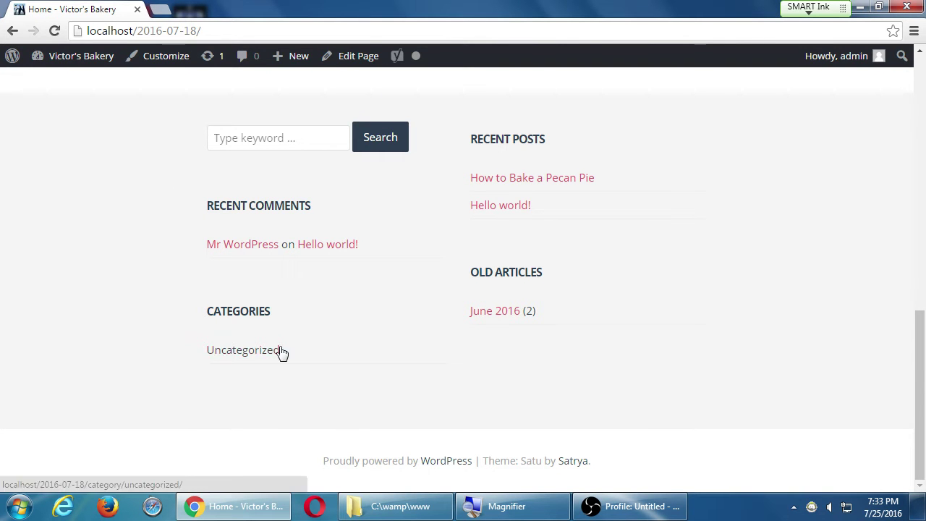
scroll(564, 474, up, 10)
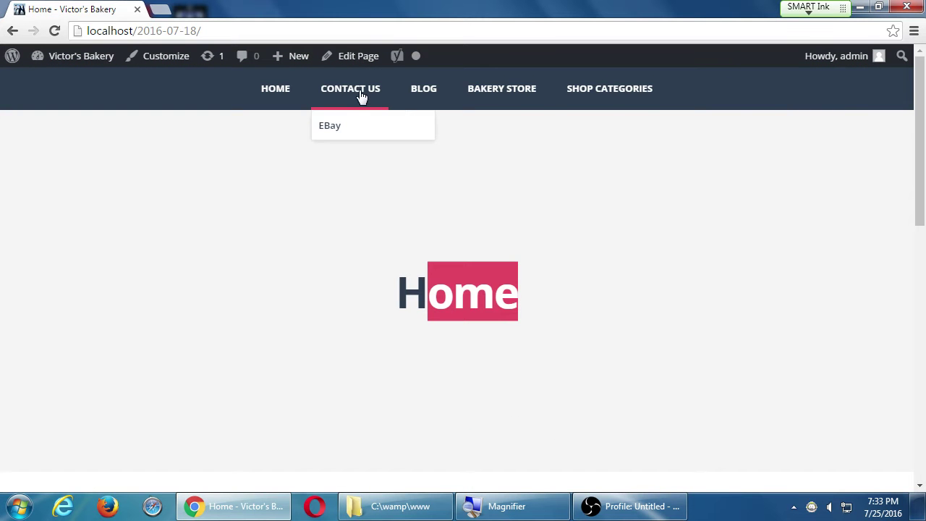
Open the Contact Us page and look through its contact details and footer widgets.
click(359, 95)
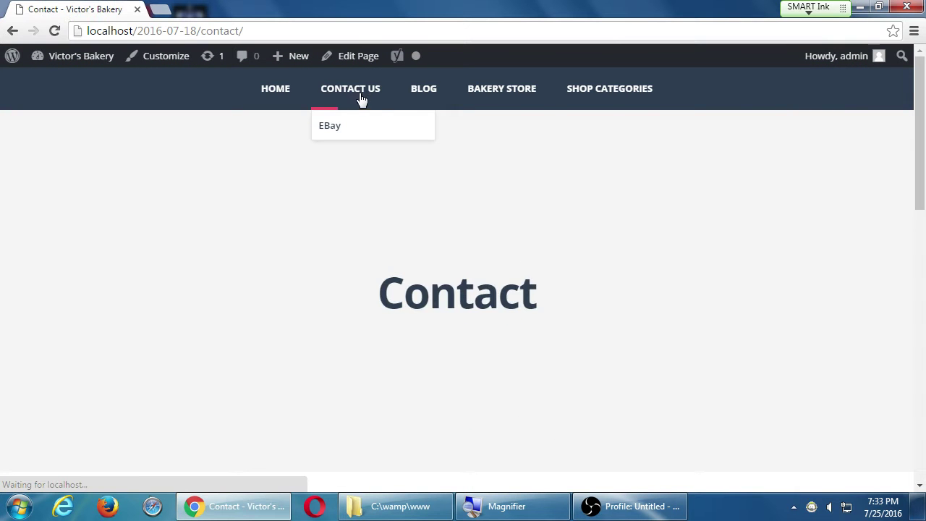
scroll(220, 246, down, 3)
scroll(214, 219, down, 3)
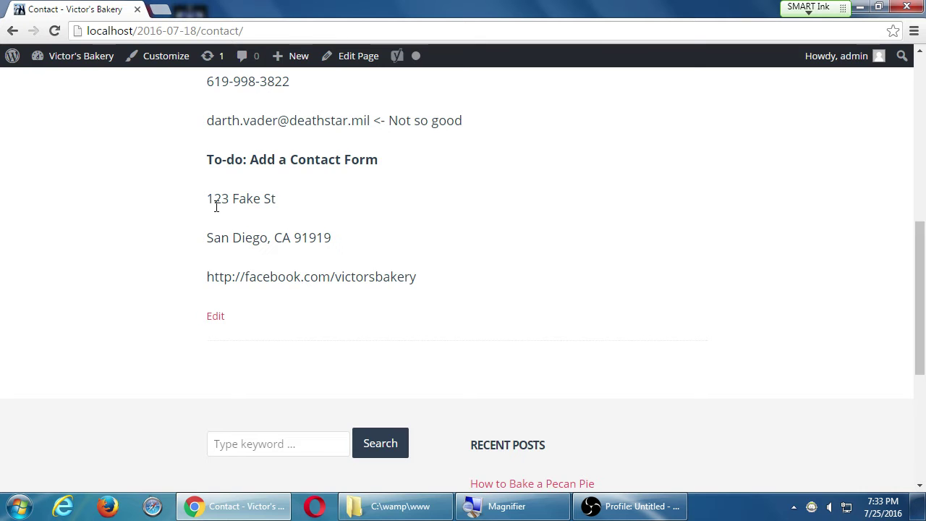
scroll(217, 214, up, 2)
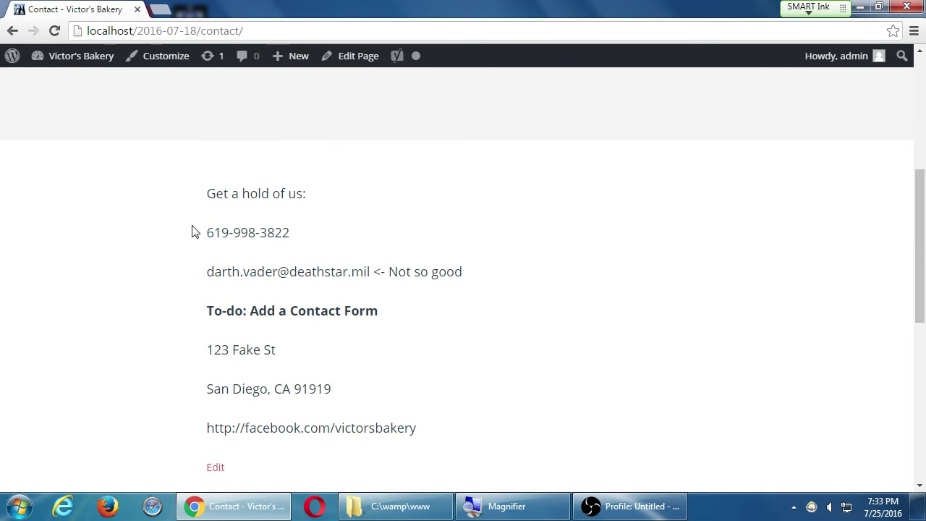
scroll(193, 231, down, 6)
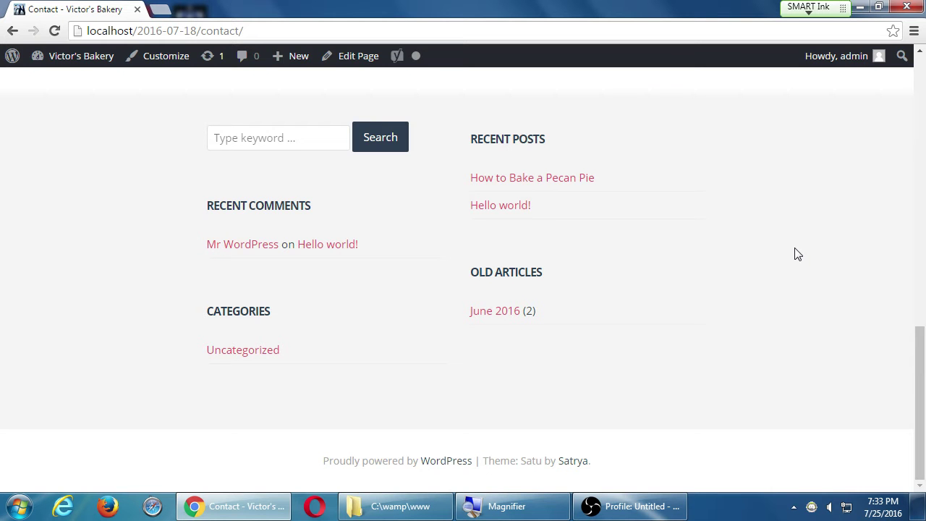
key(Home)
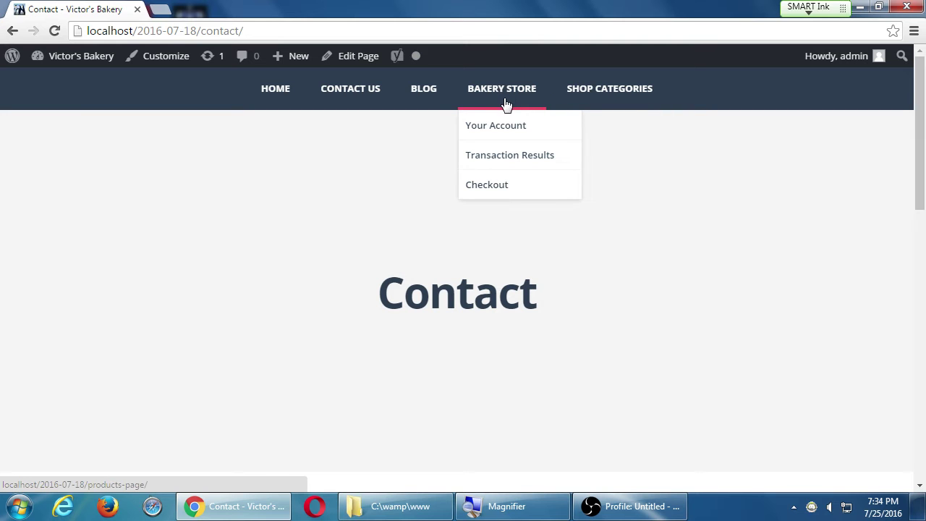
Open the Bakery Store page and look through how its products are laid out.
click(499, 97)
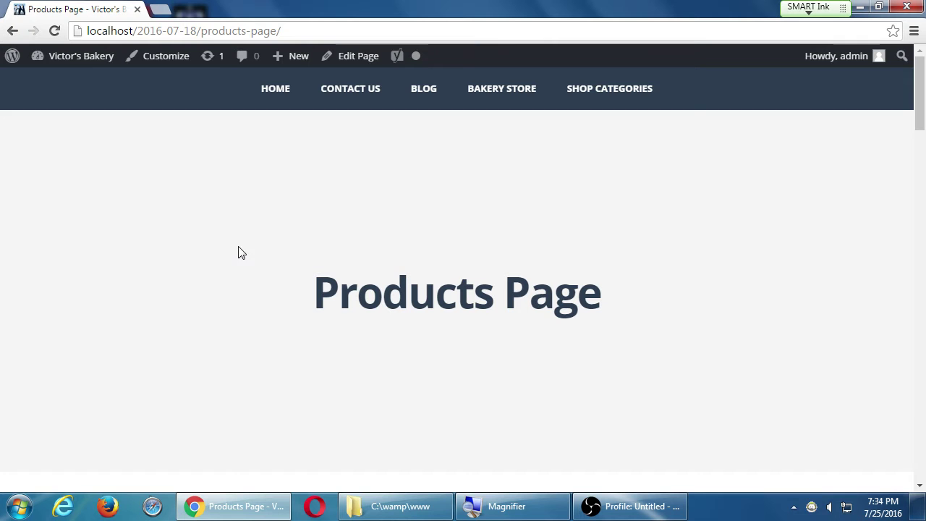
scroll(241, 251, down, 3)
scroll(249, 245, up, 3)
scroll(324, 198, down, 5)
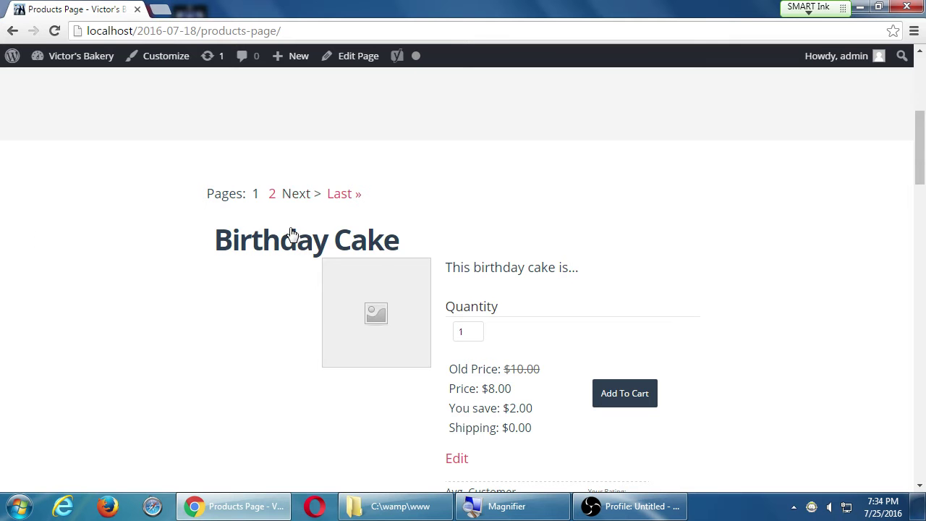
scroll(291, 246, down, 2)
scroll(324, 191, down, 18)
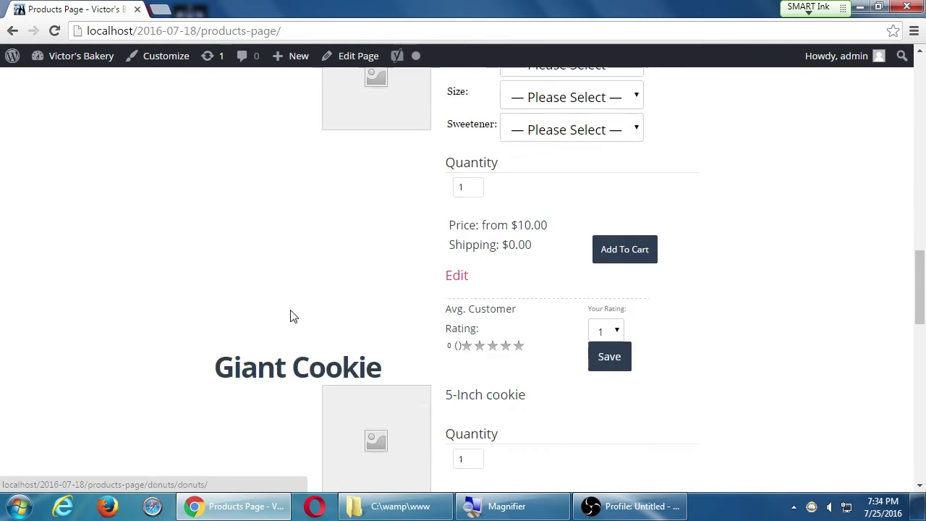
Open the enlarged image preview of the Pecan Pie product and close it again.
scroll(293, 311, up, 3)
click(312, 296)
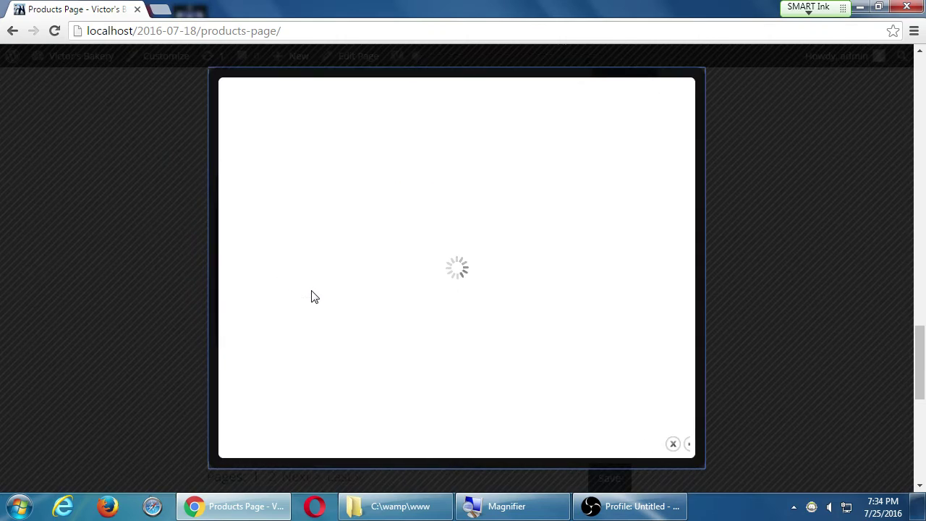
click(161, 239)
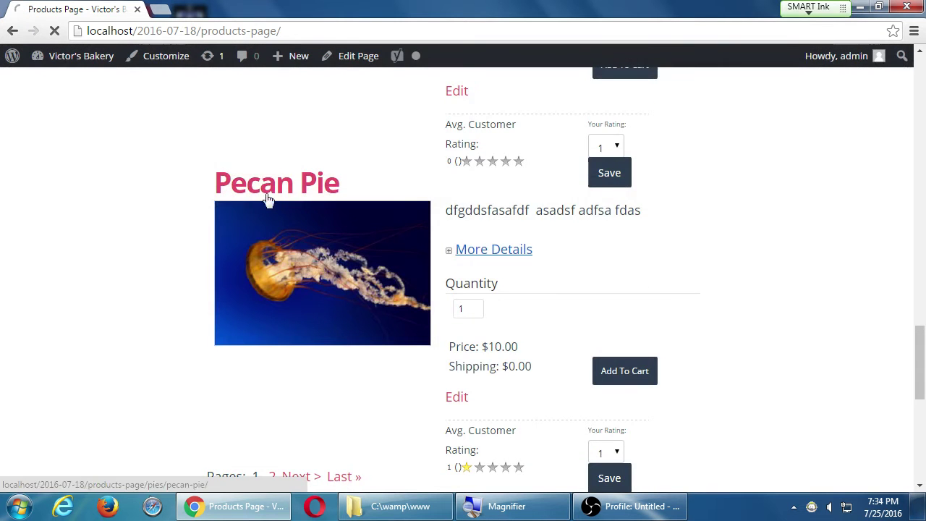
Examine the Pecan Pie product page, return to the products list and expand the pie's More Details.
click(279, 185)
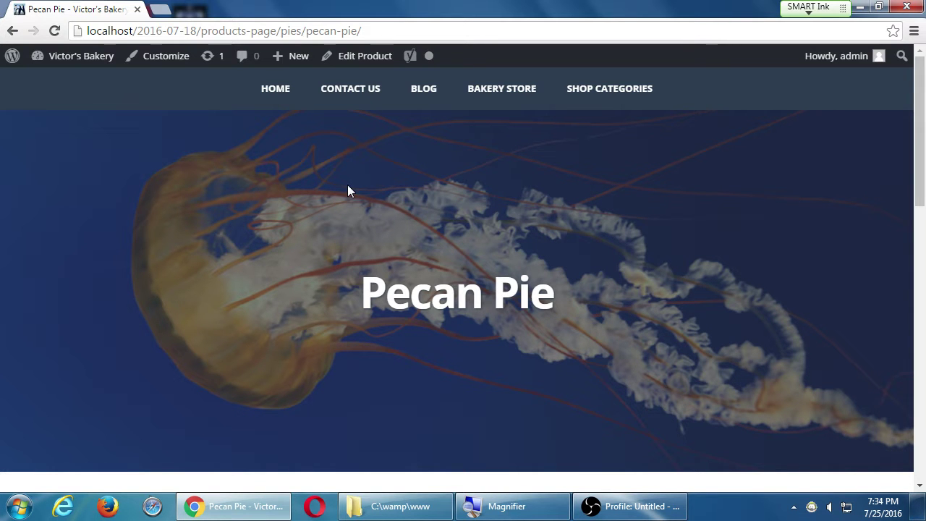
scroll(321, 182, down, 2)
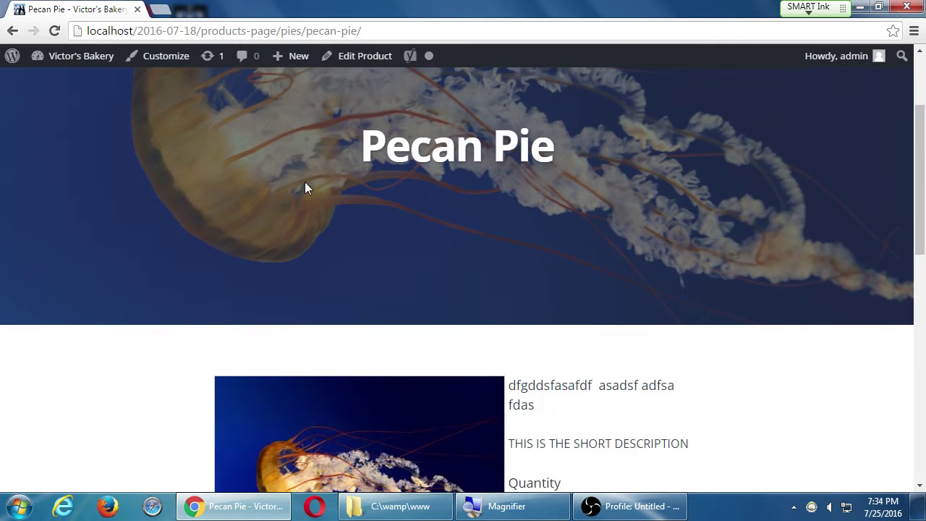
scroll(302, 208, down, 3)
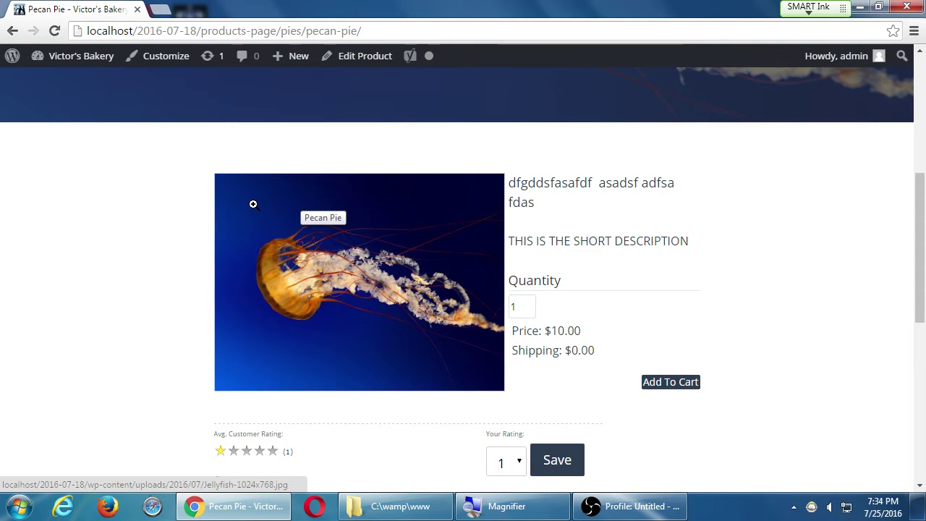
key(alt+Left)
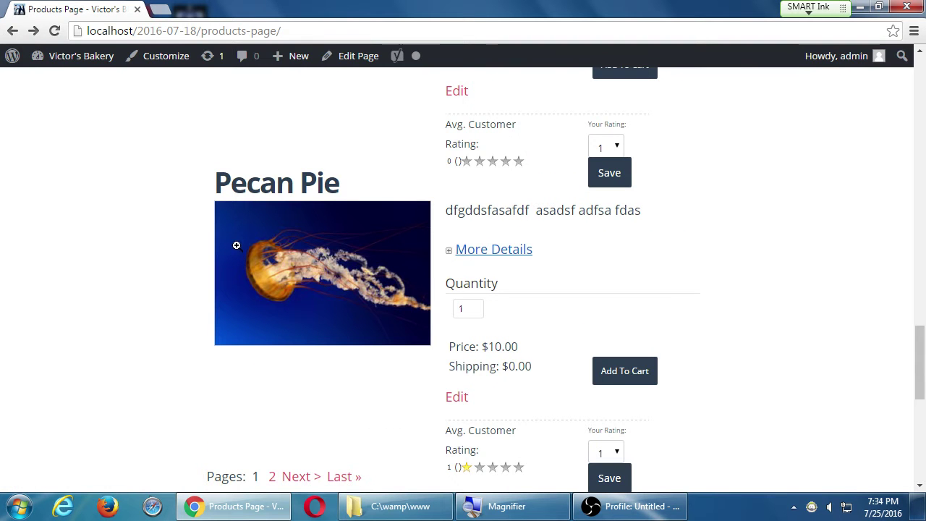
click(476, 248)
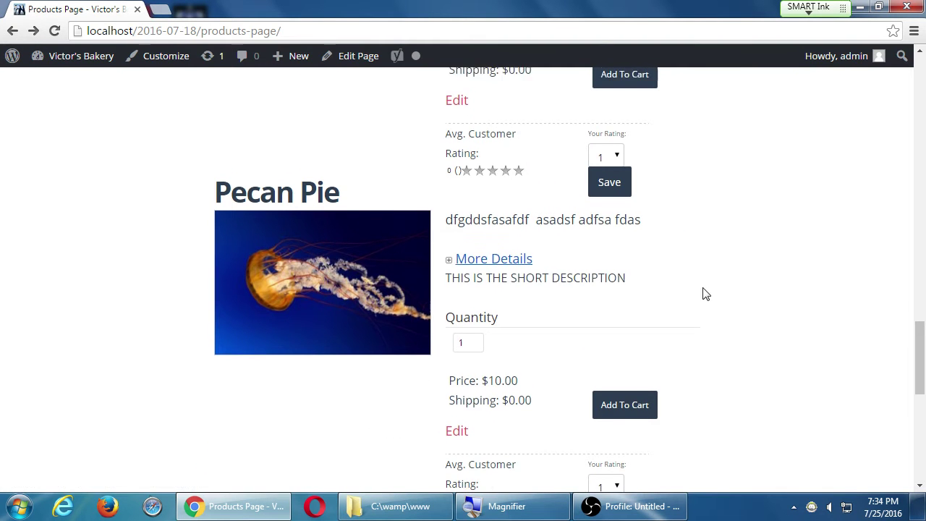
Open the Cakes page under Shop Categories and examine its heading, products and footer.
scroll(723, 289, up, 15)
mouse_move(611, 99)
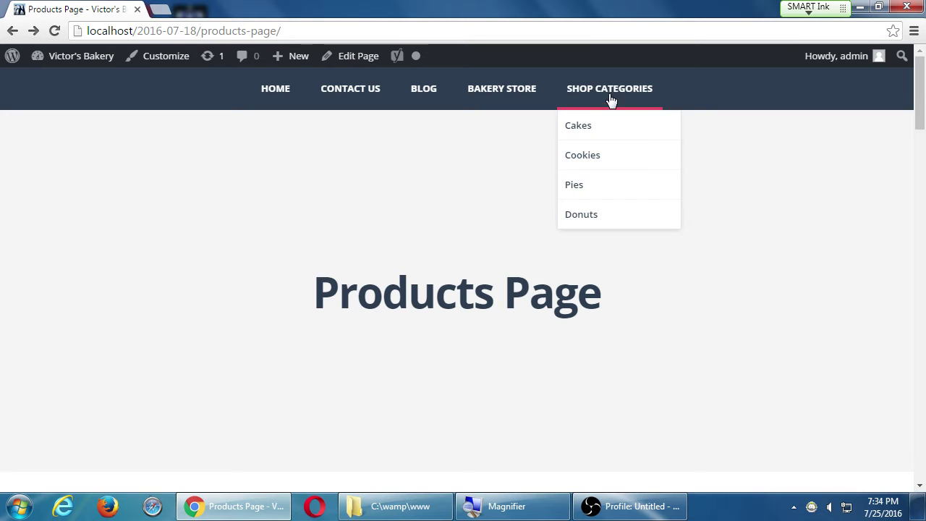
click(595, 137)
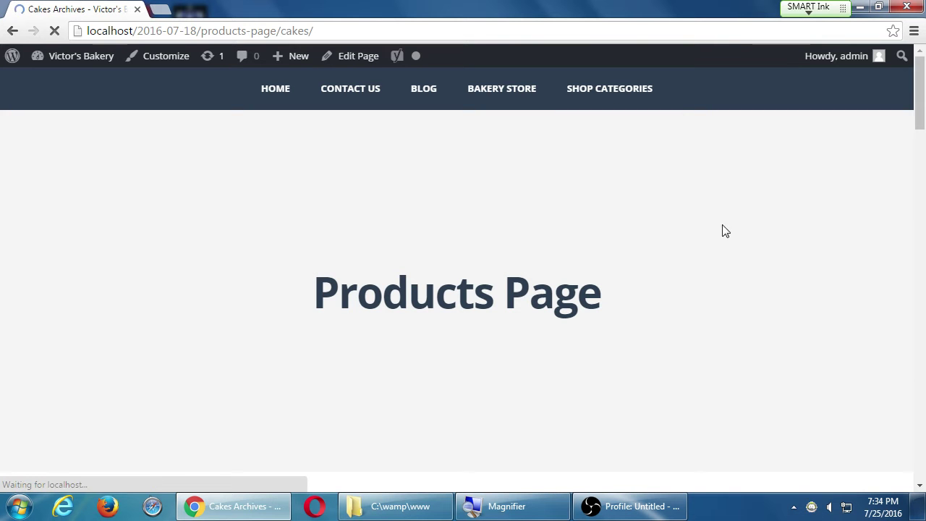
drag(382, 233, 609, 250)
scroll(672, 333, down, 10)
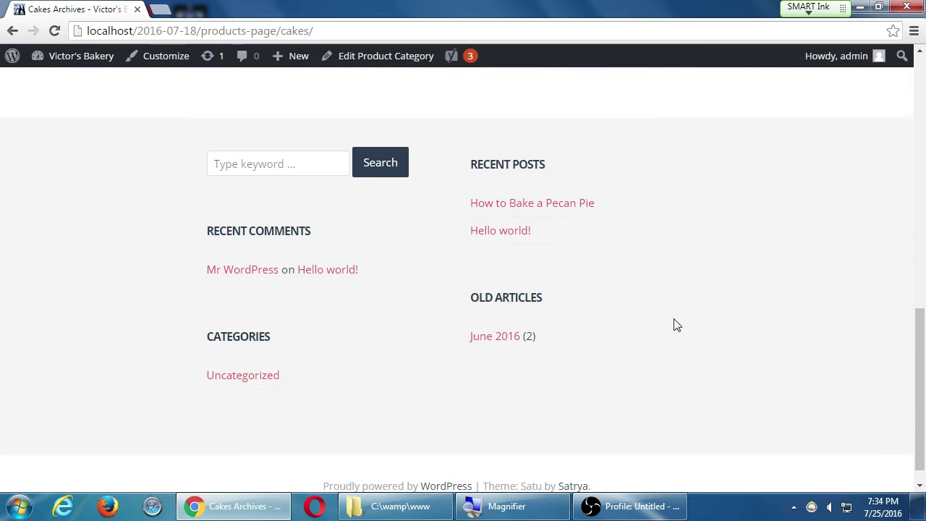
scroll(666, 325, up, 9)
scroll(660, 321, up, 2)
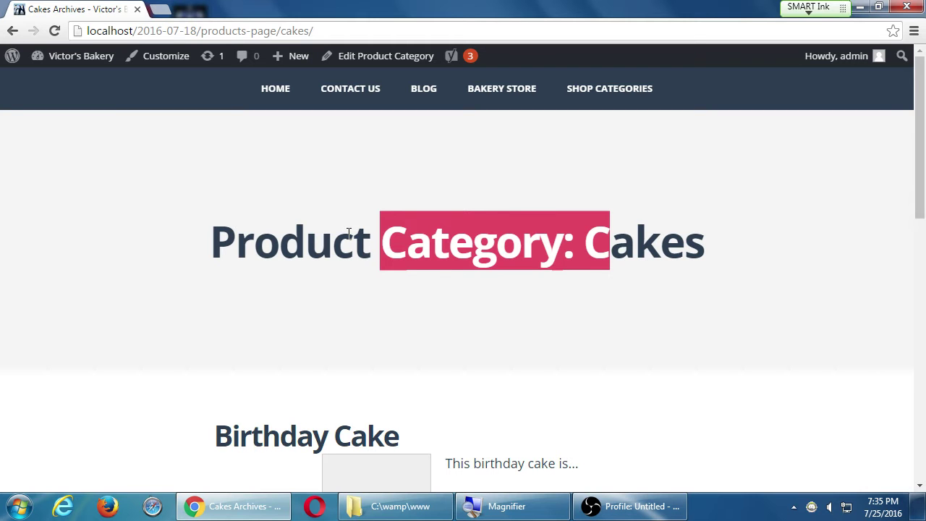
click(348, 232)
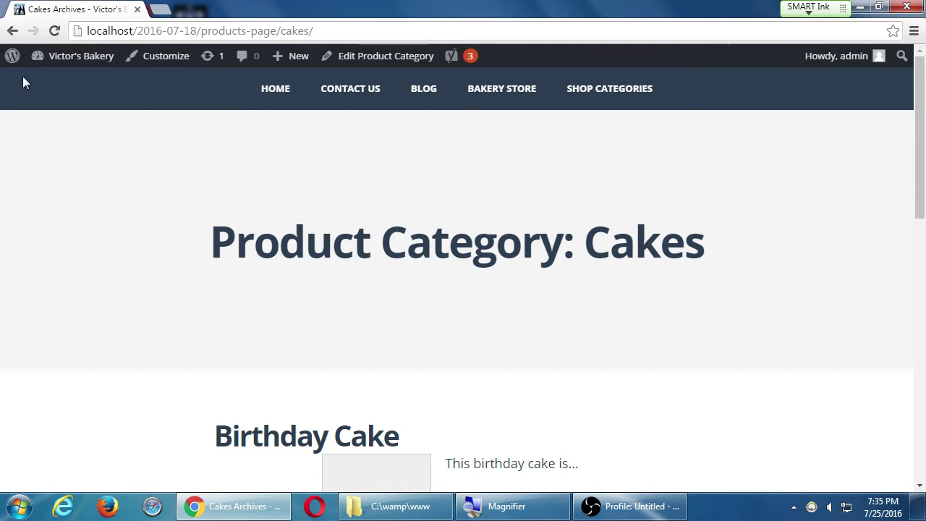
Open the site's admin Dashboard, look through its widgets and bring up the Appearance options.
mouse_move(49, 62)
click(53, 85)
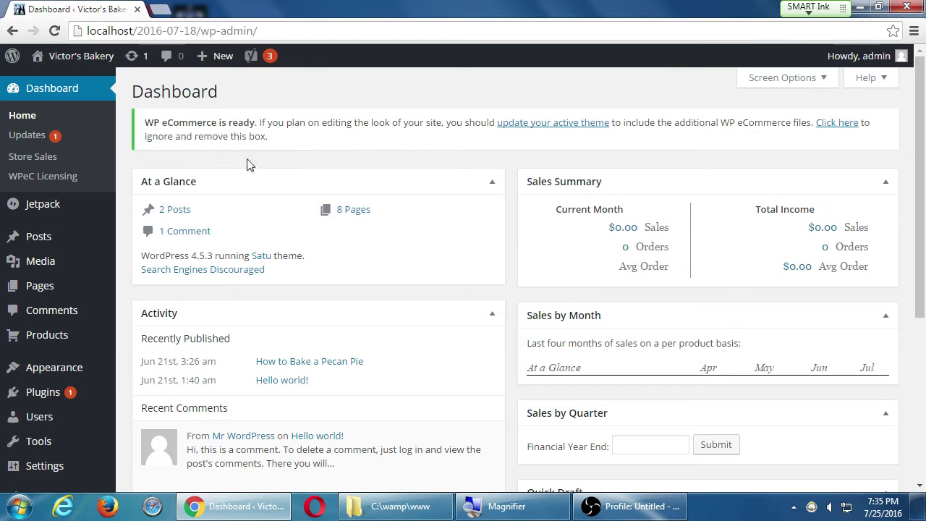
scroll(163, 178, down, 2)
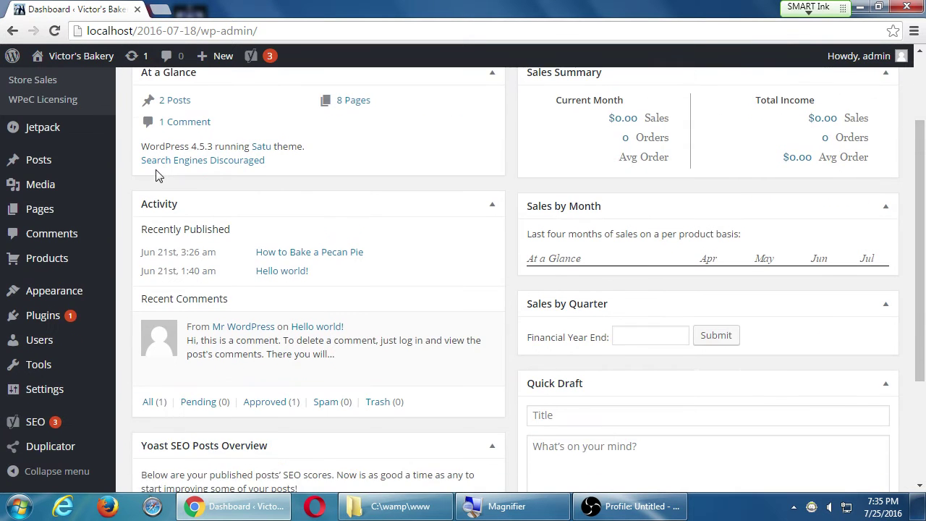
scroll(157, 174, down, 2)
scroll(155, 162, down, 1)
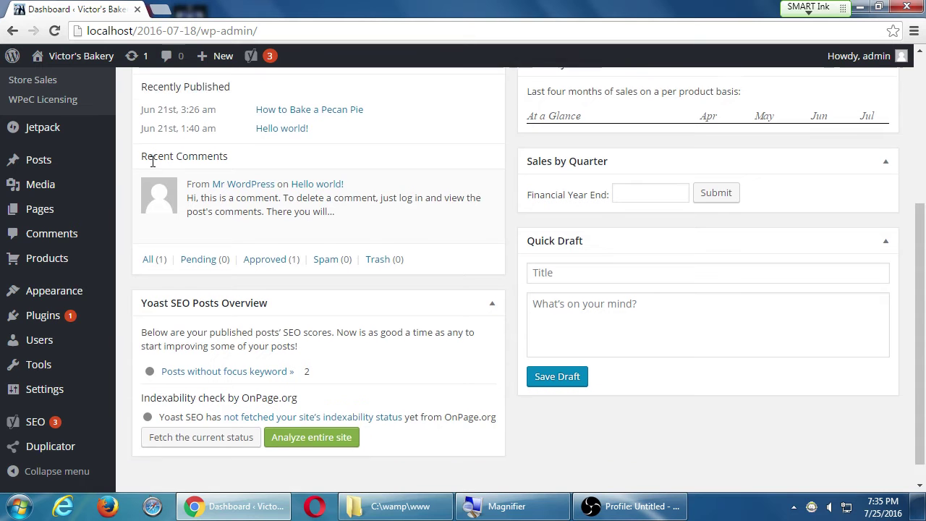
mouse_move(114, 293)
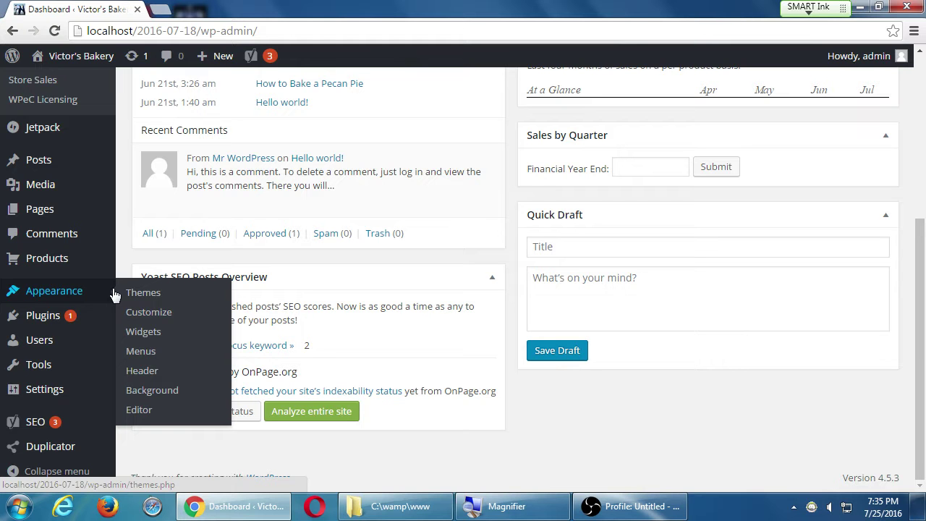
Open the theme customizer, examine the site title, tagline and icon under Site Identity, and return to the customizer overview.
click(157, 318)
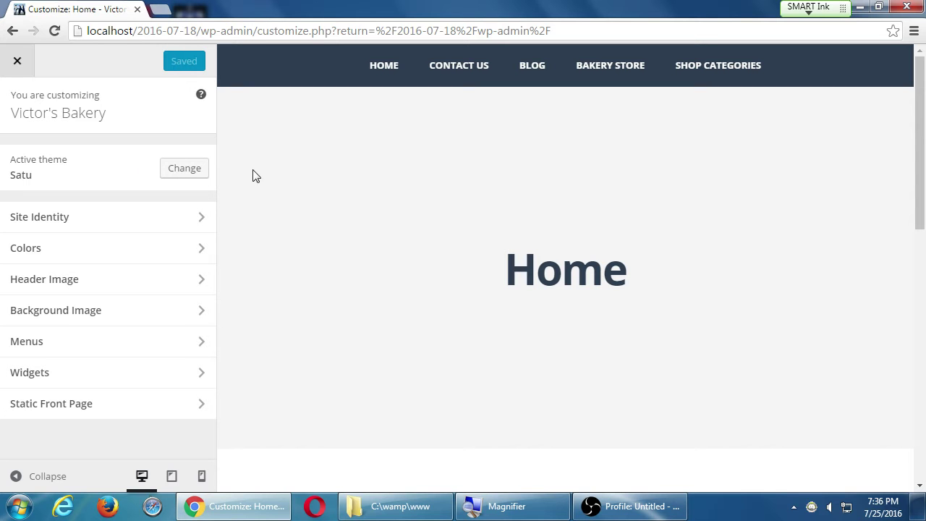
click(77, 224)
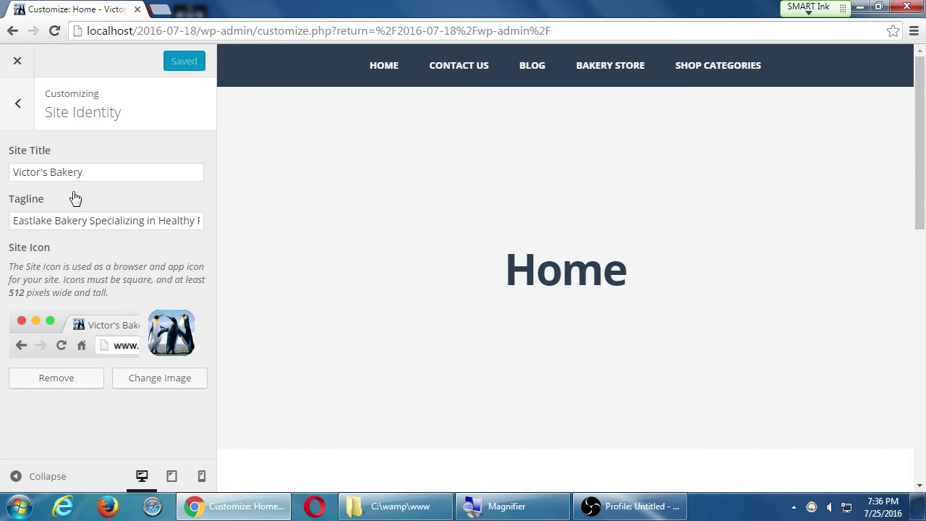
drag(56, 172, 143, 173)
drag(100, 224, 202, 225)
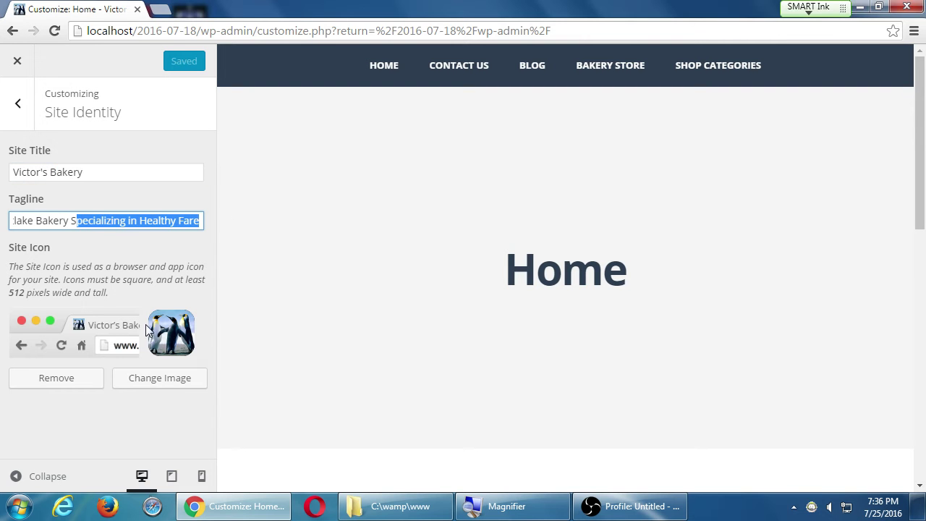
click(27, 116)
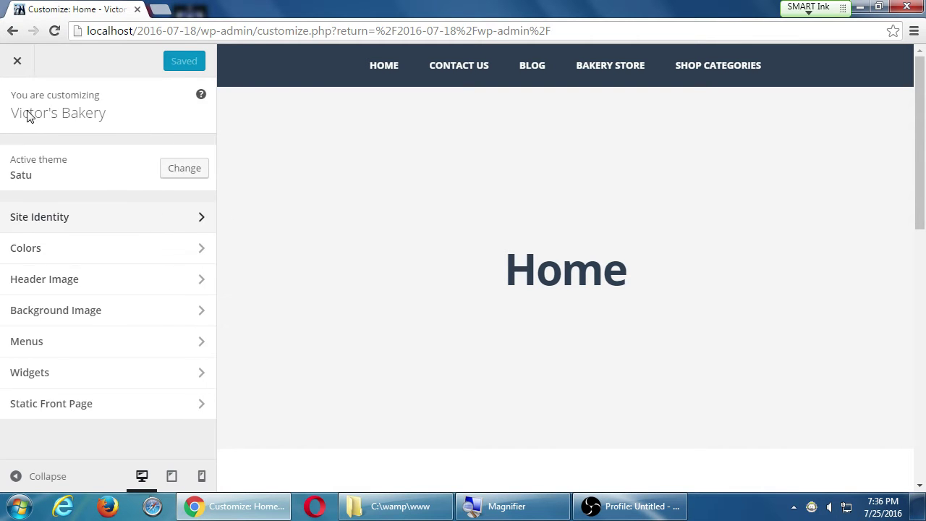
Try the light green #81d742 as the background color, restore white #ffffff and return to the customizer overview.
click(79, 249)
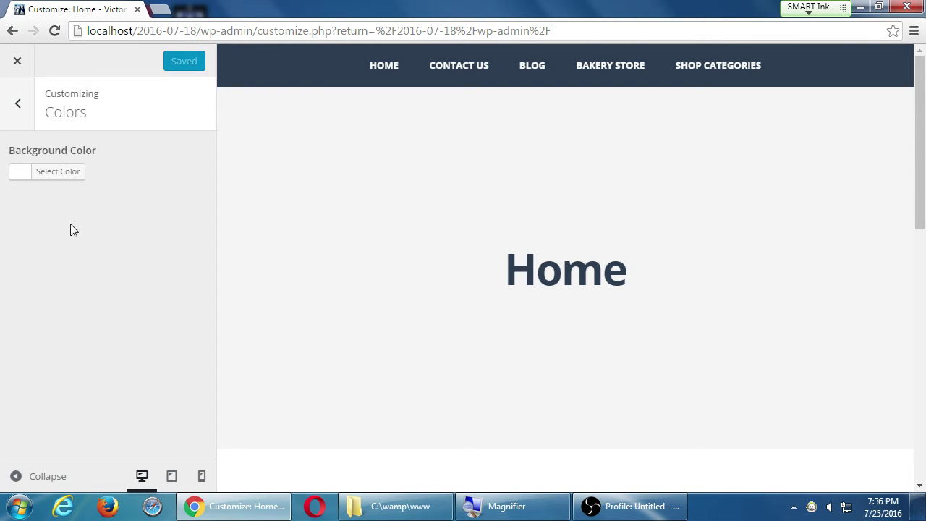
click(73, 183)
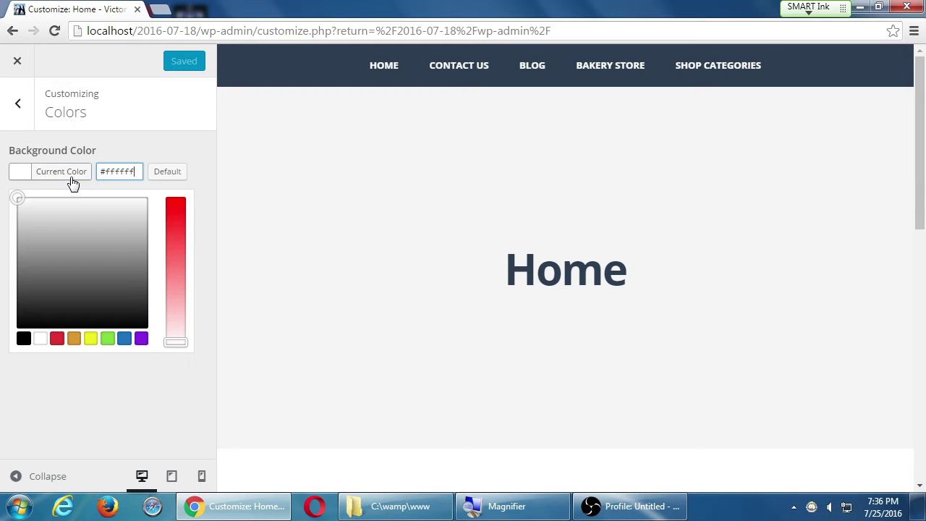
click(108, 339)
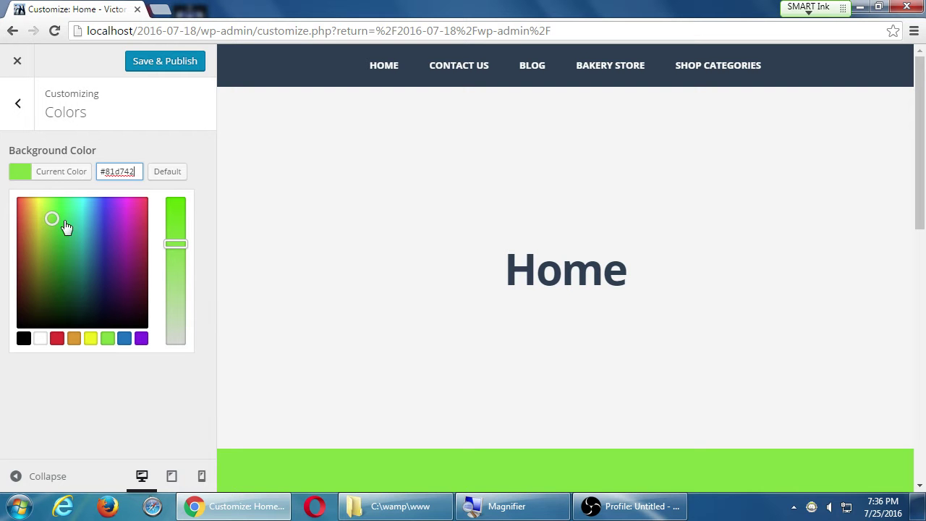
scroll(424, 267, down, 5)
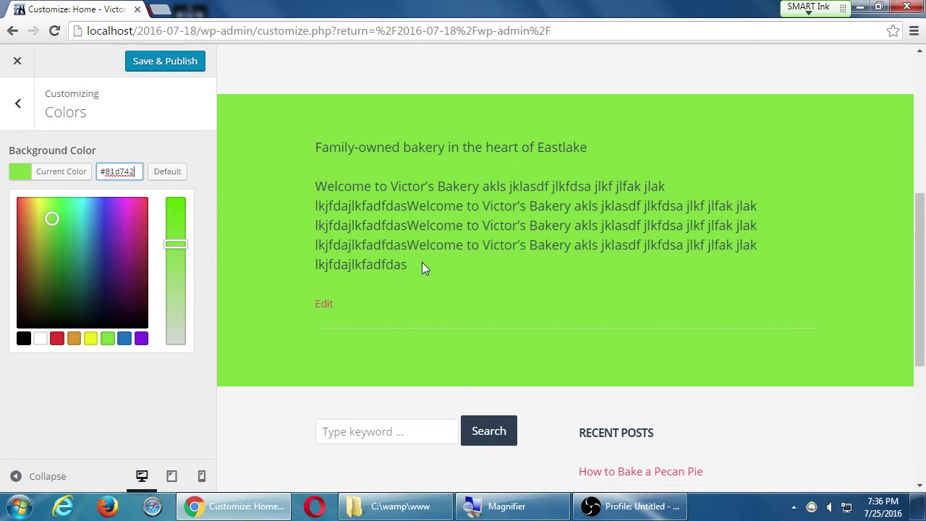
click(41, 340)
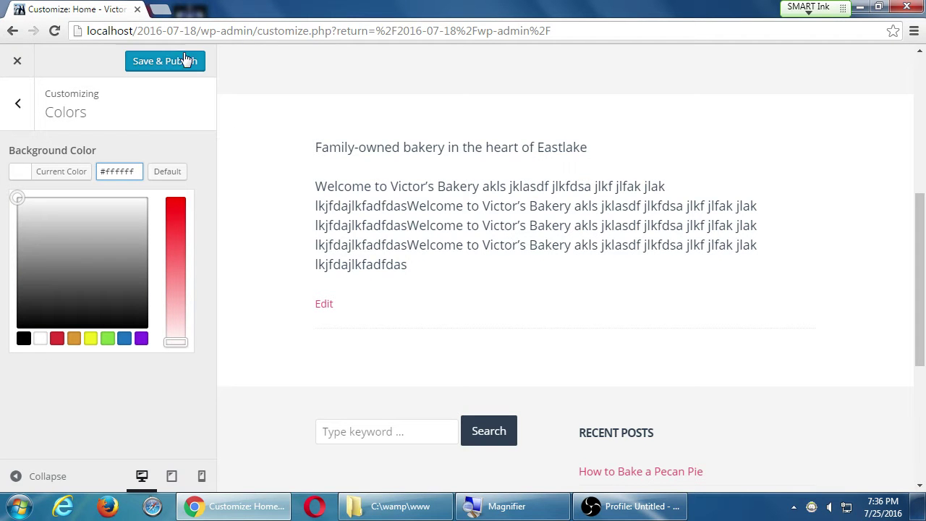
click(22, 114)
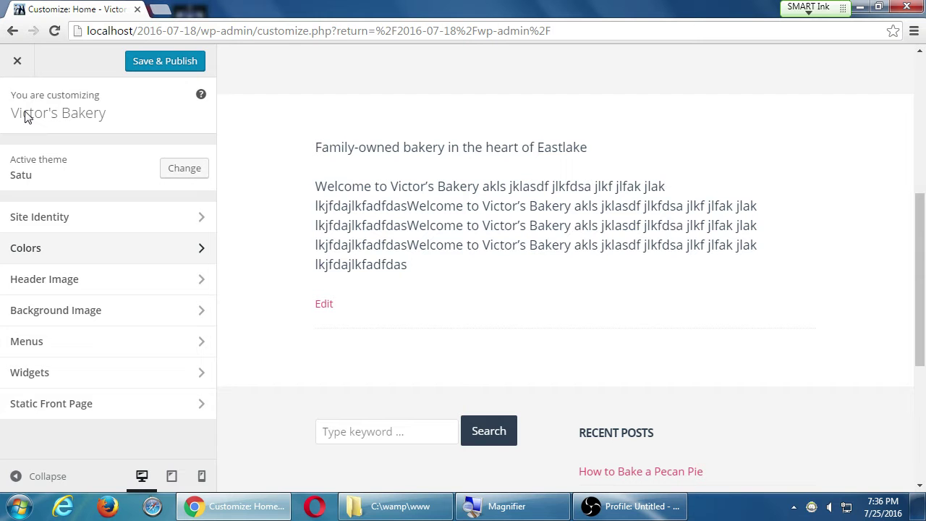
Set Koala.jpg (1024 × 768) from the media library as the header image without cropping it.
click(48, 288)
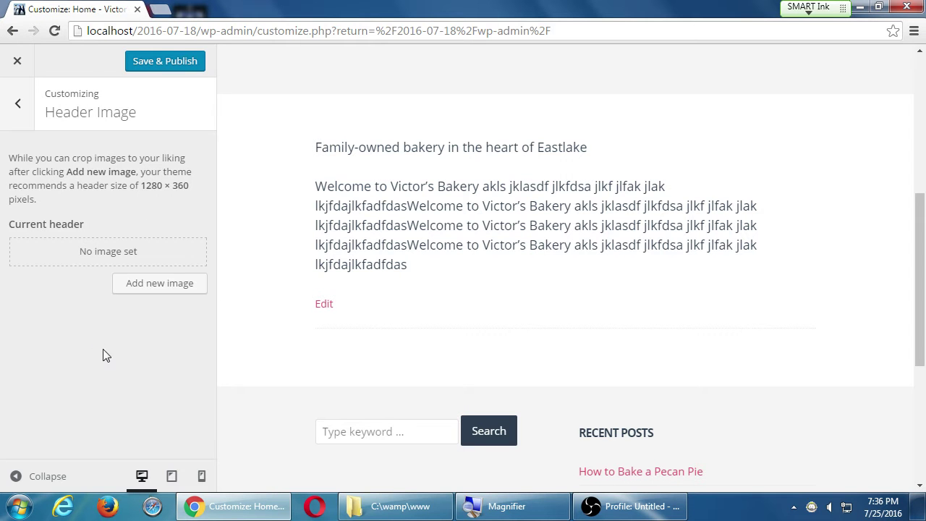
scroll(312, 352, up, 10)
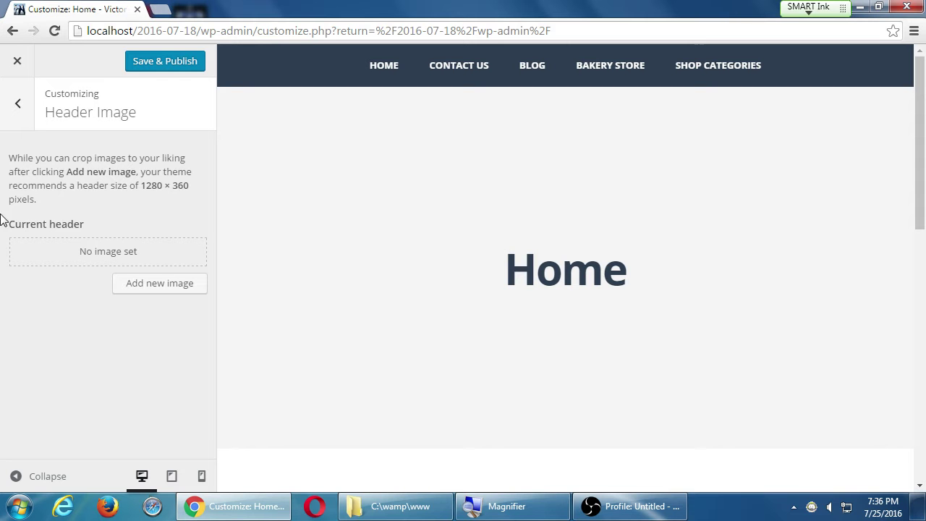
click(149, 288)
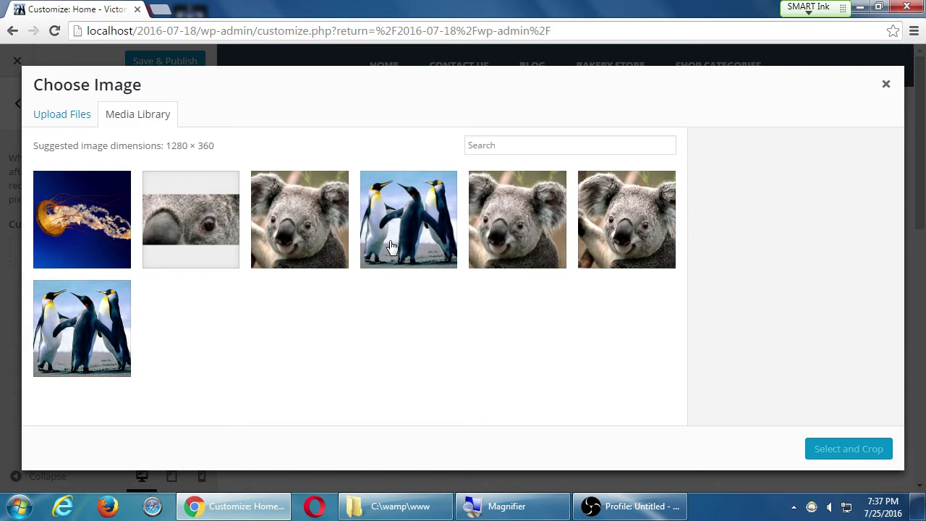
click(522, 210)
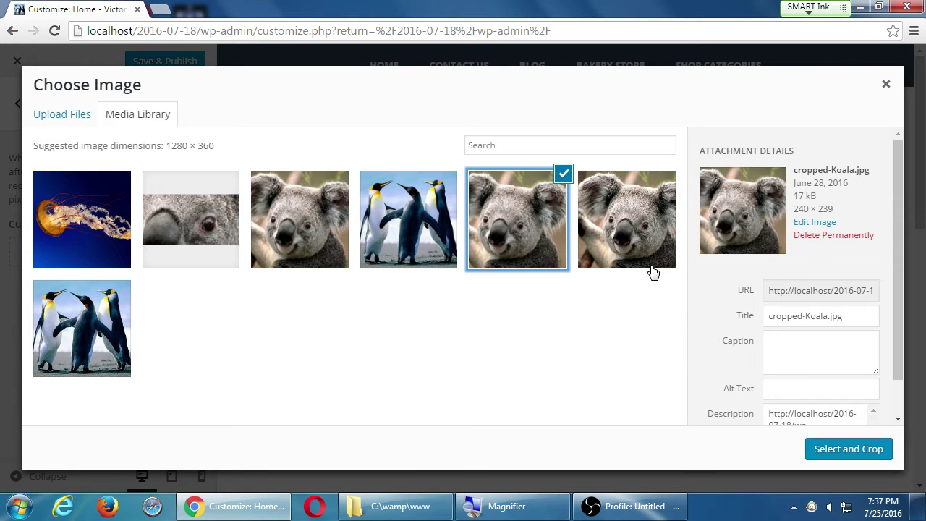
click(633, 217)
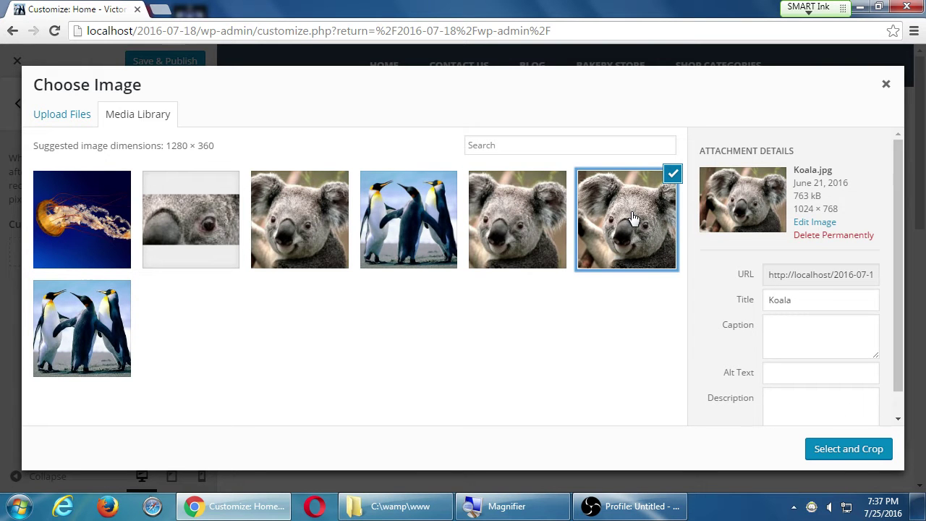
click(843, 454)
drag(474, 333, 550, 316)
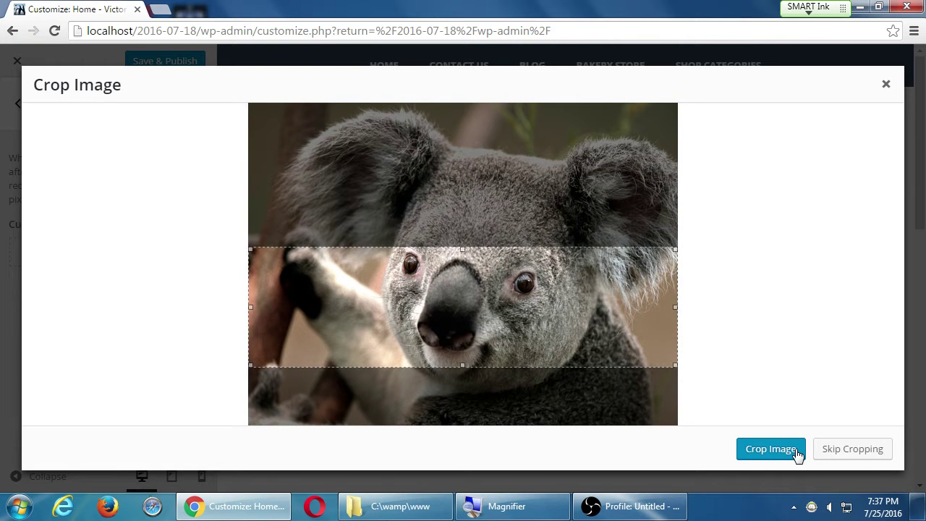
click(837, 458)
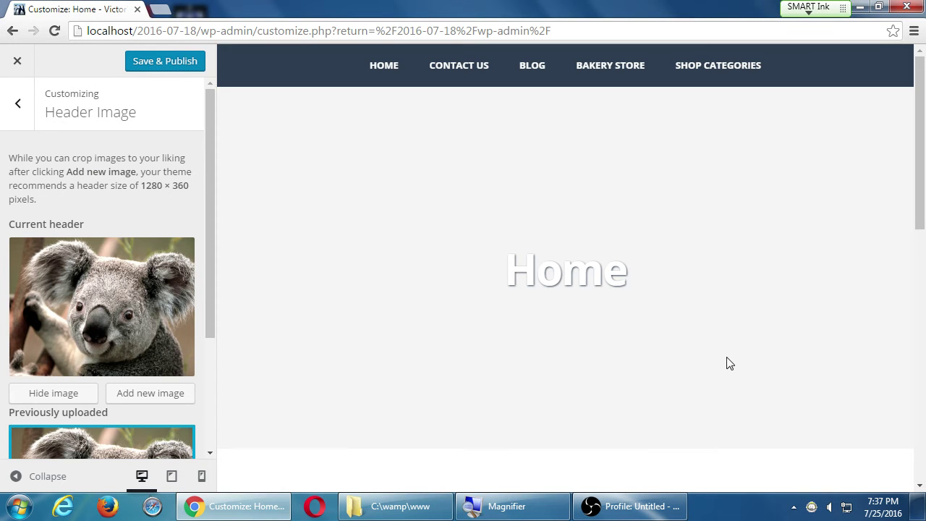
Examine the Home page preview and the header image options, and remove the uncropped koala header image.
scroll(537, 265, down, 10)
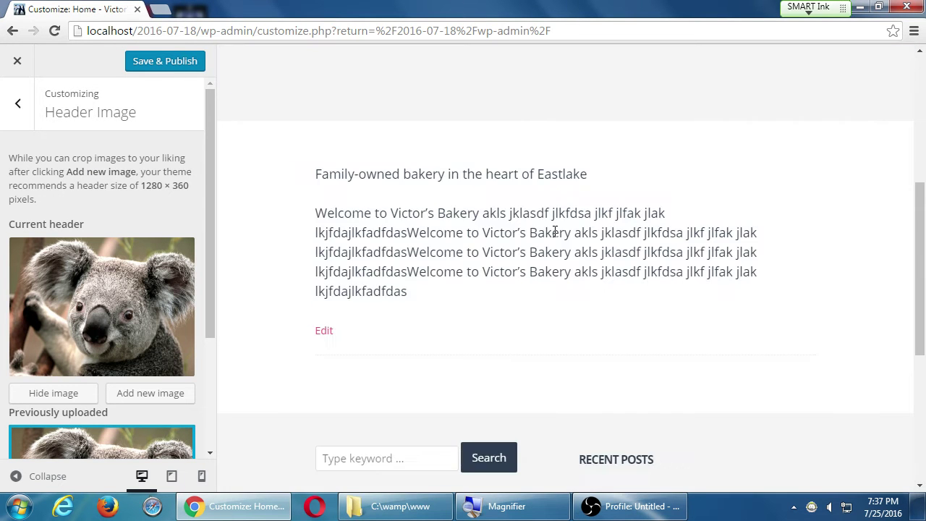
scroll(557, 254, up, 10)
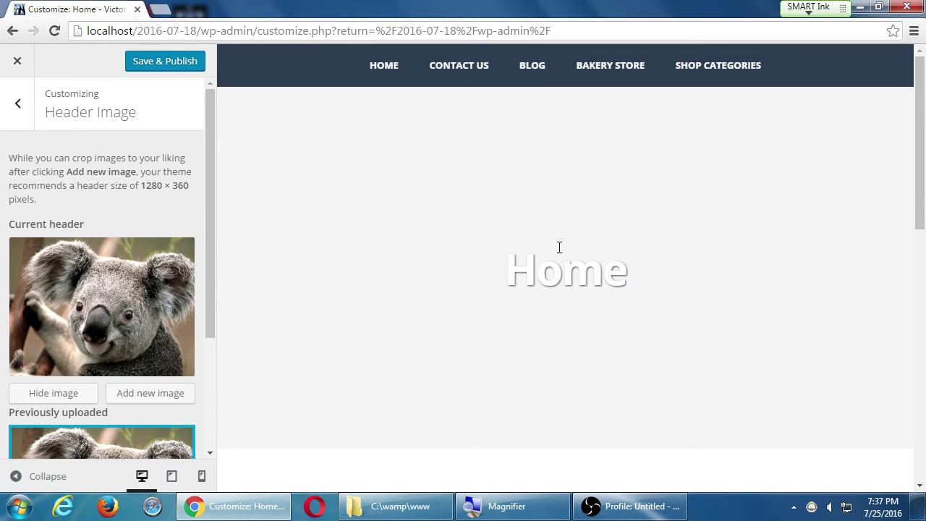
scroll(128, 210, down, 2)
scroll(128, 210, down, 1)
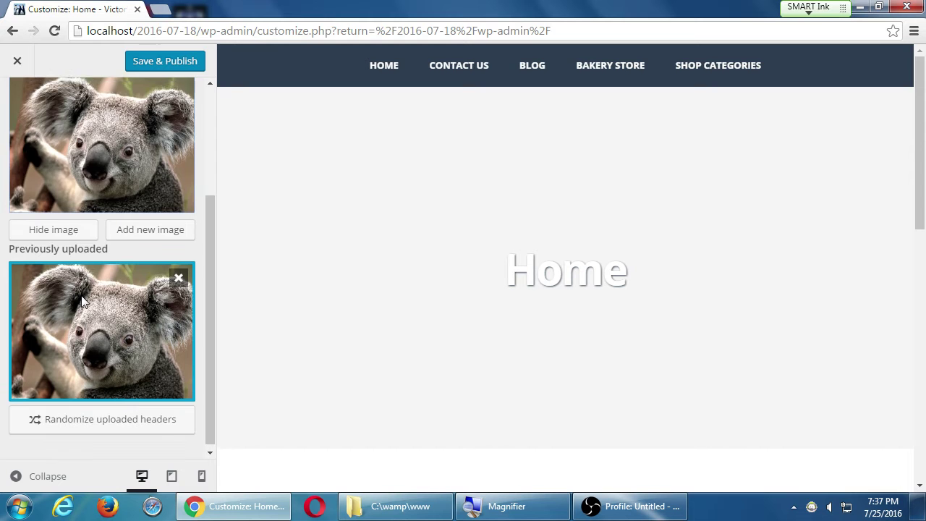
scroll(124, 395, up, 3)
click(144, 395)
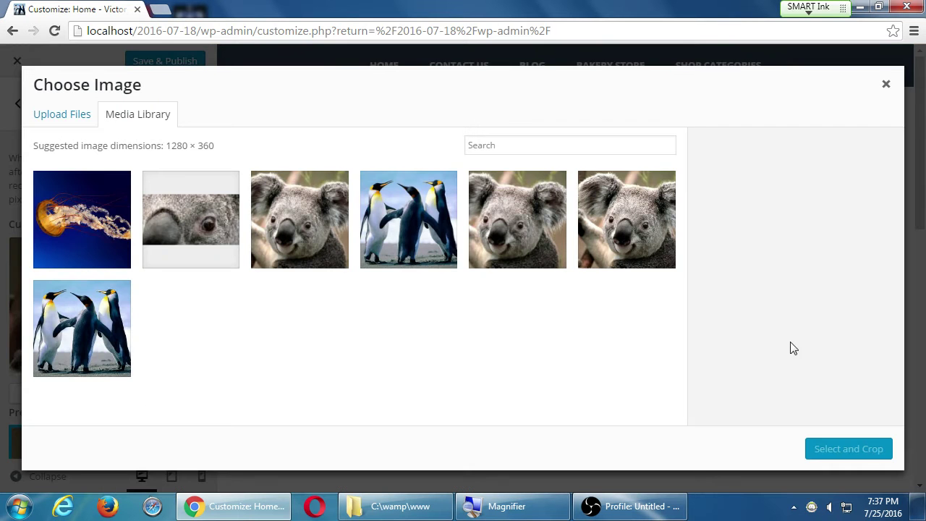
click(885, 85)
scroll(152, 412, down, 3)
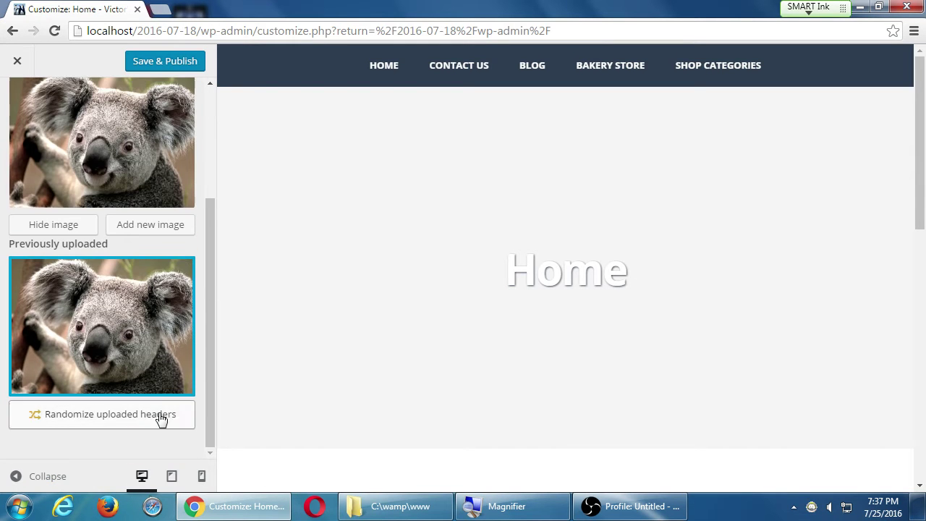
click(178, 275)
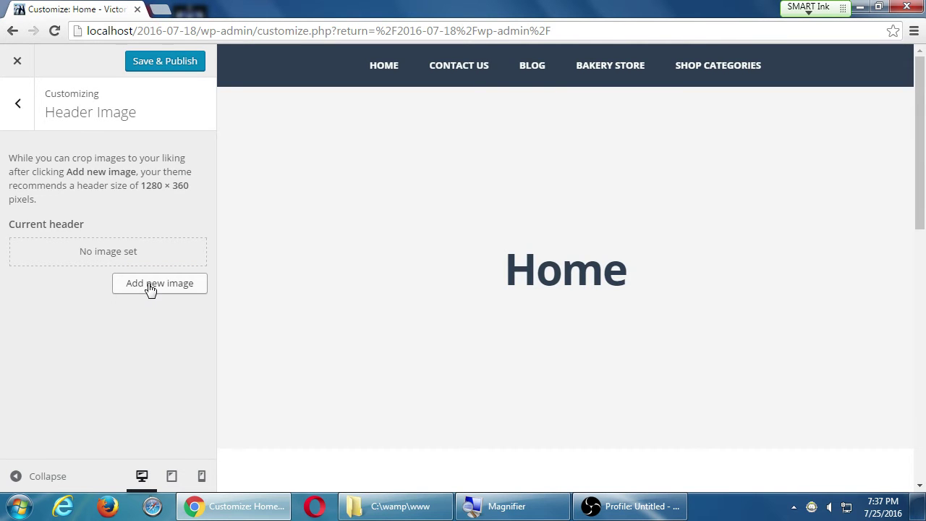
click(149, 288)
click(190, 223)
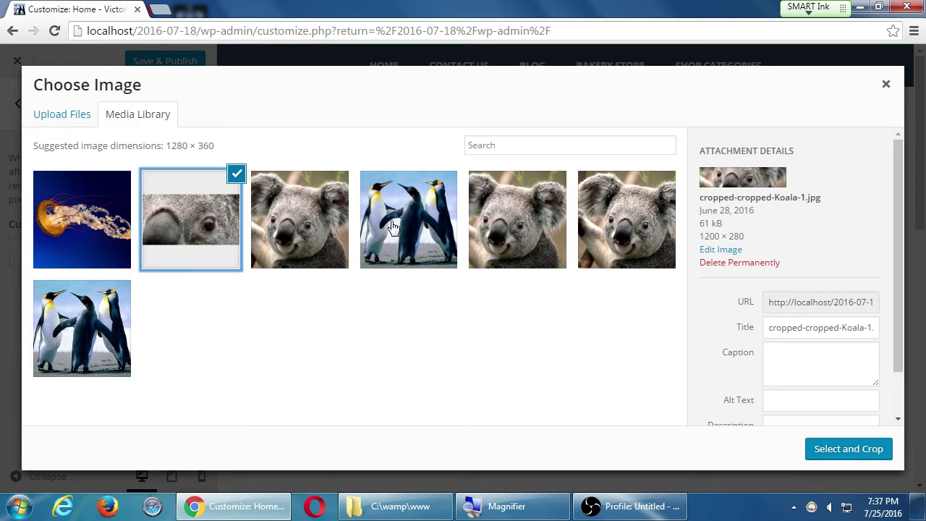
click(553, 226)
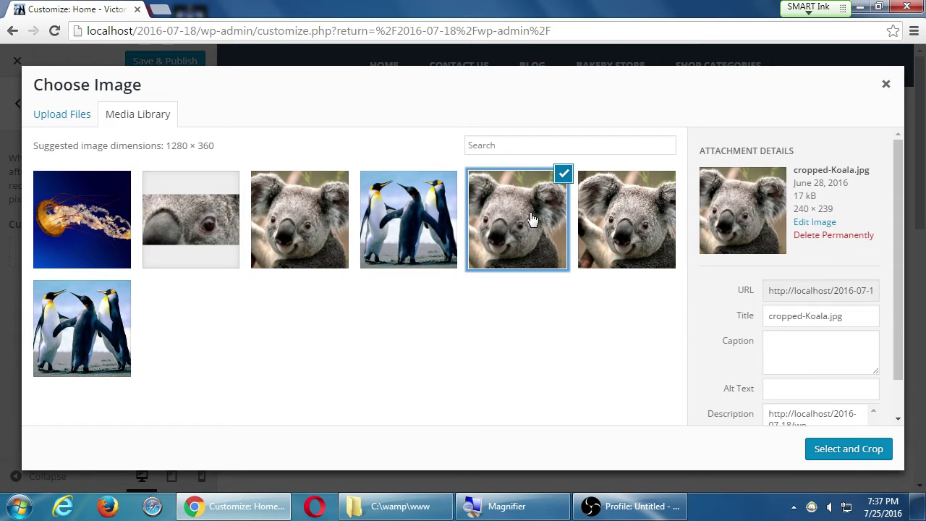
click(848, 458)
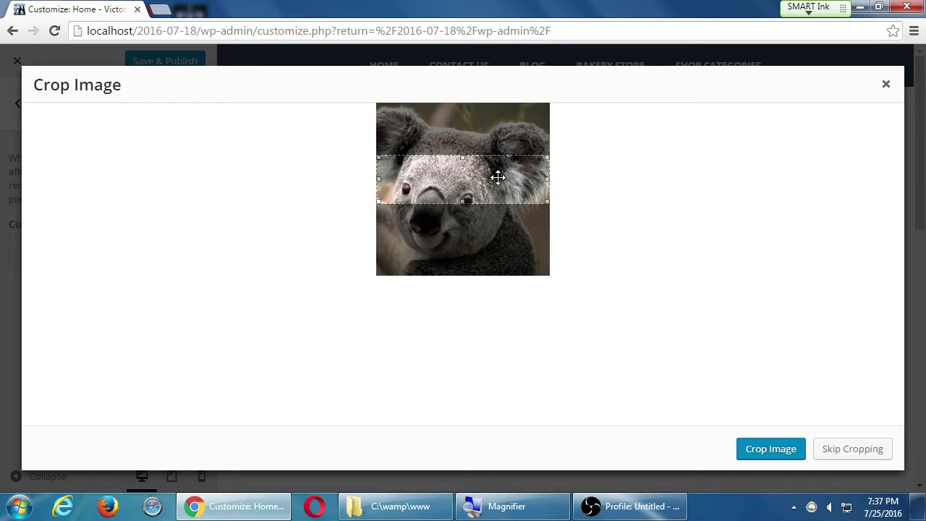
drag(498, 178, 498, 194)
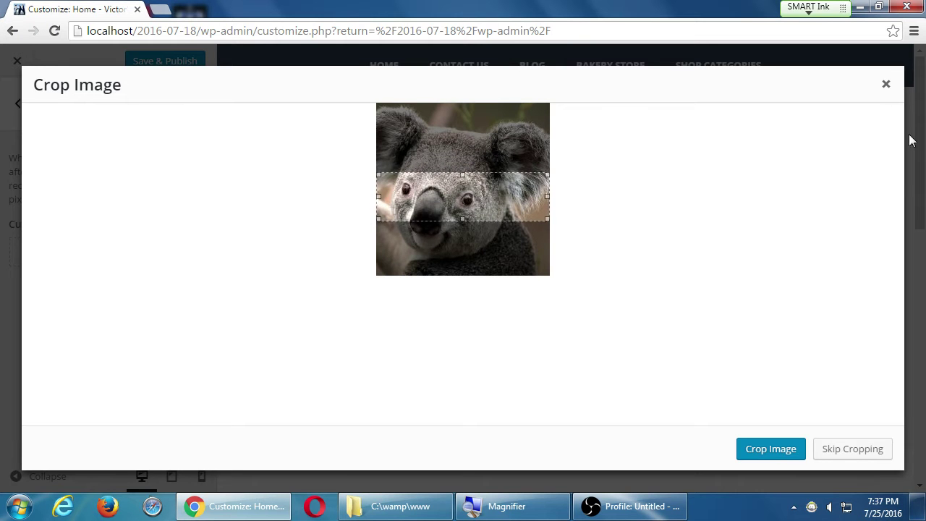
click(886, 84)
Set the large Koala.jpg from the media library as the header image, cropped to the band around the koala's eyes and nose.
click(184, 290)
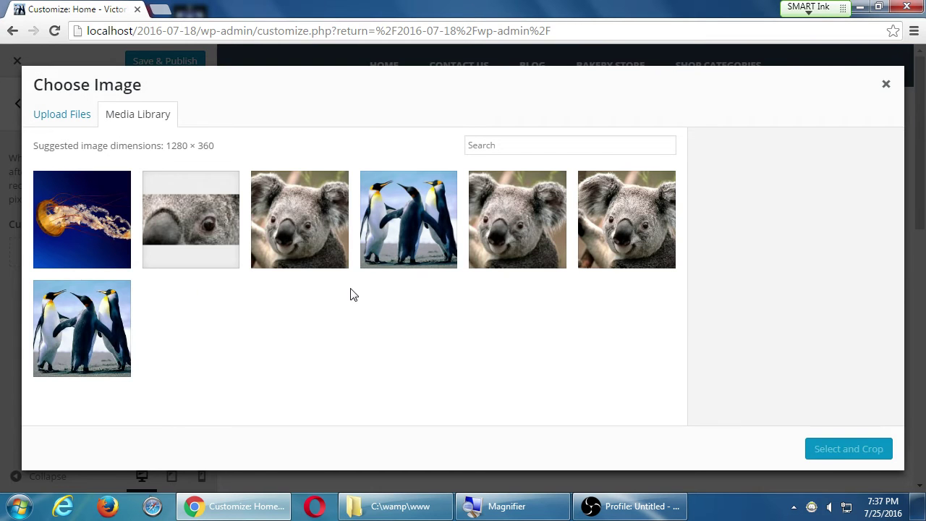
click(625, 233)
click(832, 448)
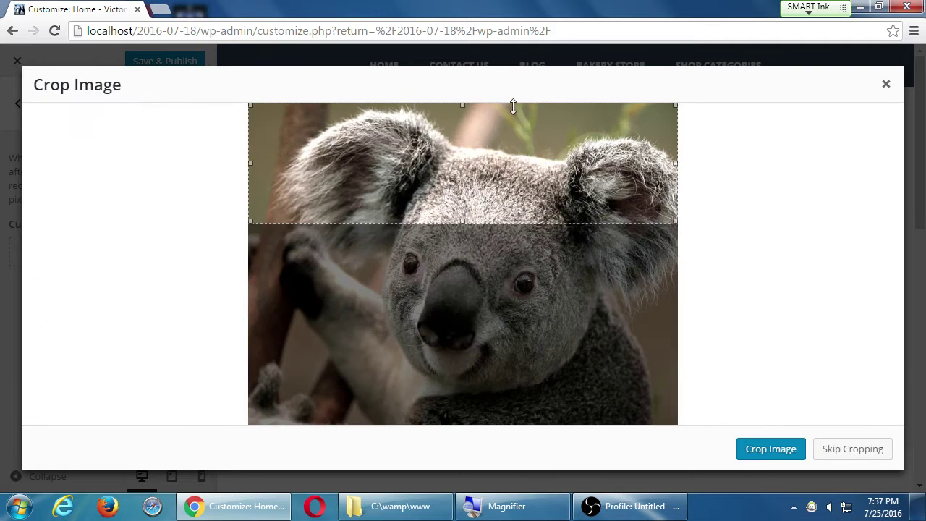
drag(515, 156, 517, 291)
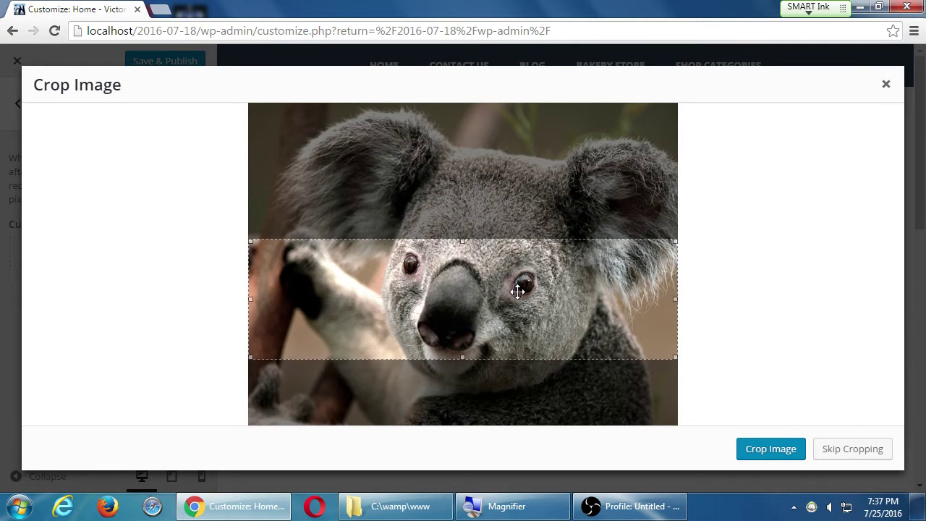
click(790, 448)
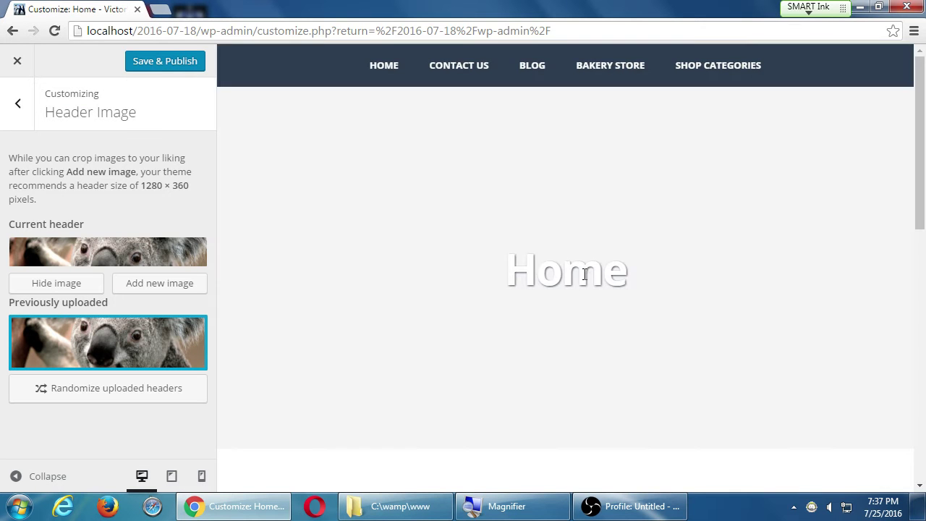
Examine the whole Home page preview with the cropped koala header, and remove that header image.
scroll(584, 274, down, 10)
scroll(584, 274, up, 10)
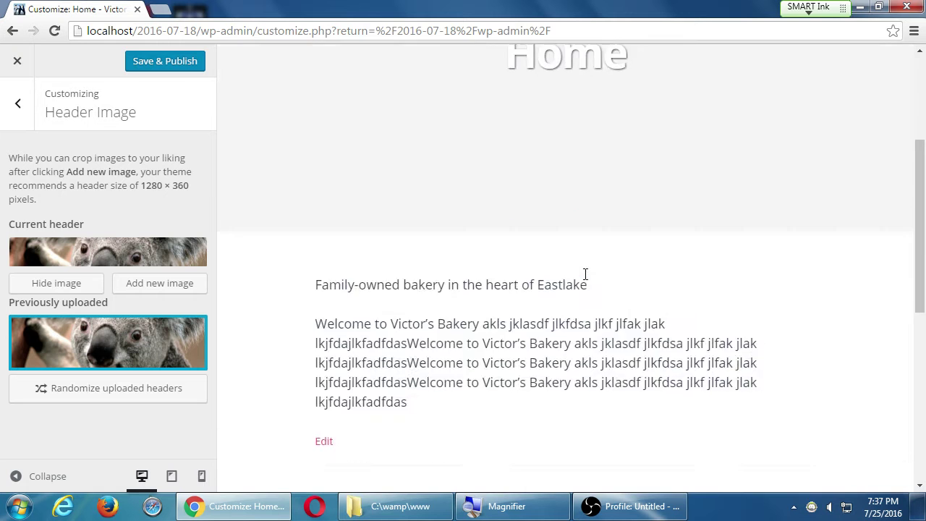
key(ctrl+minus)
key(ctrl+minus)
key(ctrl+minus)
key(ctrl+minus)
key(ctrl+minus)
key(ctrl+minus)
key(ctrl+minus)
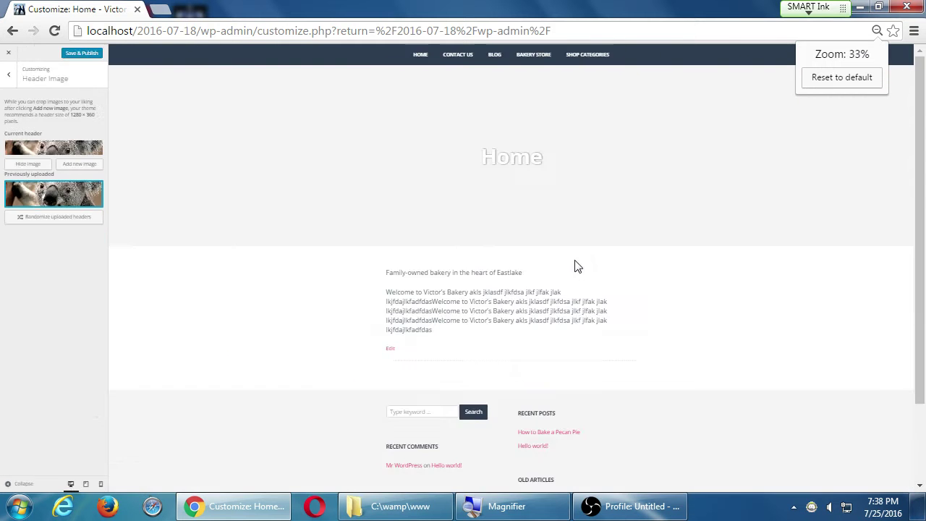
key(ctrl+plus)
key(ctrl+plus)
key(ctrl+plus)
key(ctrl+plus)
key(ctrl+plus)
key(ctrl+plus)
key(ctrl+plus)
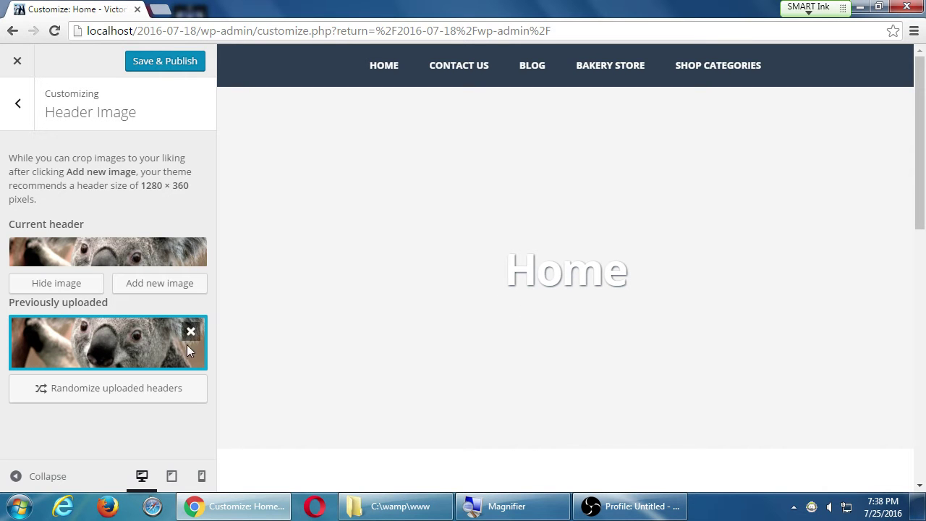
click(189, 333)
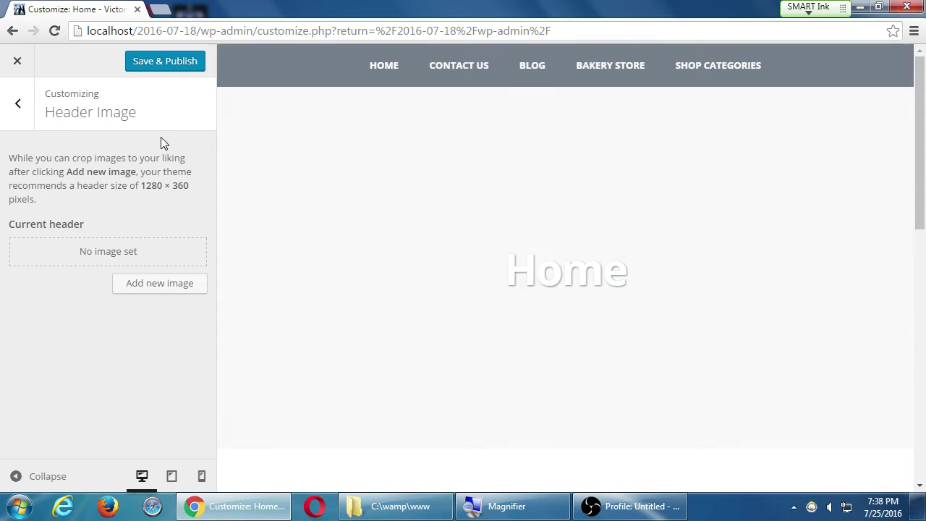
Set Koala.jpg (1024 × 768) from the media library as the background image and examine the Home page preview with it.
click(23, 105)
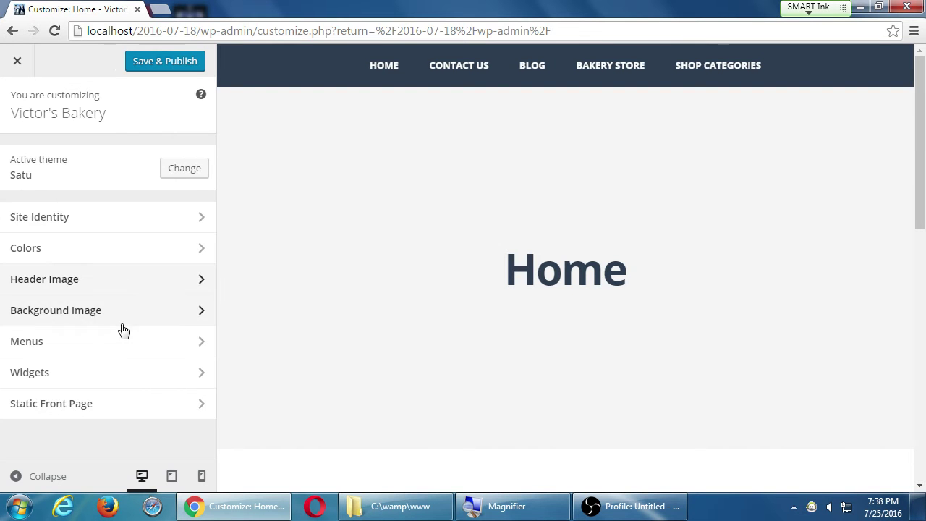
click(123, 323)
click(158, 217)
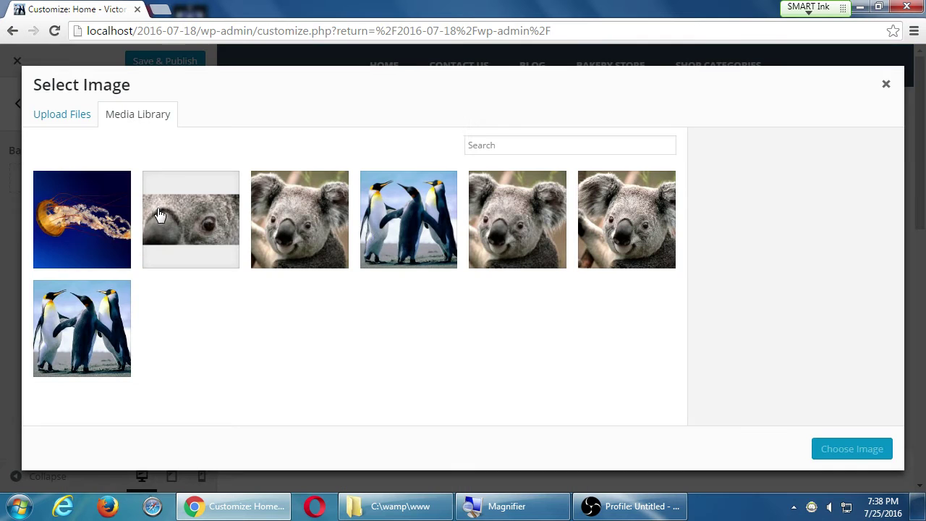
click(631, 230)
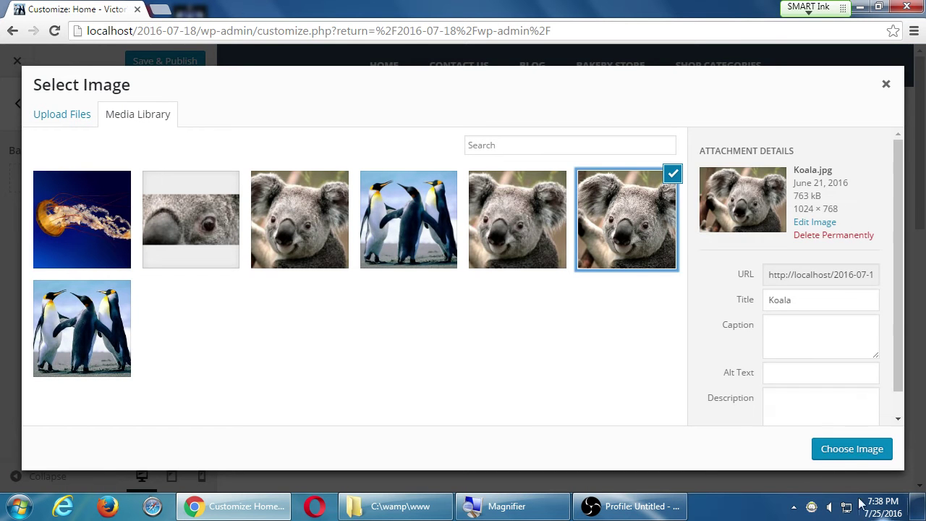
click(852, 449)
scroll(104, 346, down, 3)
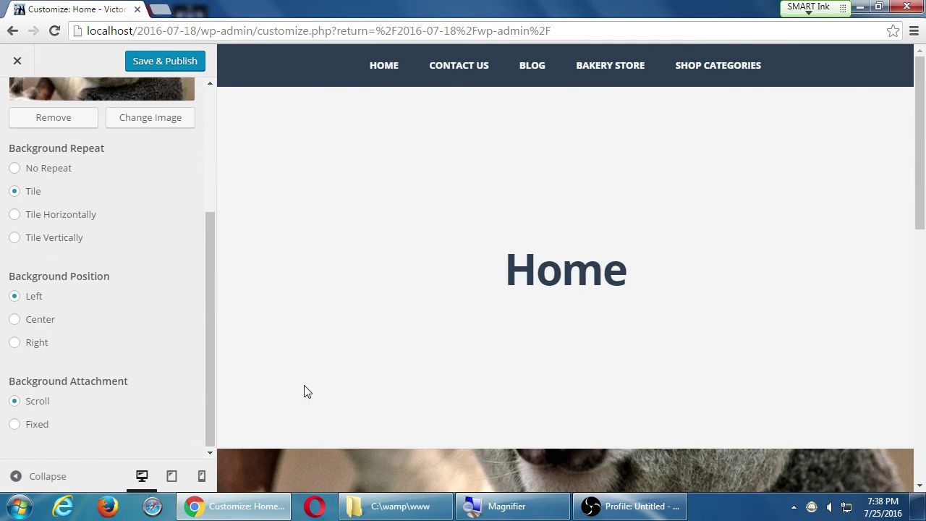
scroll(488, 360, down, 7)
scroll(487, 342, up, 7)
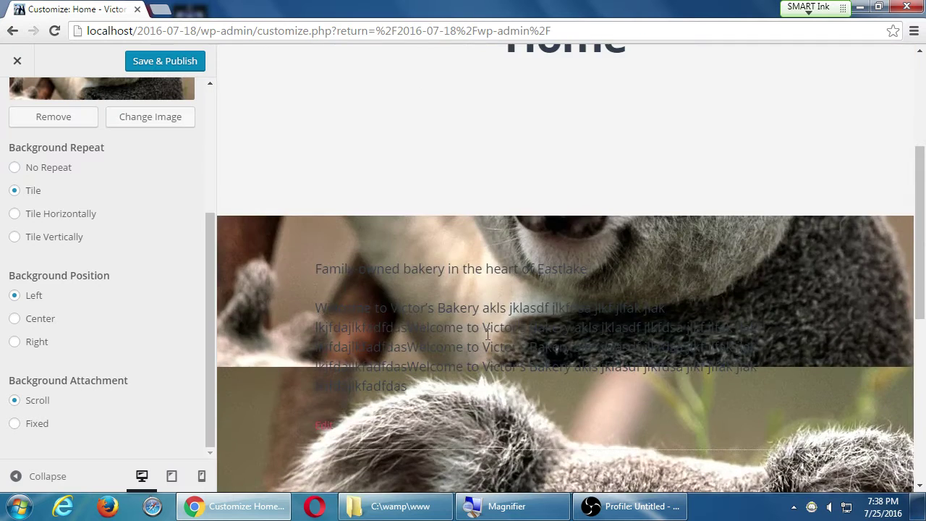
scroll(488, 336, down, 7)
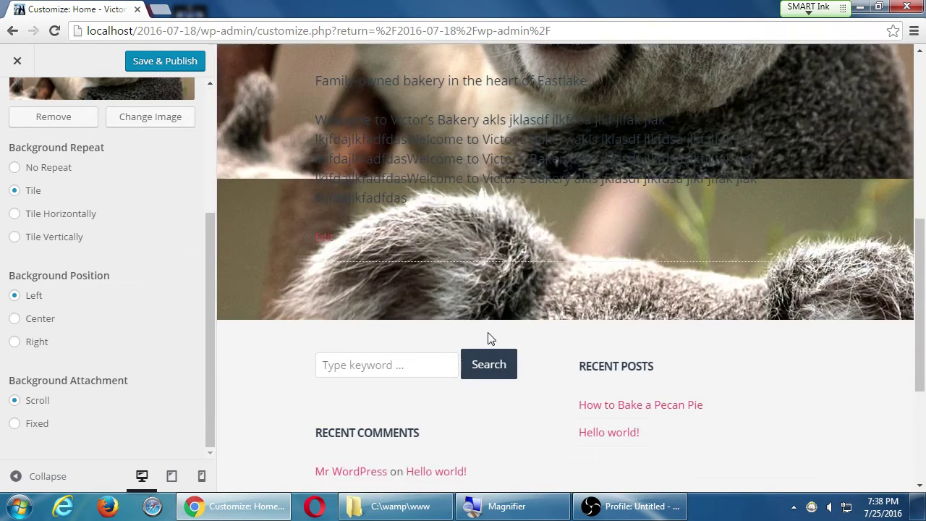
scroll(489, 337, up, 7)
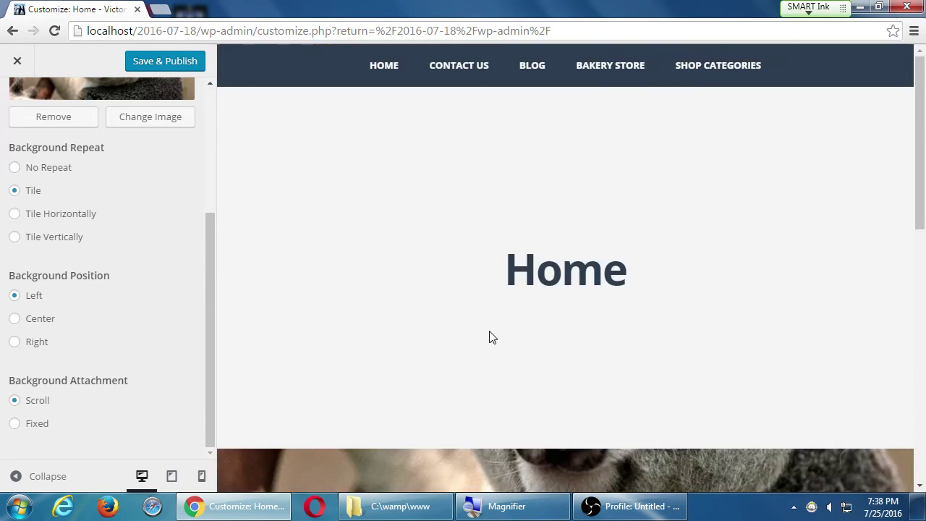
Try the koala background image with No Repeat and Right position on the Home page, and remove it.
click(60, 172)
click(50, 337)
scroll(492, 326, down, 7)
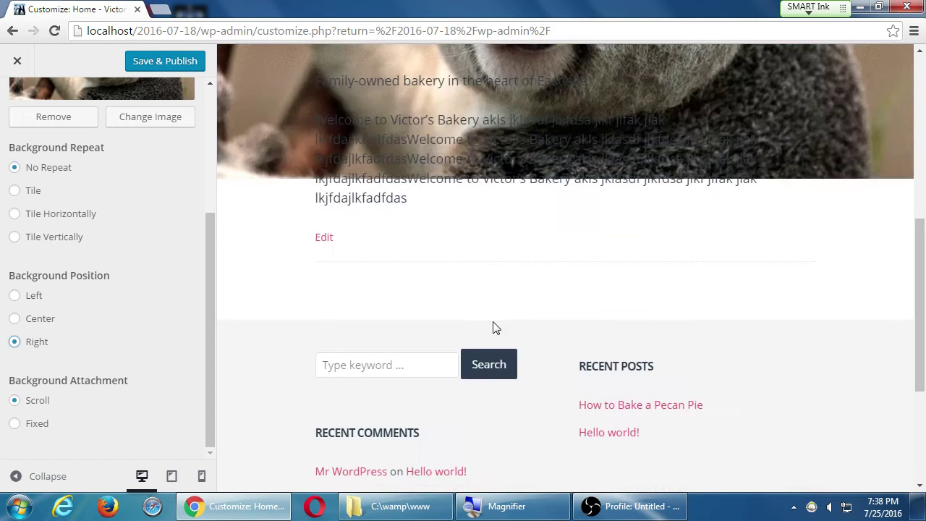
scroll(493, 319, up, 7)
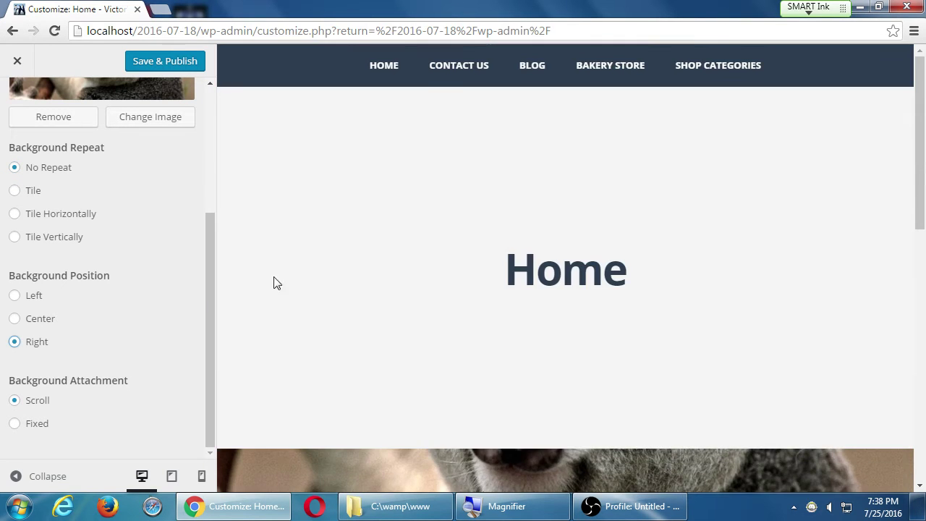
click(81, 121)
click(16, 105)
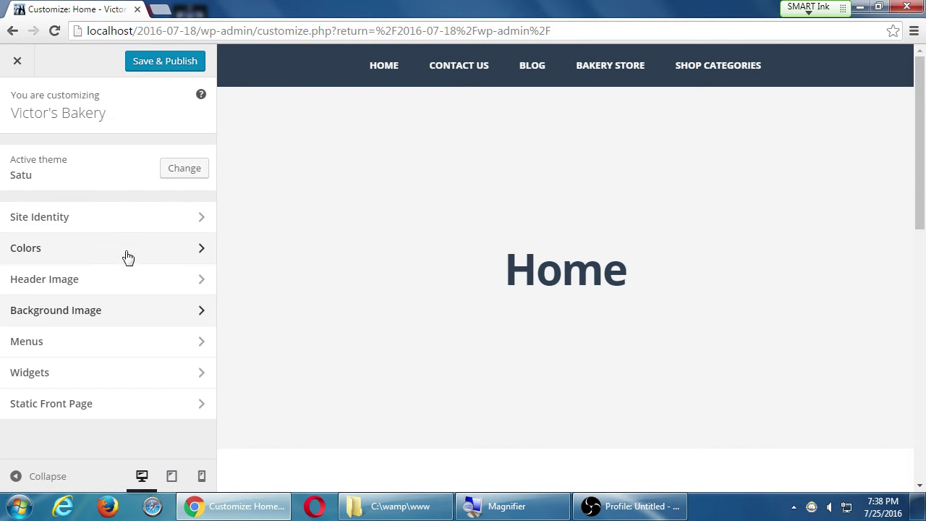
Look over the theme's Menus options and remove the Categories widget from the Footer Sidebar.
click(99, 341)
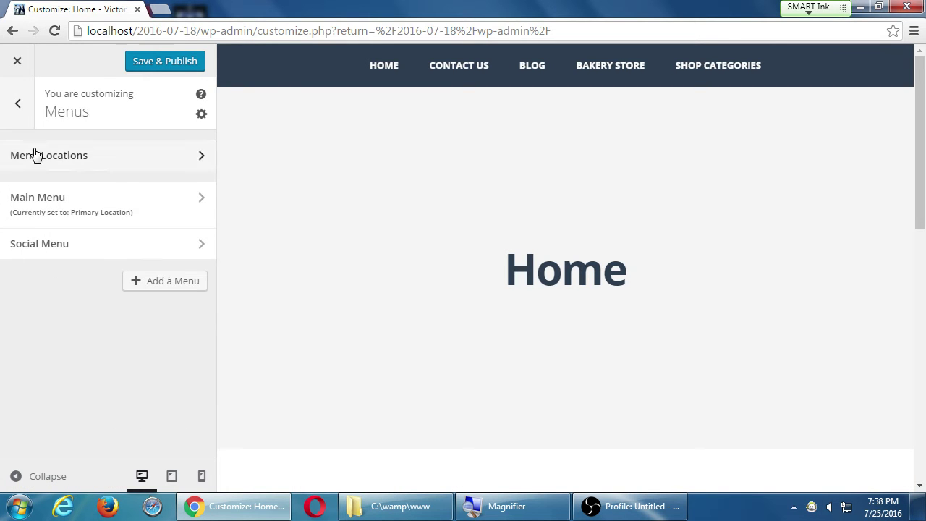
click(17, 104)
click(112, 372)
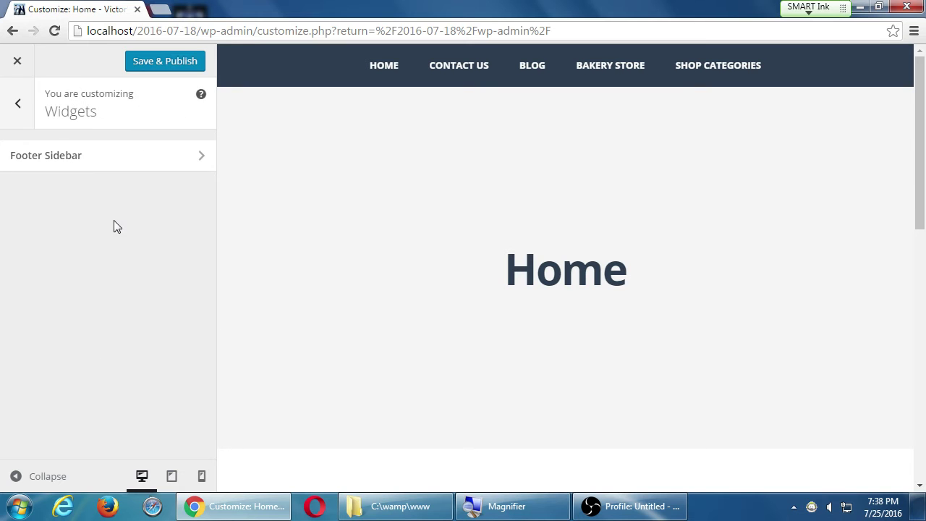
click(141, 162)
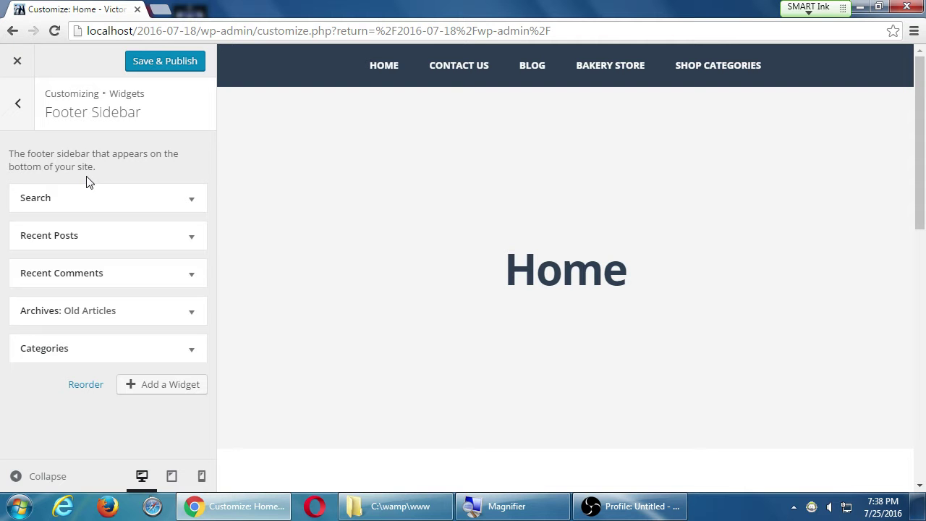
scroll(364, 372, down, 5)
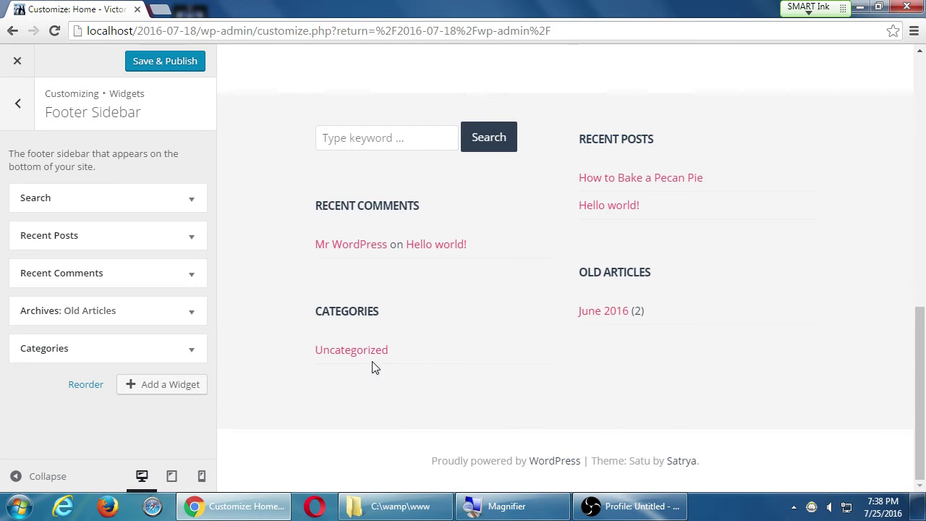
click(189, 352)
scroll(84, 403, down, 2)
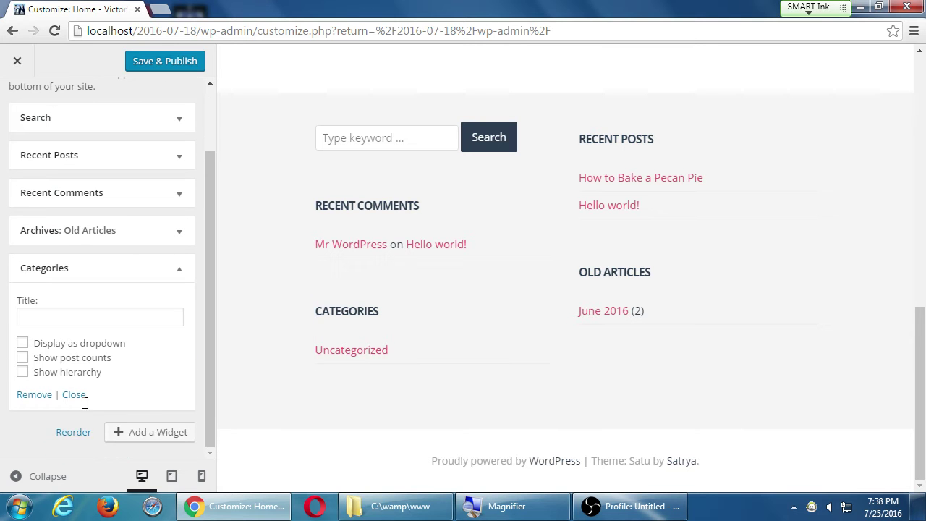
click(36, 395)
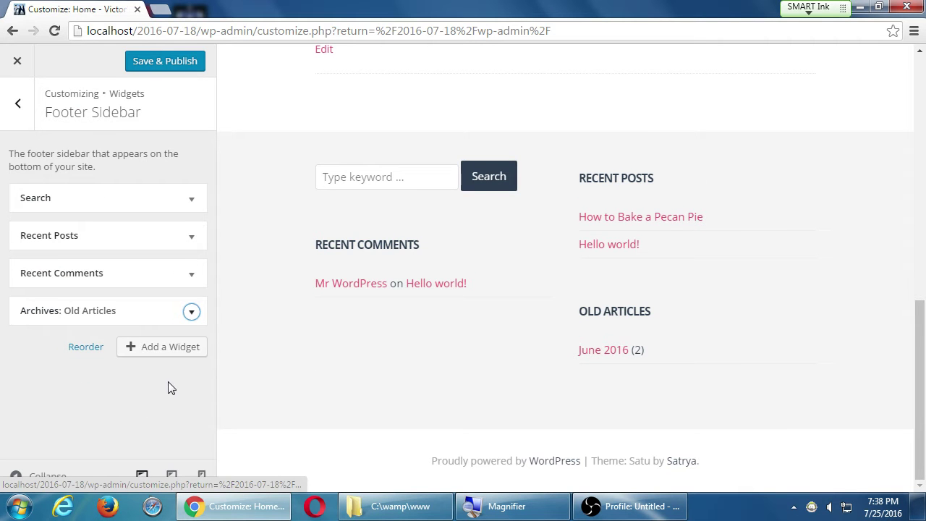
Leave the Footer Sidebar widgets and view the Static Front Page settings.
click(17, 102)
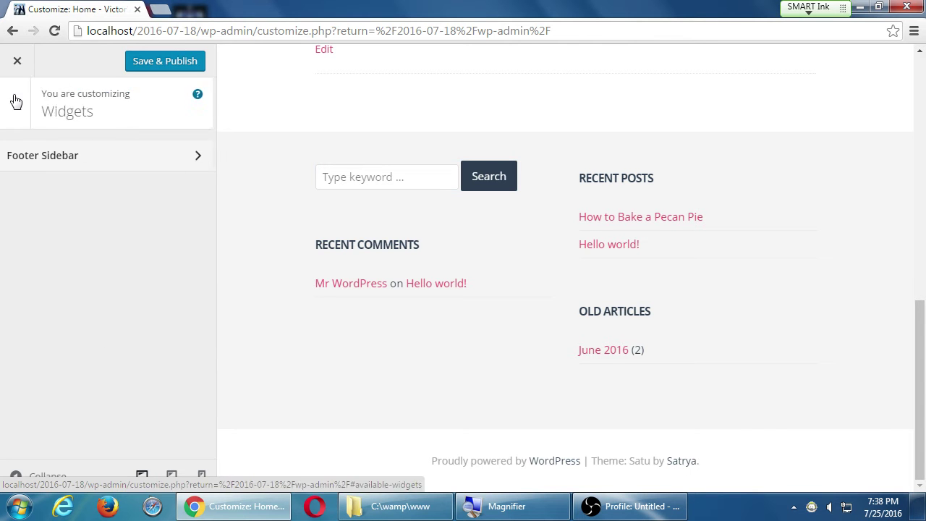
click(33, 121)
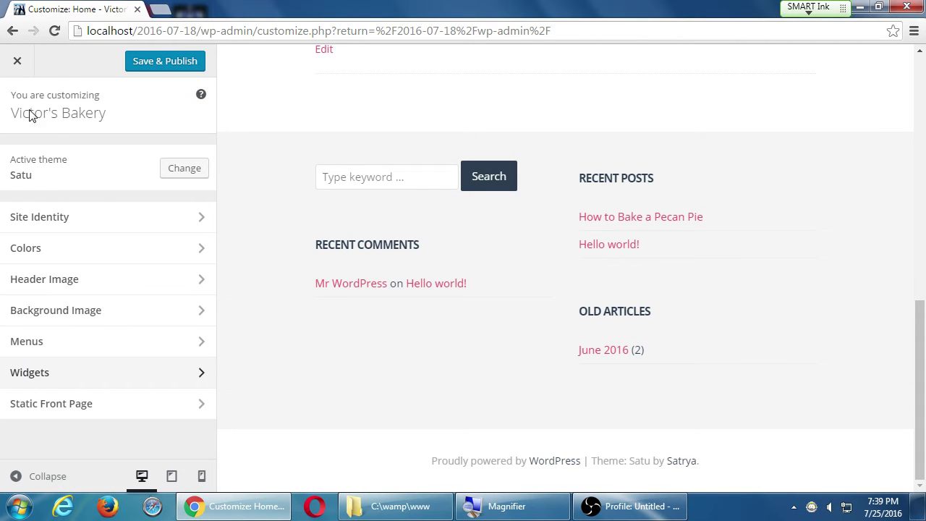
click(116, 418)
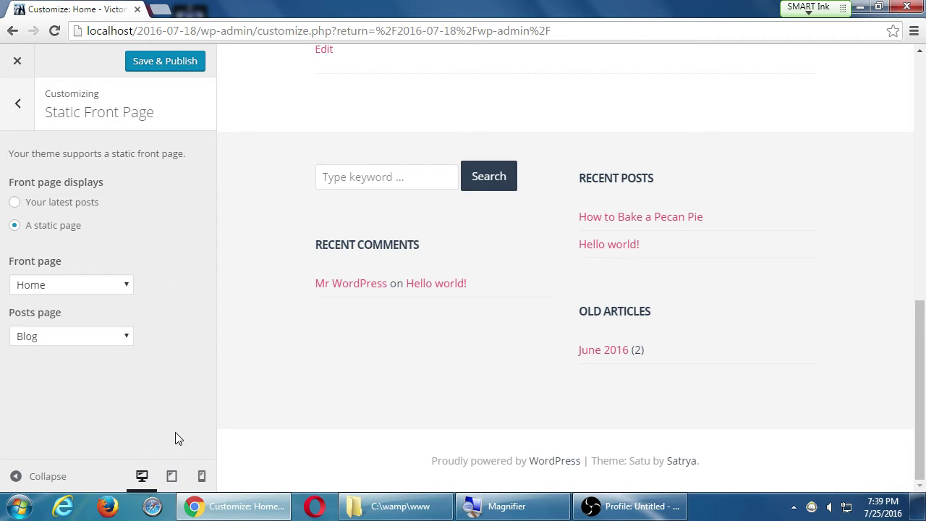
Preview the Home page at tablet and mobile size, and return to the desktop preview.
click(174, 475)
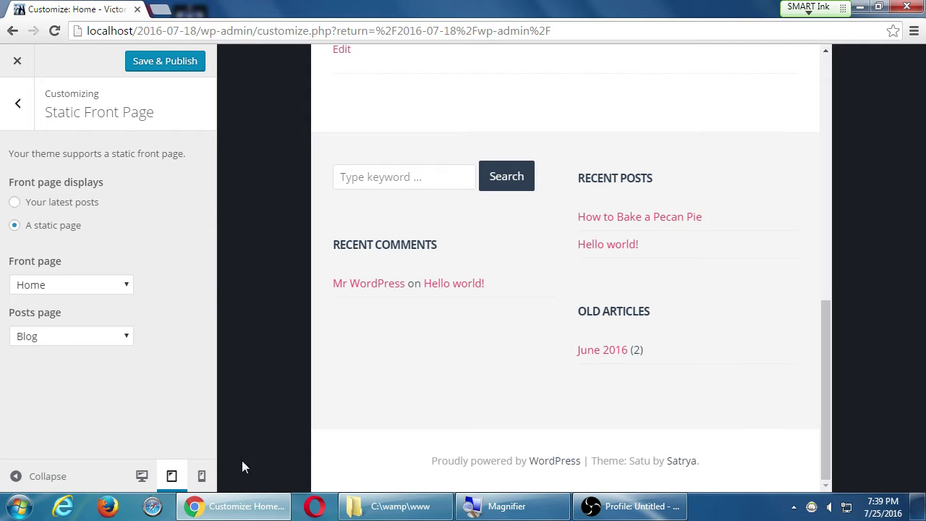
scroll(393, 383, up, 10)
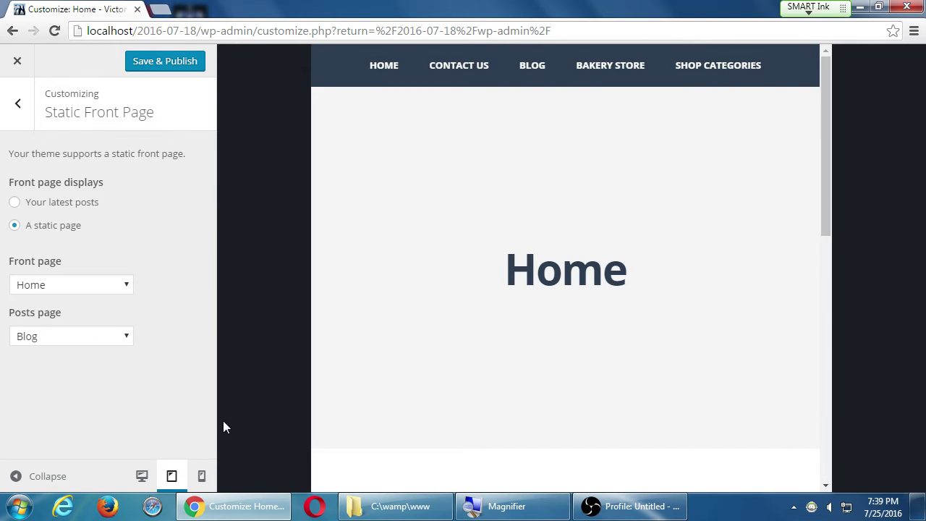
click(202, 476)
scroll(651, 158, down, 10)
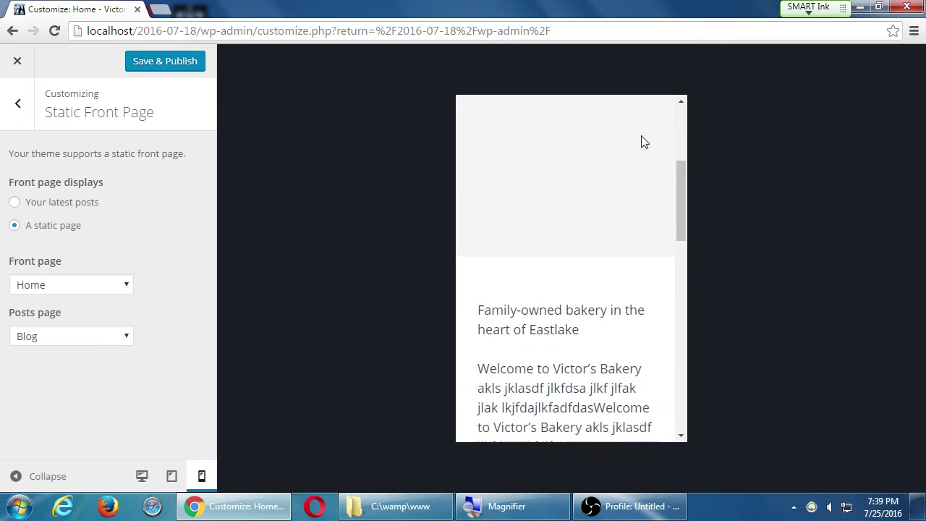
click(142, 476)
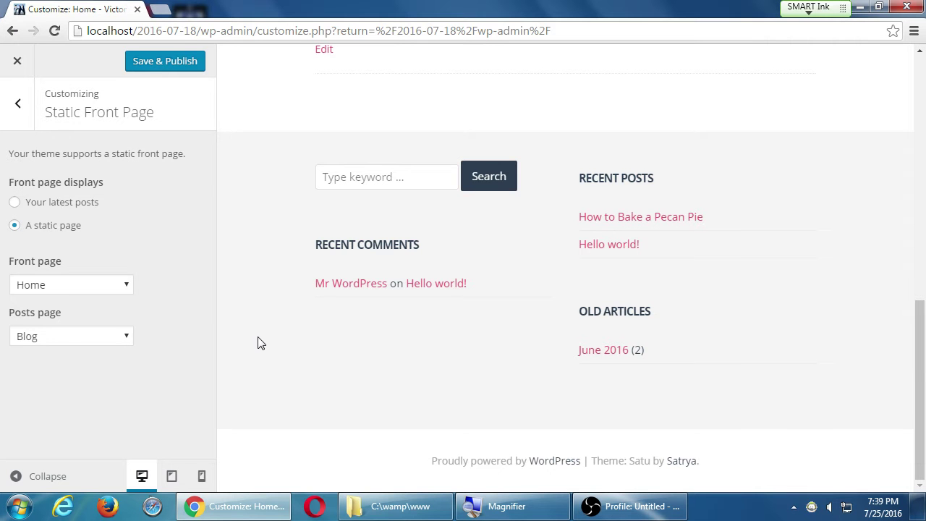
scroll(364, 242, up, 10)
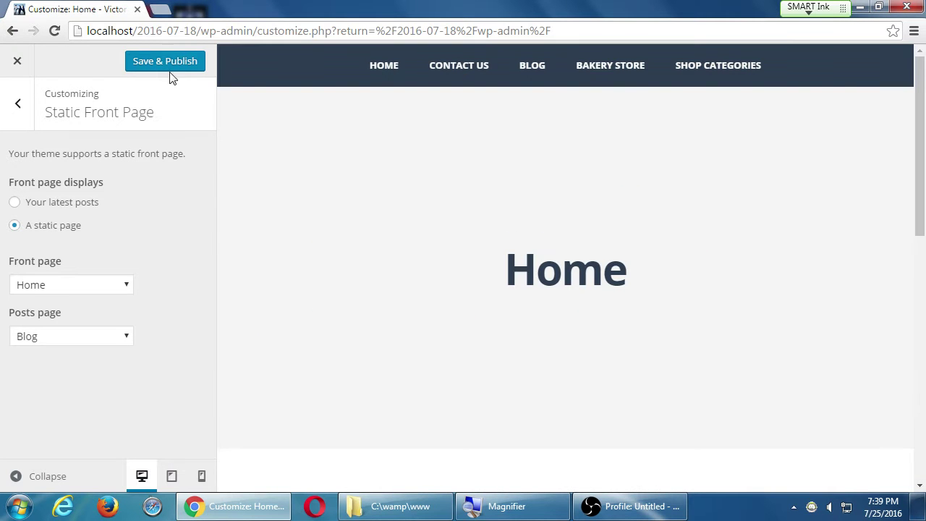
Leave the theme customization without publishing the changes, and look over the dashboard's admin options, including Duplicator, Settings and Posts.
click(22, 68)
click(521, 114)
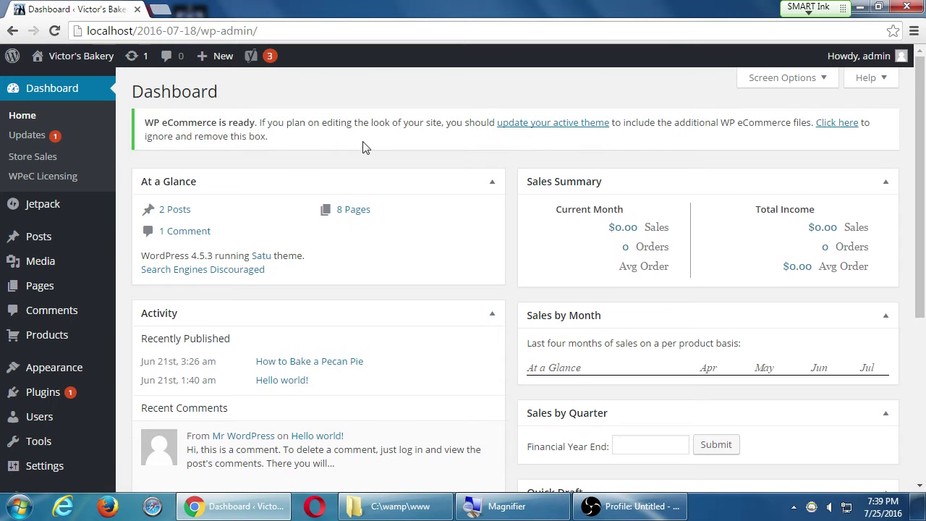
scroll(94, 354, down, 4)
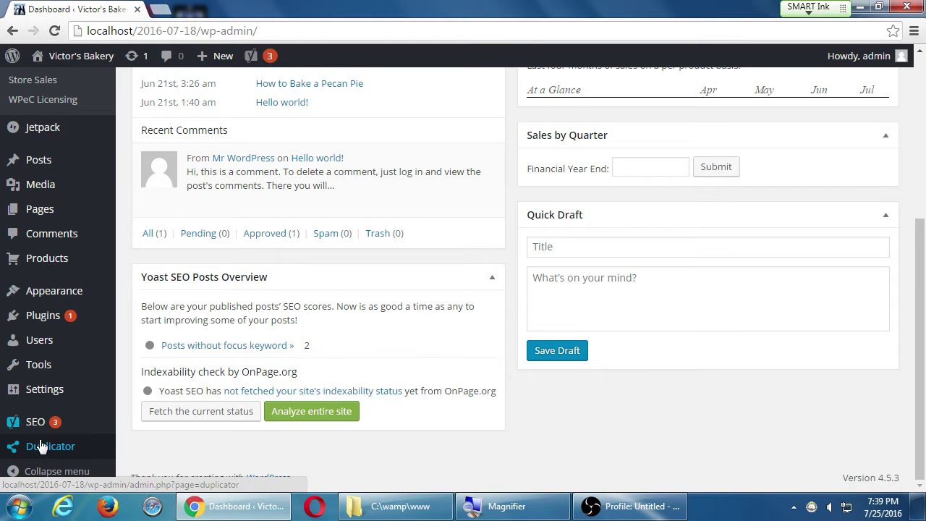
mouse_move(42, 446)
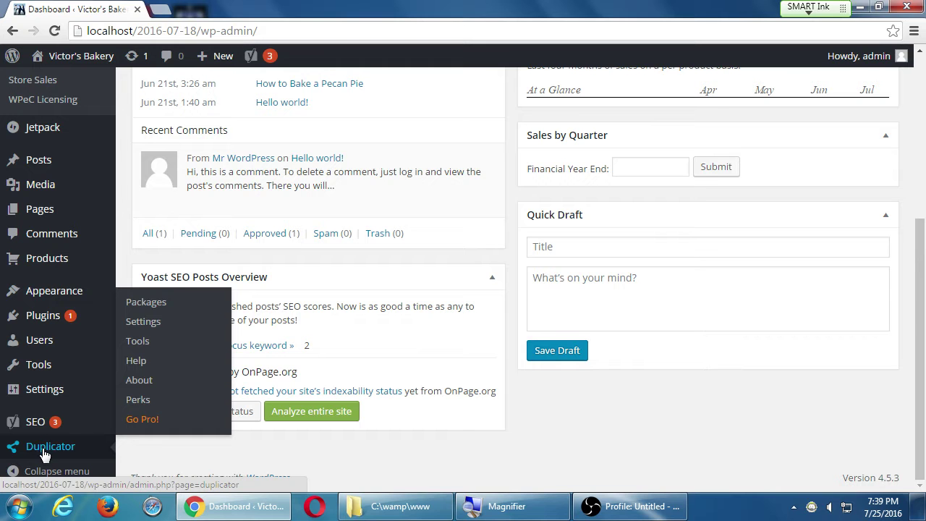
mouse_move(34, 422)
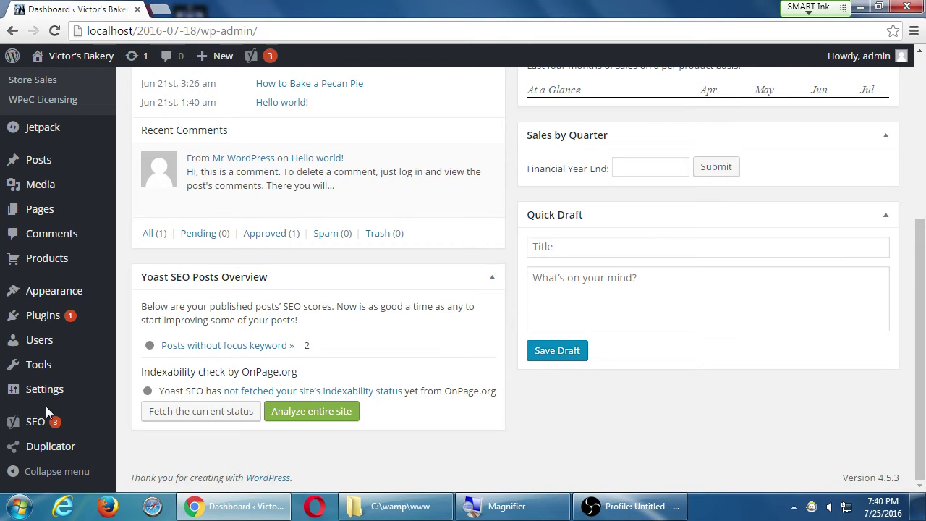
mouse_move(36, 394)
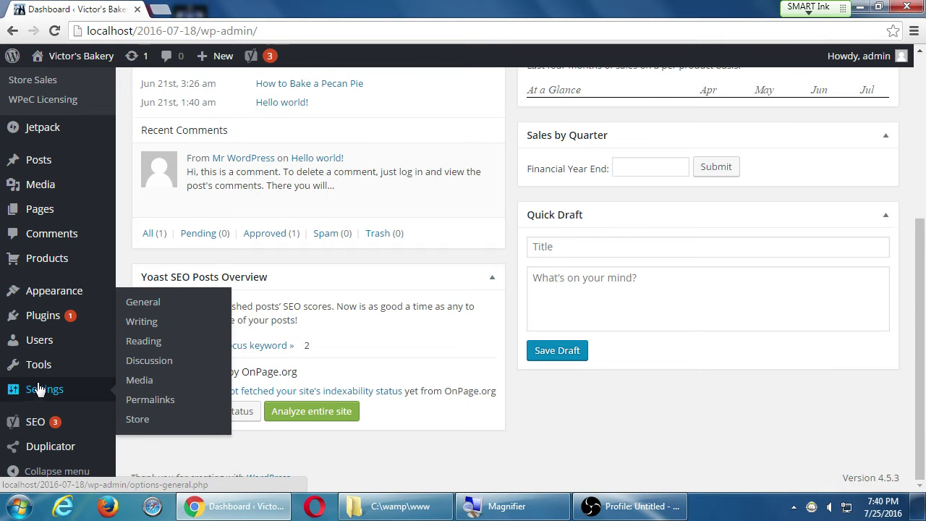
scroll(44, 390, up, 4)
mouse_move(63, 240)
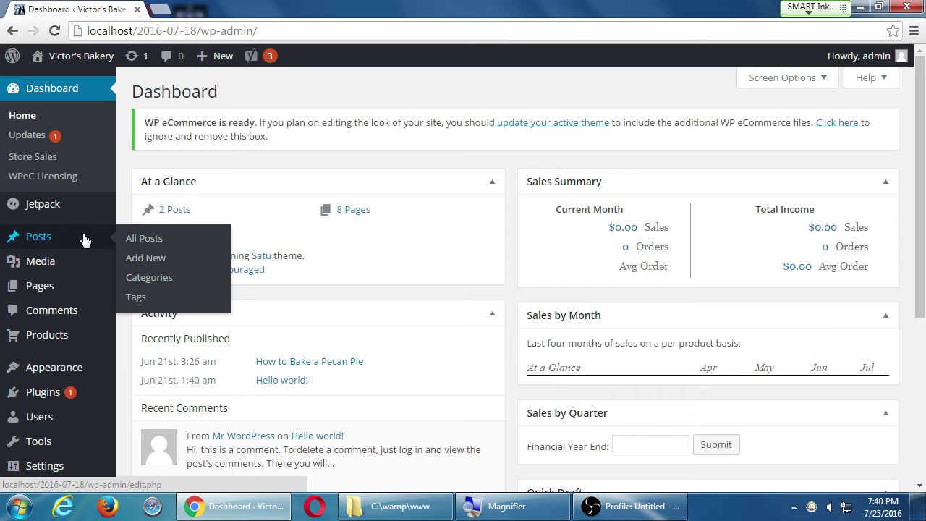
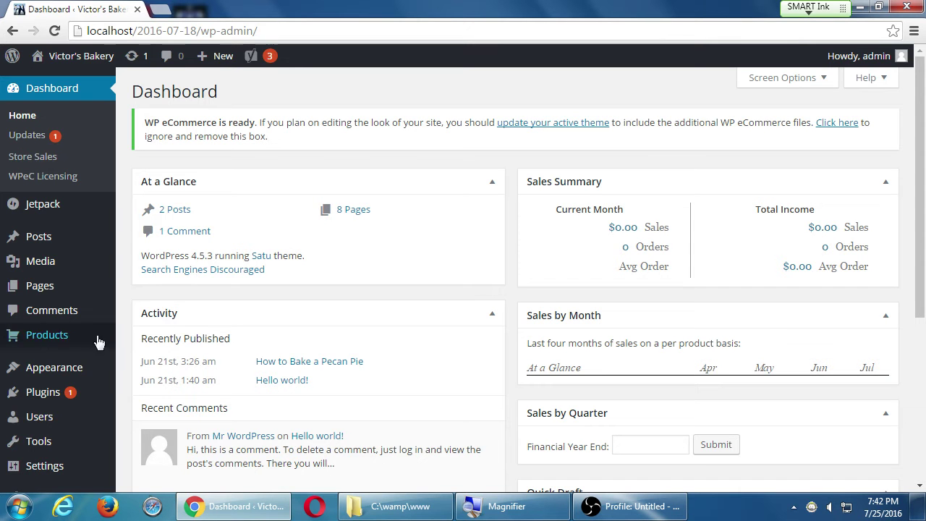
Reopen the Satu theme customization, check the Home page preview down to the footer widgets, and return to the dashboard.
mouse_move(102, 370)
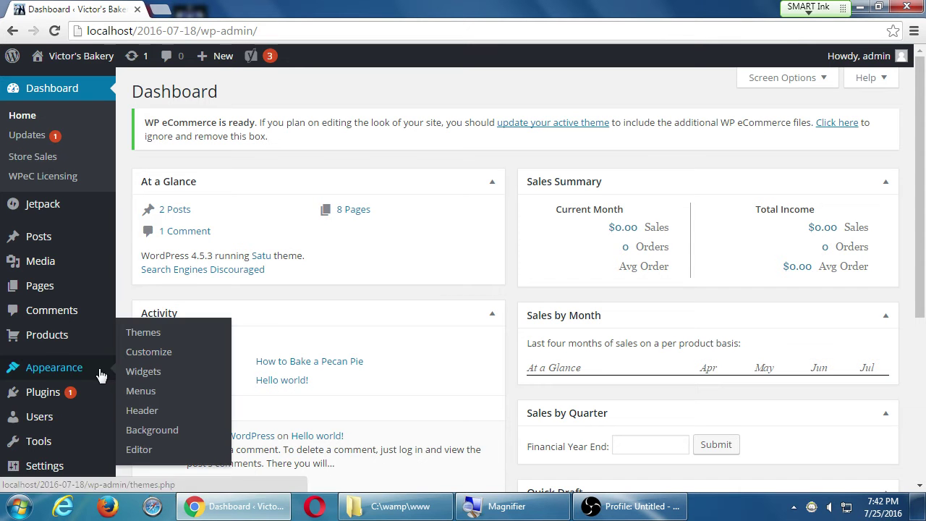
click(165, 358)
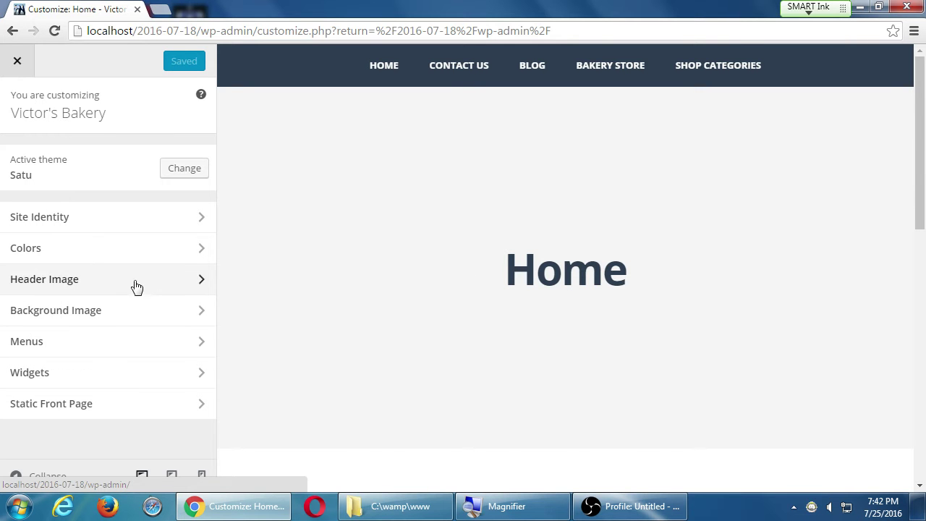
scroll(271, 309, down, 10)
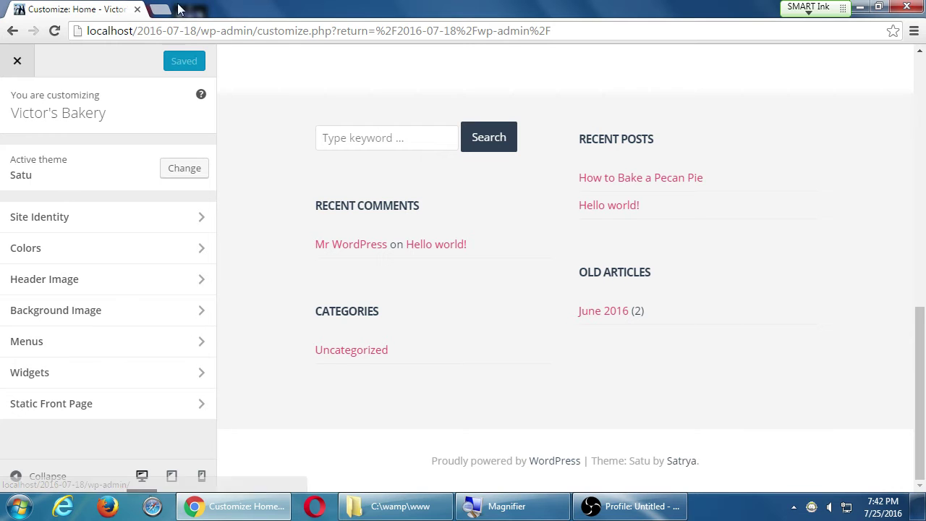
click(22, 65)
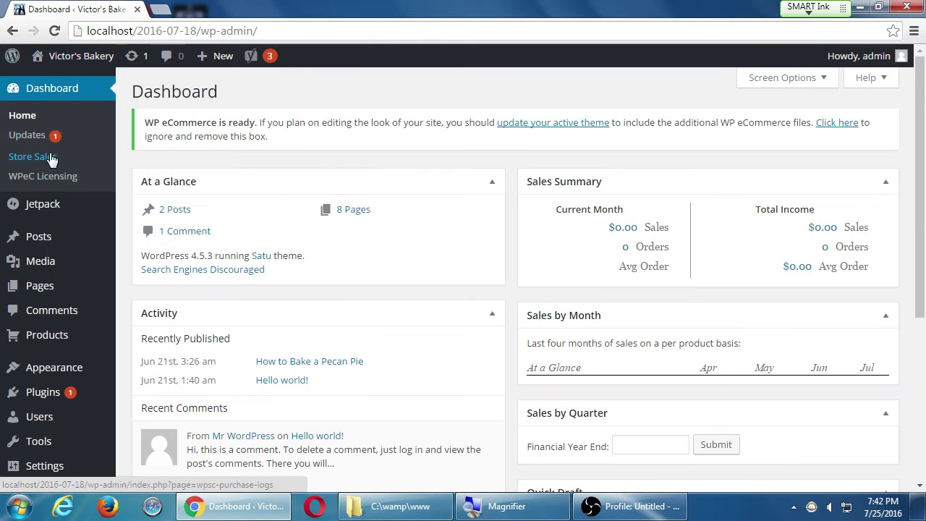
Open the theme file editor for Satu and look over its stylesheet and the list of template files.
mouse_move(62, 372)
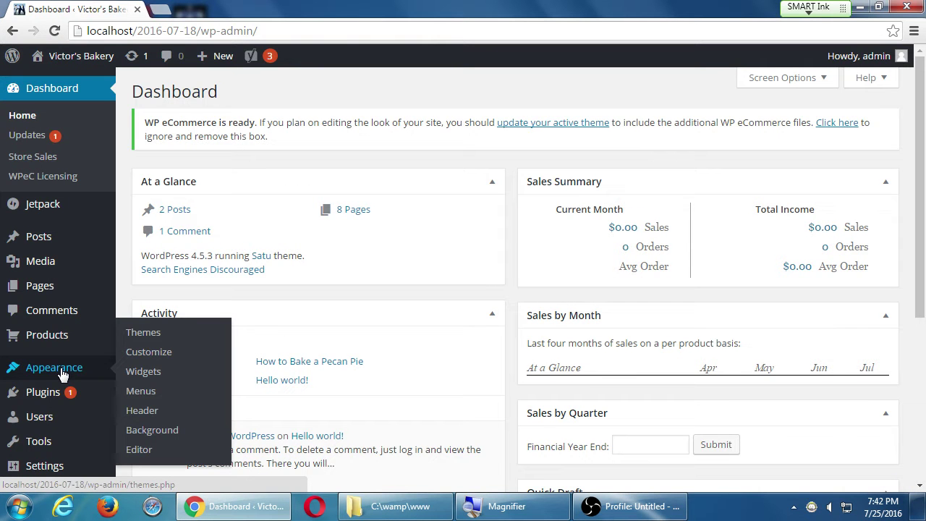
click(176, 452)
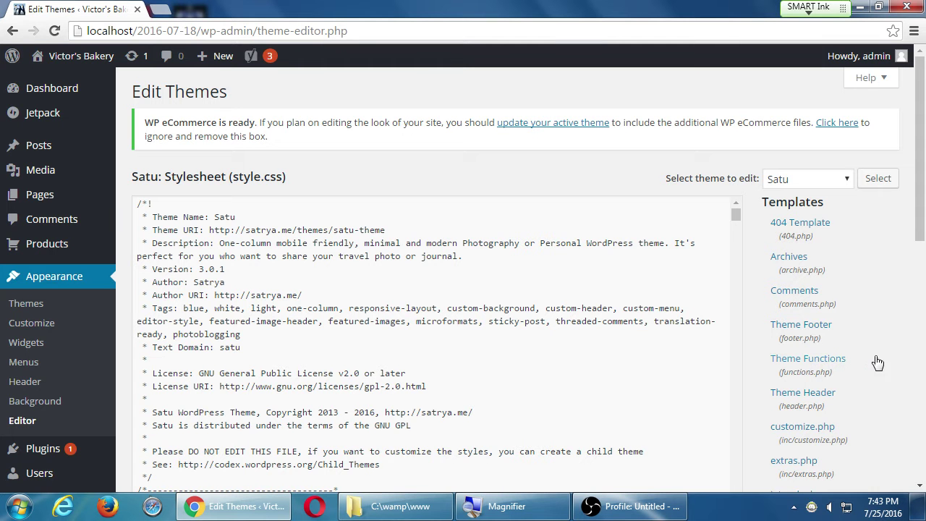
scroll(779, 351, down, 1)
scroll(780, 350, down, 1)
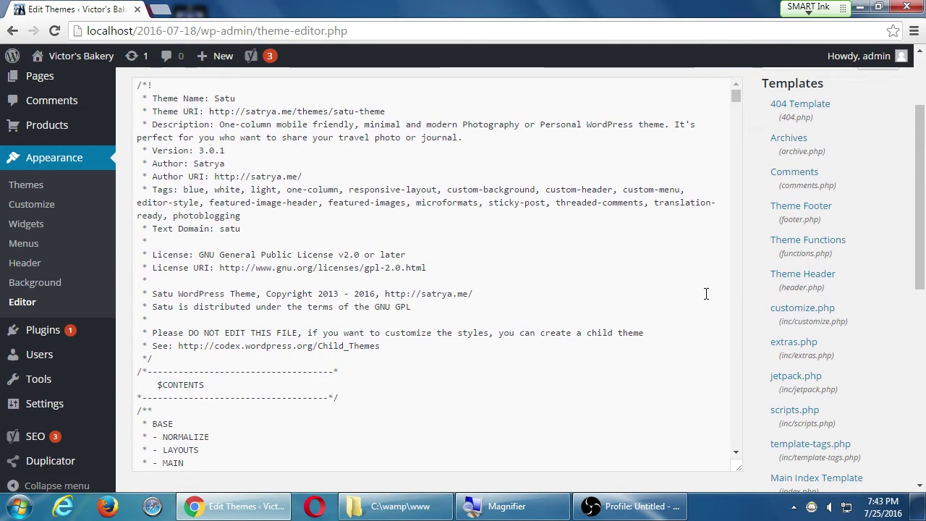
scroll(706, 293, up, 2)
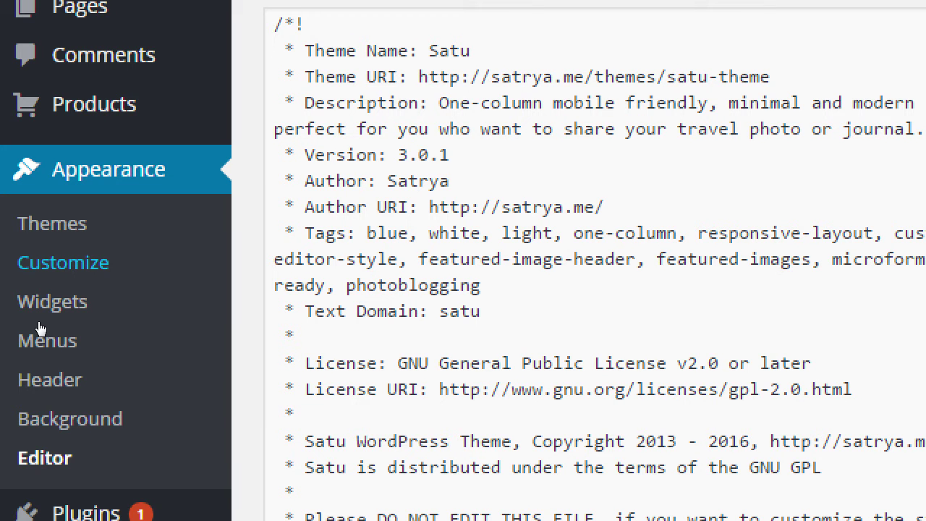
key(super+minus)
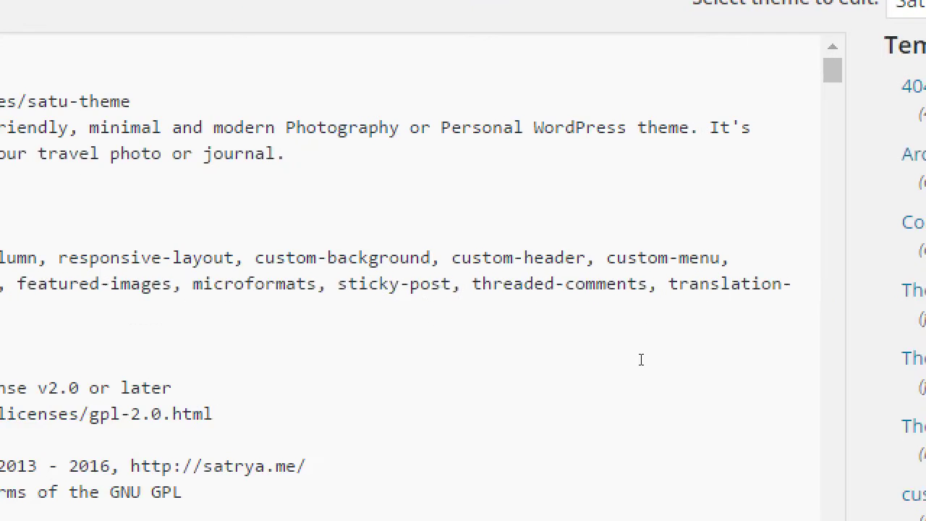
Highlight the style.css file name in the editor's heading and examine the stylesheet's opening comment.
drag(337, 166, 282, 173)
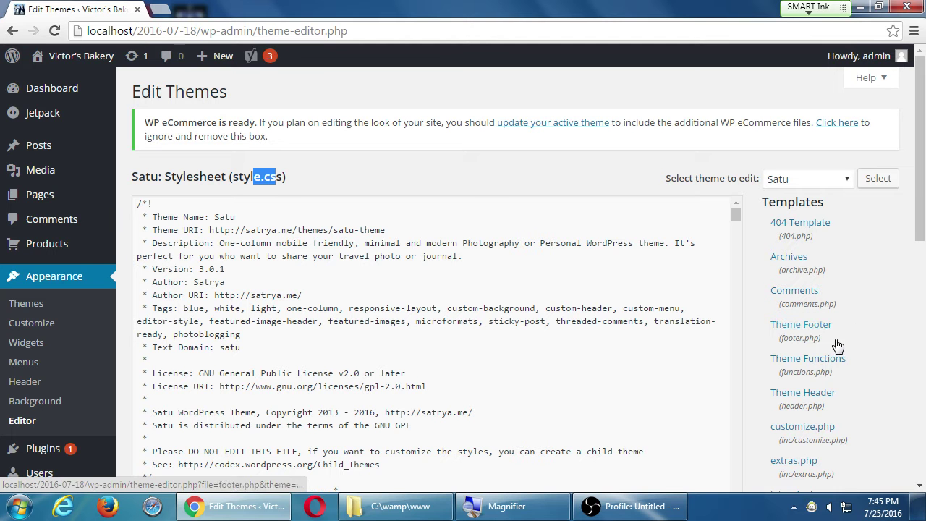
click(630, 165)
scroll(623, 159, down, 1)
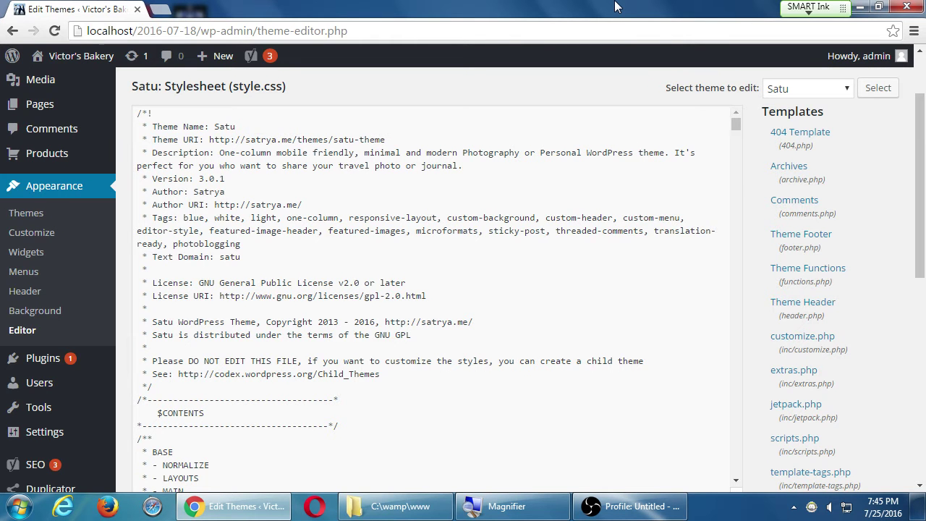
scroll(760, 196, up, 1)
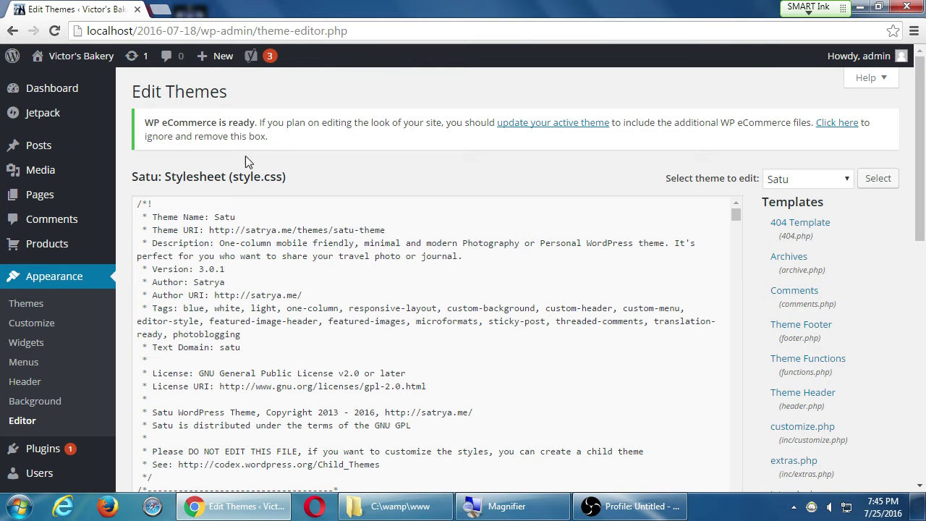
scroll(290, 369, down, 1)
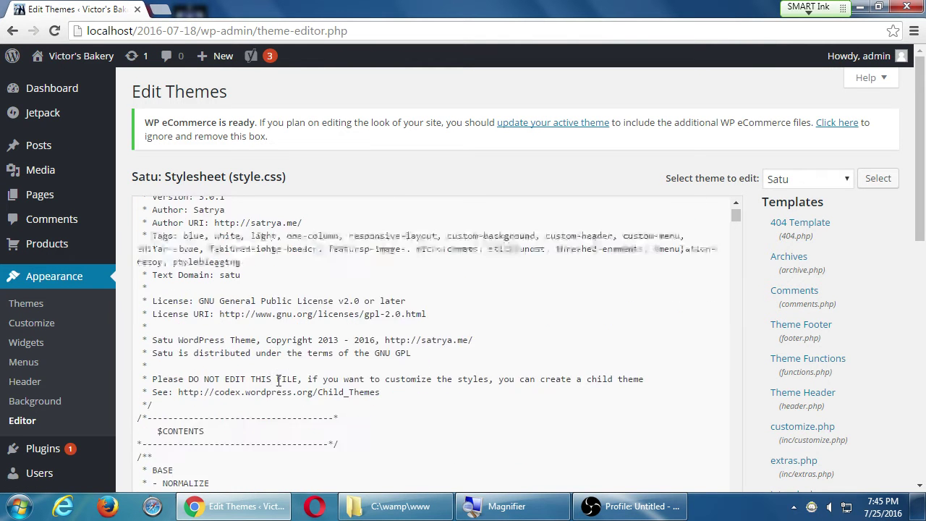
key(super+plus)
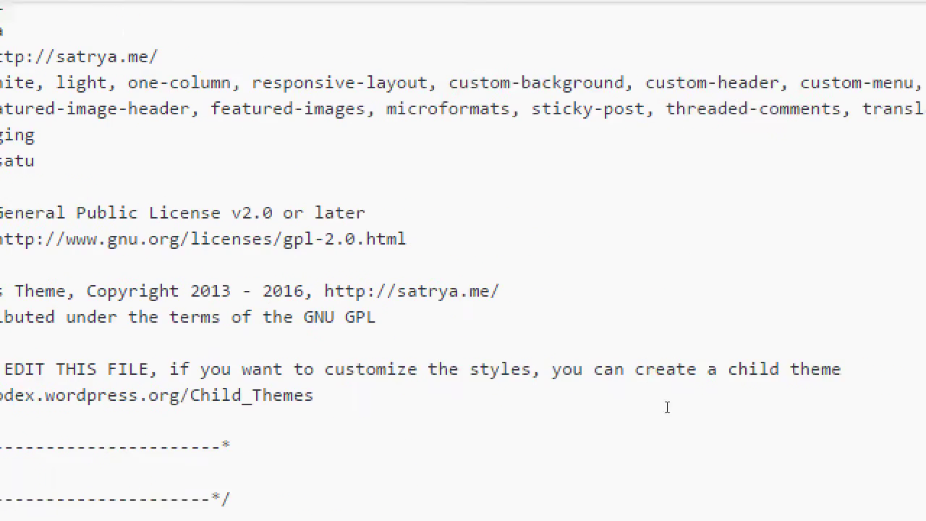
click(740, 405)
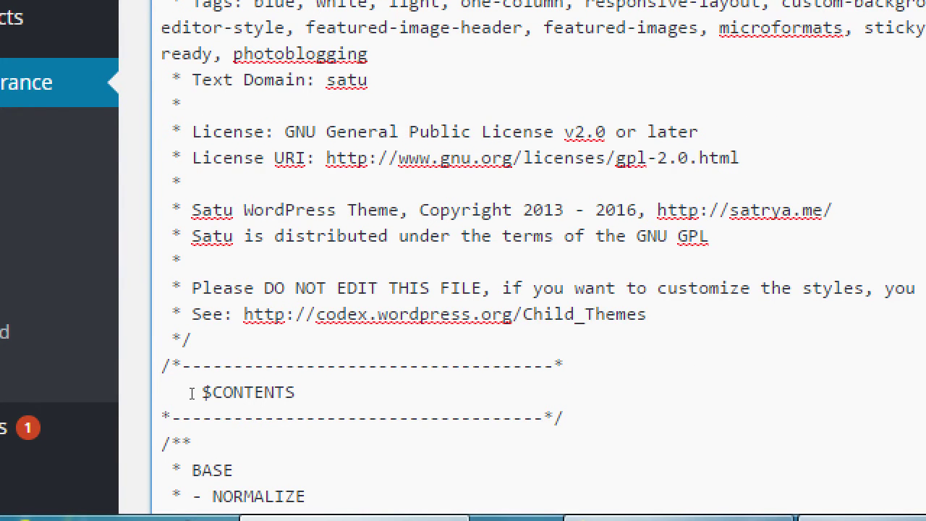
key(ctrl+shift+Left)
key(ctrl+shift+Left)
key(ctrl+shift+Left)
key(ctrl+shift+Left)
key(ctrl+shift+Left)
key(ctrl+shift+Left)
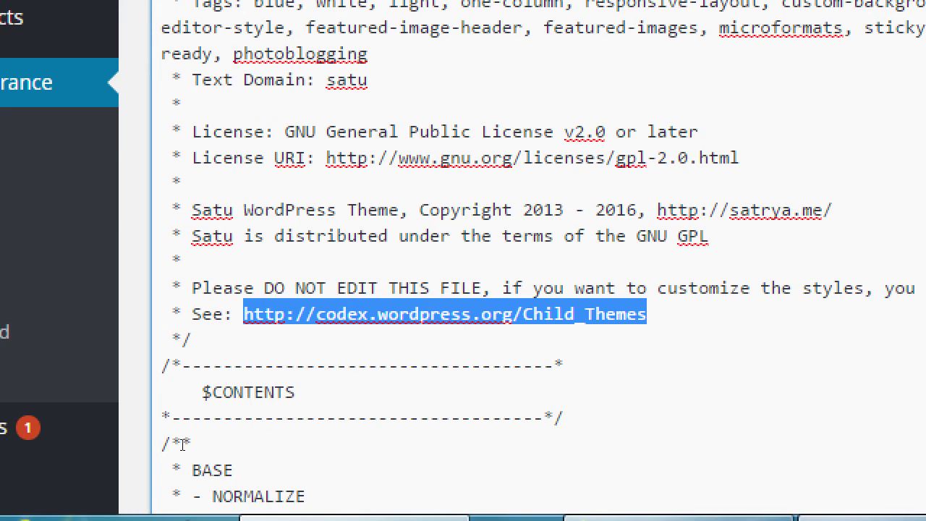
key(super+minus)
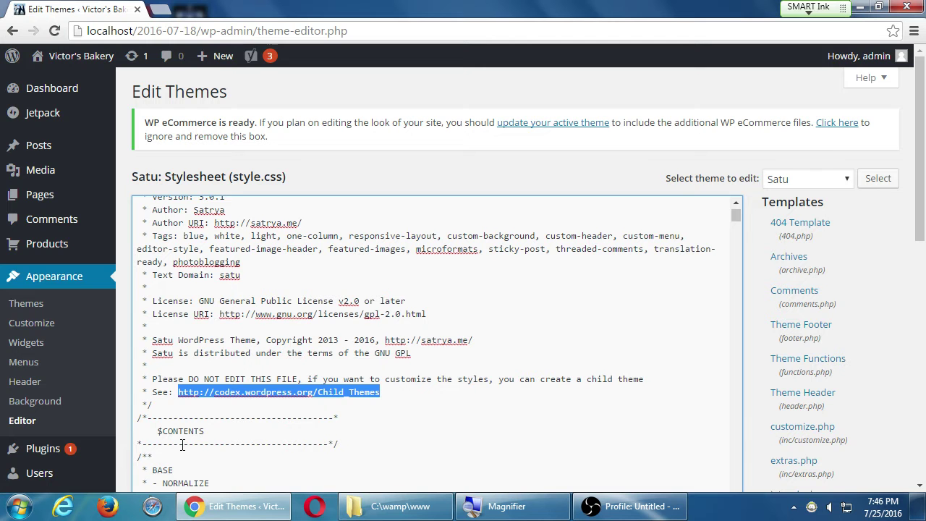
View the installed themes, then return to the theme editor and look over Satu's template files.
click(27, 304)
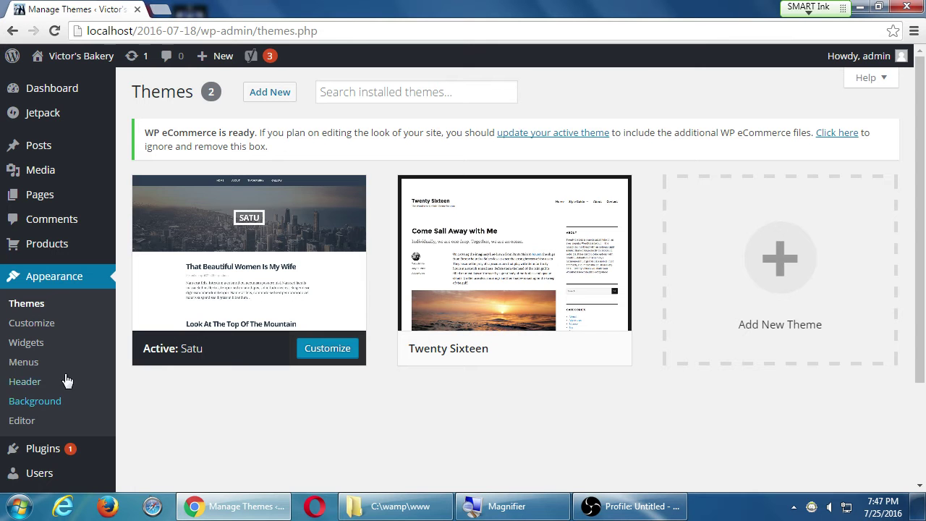
click(35, 422)
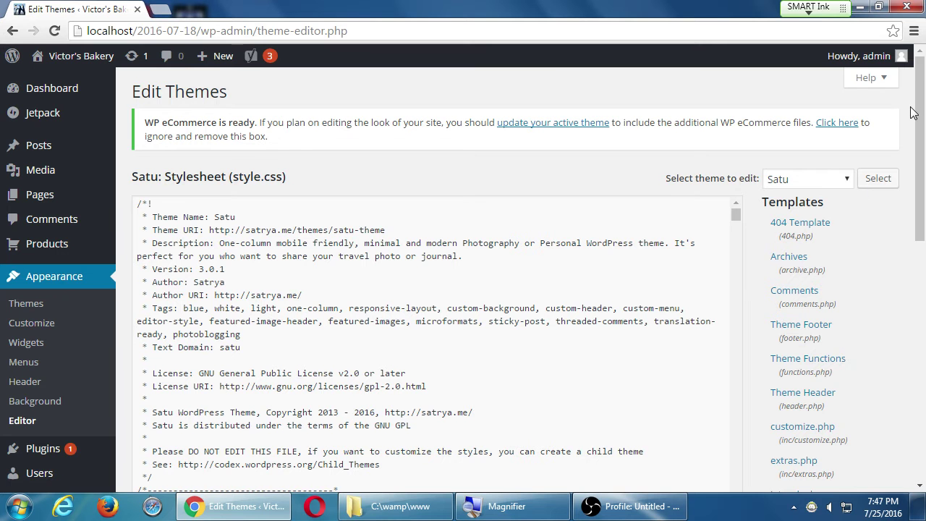
drag(916, 99, 909, 140)
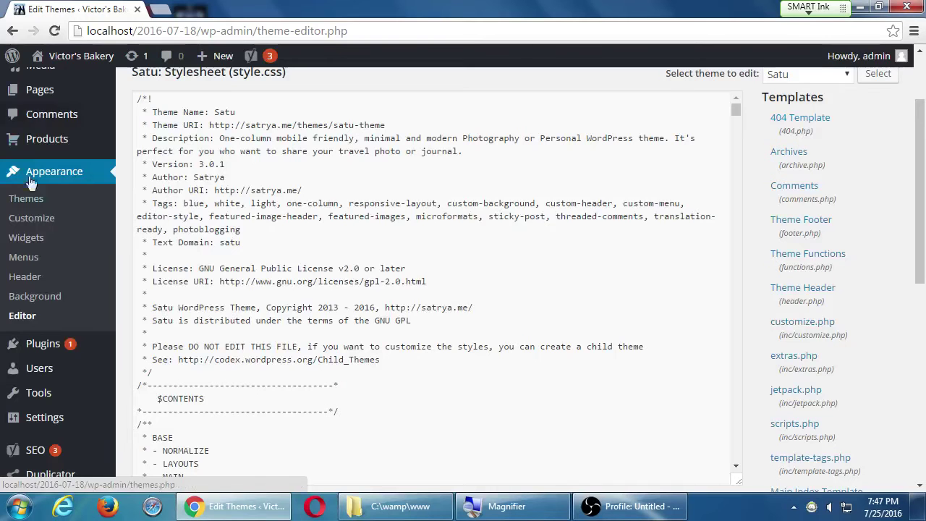
Open the bakery site in a new tab and load the nonexistent address localhost/2016-07-18/adsfafsdfsaafds.
middle_click(67, 66)
click(192, 15)
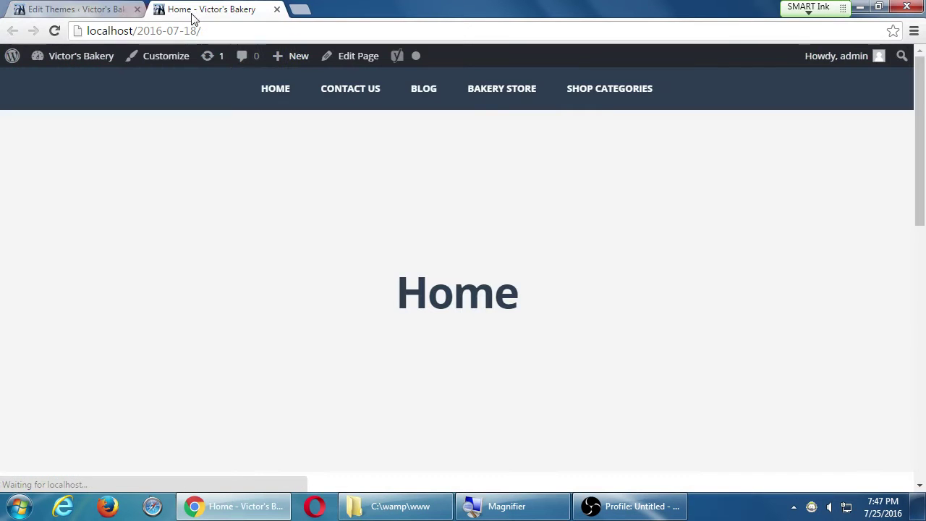
click(245, 28)
click(245, 27)
text(adsfafsdfsaafds)
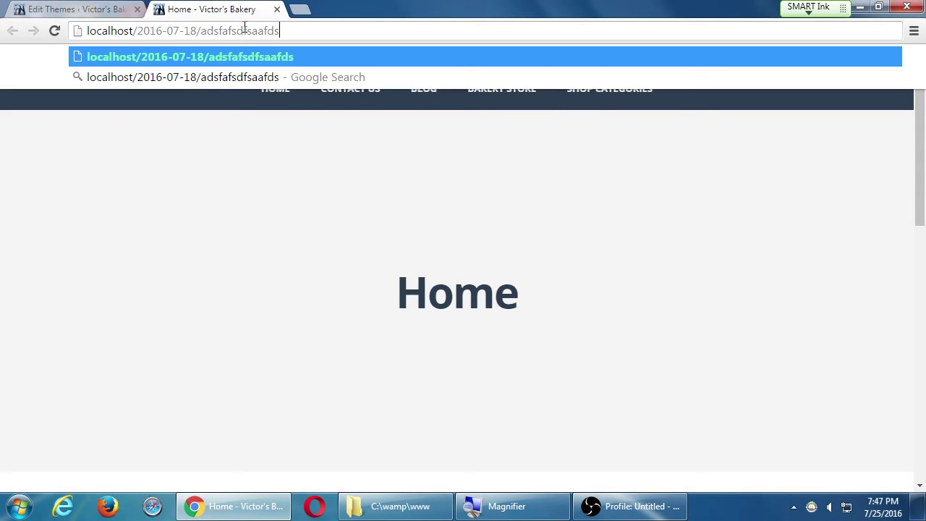
key(Return)
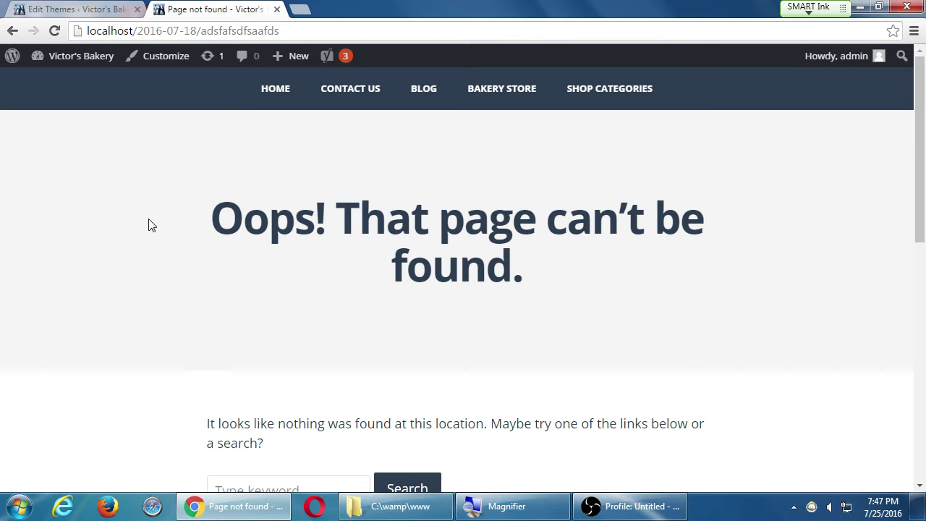
Open Satu's 404 Template (404.php) in the theme editor and read its code through to the end.
click(79, 9)
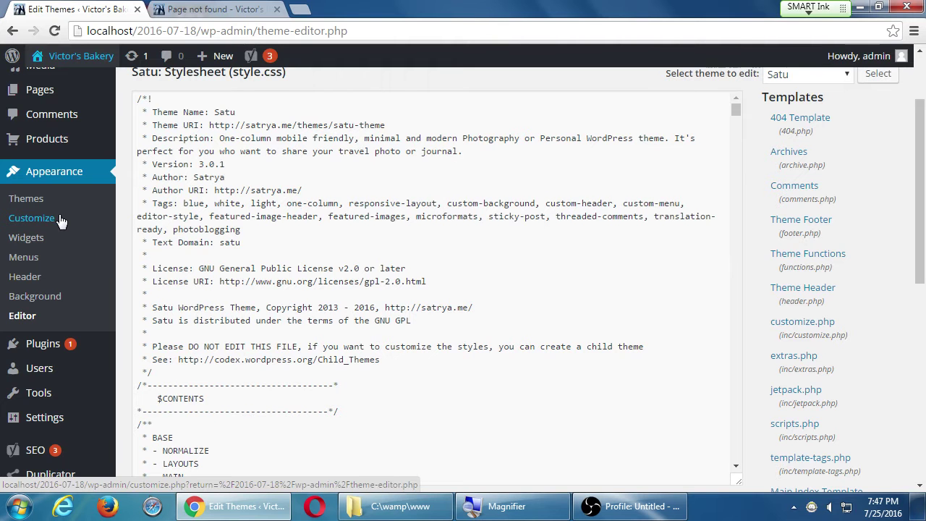
click(816, 120)
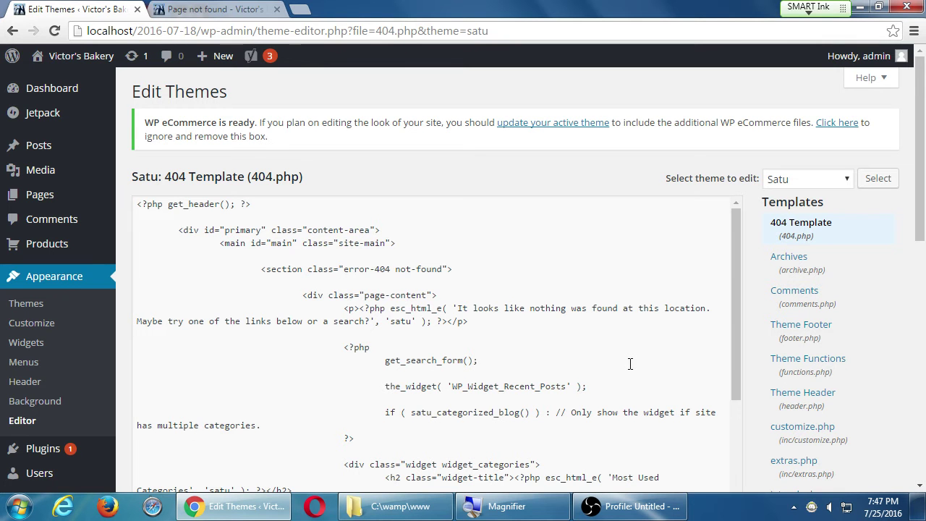
scroll(635, 324, down, 4)
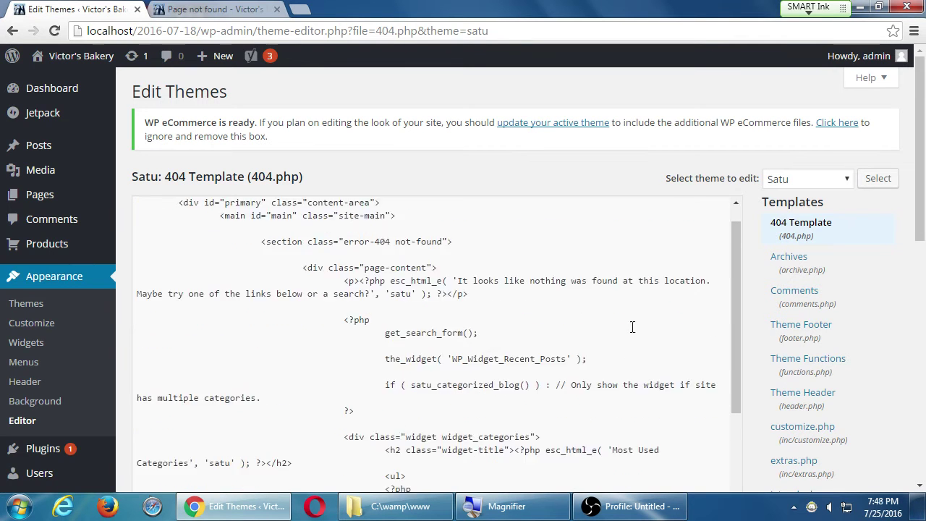
scroll(640, 318, down, 5)
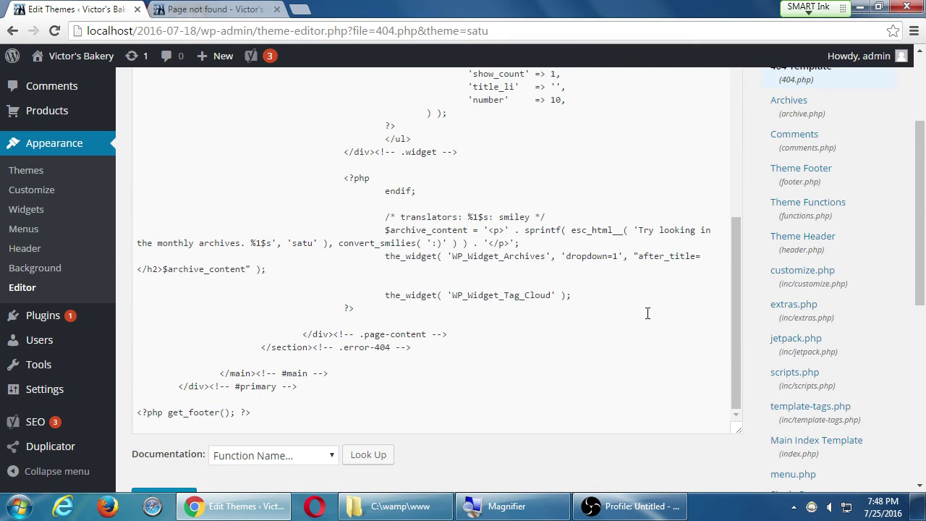
Search the 404 Template page for "oop" and close the search.
click(586, 243)
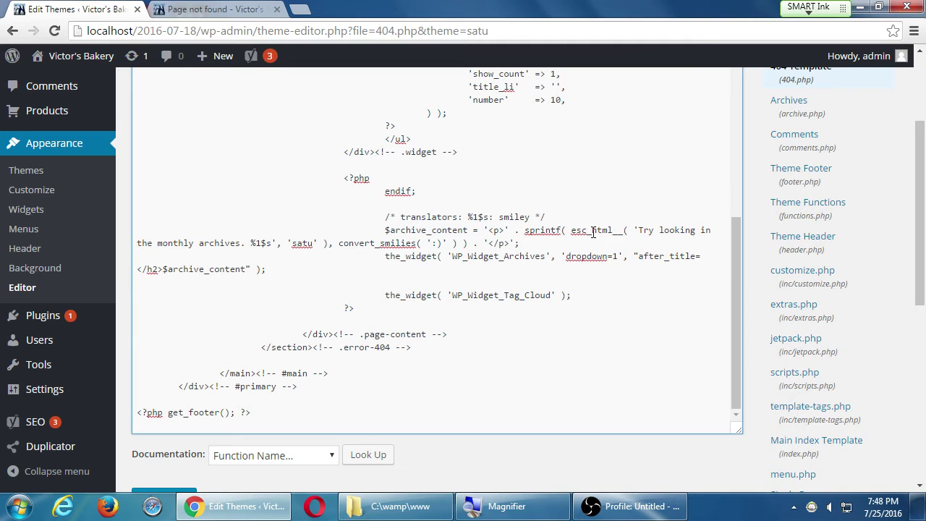
key(ctrl+f)
text(oop)
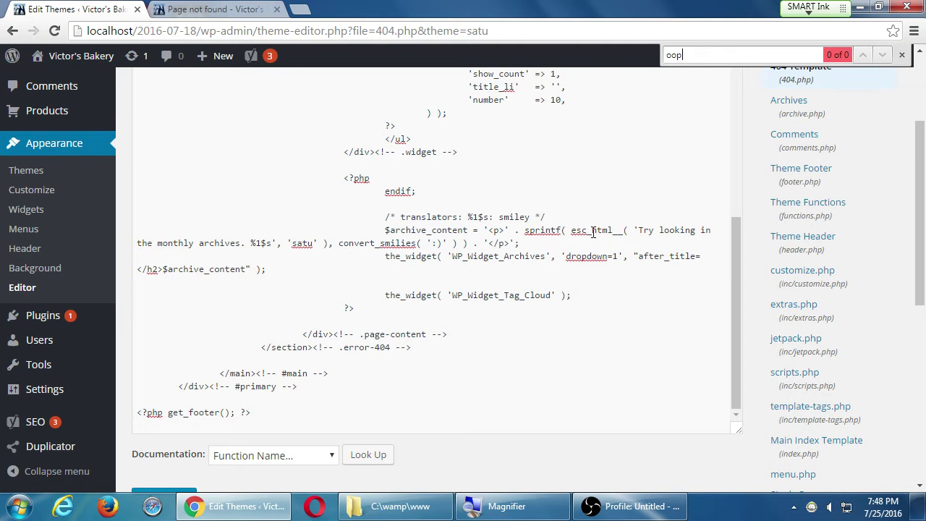
key(Escape)
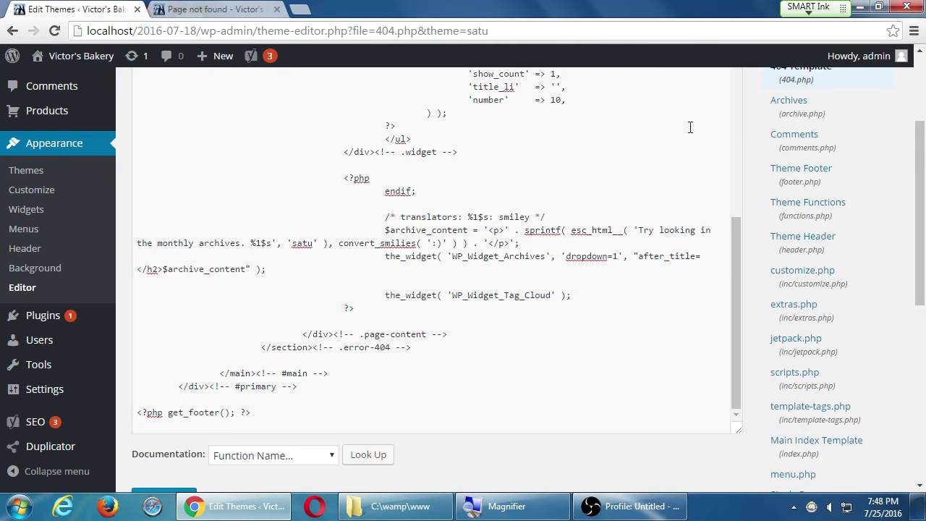
Compare the "Oops! That page can't be found." heading on the site with the beginning of the 404 template code.
scroll(635, 259, up, 3)
scroll(635, 260, up, 5)
click(229, 9)
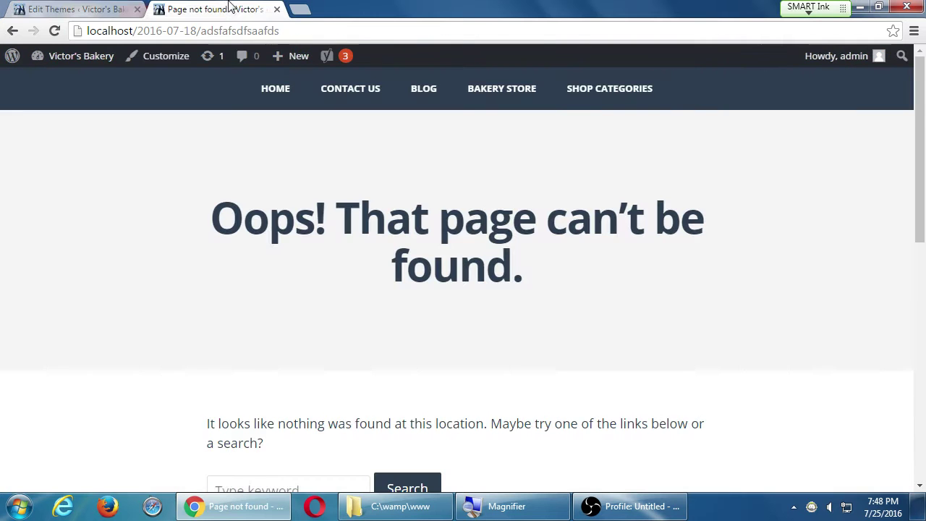
drag(245, 217, 586, 254)
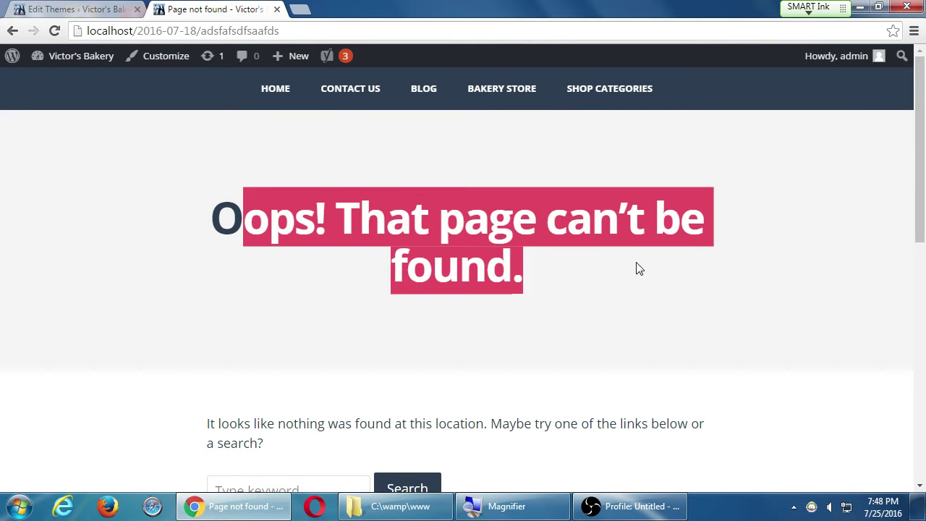
click(126, 8)
drag(302, 243, 481, 359)
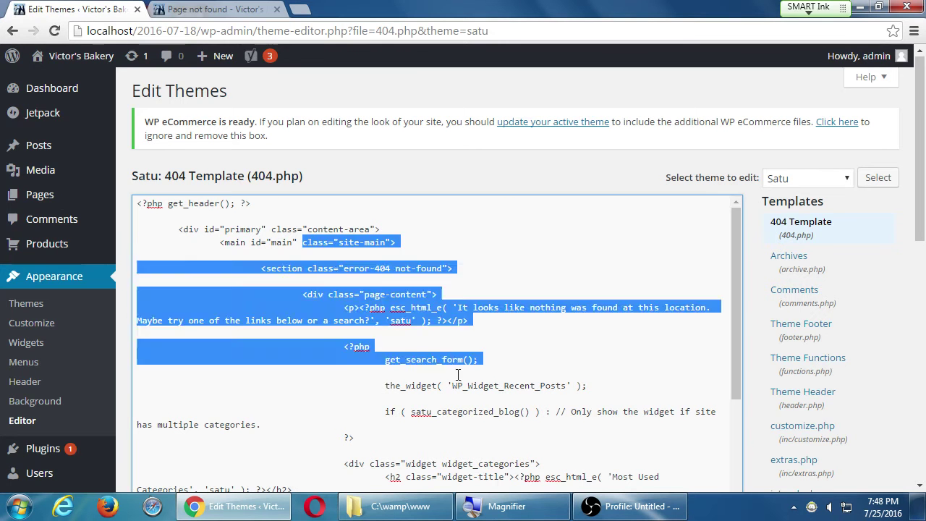
click(489, 296)
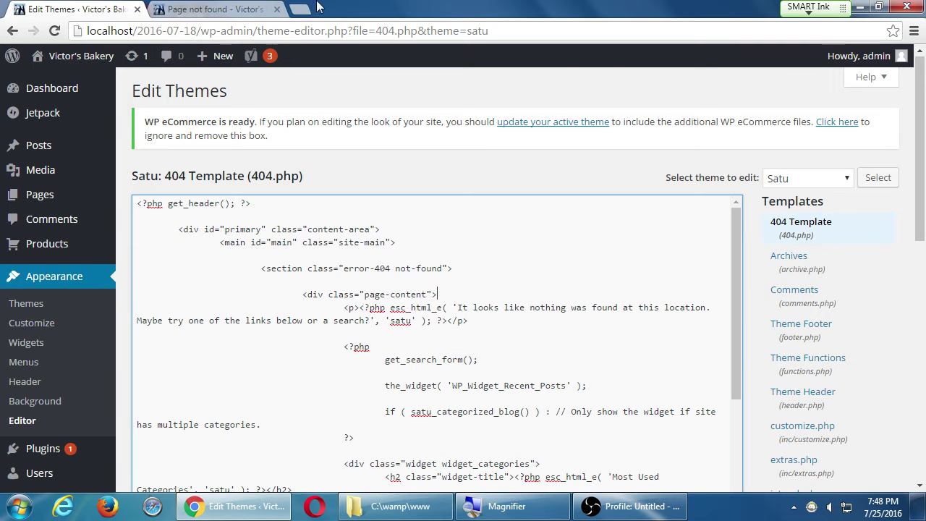
Check the message below the not-found page's heading, and return to the 404 template code.
click(201, 9)
scroll(376, 348, down, 3)
drag(243, 223, 263, 224)
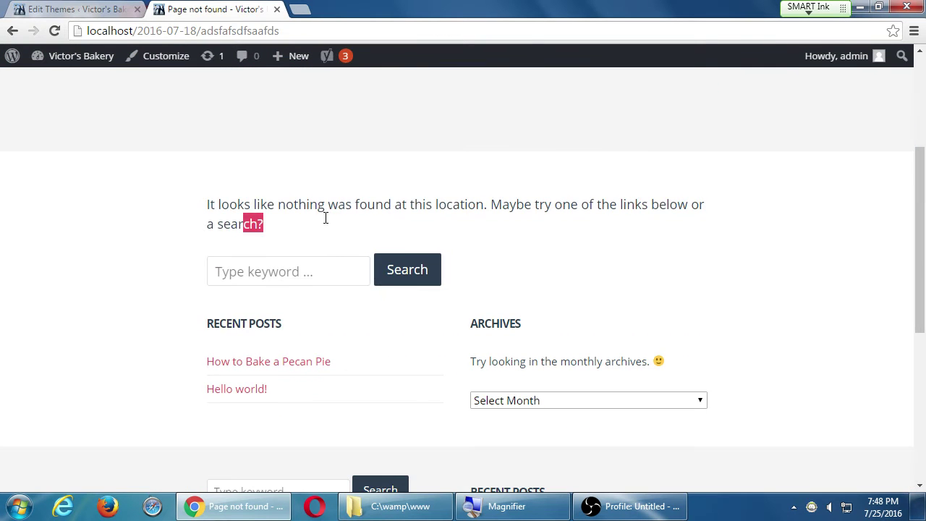
click(110, 9)
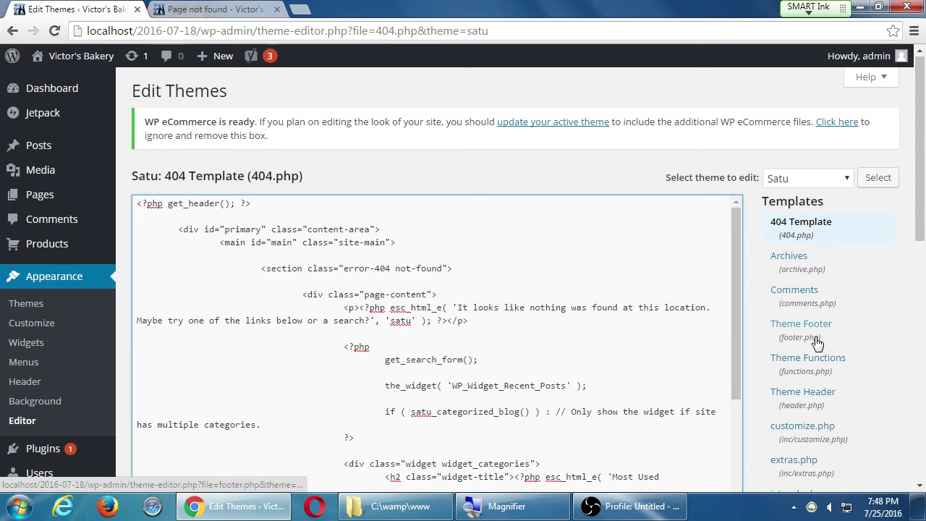
Open Theme Functions (functions.php), search the page for "oop" and "oo", and close the search.
click(833, 364)
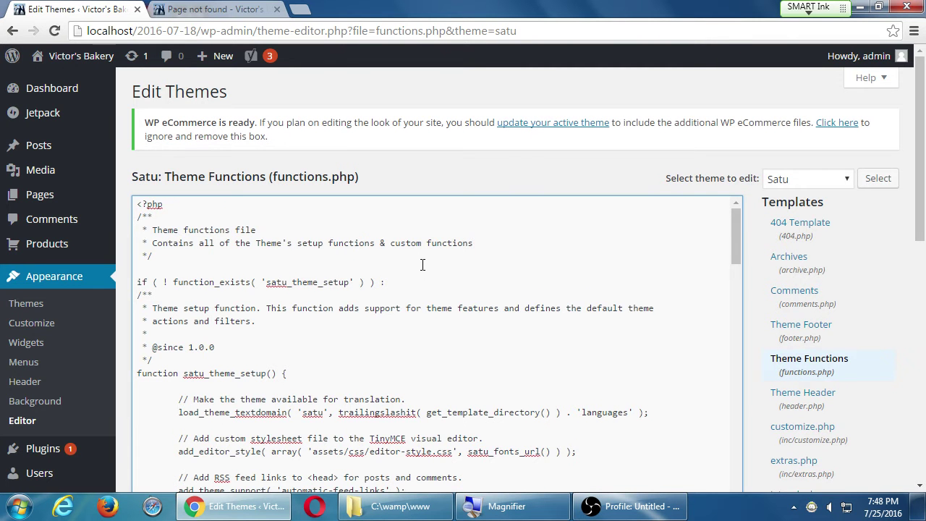
key(ctrl+f)
text(oop)
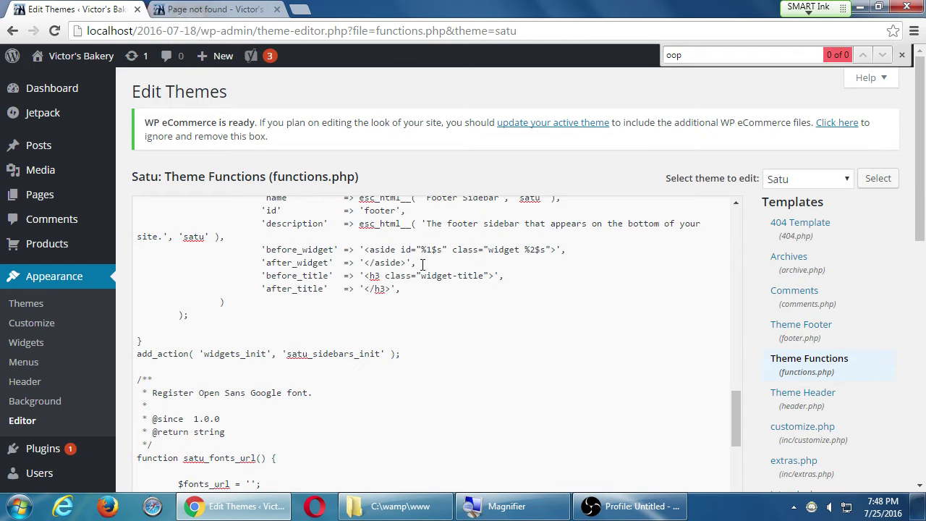
key(BackSpace)
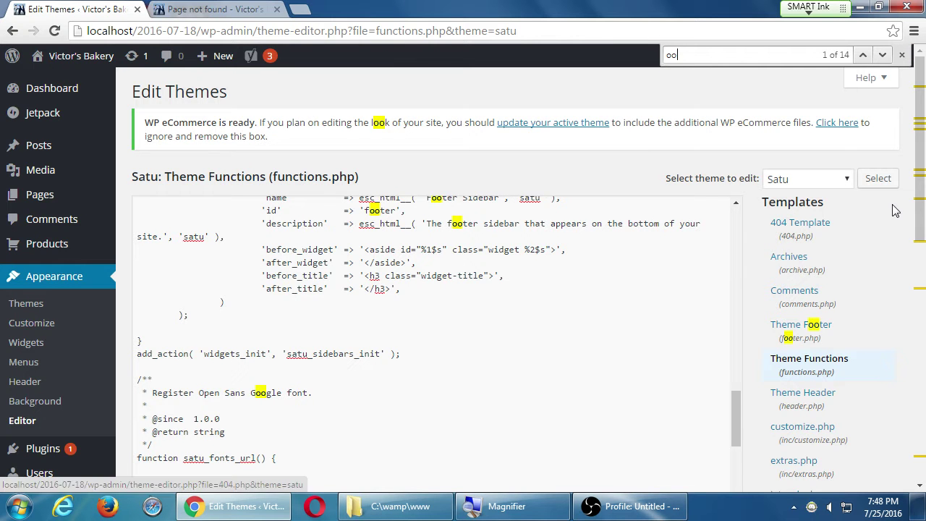
click(901, 55)
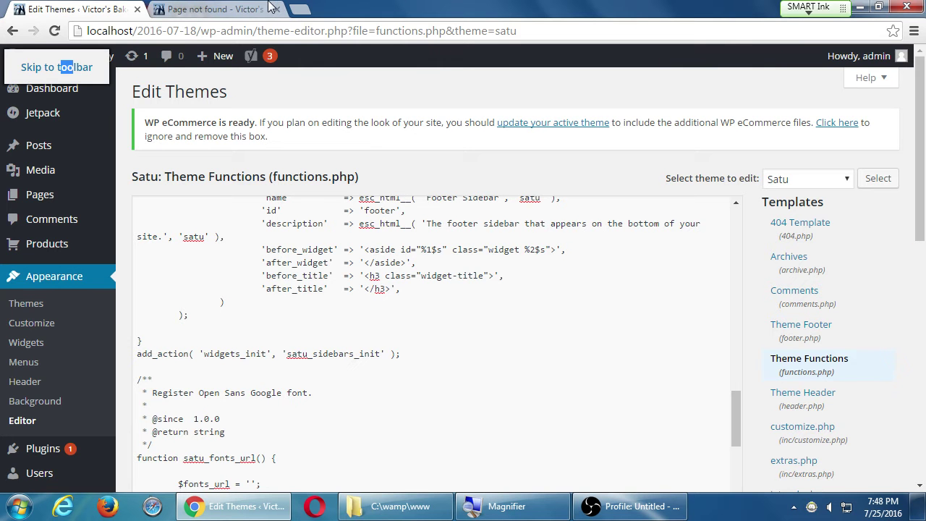
Examine the widget area and credit line in the footer of the site's Page not found page.
click(194, 10)
scroll(125, 208, down, 3)
scroll(125, 208, down, 2)
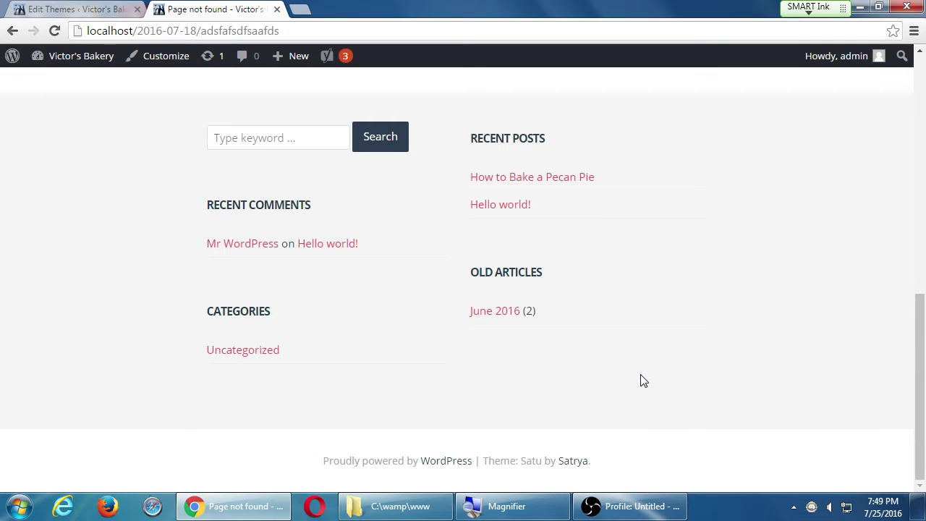
Return to the theme editor and open the Satu theme's Theme Footer template (footer.php).
key(ctrl+Tab)
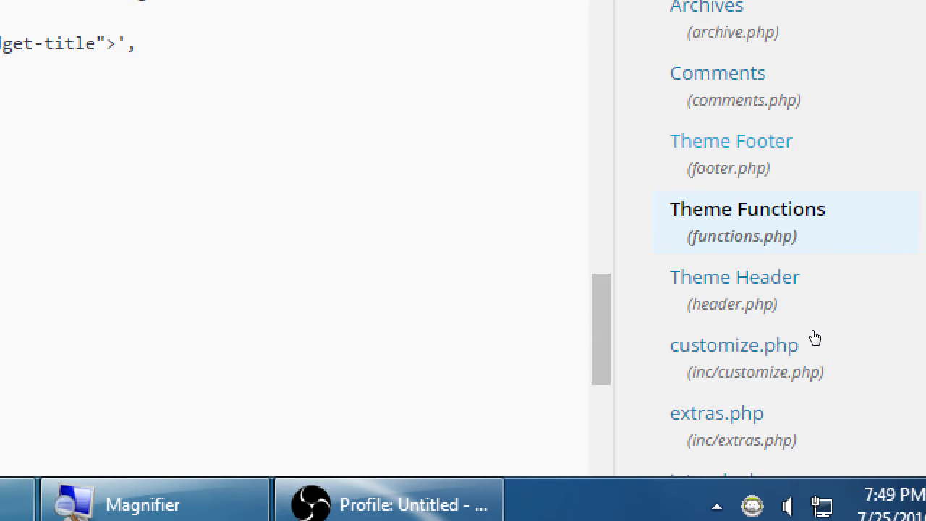
key(shift+Tab)
key(Return)
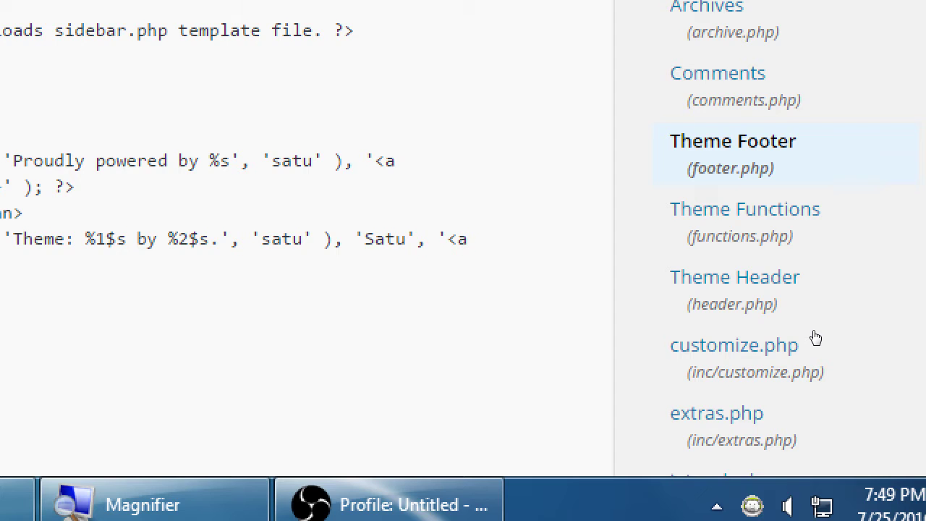
key(super+minus)
scroll(583, 373, down, 3)
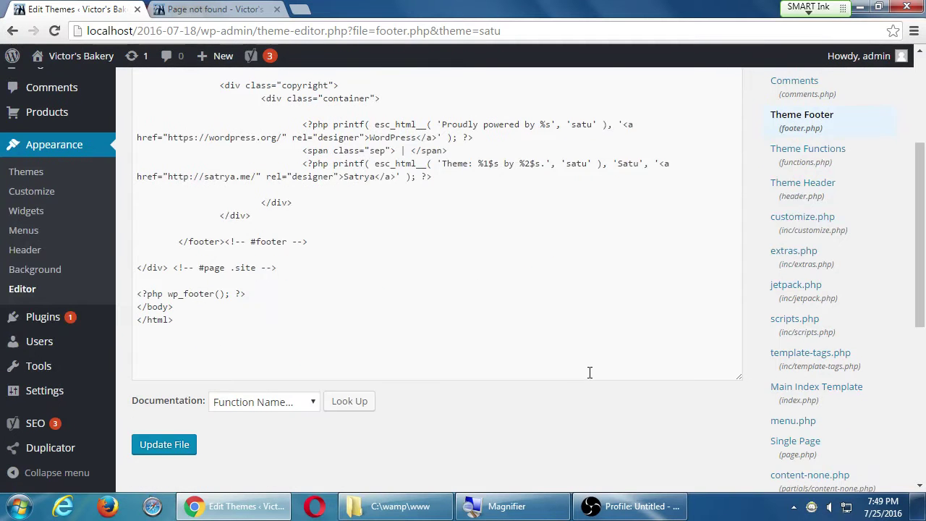
scroll(589, 372, up, 3)
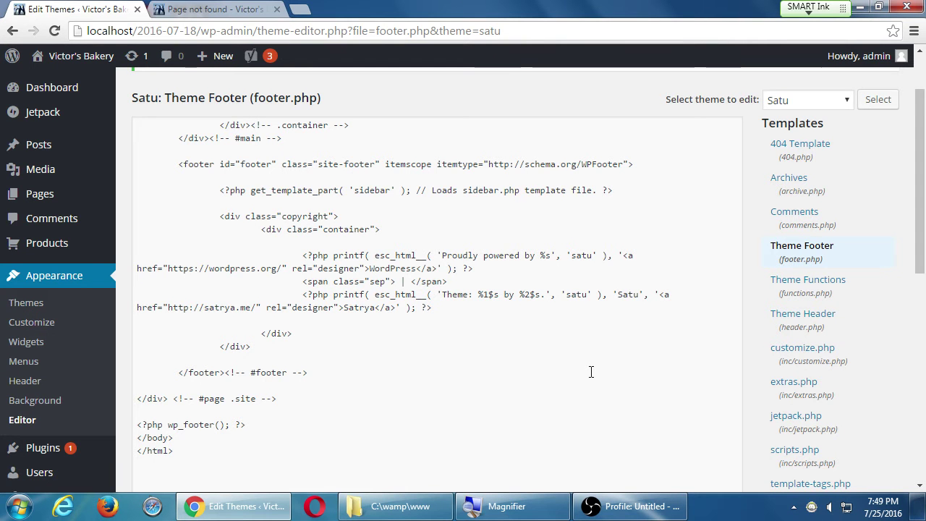
Copy the entire code of the footer.php template.
click(591, 359)
key(ctrl+a)
key(ctrl+c)
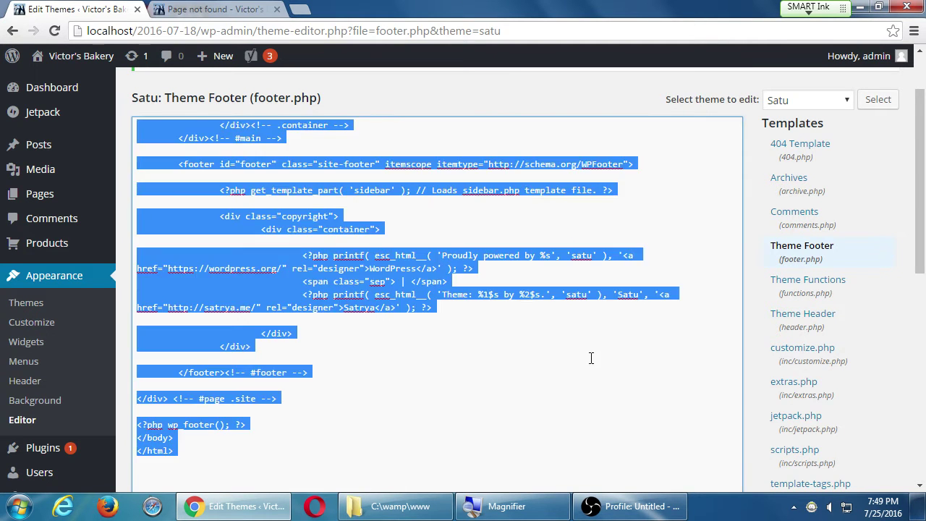
click(529, 293)
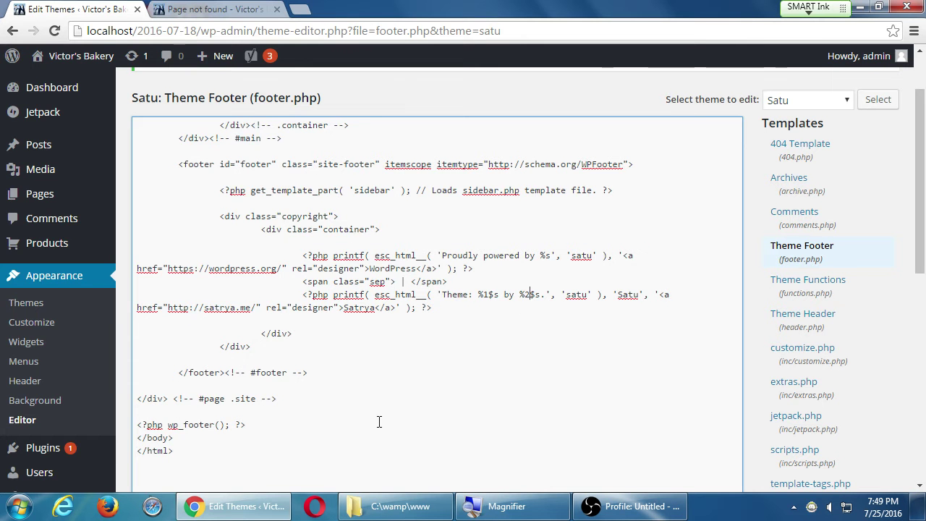
Launch Notepad++ and paste the copied footer code into a new document.
key(super)
text(note)
key(Down)
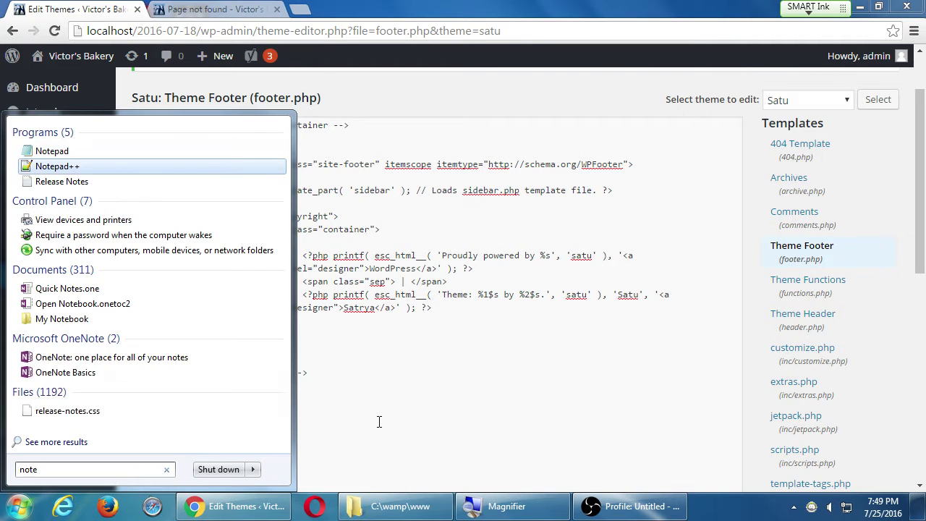
key(Return)
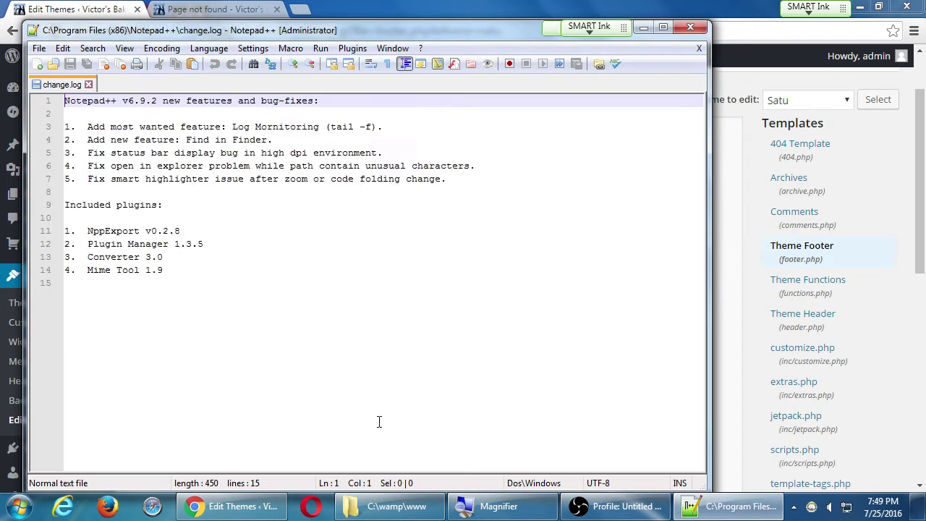
key(ctrl+n)
key(ctrl+v)
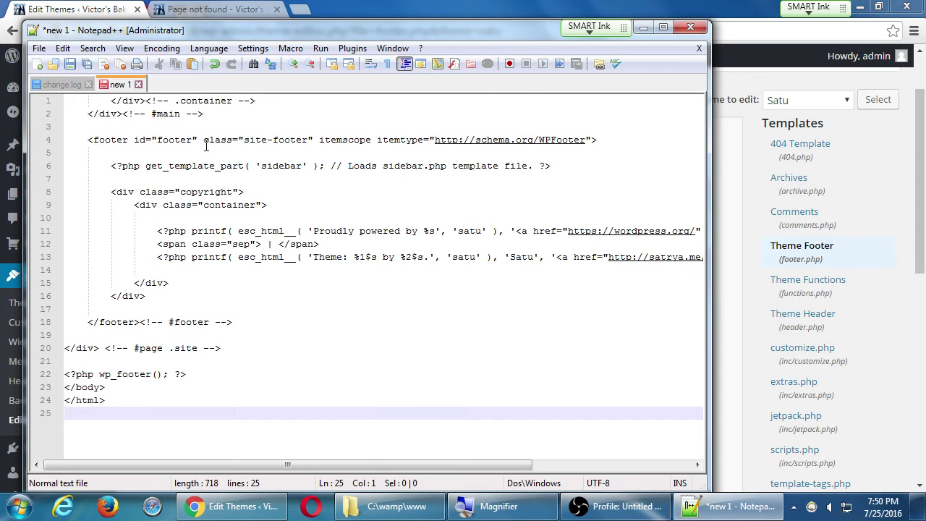
Set the new document's language to PHP and maximize the Notepad++ window.
click(209, 48)
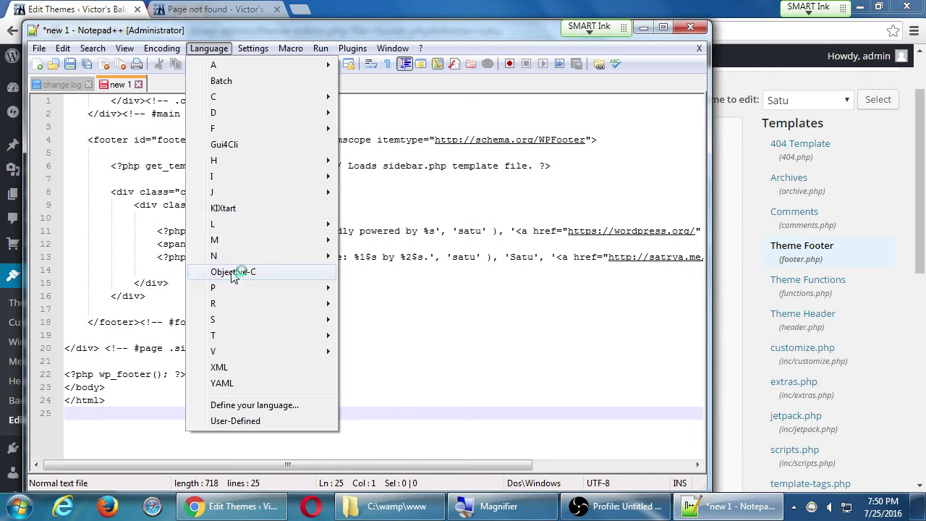
mouse_move(241, 288)
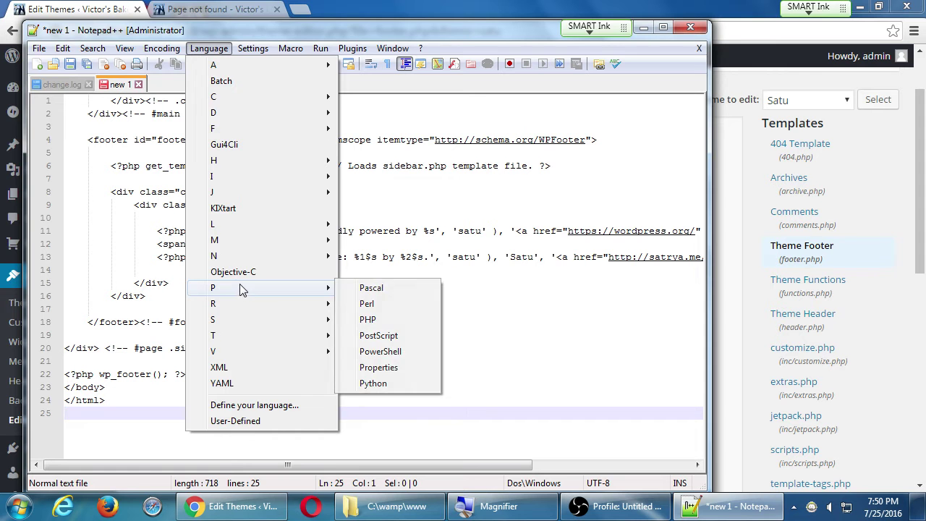
click(367, 320)
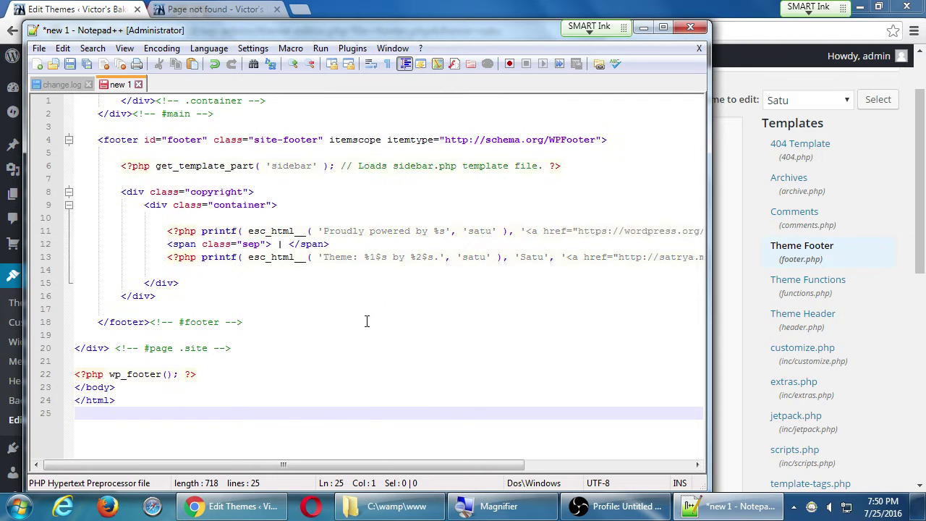
click(662, 27)
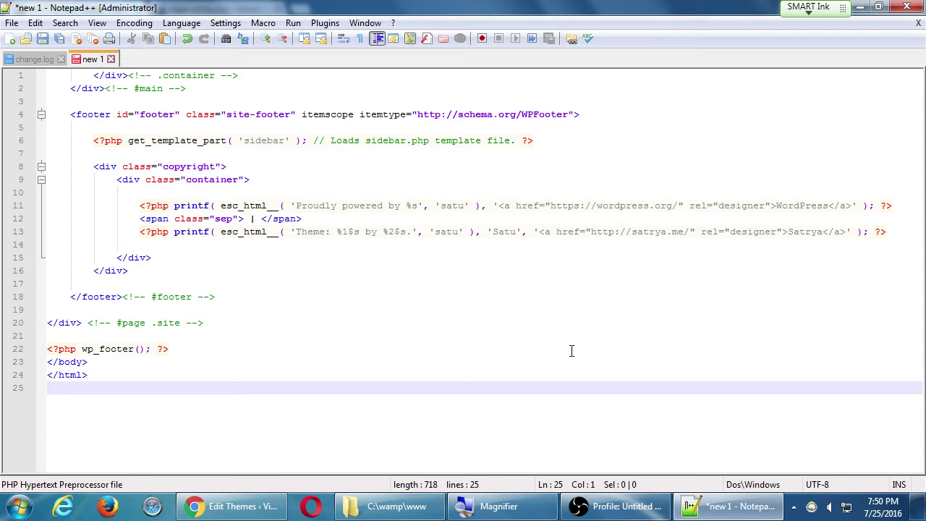
Compare the plain footer code in the WordPress theme editor with its PHP syntax-highlighted copy in Notepad++.
key(alt+Tab)
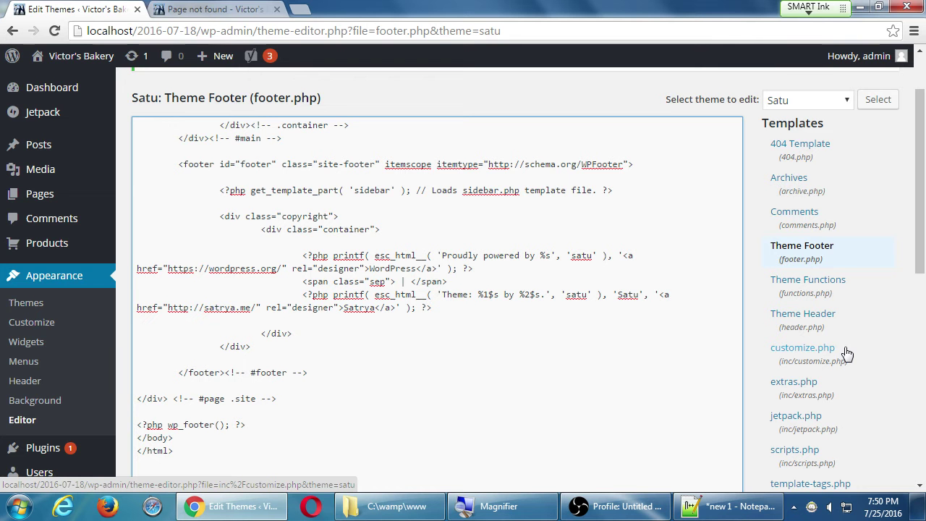
key(alt+Tab)
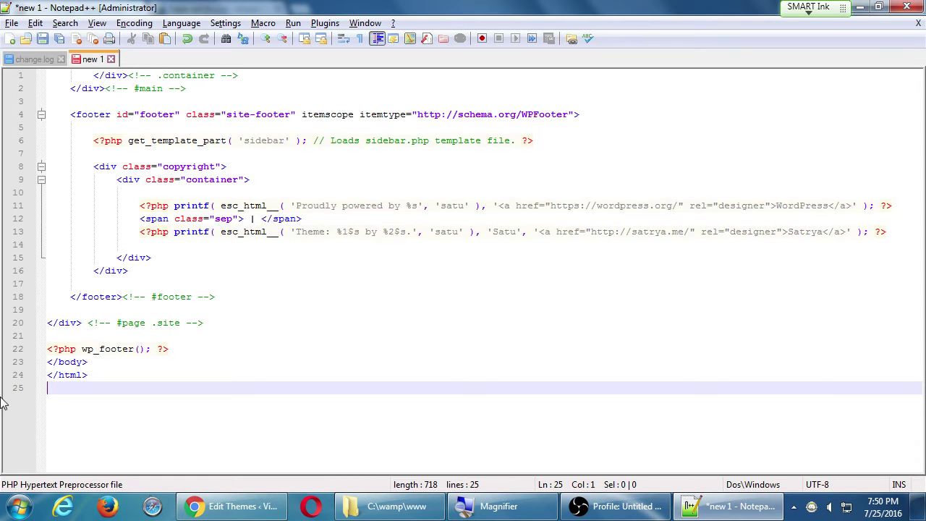
click(58, 323)
drag(302, 283, 309, 269)
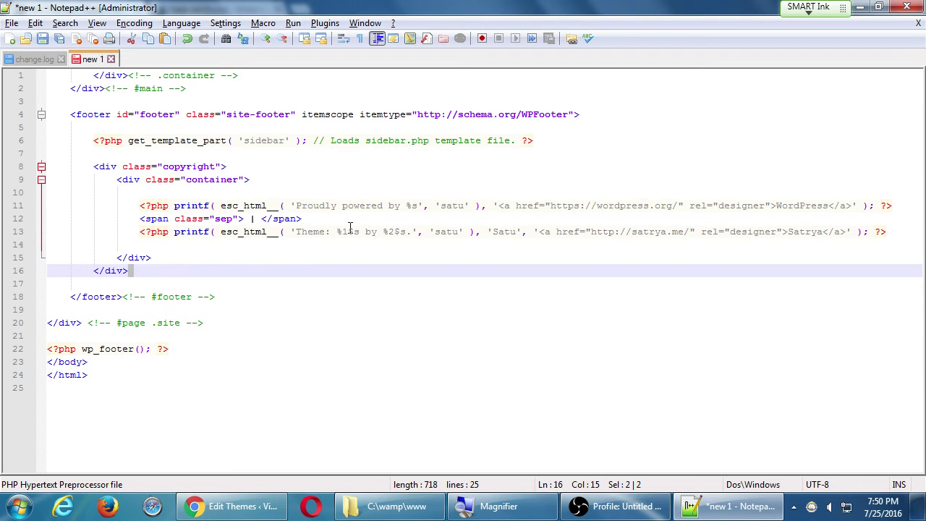
click(150, 206)
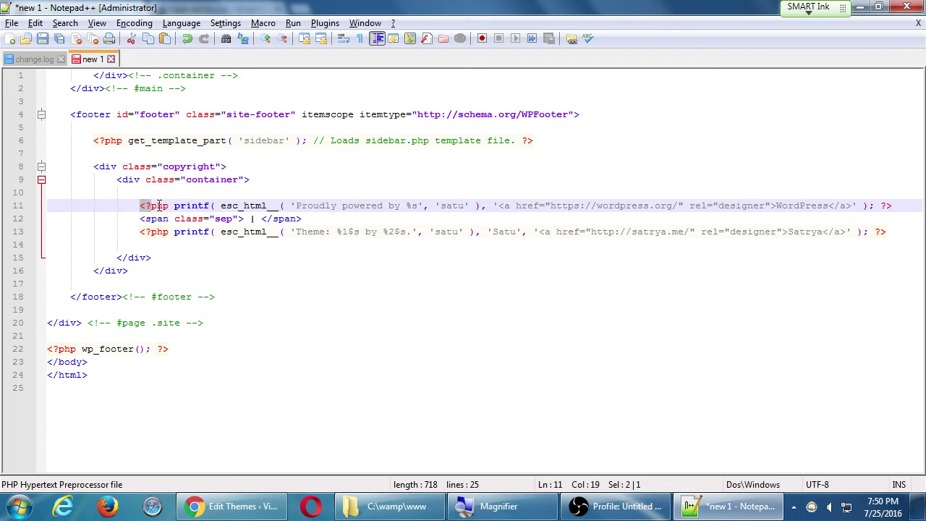
double_click(160, 207)
double_click(158, 180)
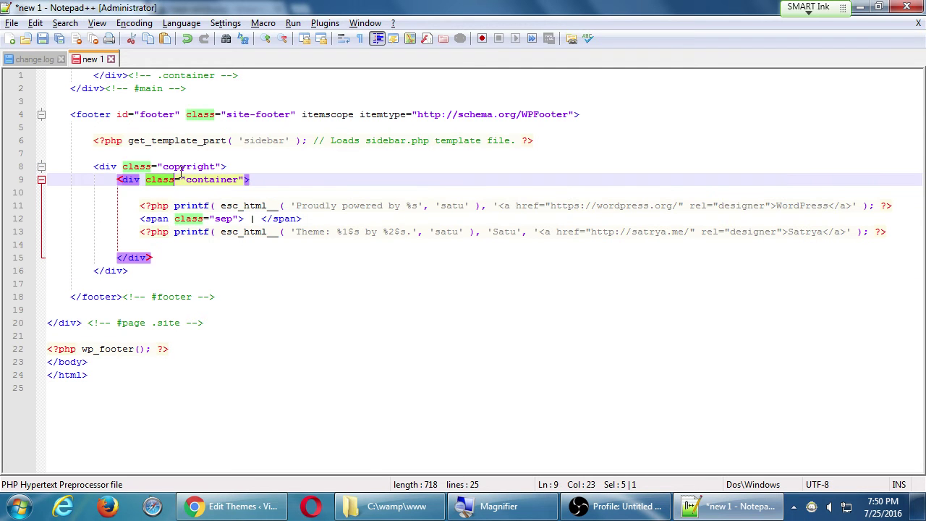
click(416, 139)
double_click(417, 139)
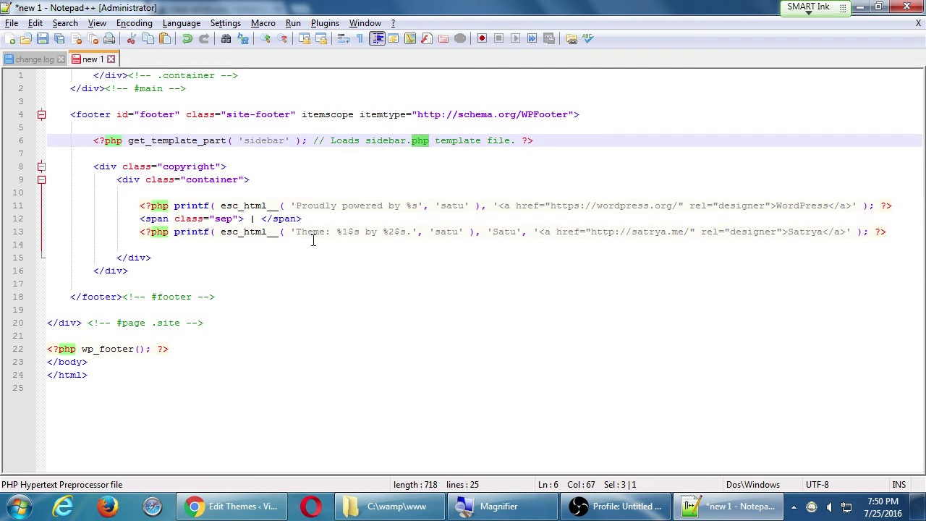
click(191, 307)
click(369, 352)
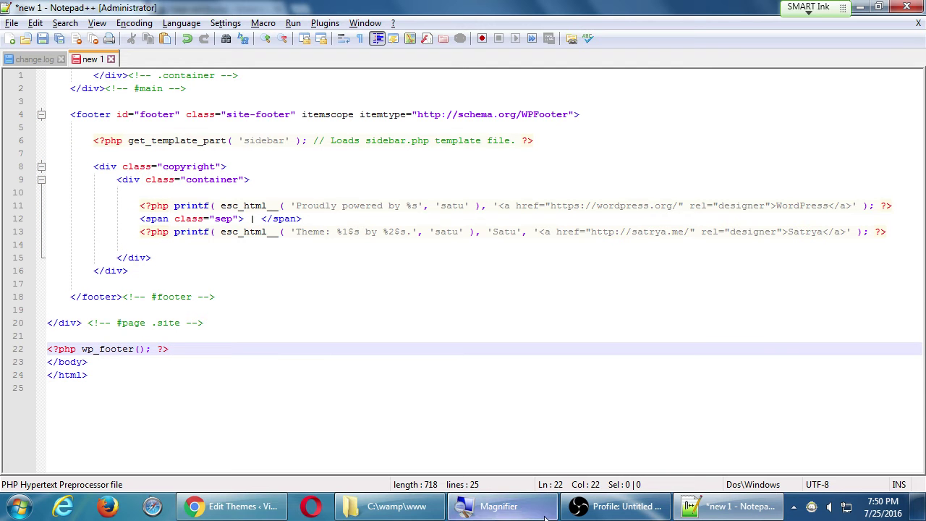
click(233, 506)
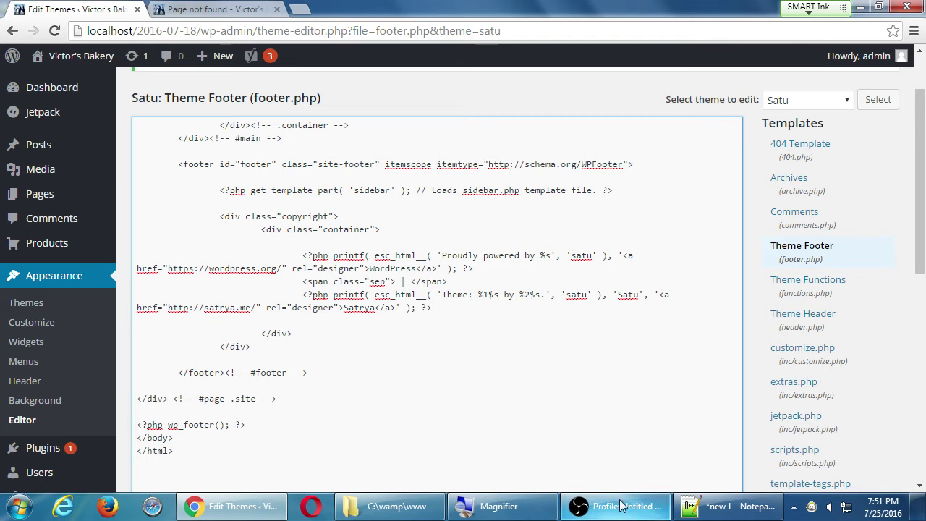
click(703, 504)
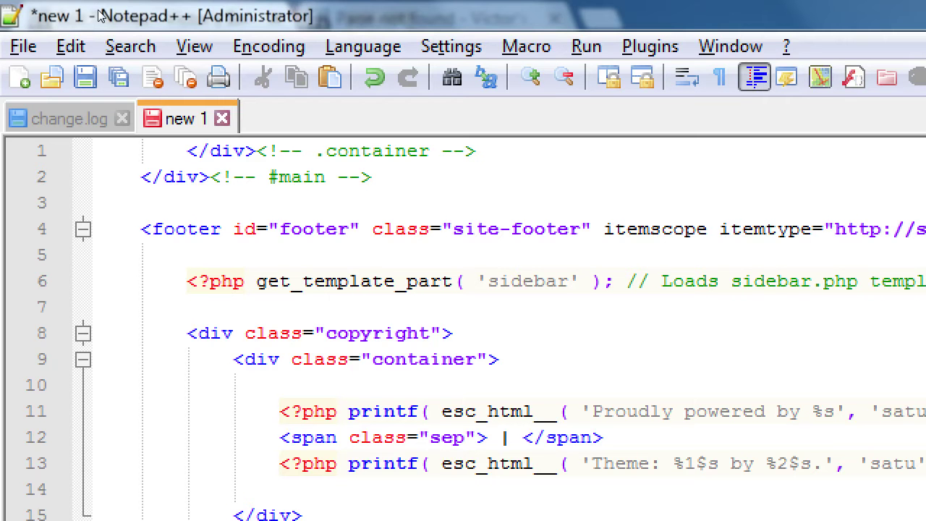
key(alt+Tab)
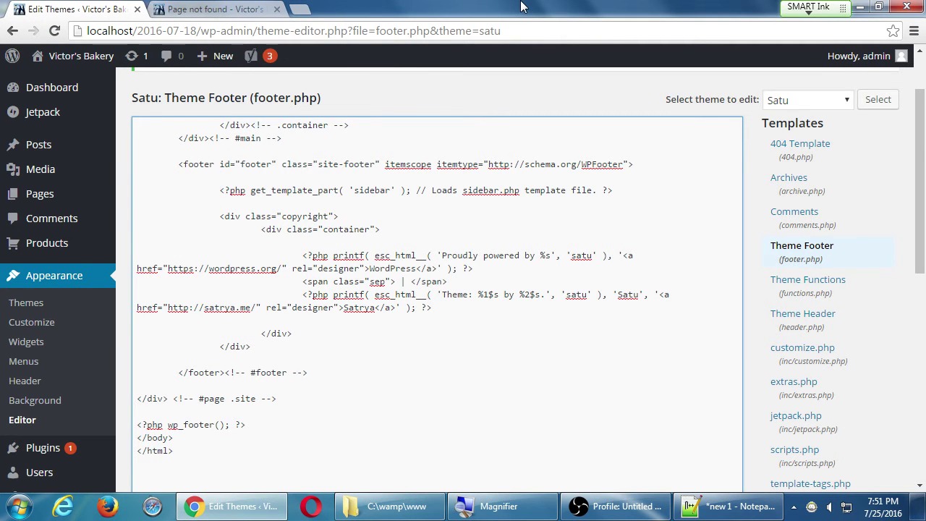
click(728, 512)
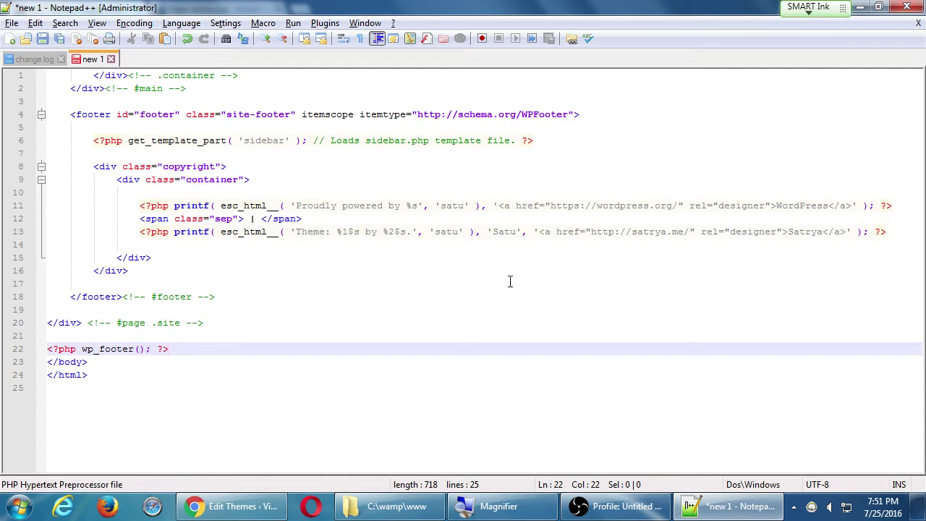
Close the pasted footer document in Notepad++ without saving and return to the theme editor in Chrome.
click(111, 58)
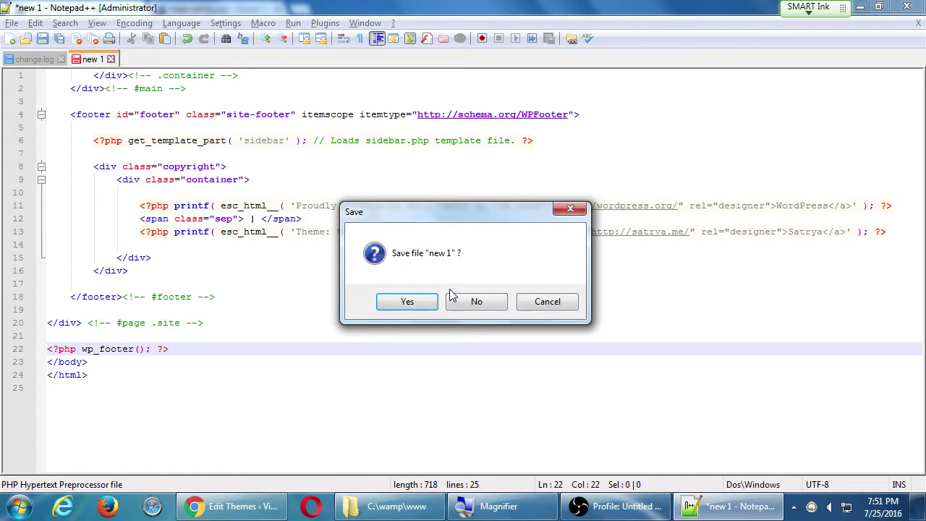
click(451, 297)
key(alt+Tab)
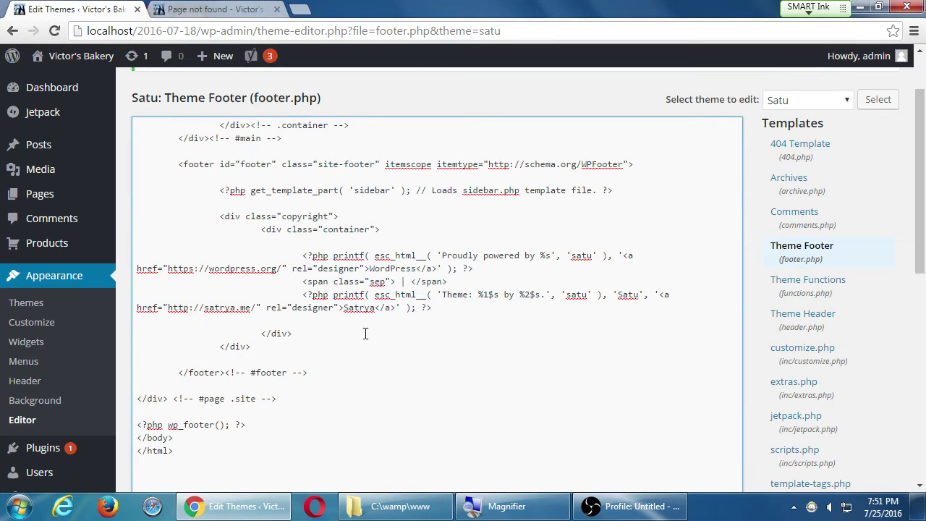
Select all the code of footer.php in the theme editor and copy it.
drag(187, 97, 260, 101)
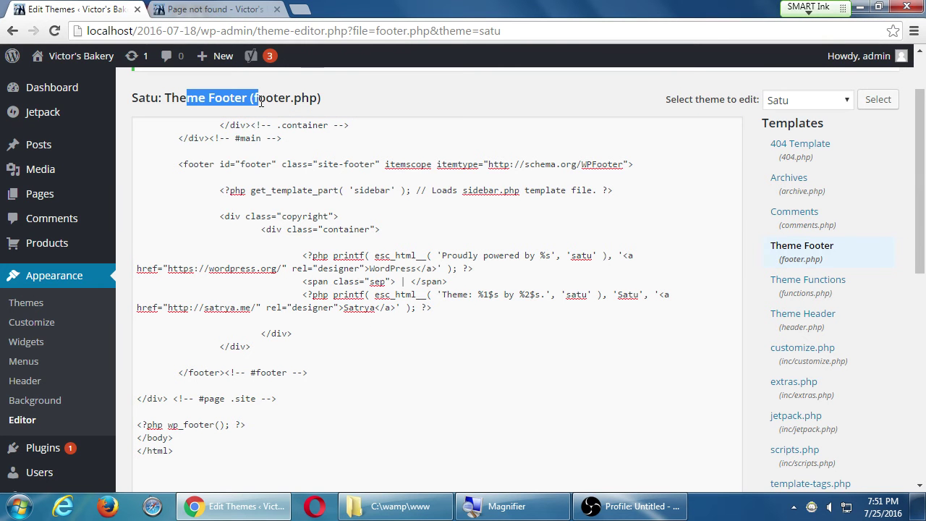
click(279, 102)
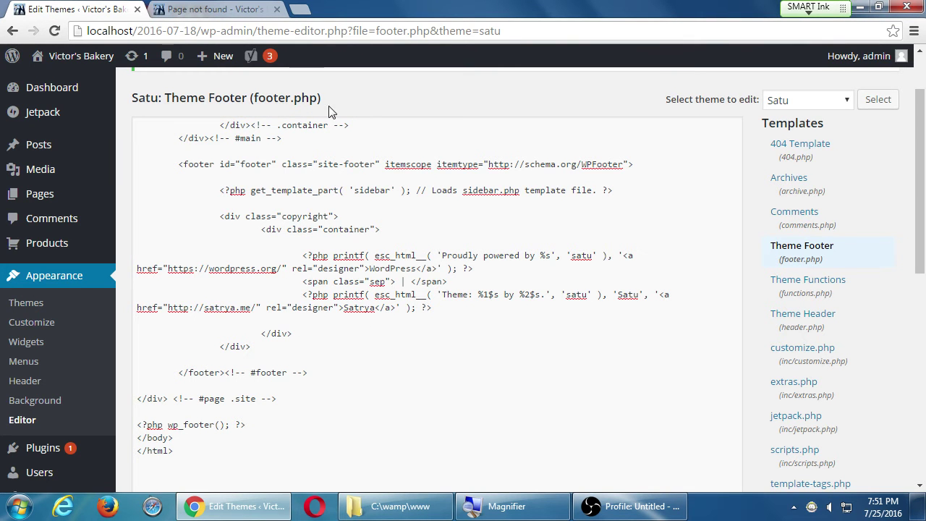
click(444, 380)
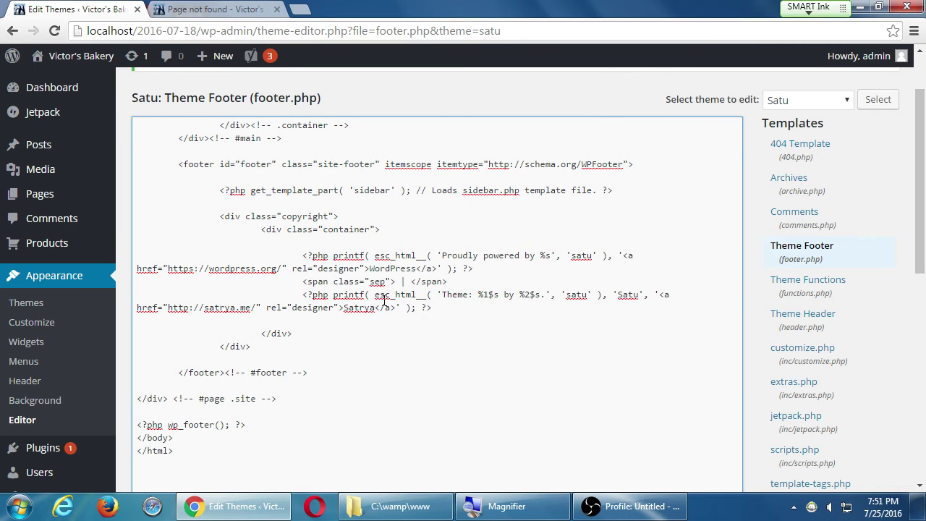
right_click(337, 311)
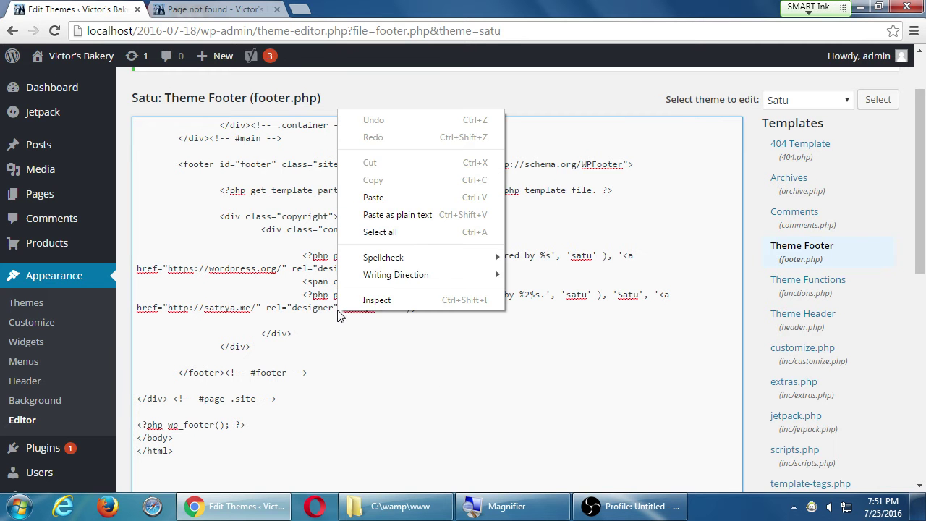
click(403, 232)
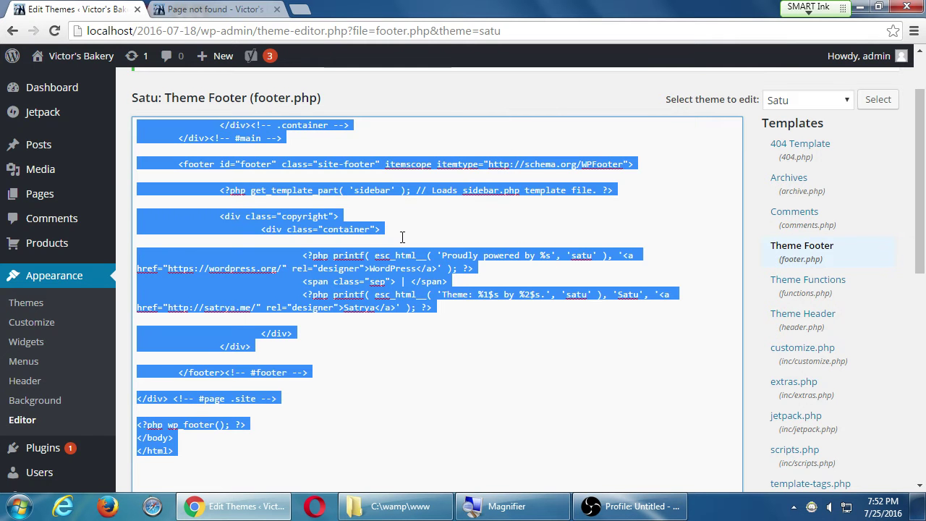
right_click(239, 229)
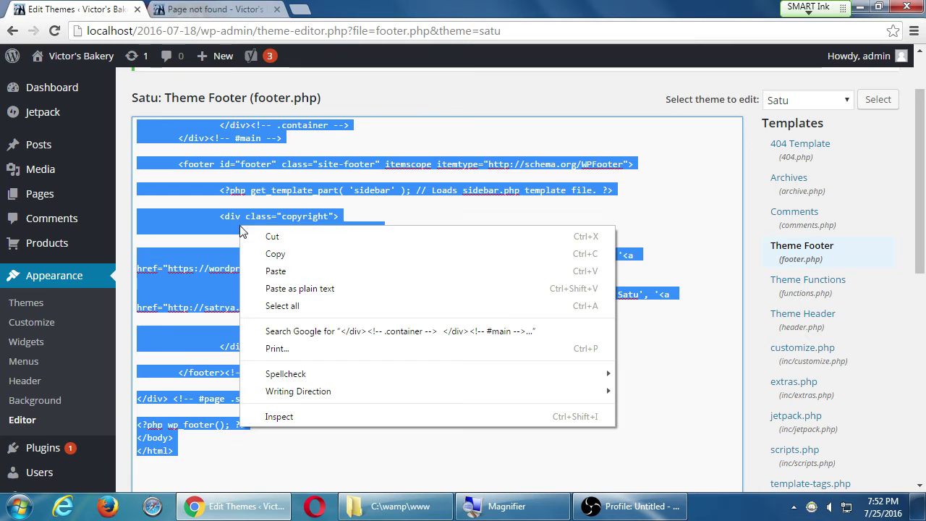
click(273, 254)
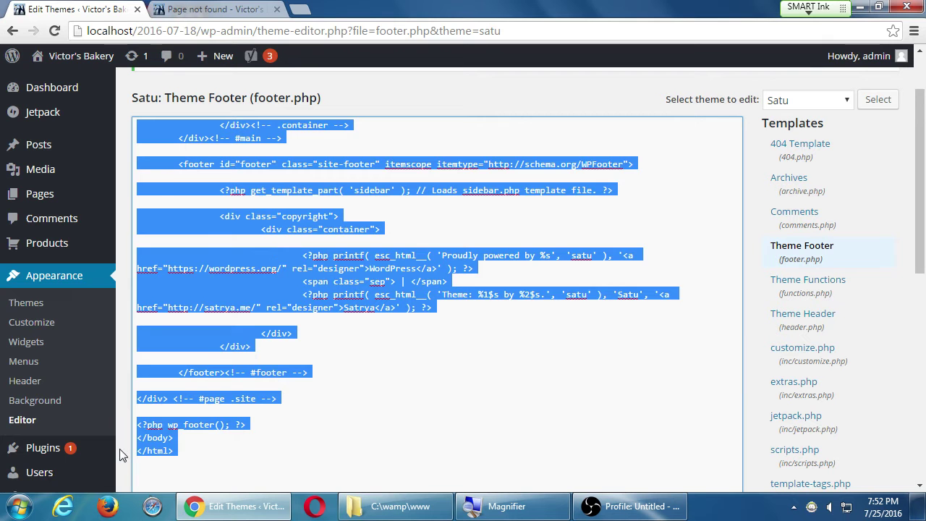
Search the Windows programs for "notepad" and launch Notepad++.
click(16, 507)
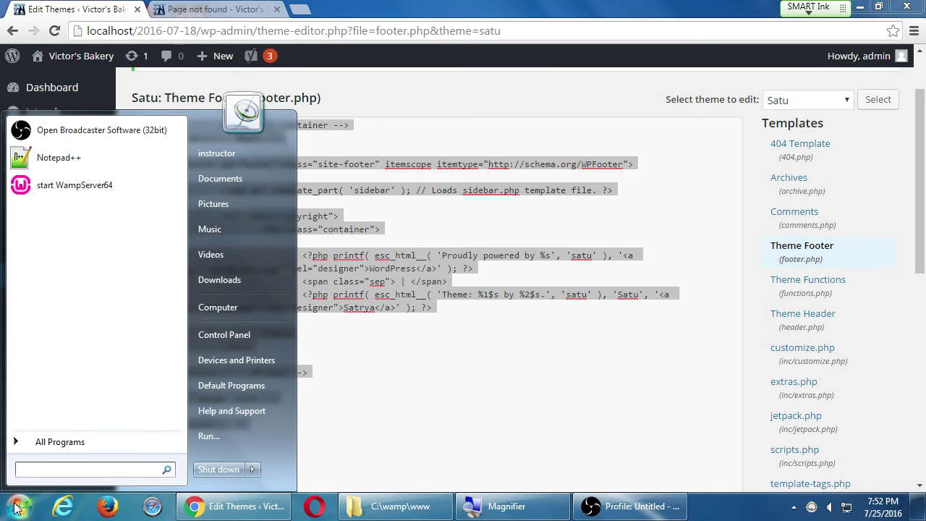
text(NOTE)
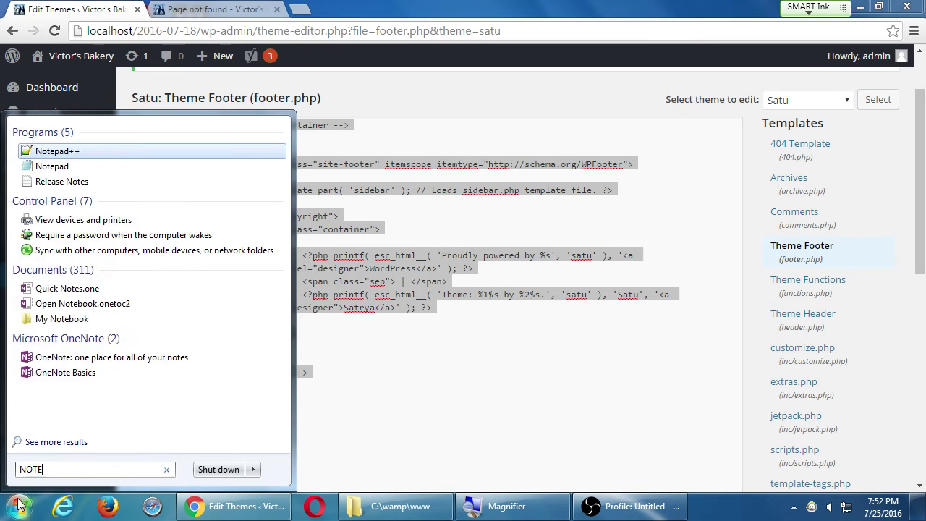
key(BackSpace)
key(BackSpace)
key(BackSpace)
key(BackSpace)
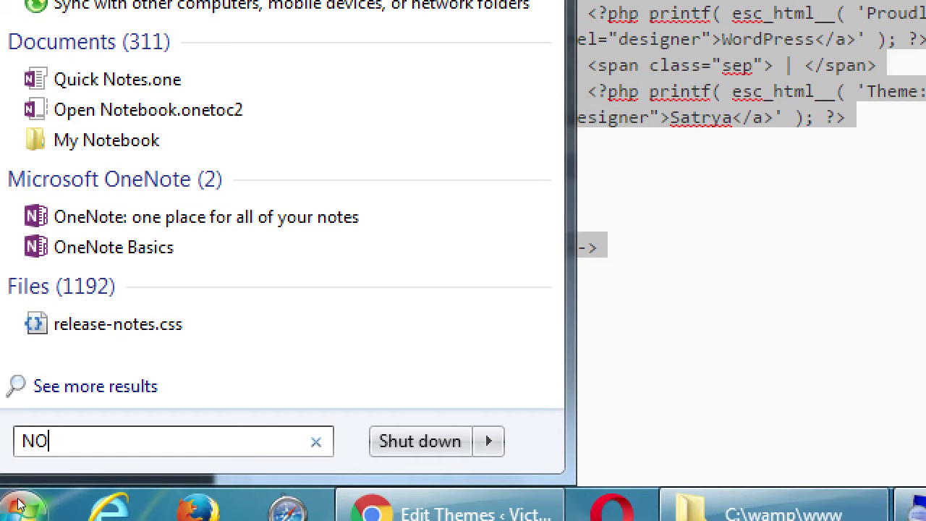
text(notepad)
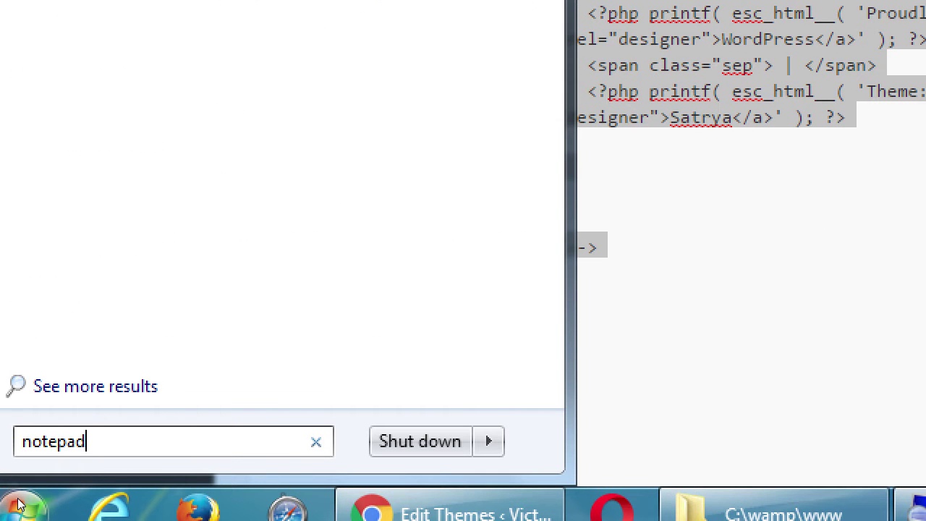
key(Down)
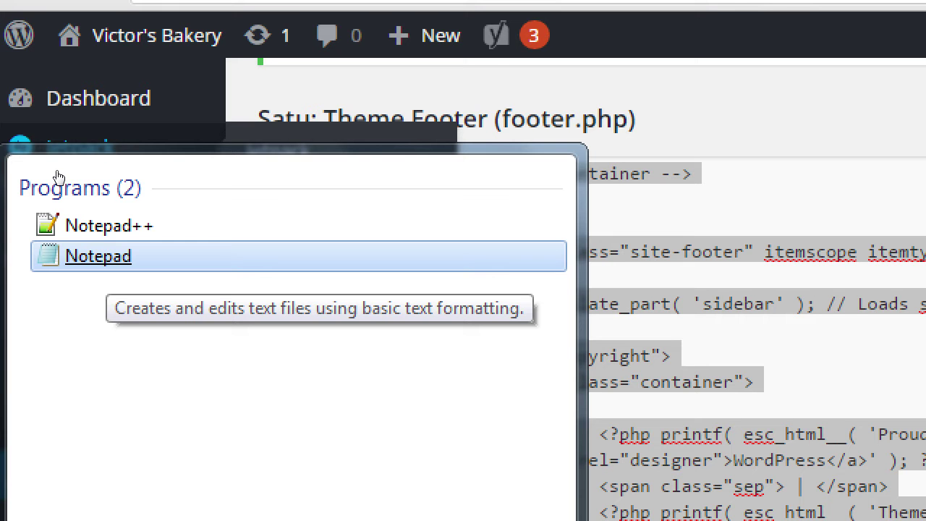
key(Up)
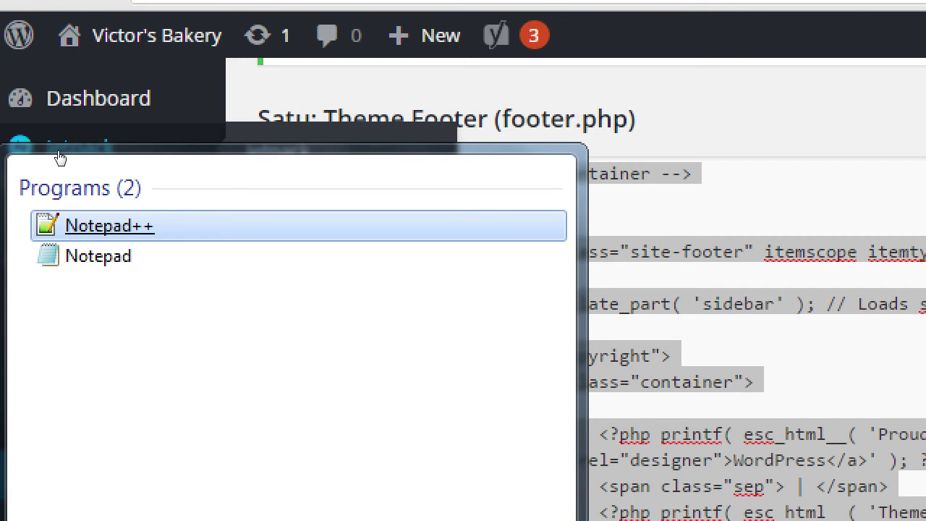
key(Return)
key(super+minus)
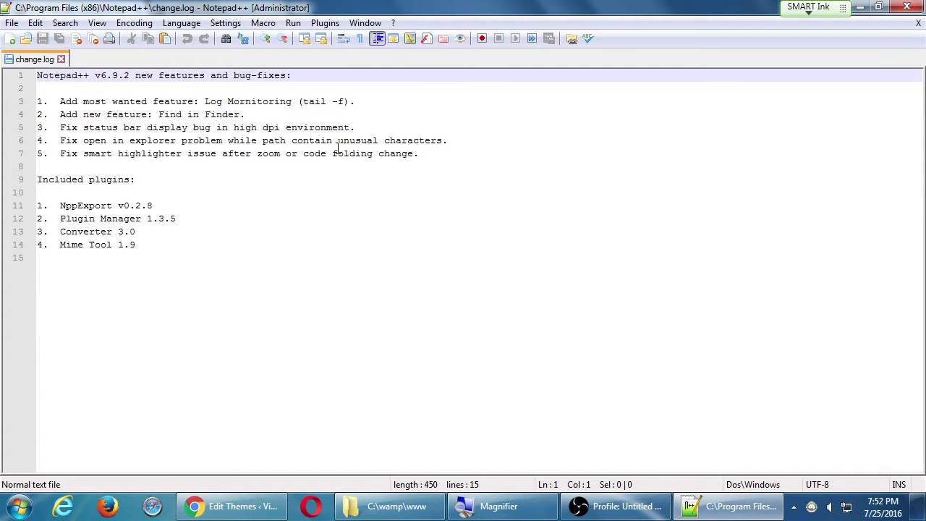
Create a new document in Notepad++ and paste the copied footer.php code into it.
key(super+plus)
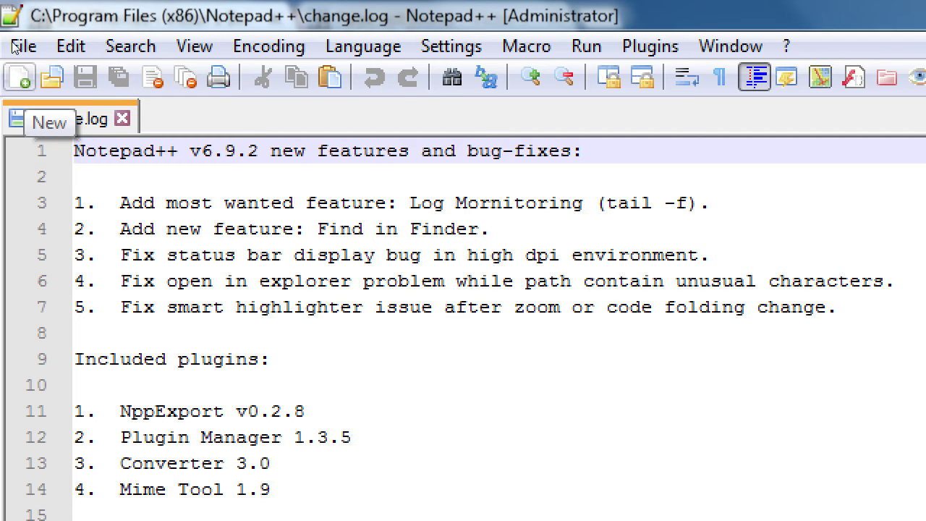
key(ctrl+n)
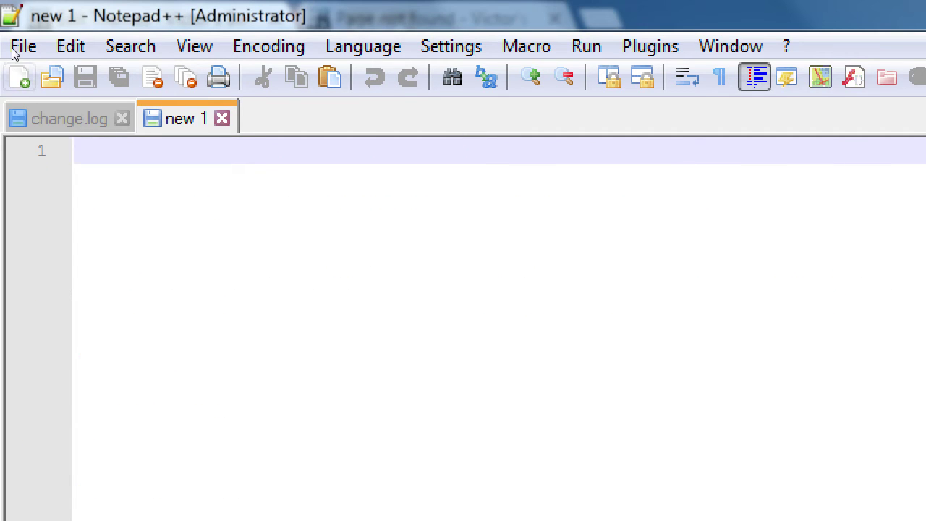
key(Menu)
key(Down)
key(Down)
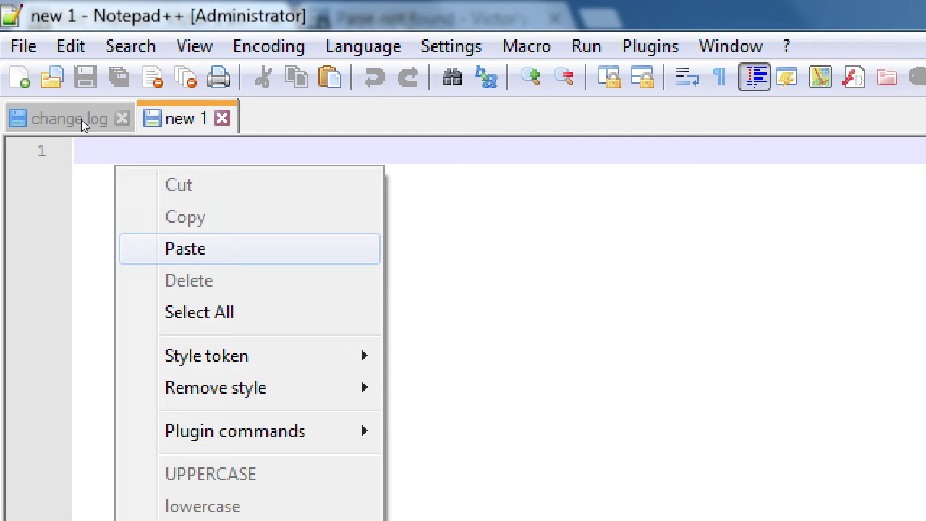
key(Return)
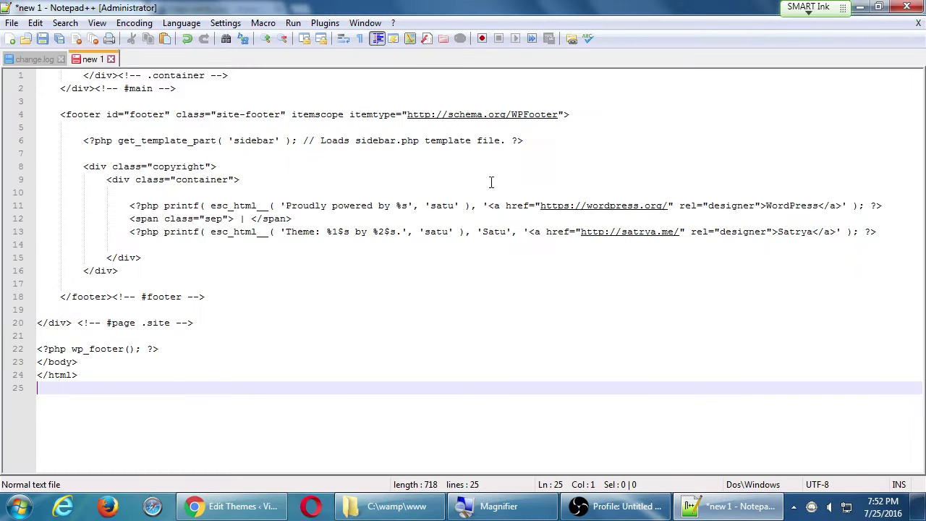
Compare the pasted code with the original footer.php in Chrome's theme editor, and return to Notepad++.
click(247, 360)
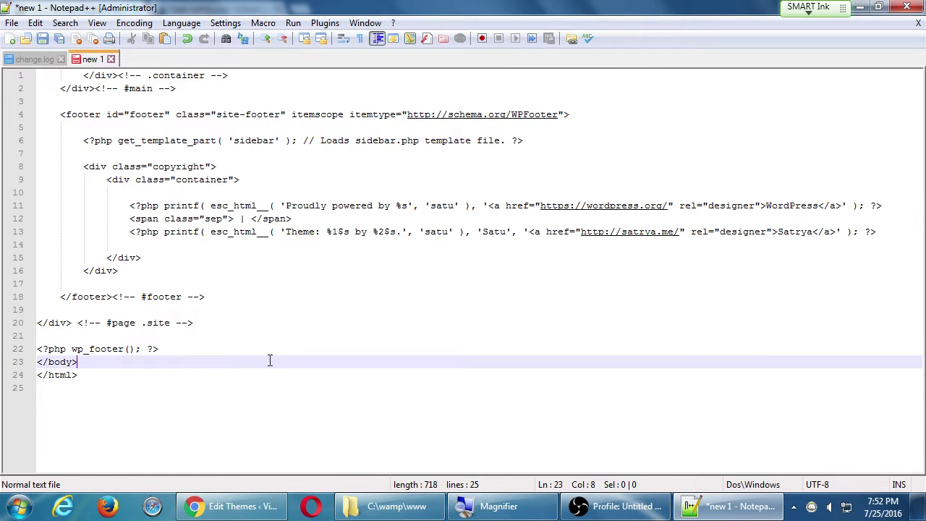
click(232, 514)
click(409, 341)
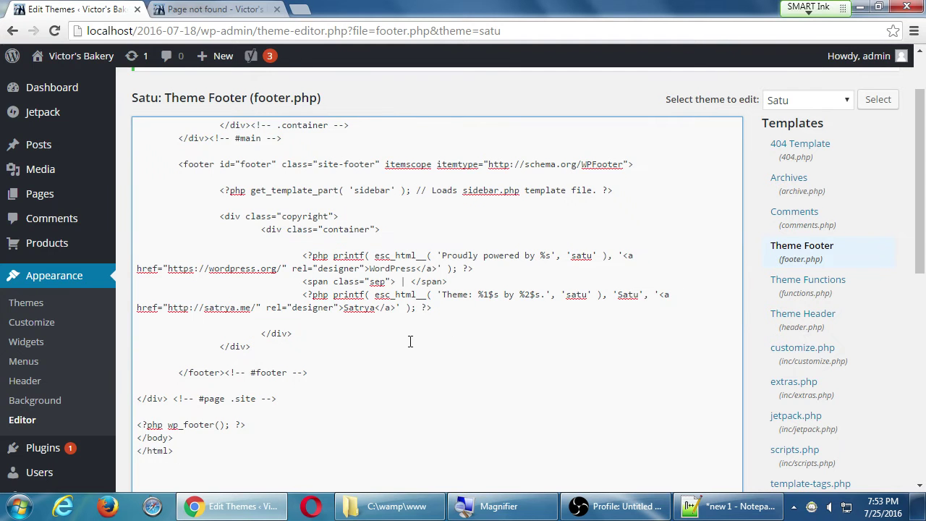
click(727, 506)
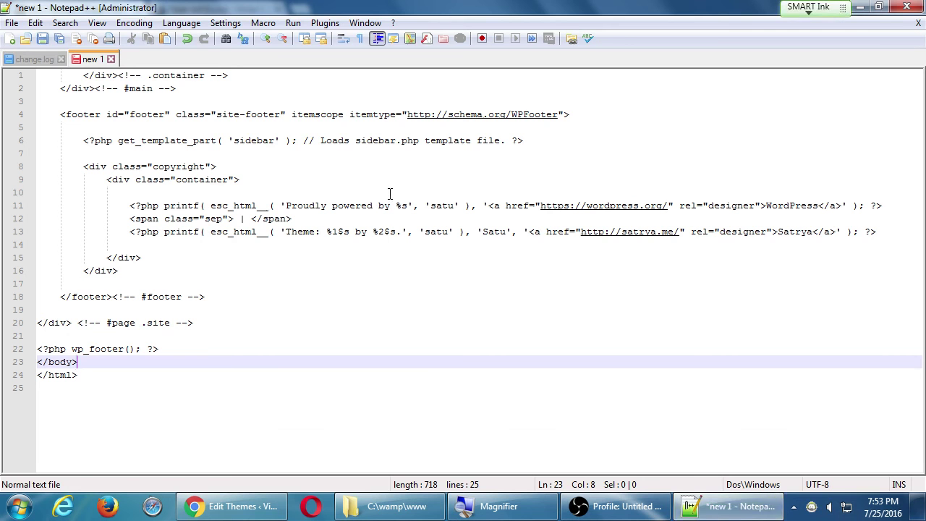
Set the language of the pasted footer document to PHP.
key(super+plus)
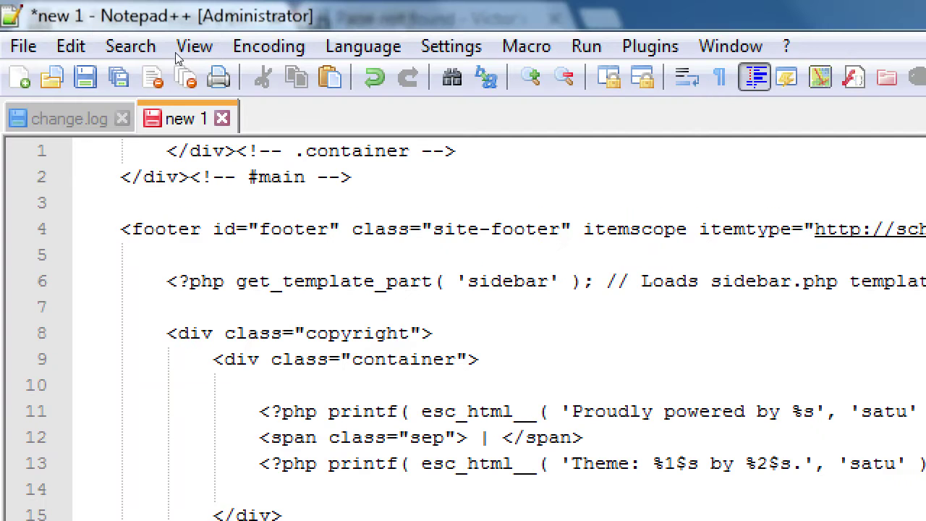
key(alt+l)
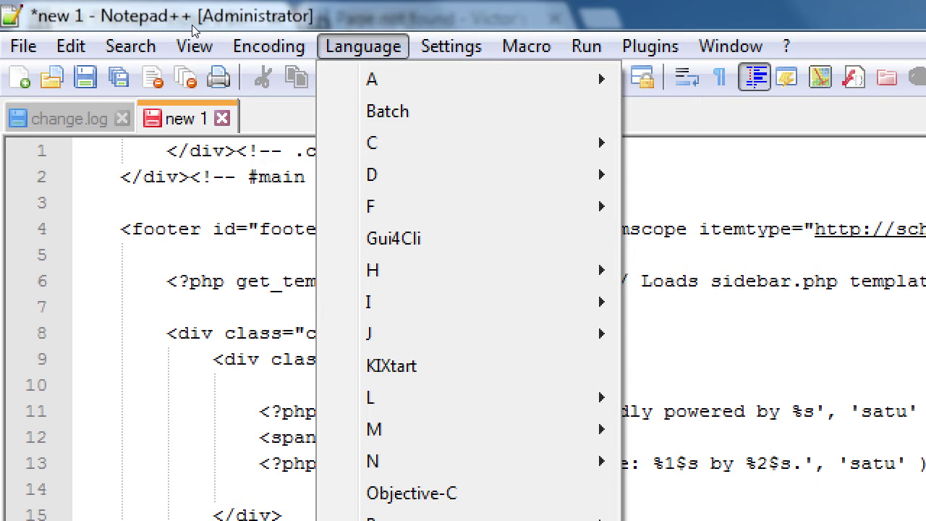
key(Escape)
key(alt+l)
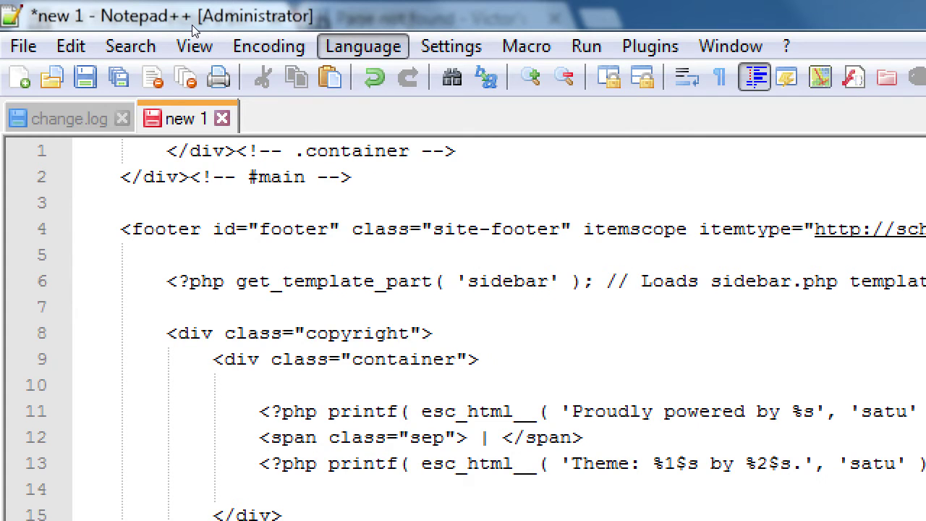
key(Escape)
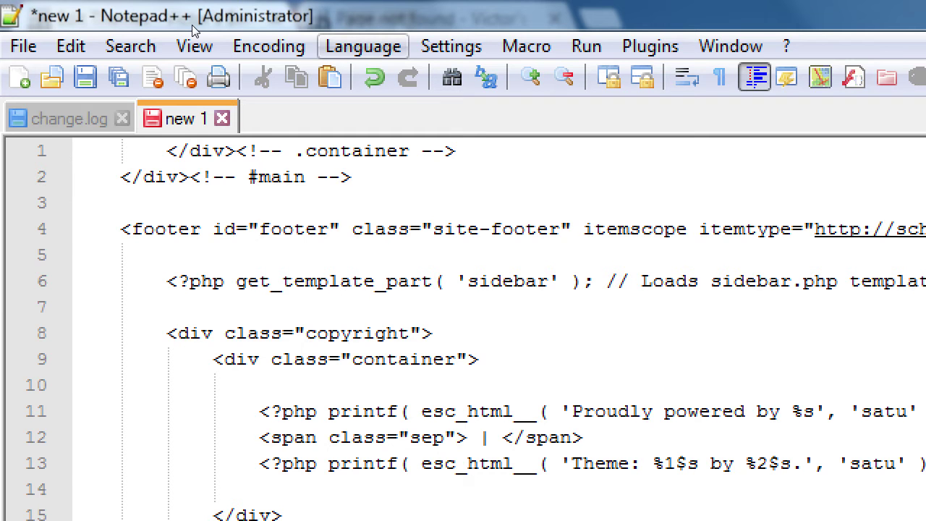
key(Down)
key(Down)
key(Down)
key(Down)
key(Down)
key(Down)
key(Down)
key(Down)
key(Down)
key(Down)
key(Down)
key(Down)
key(Down)
key(Down)
key(Down)
key(Down)
key(Down)
key(Down)
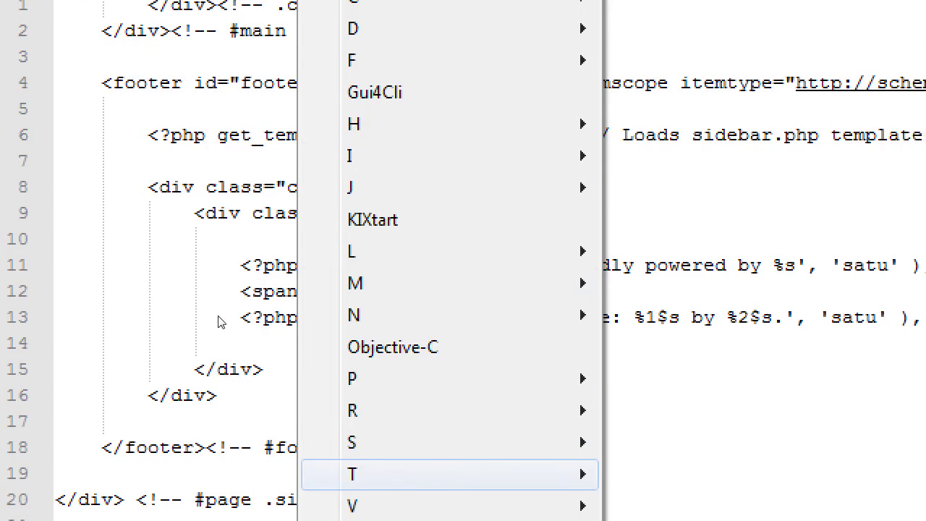
key(Up)
key(Up)
key(Right)
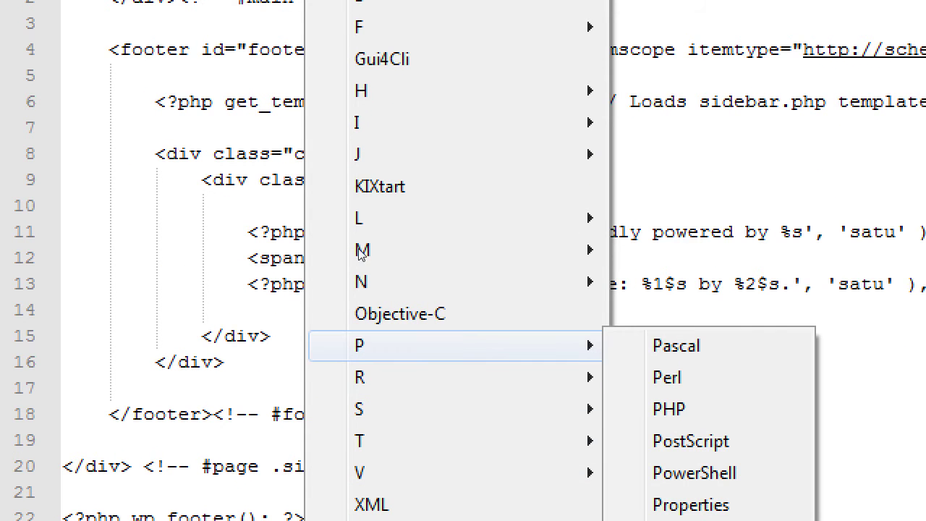
key(Down)
key(Down)
key(Down)
key(Return)
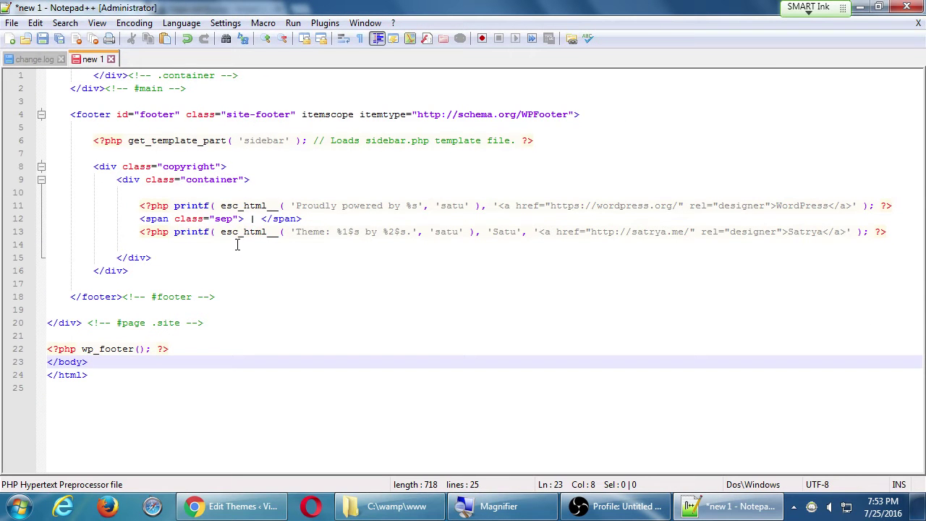
Examine the matching footer and div tags, the container block's code folding, and the closing body and html tags.
double_click(95, 114)
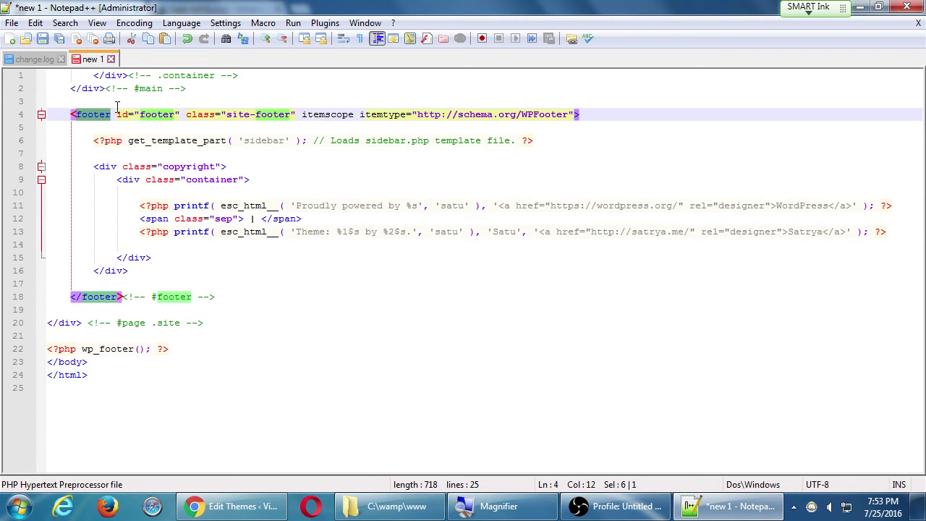
click(269, 157)
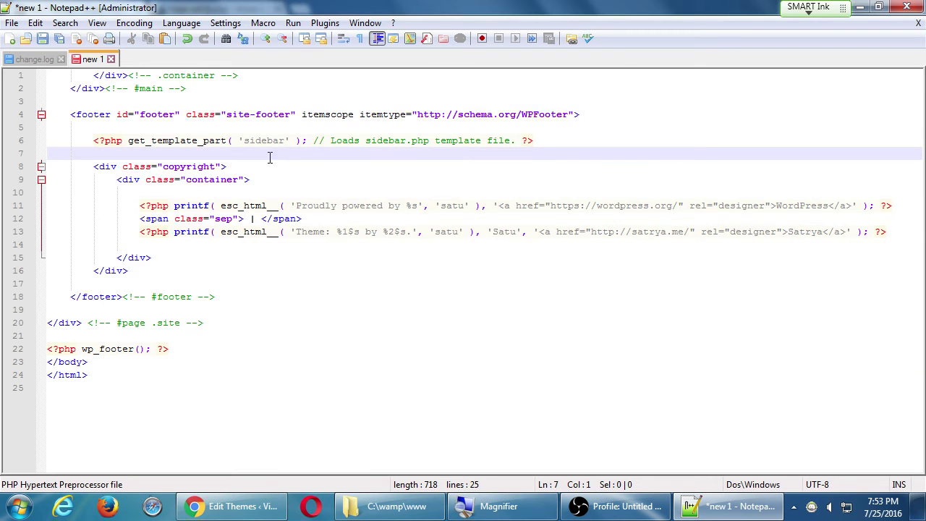
click(41, 179)
click(41, 180)
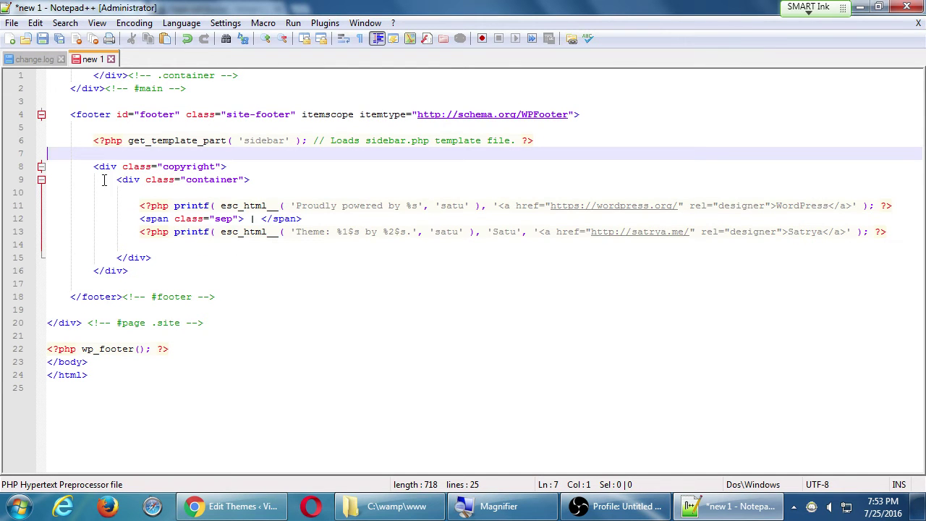
click(127, 180)
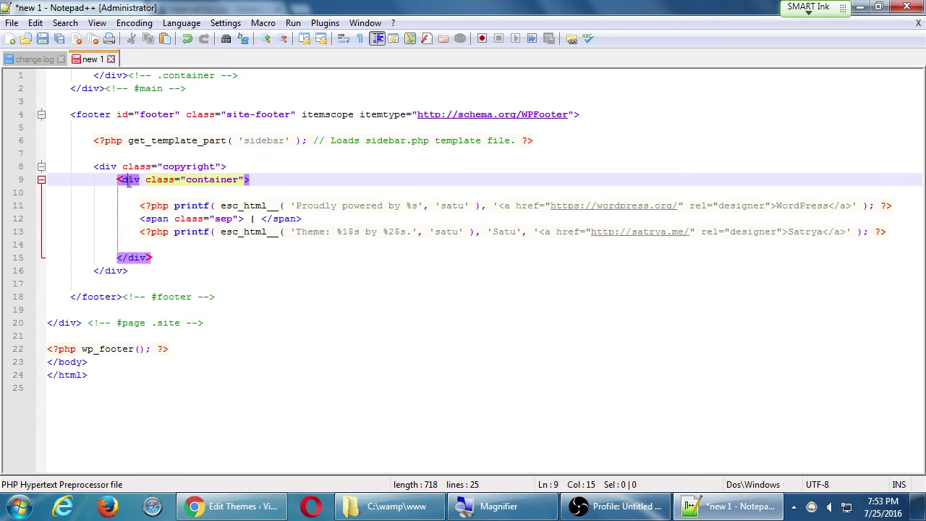
click(100, 297)
click(96, 305)
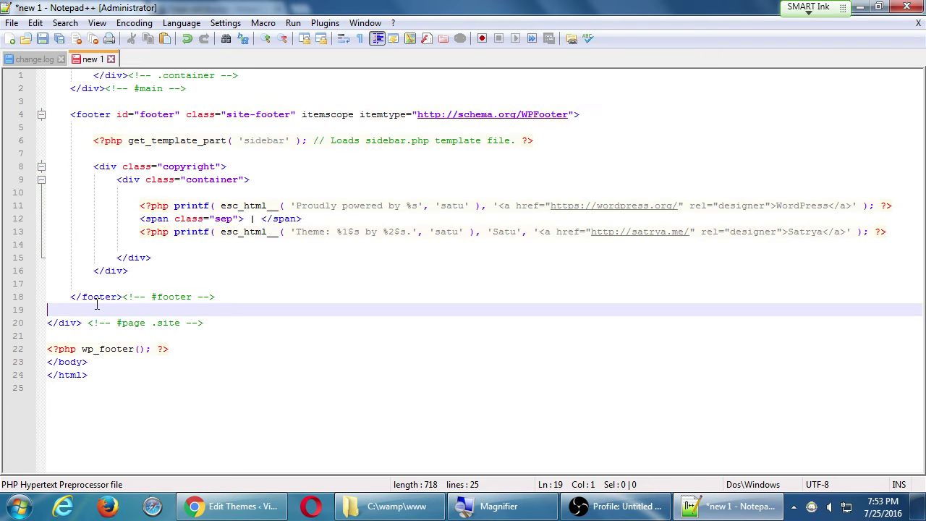
click(96, 297)
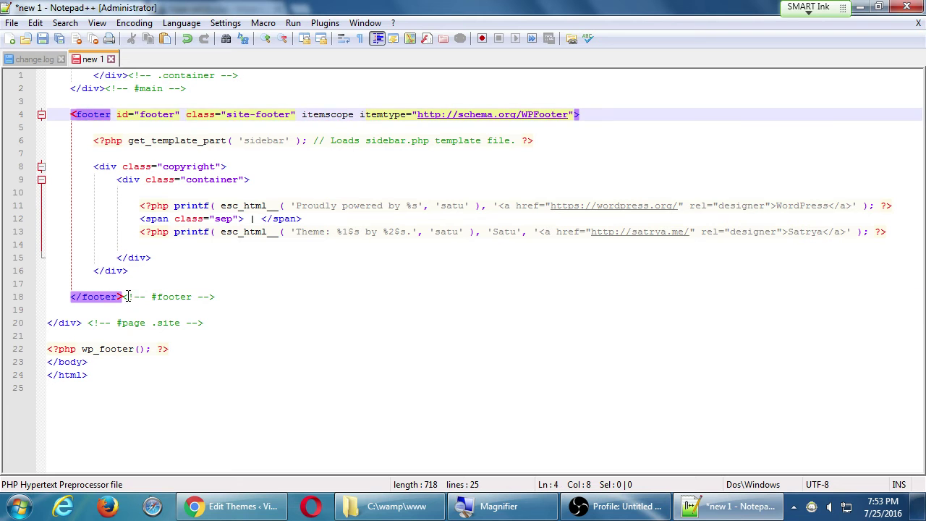
click(71, 362)
click(70, 375)
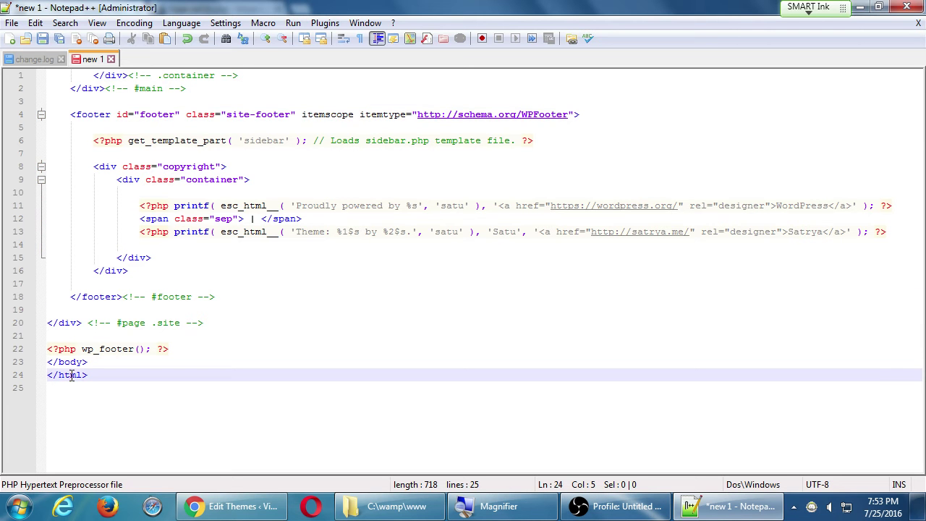
click(95, 114)
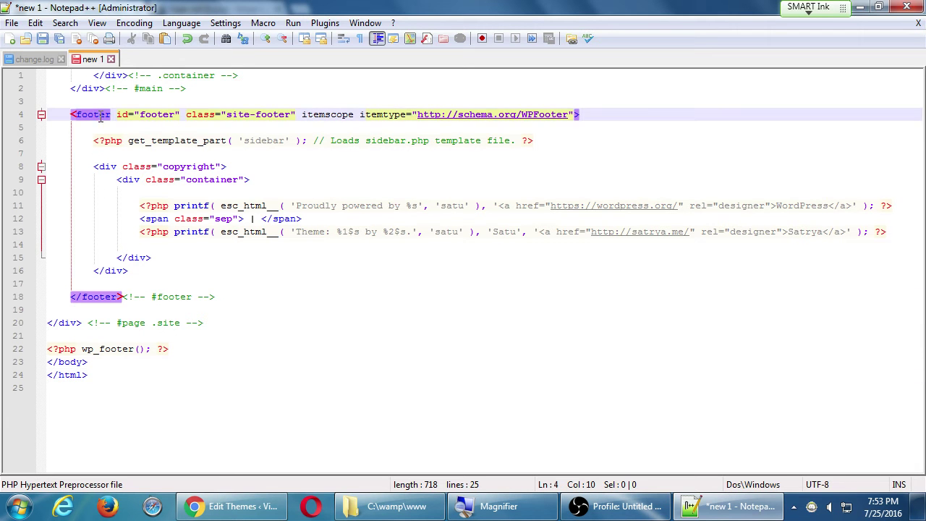
click(629, 142)
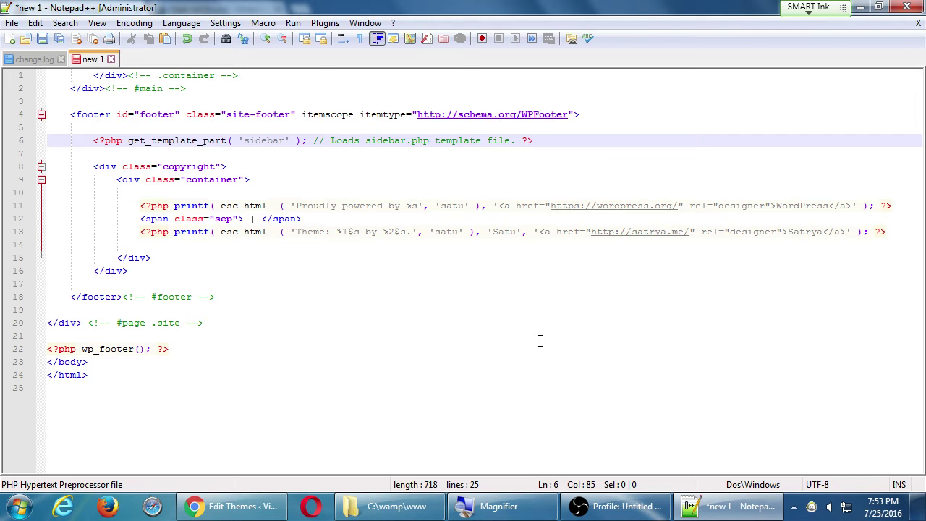
Switch between the theme editor in Chrome and Notepad++ to compare the footer's PHP printf lines in both.
click(259, 510)
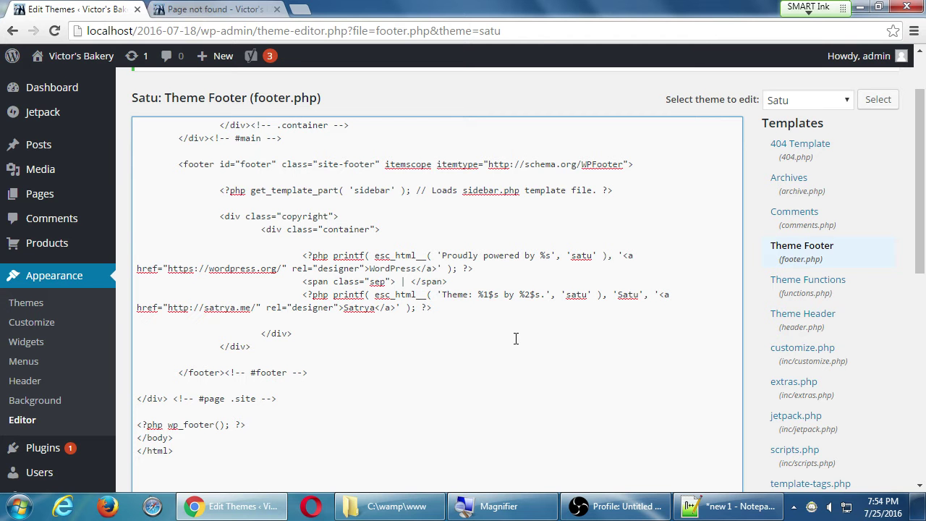
key(alt+Tab)
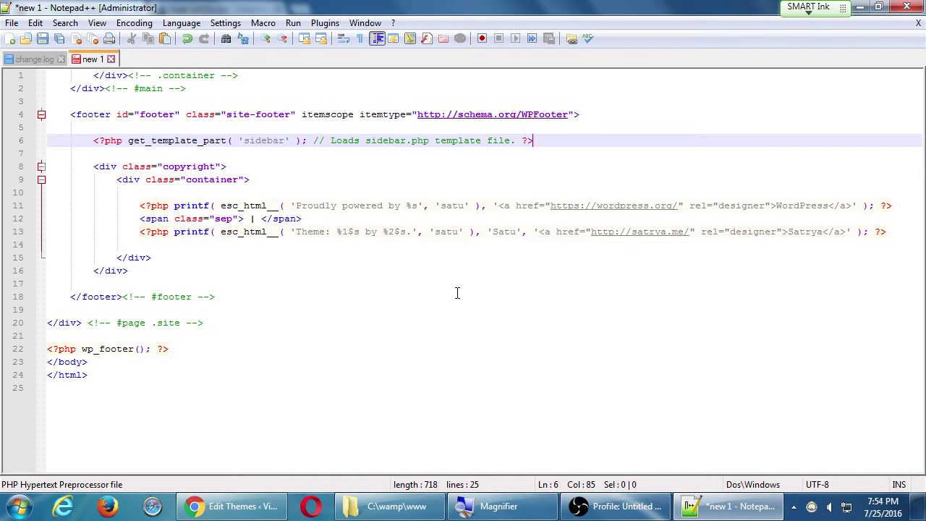
key(alt+Tab)
key(alt+Tab)
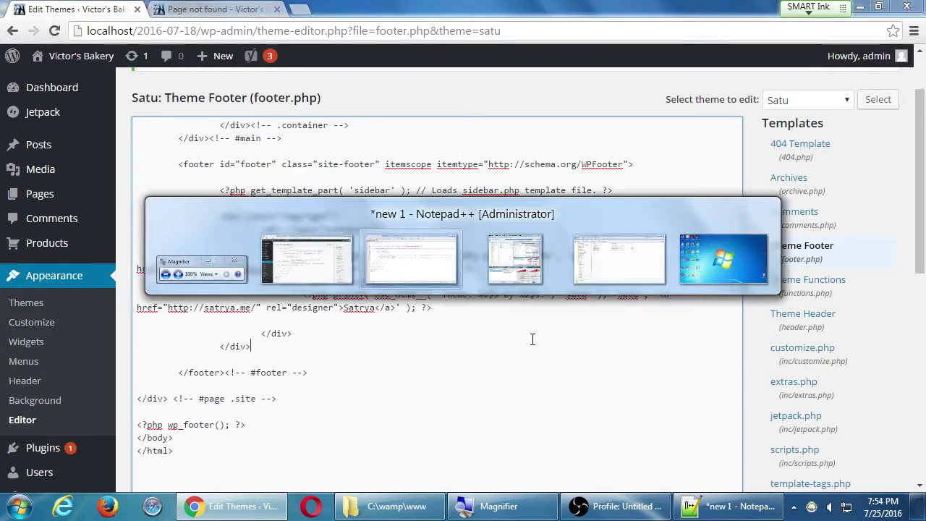
click(379, 362)
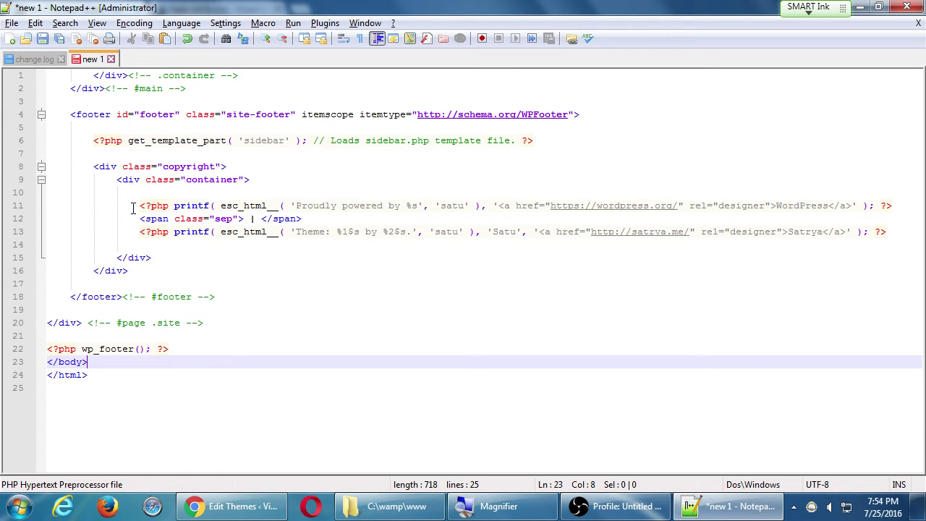
click(166, 205)
key(alt+Tab)
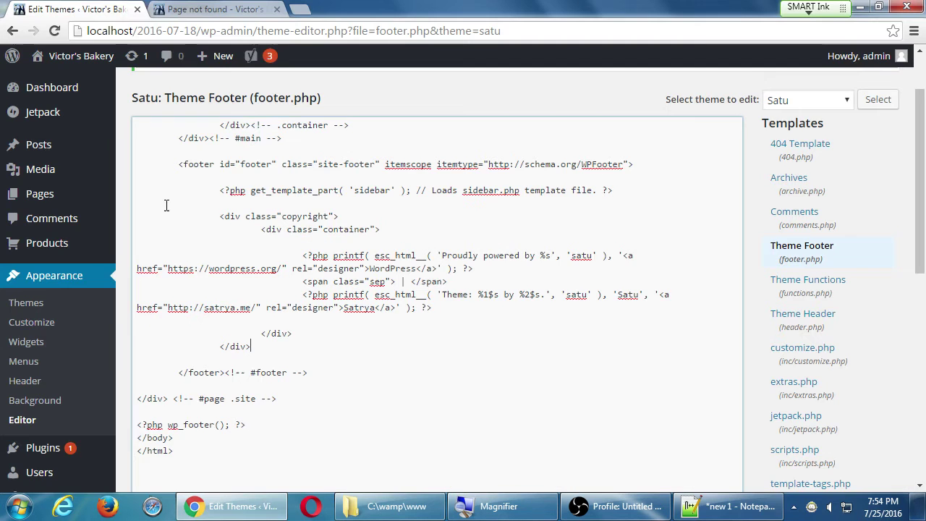
Back in Notepad++, examine the first printf line's "Proudly powered by" text, its 'satu' value and the WordPress link.
scroll(369, 376, down, 3)
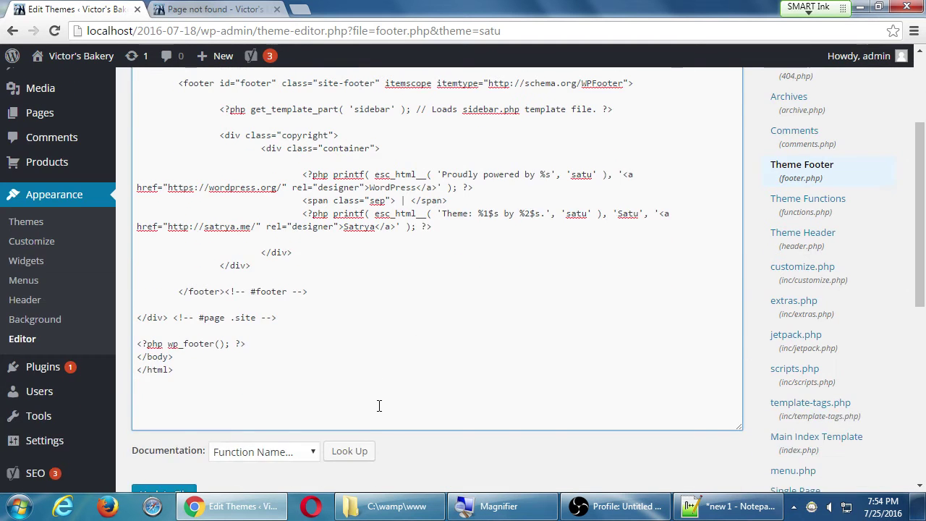
key(alt+Tab)
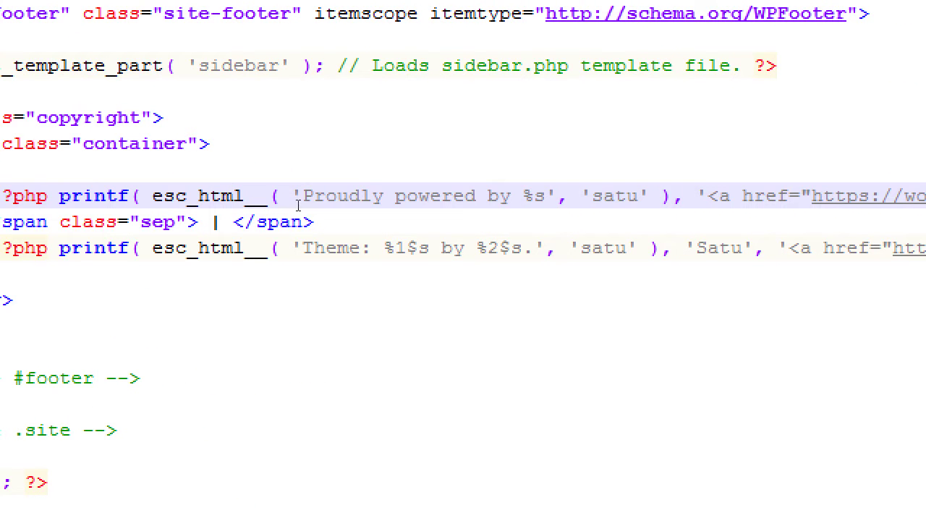
click(302, 204)
double_click(302, 205)
double_click(418, 197)
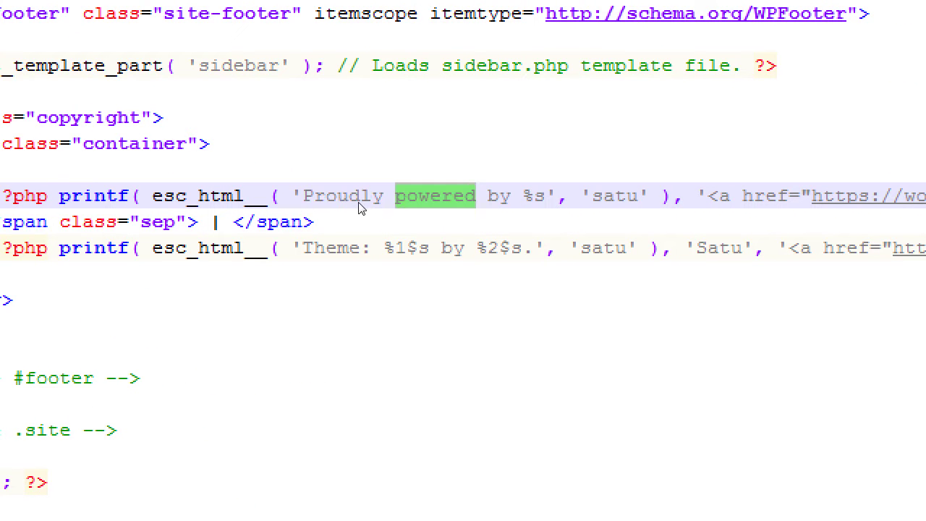
key(ctrl+Right)
key(ctrl+shift+Right)
key(Right)
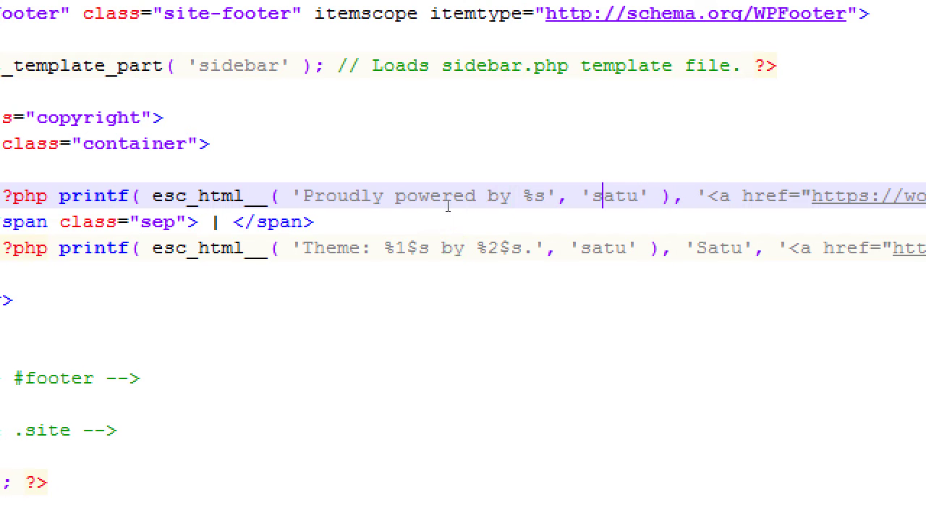
key(ctrl+Right)
key(ctrl+Right)
key(ctrl+Right)
key(ctrl+Right)
key(ctrl+shift+Right)
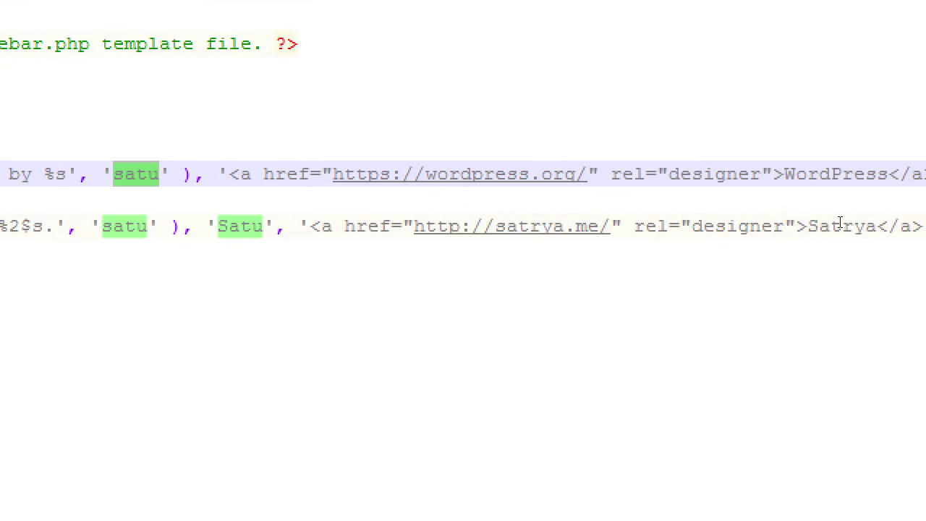
key(ctrl+Right)
key(ctrl+Right)
key(ctrl+Right)
key(ctrl+Right)
key(ctrl+Right)
key(ctrl+Right)
key(ctrl+Right)
key(ctrl+Right)
key(ctrl+Right)
key(ctrl+Right)
key(ctrl+Right)
key(ctrl+Right)
key(ctrl+Right)
key(ctrl+Right)
key(ctrl+Right)
key(ctrl+shift+Right)
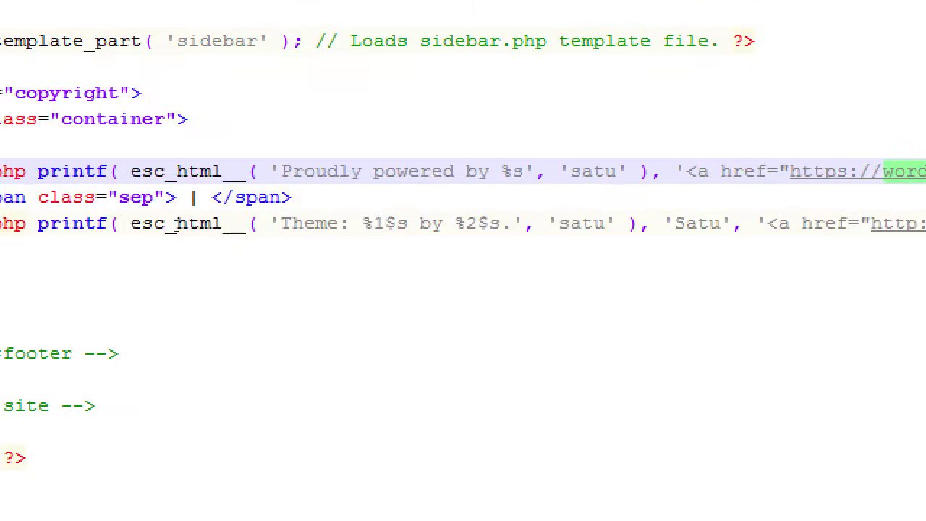
Examine the second printf line's Theme text, placeholders, 'Satu' values and designer link, comparing it with the WordPress line.
click(162, 227)
key(ctrl+Right)
key(ctrl+Right)
key(ctrl+shift+Right)
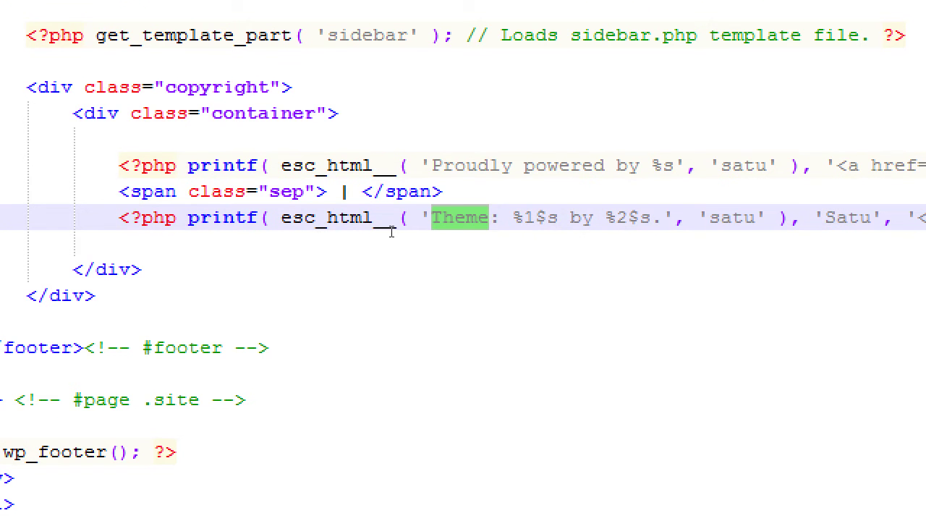
key(ctrl+Right)
key(ctrl+Right)
key(ctrl+Right)
key(ctrl+Right)
key(ctrl+Right)
key(ctrl+Right)
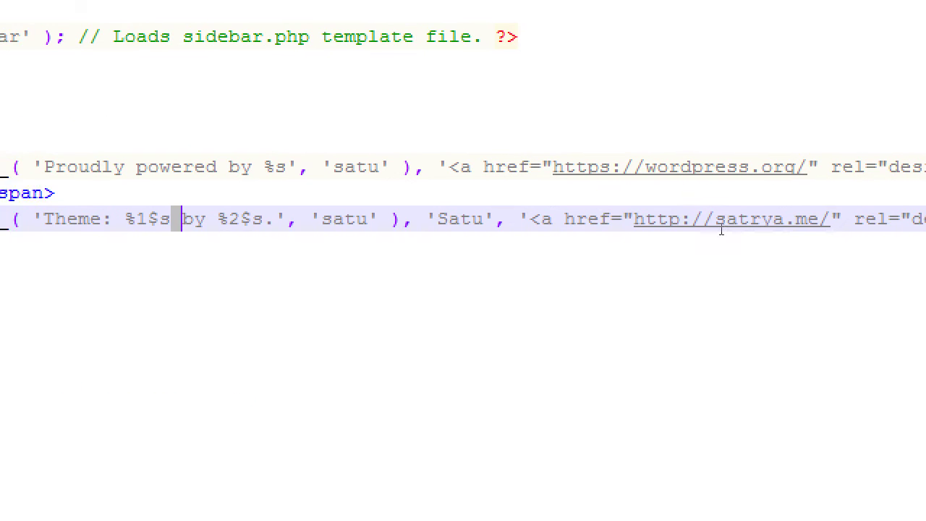
key(ctrl+Right)
key(ctrl+Right)
key(ctrl+Right)
key(ctrl+Right)
key(ctrl+Right)
key(ctrl+Right)
key(ctrl+Right)
key(ctrl+Right)
key(ctrl+Right)
key(ctrl+Right)
key(ctrl+Right)
key(ctrl+shift+Right)
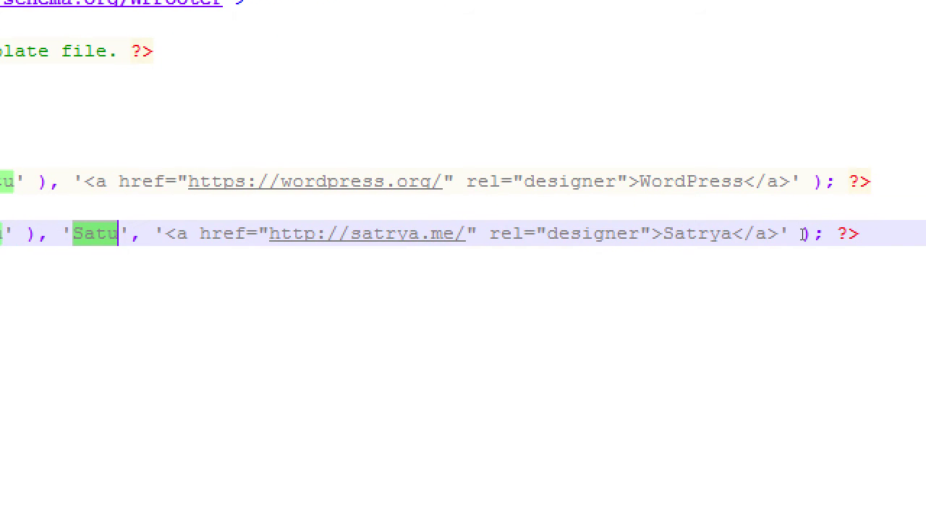
key(ctrl+Right)
key(ctrl+Right)
key(ctrl+Right)
key(ctrl+Right)
key(ctrl+Right)
key(ctrl+Right)
key(ctrl+Right)
key(ctrl+Right)
key(ctrl+Right)
key(ctrl+Right)
key(ctrl+Right)
key(ctrl+Right)
key(ctrl+Right)
key(ctrl+Right)
key(ctrl+Right)
key(ctrl+shift+Right)
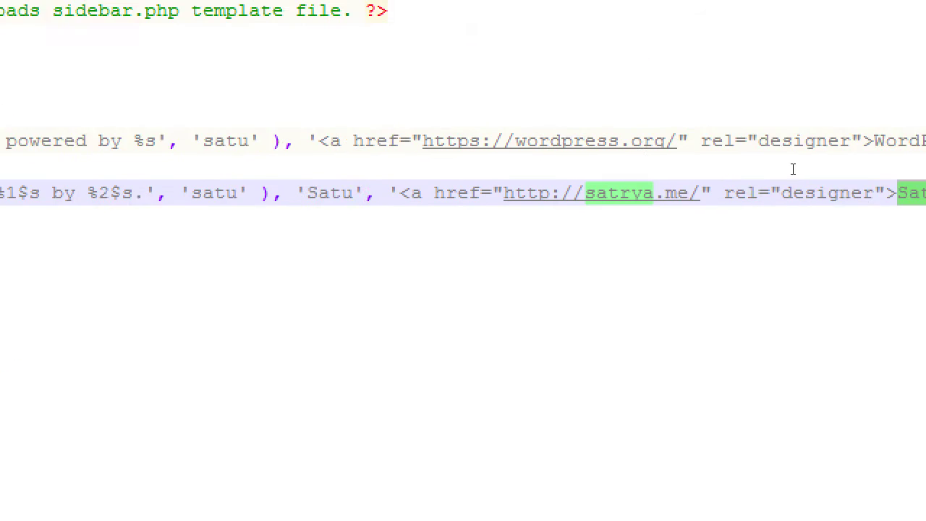
key(Up)
key(ctrl+Left)
key(ctrl+shift+Right)
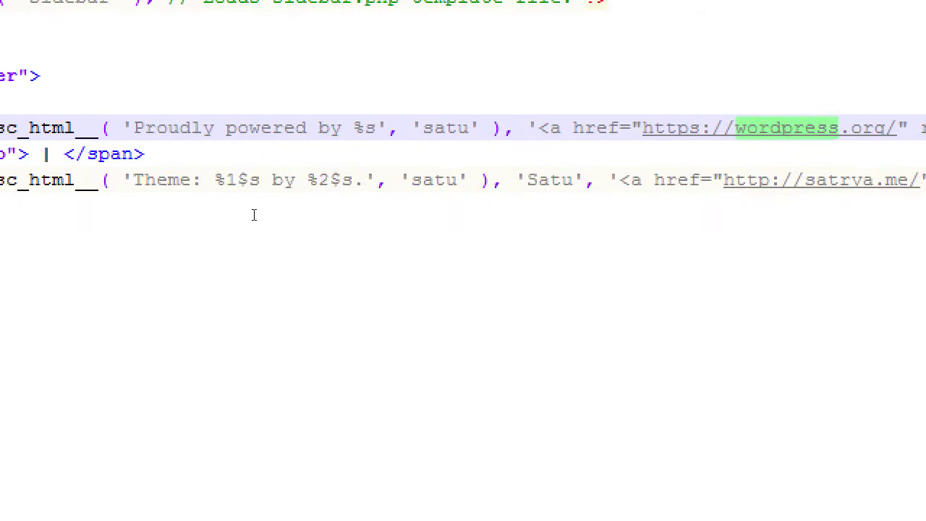
key(Down)
key(ctrl+shift+Right)
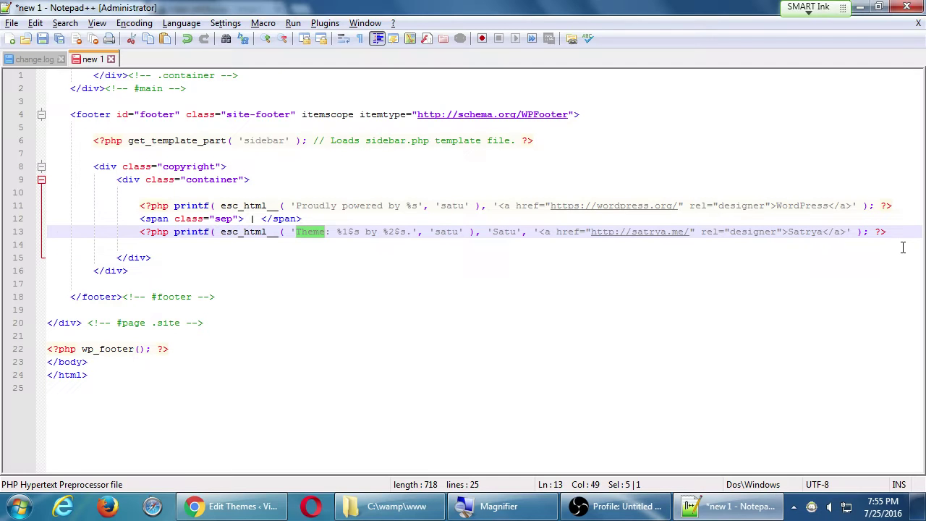
Switch to Chrome's "Page not found" page and examine the credit line in its footer.
key(alt+Tab)
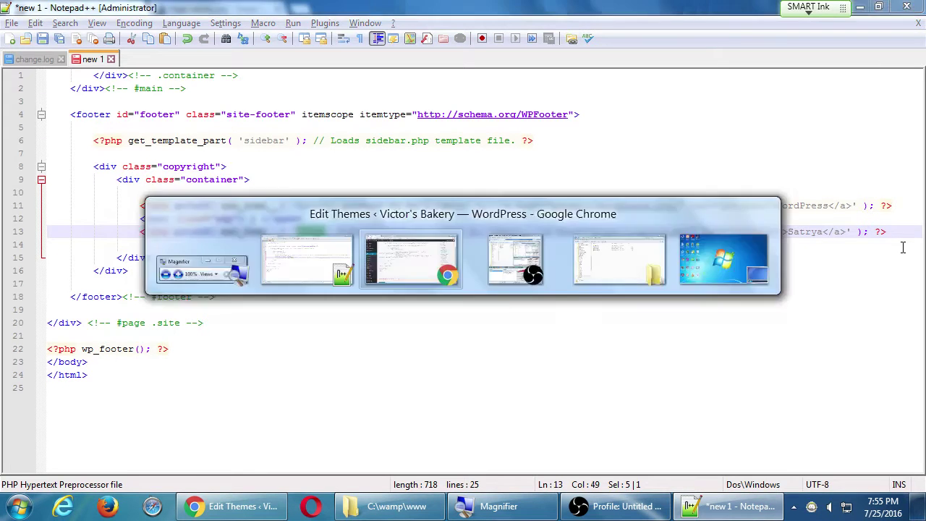
click(204, 9)
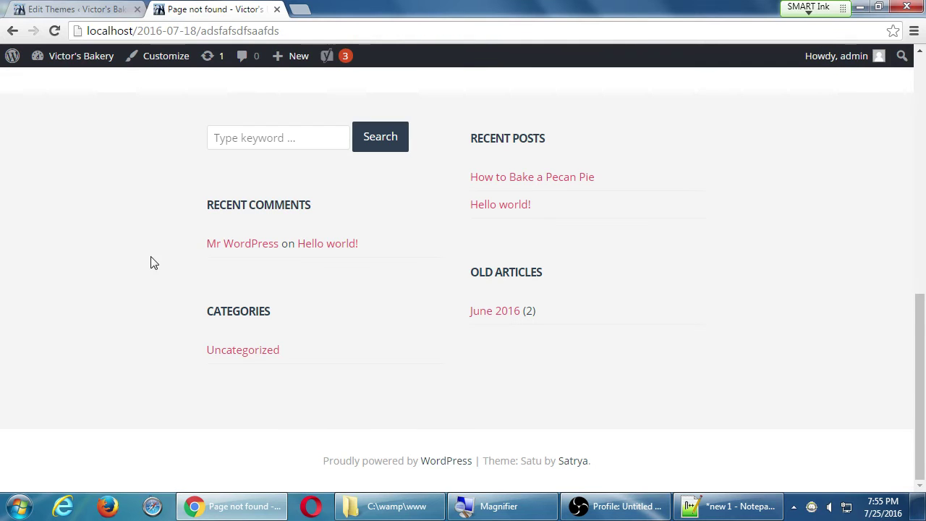
drag(329, 460, 632, 455)
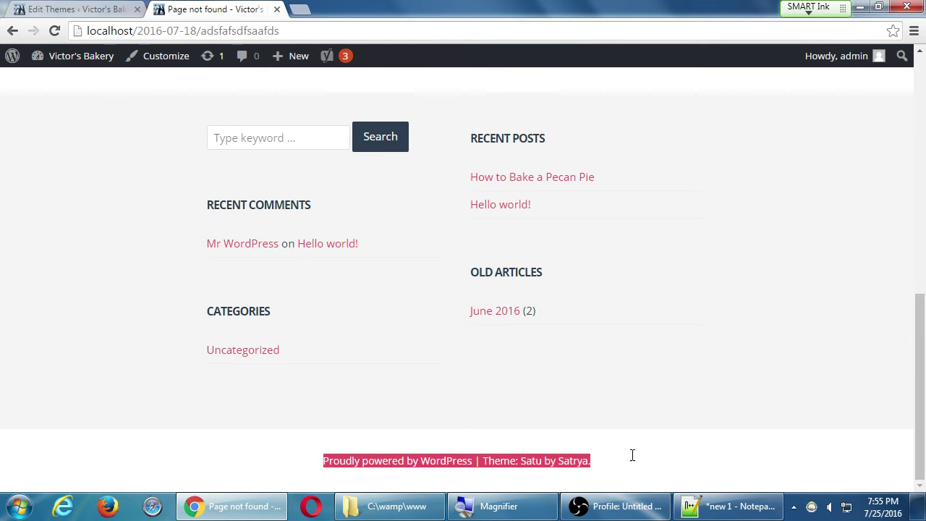
click(685, 459)
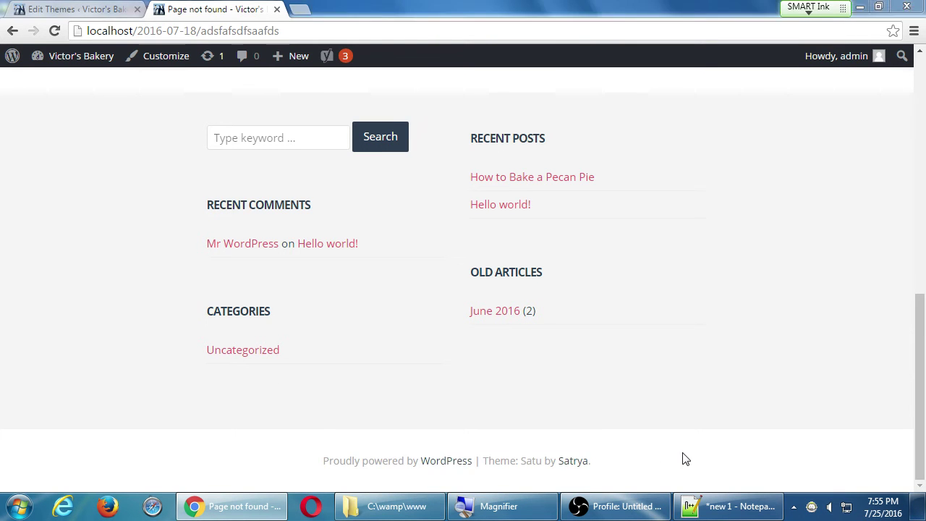
In Notepad++, delete the two printf lines and the separator span between them from the footer's container div.
key(alt+Tab)
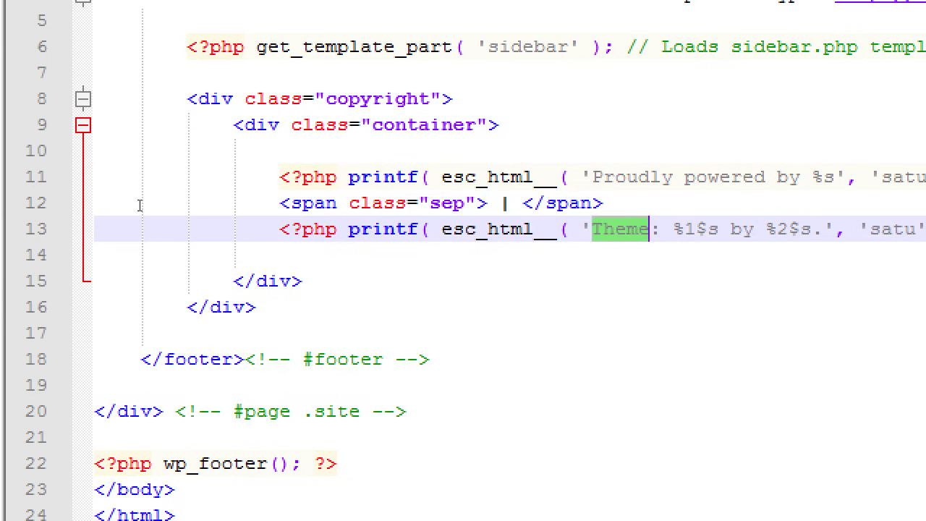
key(Up)
key(Up)
key(Home)
key(shift+Down)
key(shift+Down)
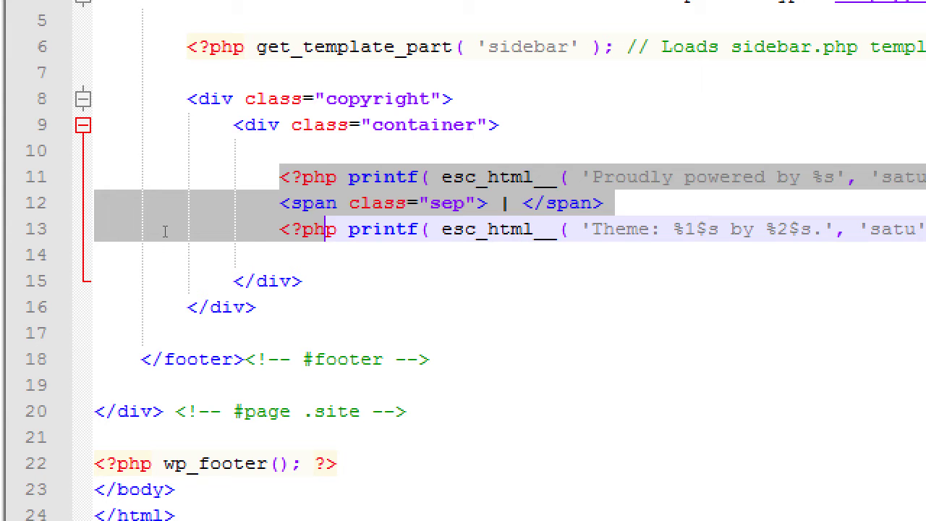
click(86, 240)
key(ctrl+F2)
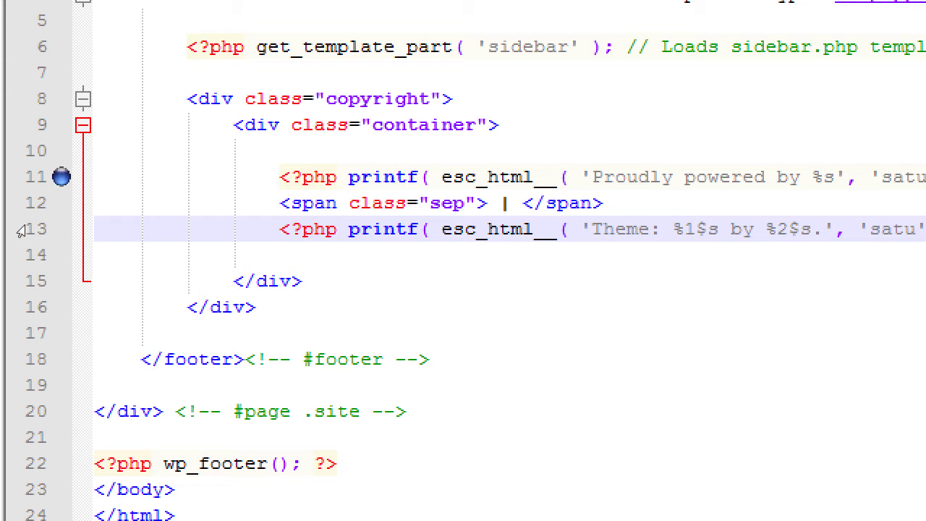
key(ctrl+F2)
drag(16, 178, 102, 229)
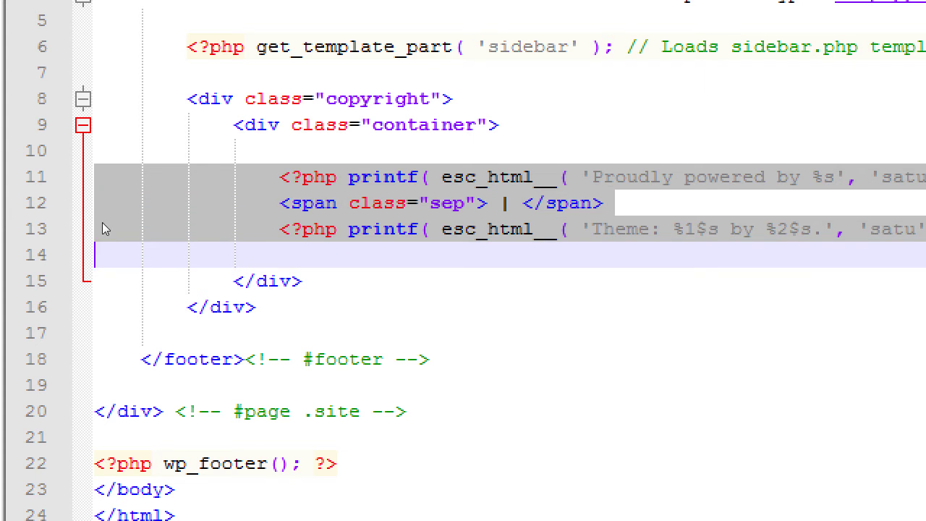
key(Delete)
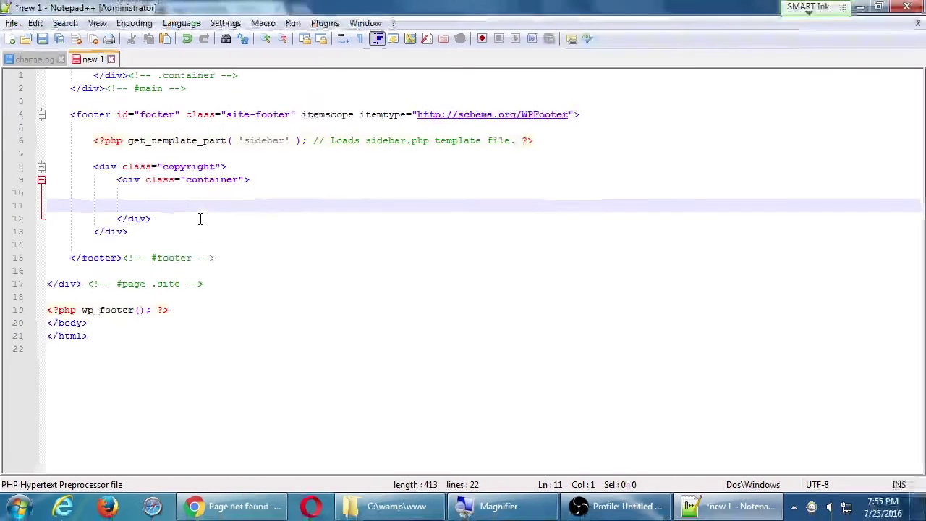
Replace all the footer.php code in Chrome's theme editor with the trimmed code copied from Notepad++.
key(ctrl+a)
key(ctrl+c)
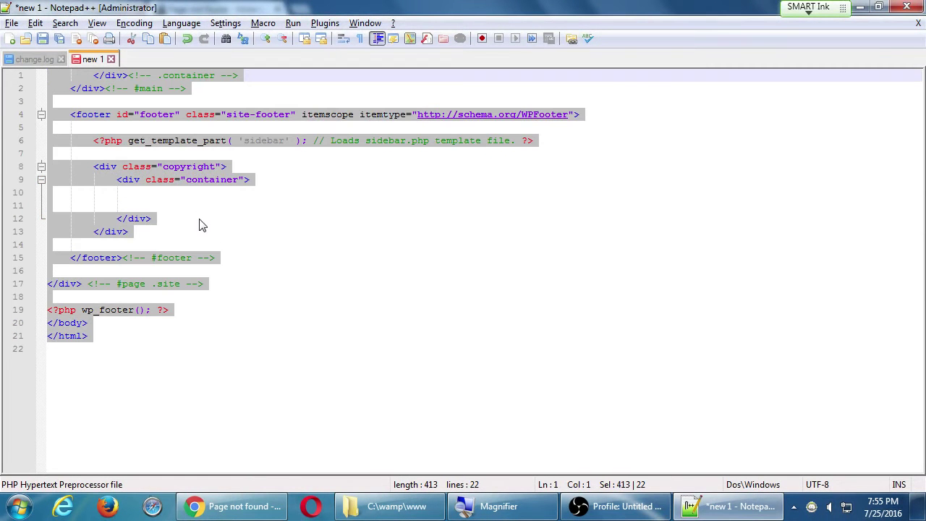
click(568, 335)
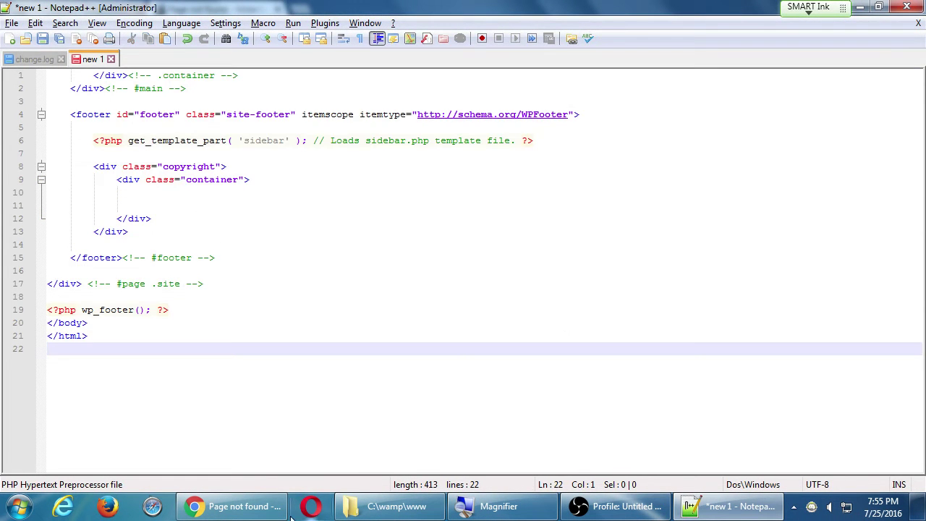
click(246, 506)
click(112, 9)
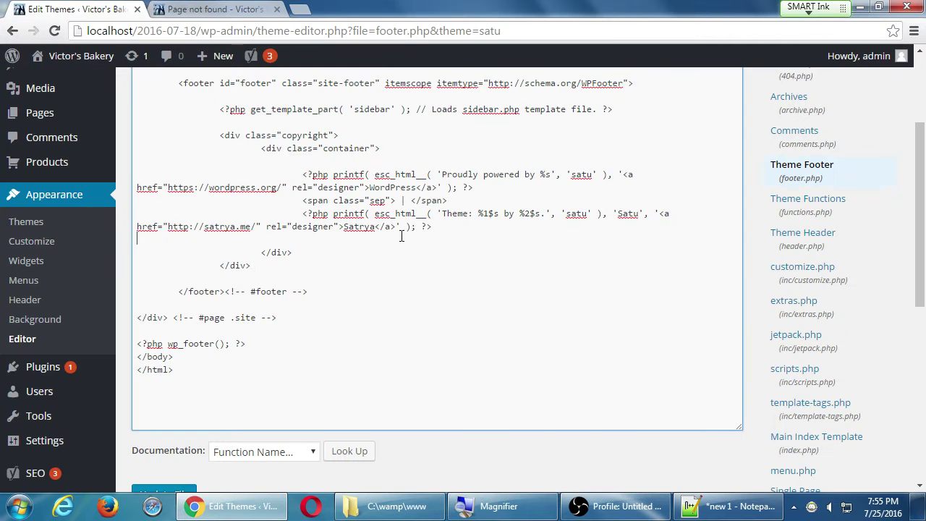
key(ctrl+a)
key(Delete)
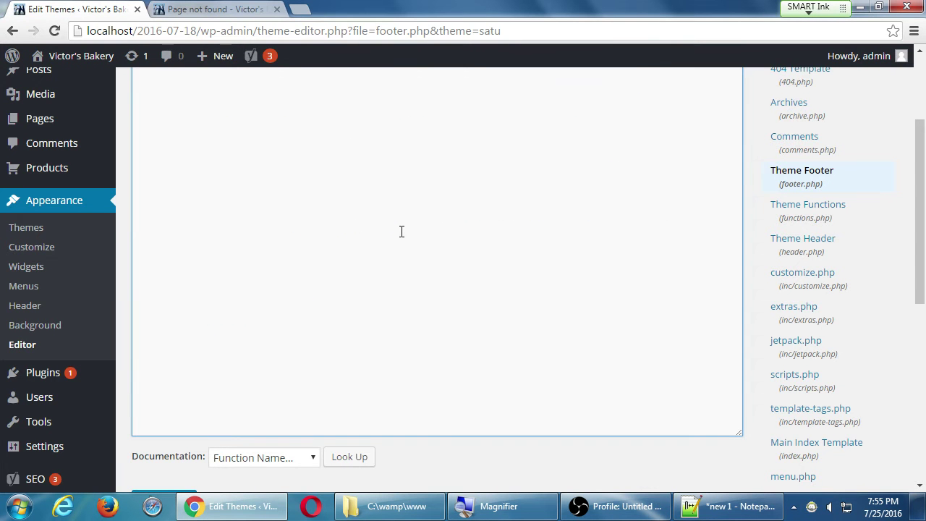
scroll(381, 200, up, 3)
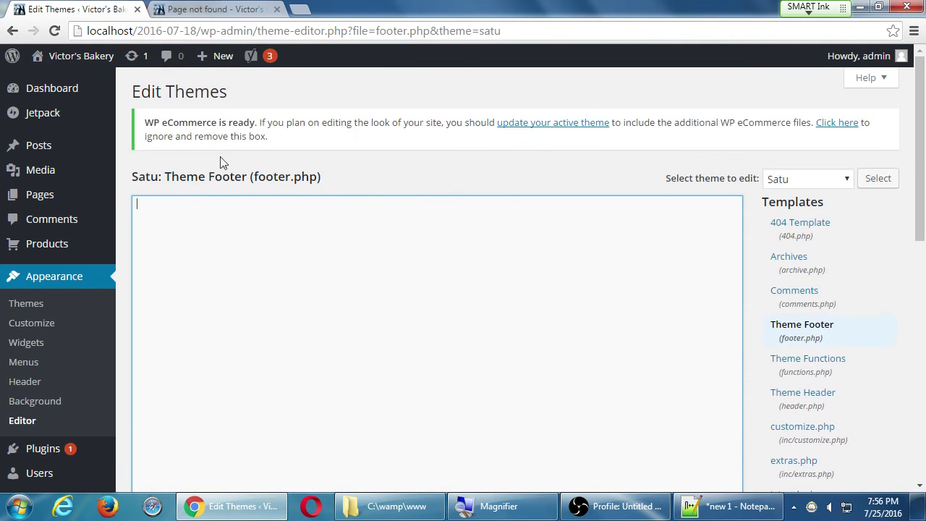
key(ctrl+v)
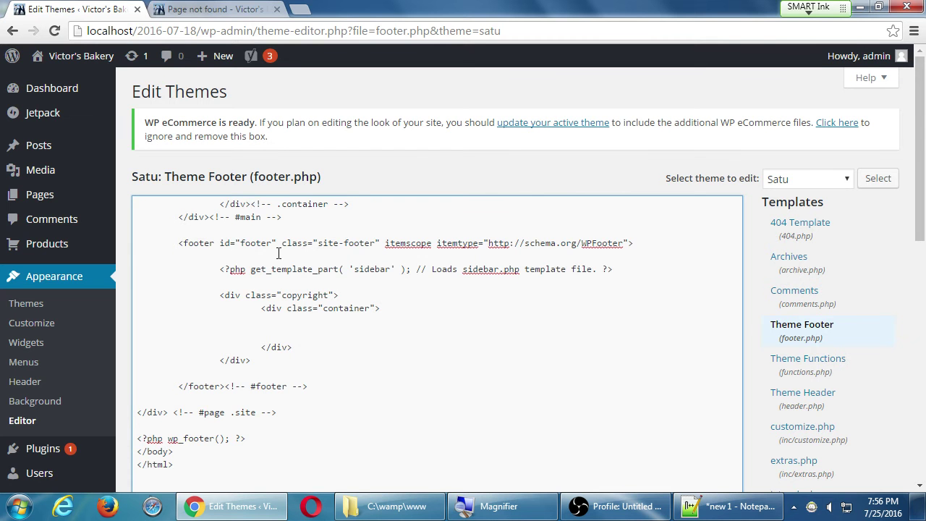
Update the footer.php file and reload the "Page not found" page to check its footer.
scroll(278, 253, down, 3)
click(161, 411)
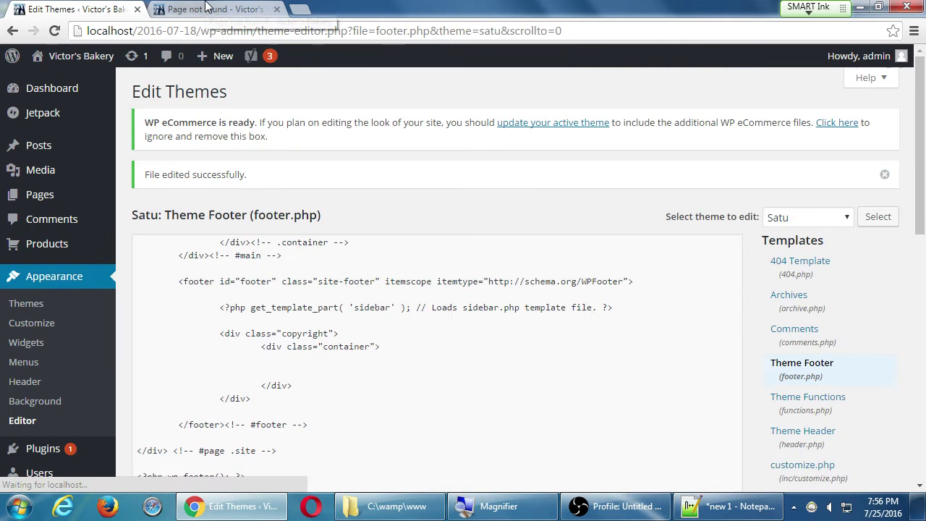
click(207, 8)
key(F5)
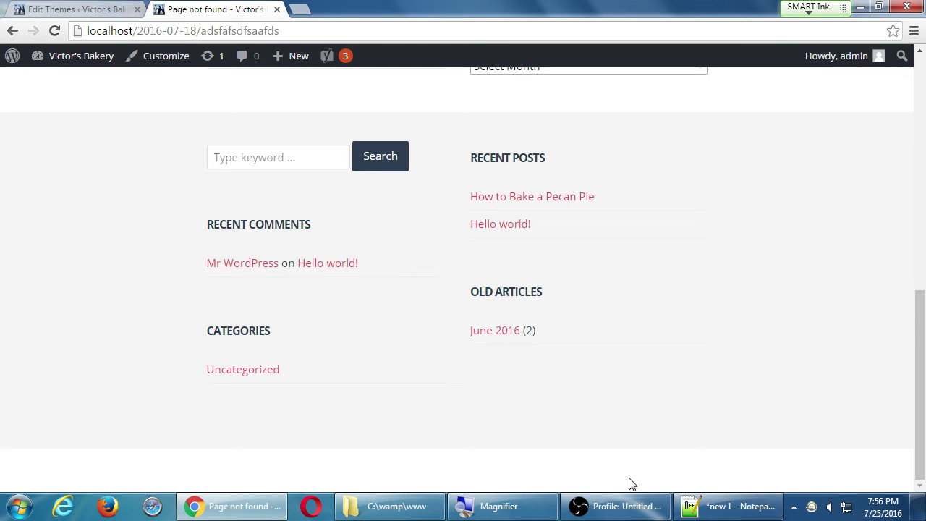
Restore the two printf lines and the separator span inside the container div in Notepad++.
click(78, 9)
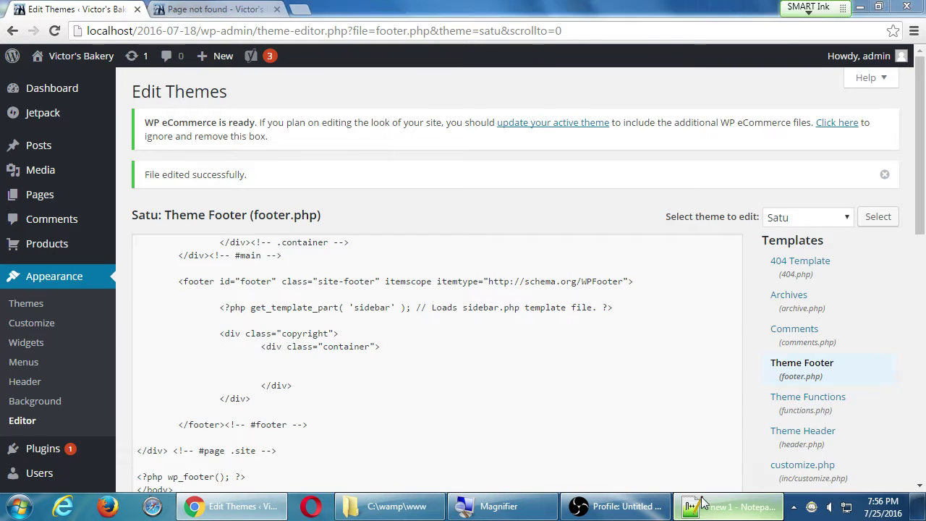
click(727, 506)
click(403, 202)
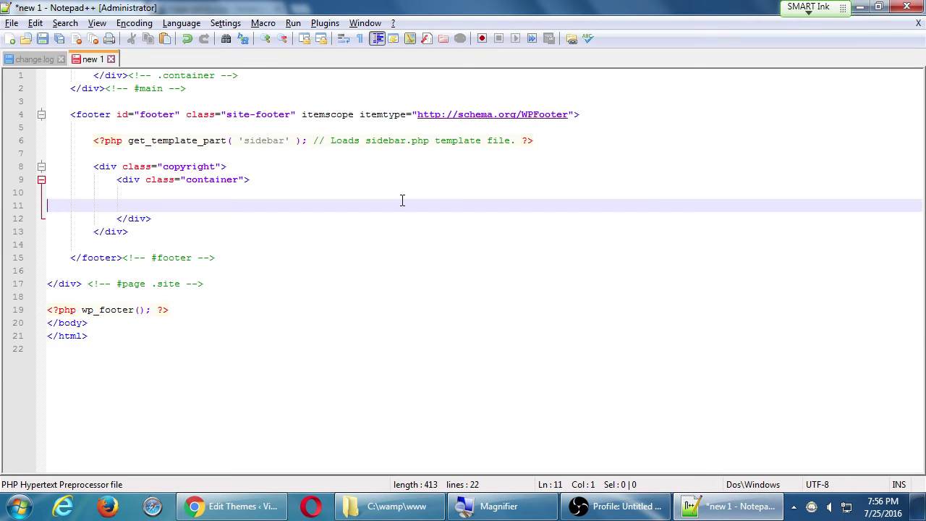
text(<?php printf( esc_html__( 'Proudly powered by %s', 'satu' ), '<a href="https://wordpress.org/" rel="designer">WordPress</a>' ); ?> 				<span class="sep"> | </span> 				<?php printf( esc_html__( 'Theme: %1$s by %2$s.', 'satu' ), 'Satu', '<a href="http://satrya.me/" rel="designer">Satrya</a>' ); ?>)
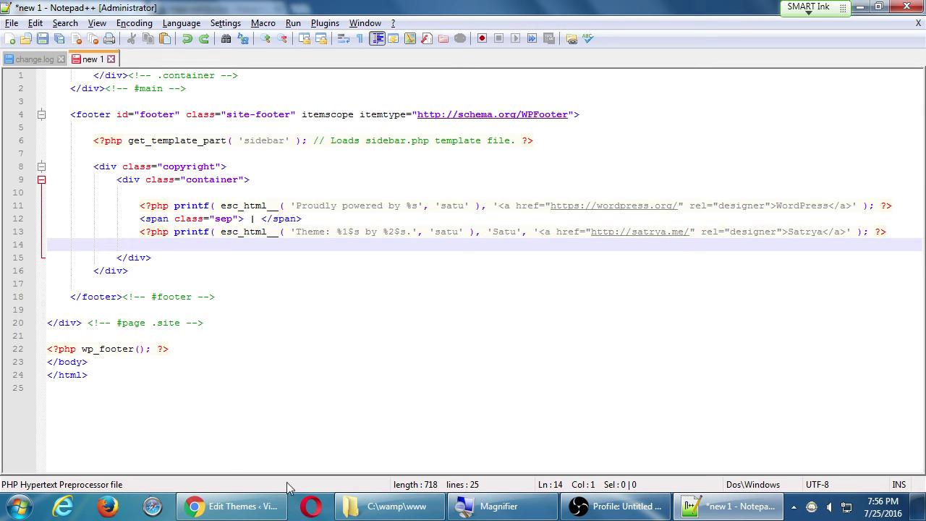
Review the theme editor and the "Page not found" footer in Chrome, and return to Notepad++.
click(245, 512)
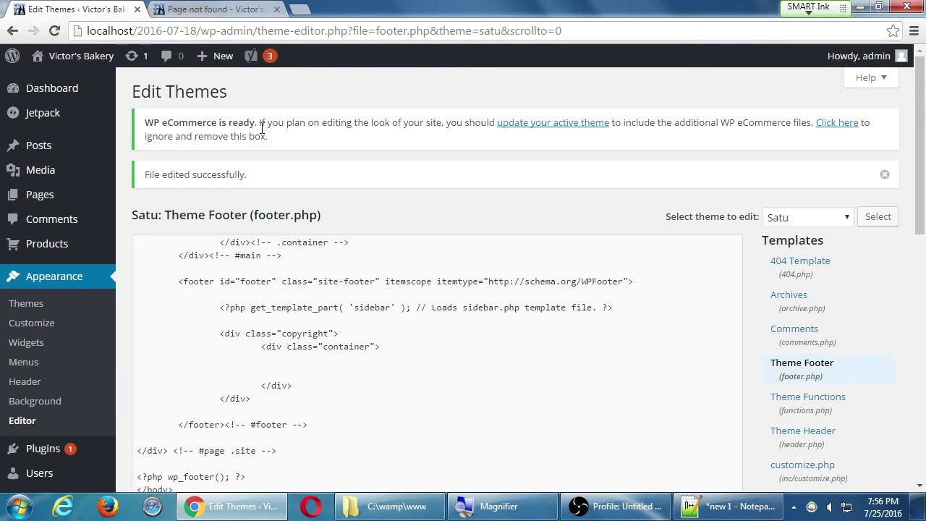
click(159, 10)
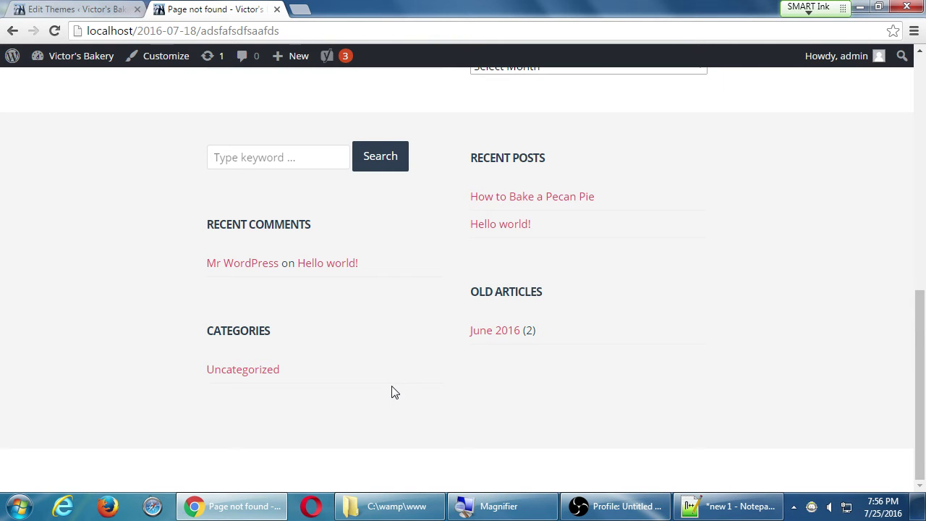
click(77, 7)
click(208, 9)
click(727, 511)
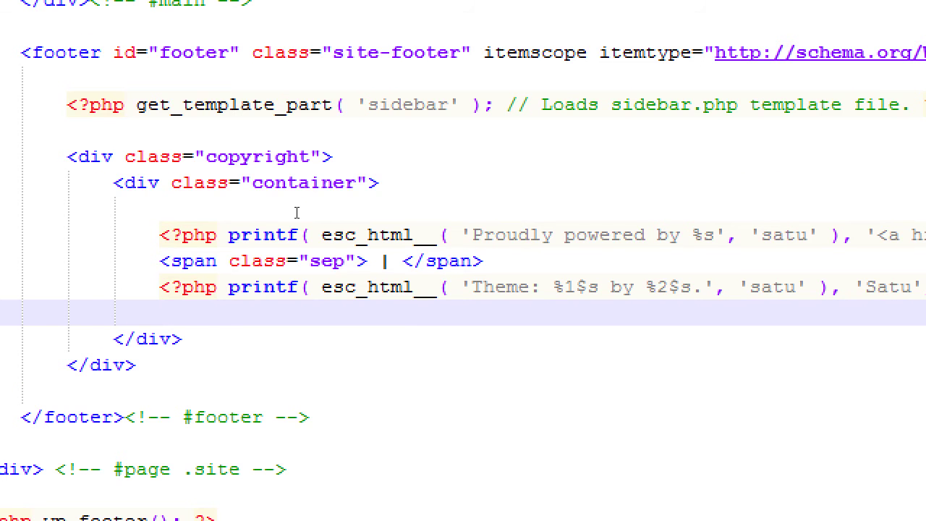
Try to replace the link text "WordPress" on the "Proudly powered by" line with a first name.
key(F3)
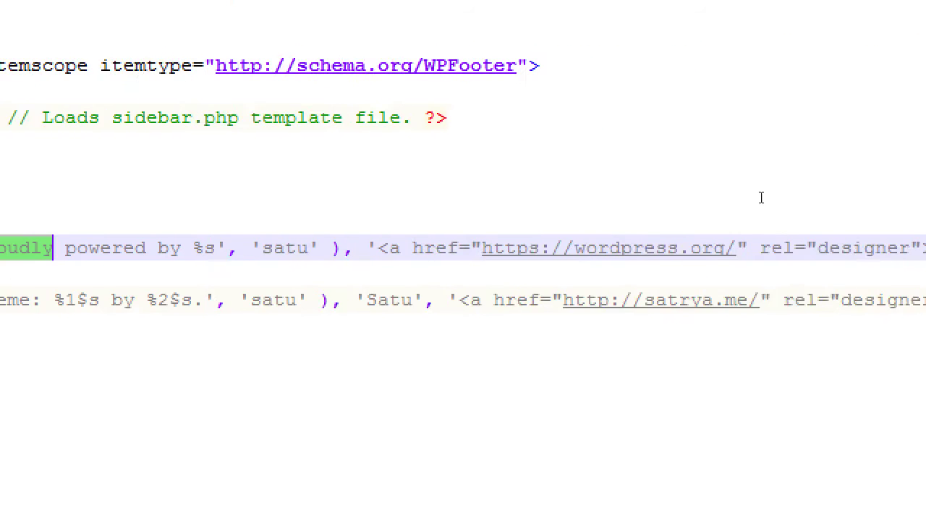
double_click(823, 214)
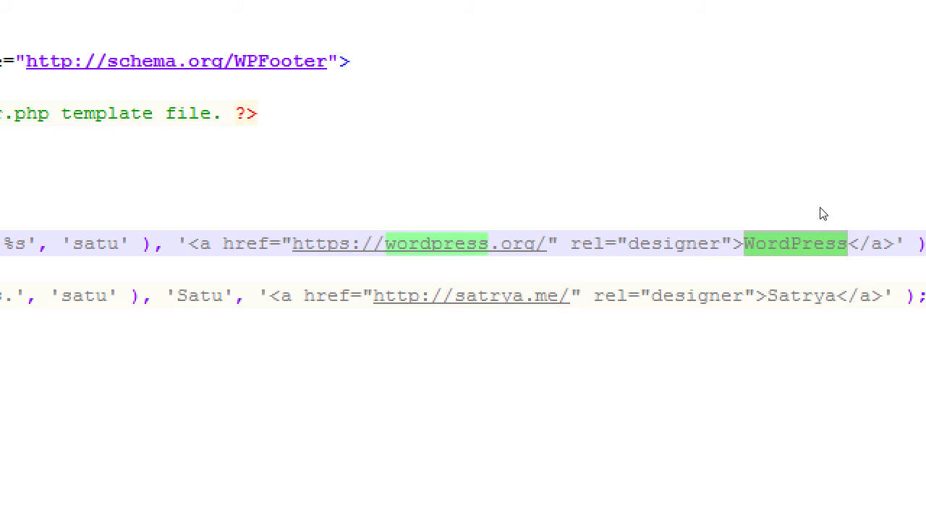
text(Victor)
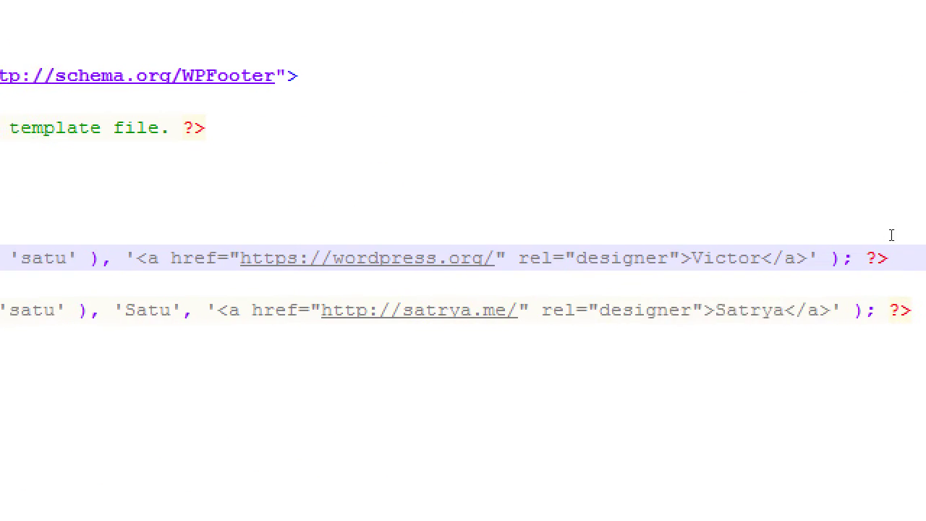
key(Down)
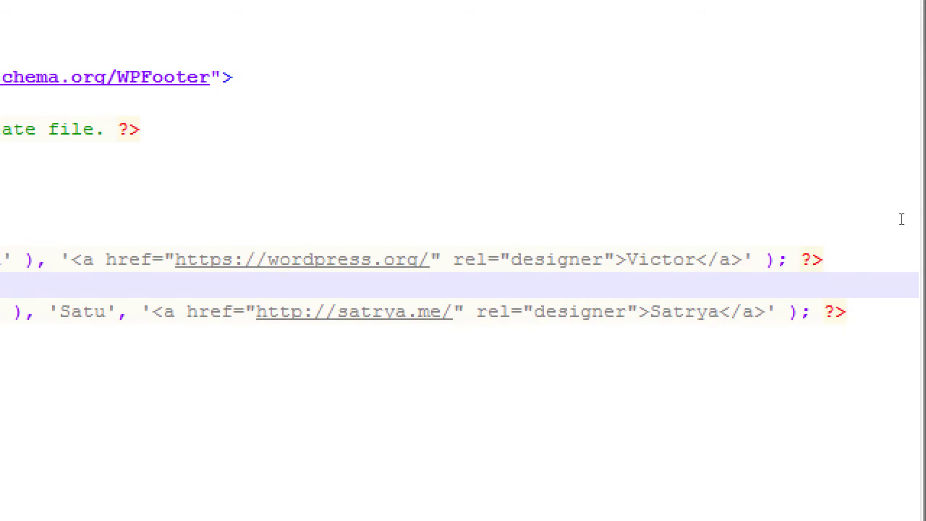
text(<span class="sep"> | </span>)
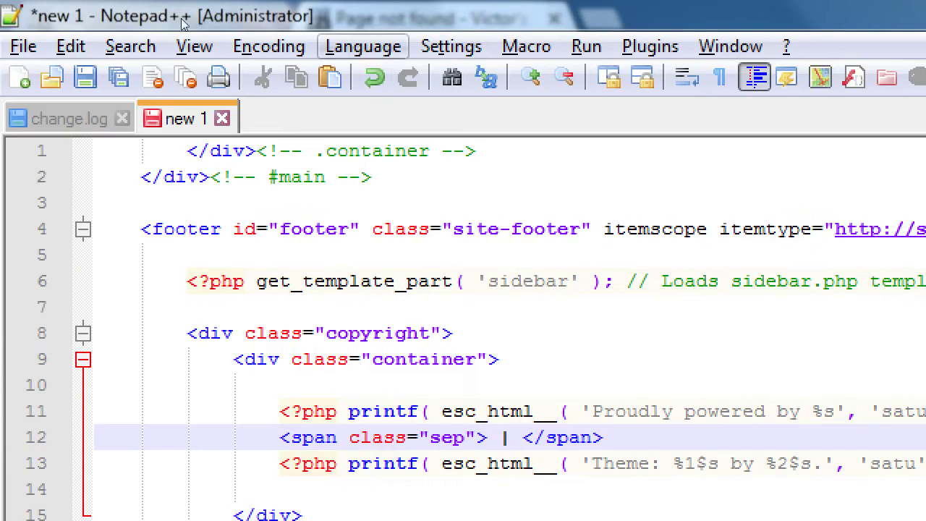
Undo the link text change on the "Proudly powered by" line.
key(Up)
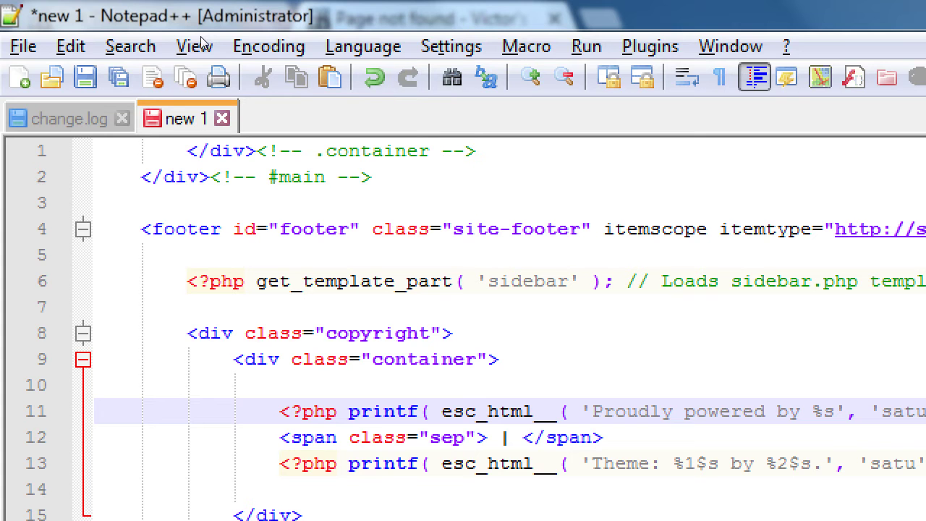
key(ctrl+y)
click(375, 78)
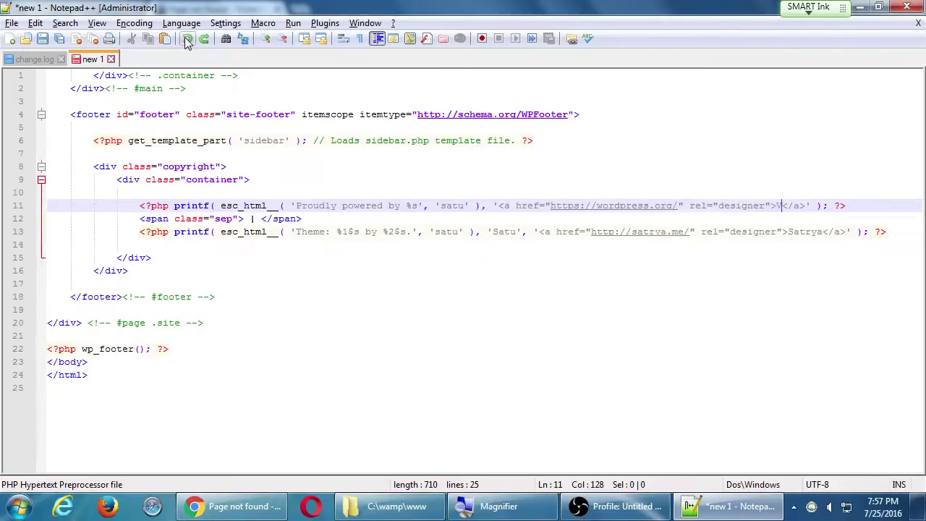
key(alt+Tab)
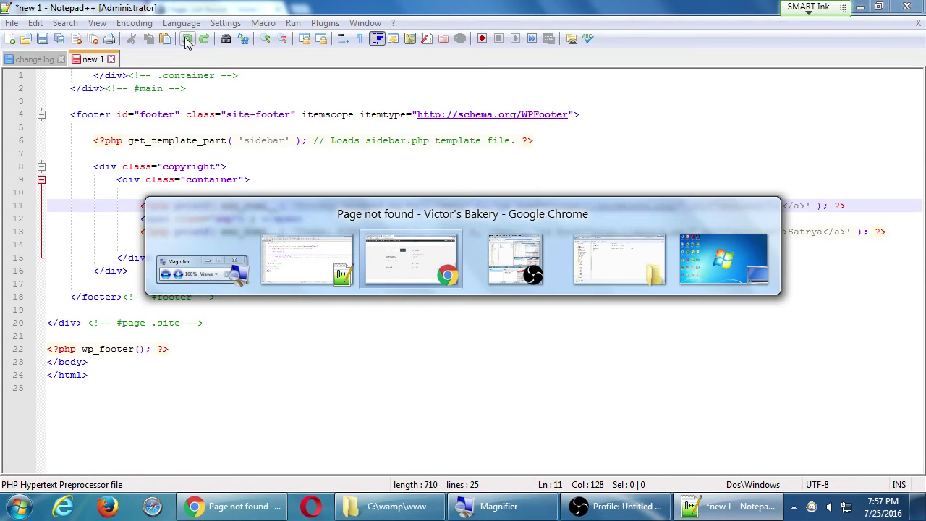
key(Escape)
click(186, 38)
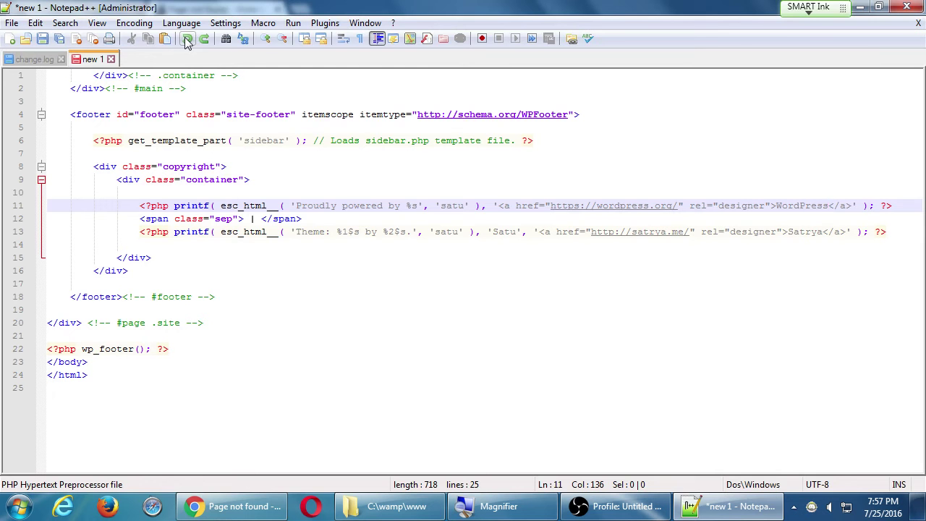
Switch to Chrome's theme editor and bring the container div in footer.php into view.
key(alt+Tab)
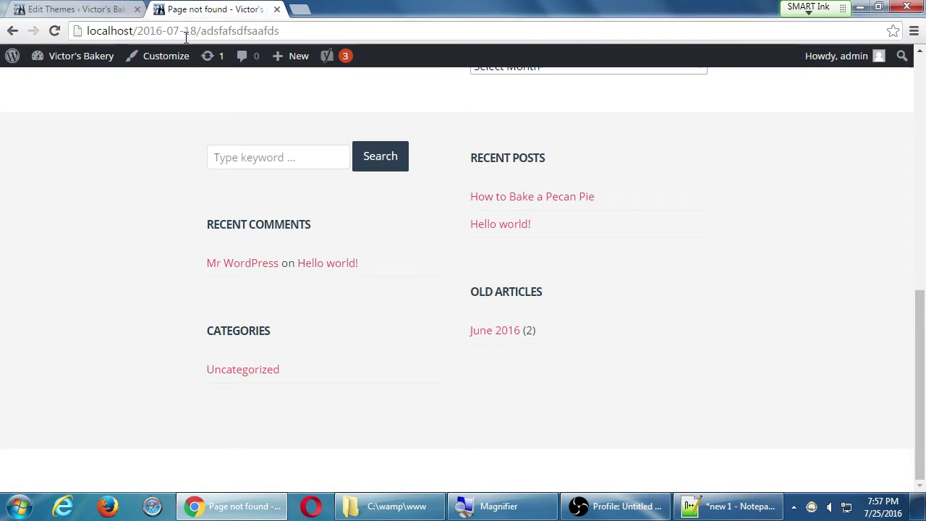
click(141, 12)
scroll(360, 244, down, 2)
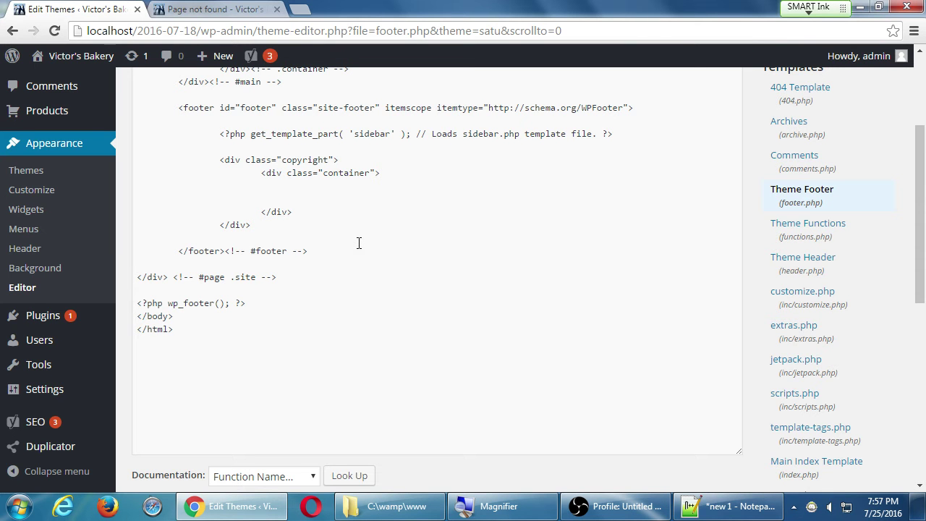
Try inserting the test text "DASSDFSFDASFDASDFASDF" on the empty line inside the container div, and undo it.
click(416, 185)
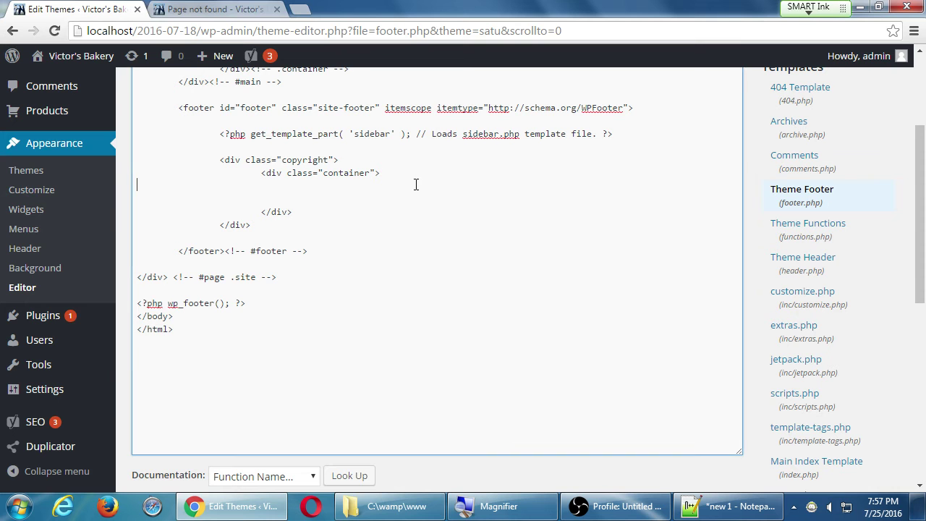
text(DASSDFSFDASFDASDFASDF)
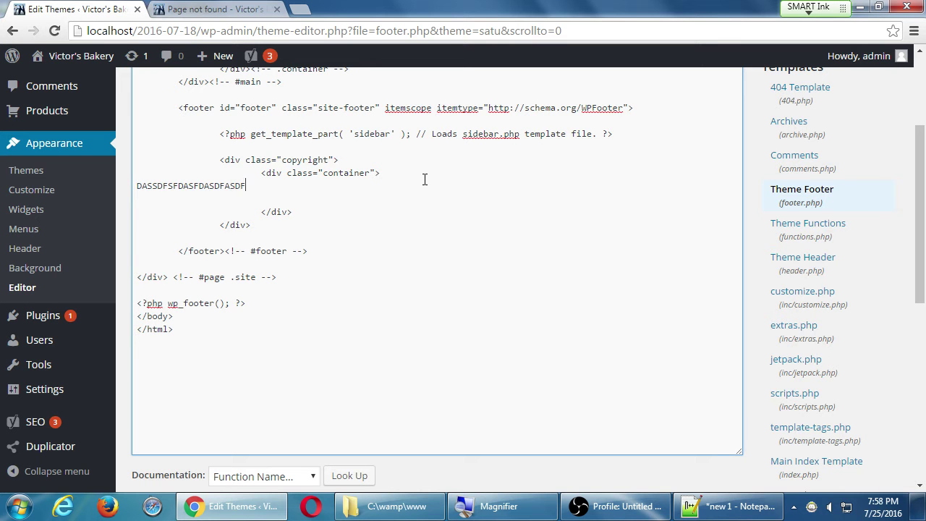
key(ctrl+z)
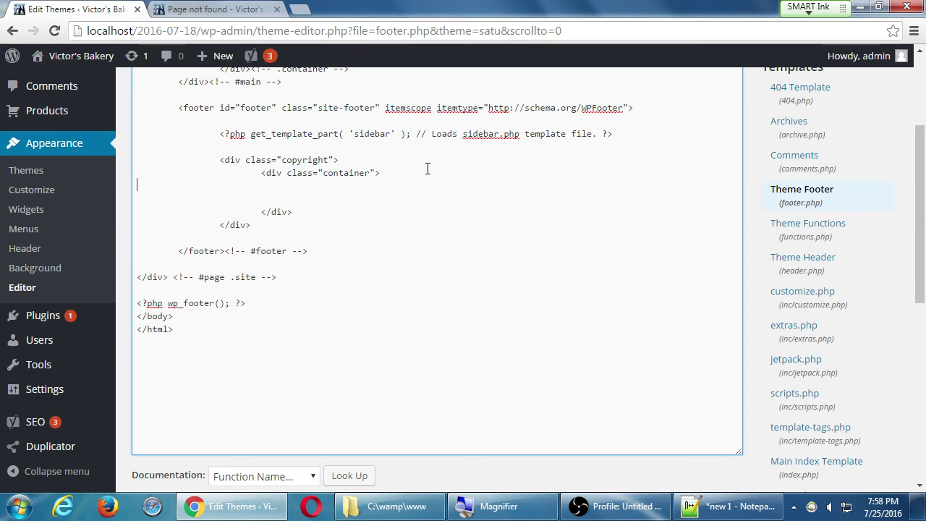
Insert the test text "DGFGFGFGFGFS" right after the container div's opening tag and update the footer.php file.
click(409, 172)
text(DGFGFGFGFGFS)
key(ctrl+z)
key(ctrl+y)
scroll(509, 267, down, 4)
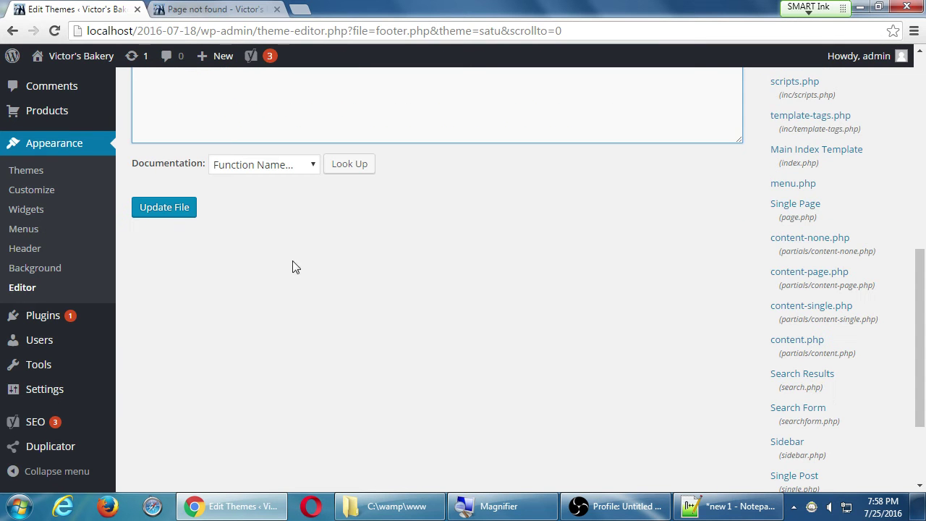
click(182, 209)
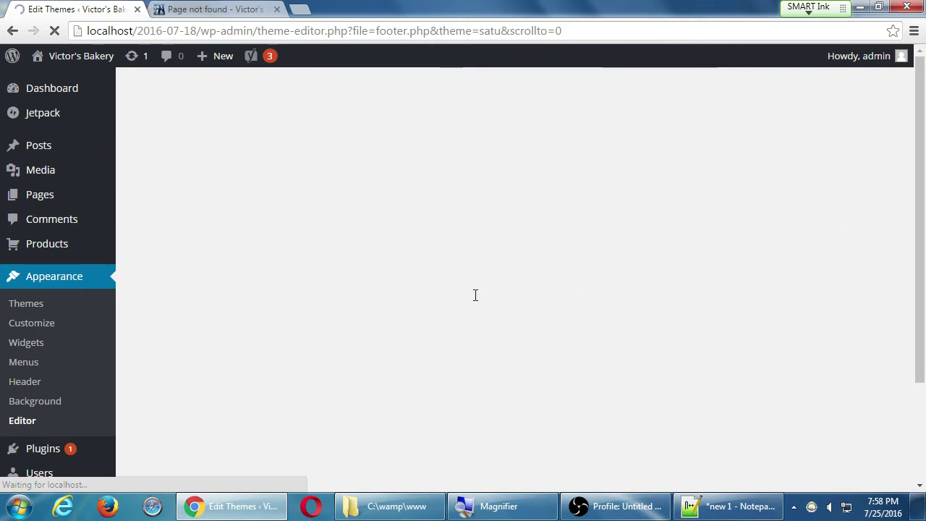
click(475, 331)
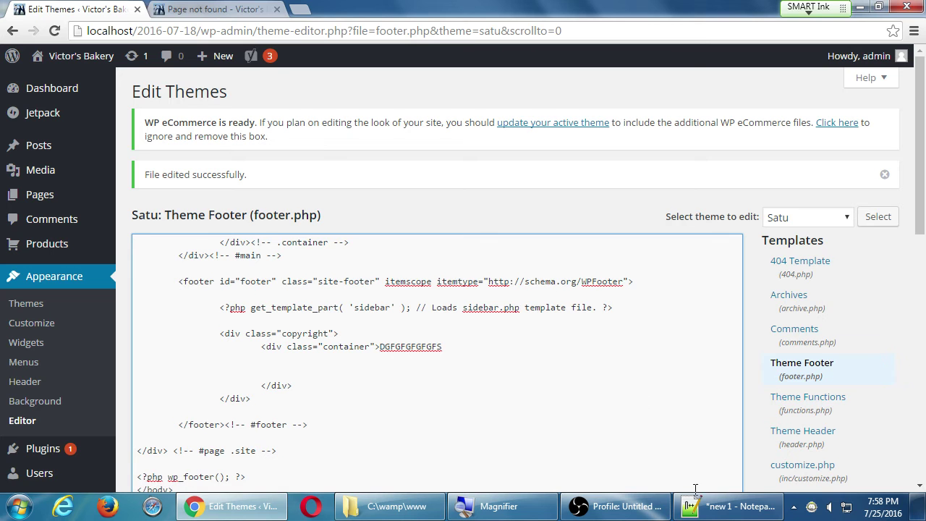
Switch to Notepad++, copy and delete the two printf lines with their separator span, and paste them back into the container div.
click(709, 510)
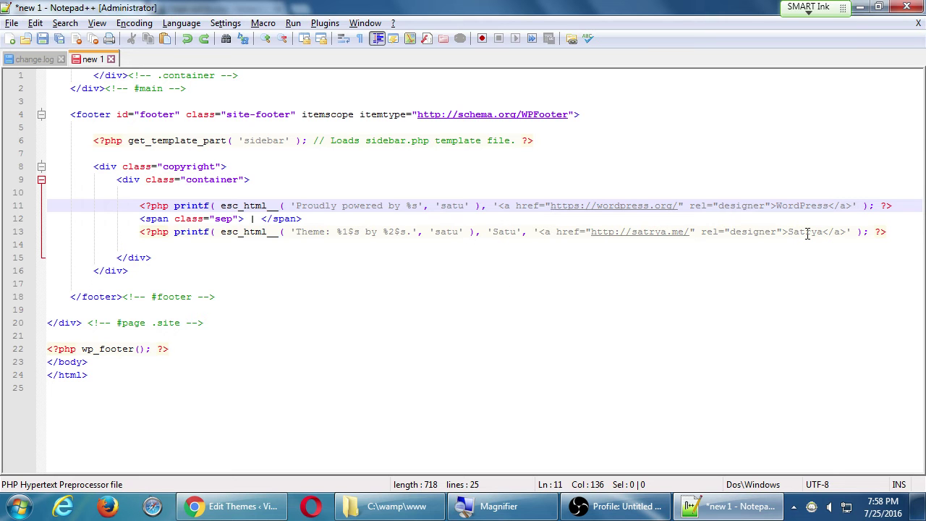
drag(879, 235, 116, 203)
key(ctrl+c)
key(Delete)
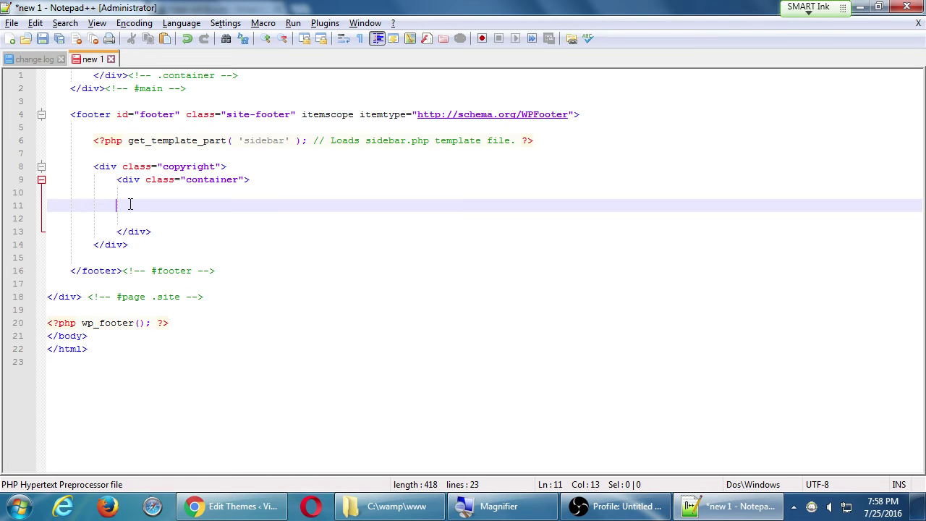
key(ctrl+v)
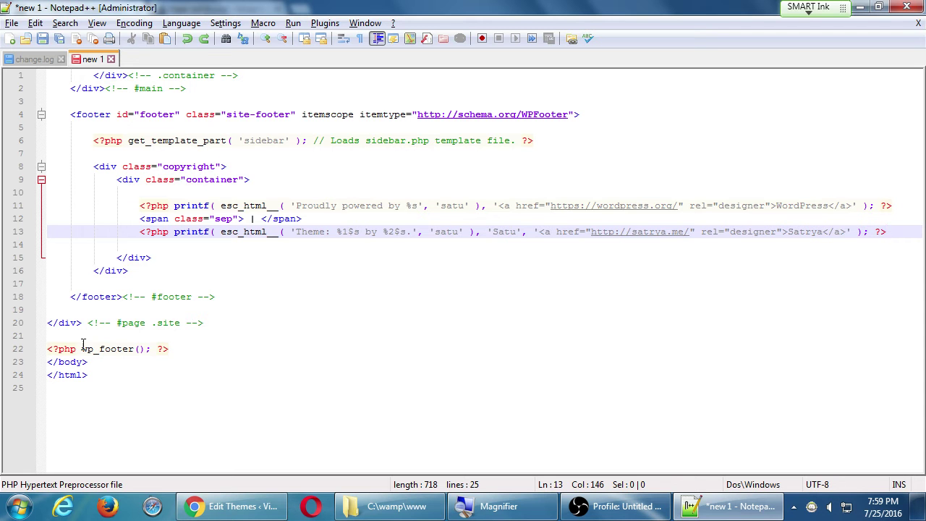
Copy all the footer code from the "new 1" document and paste it into a new blank document.
drag(109, 375, 4, 18)
key(ctrl+c)
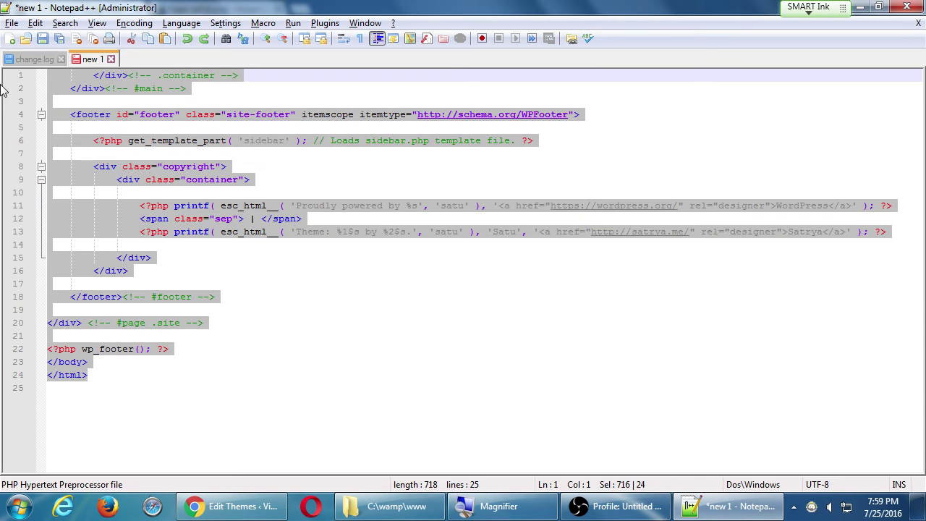
click(312, 298)
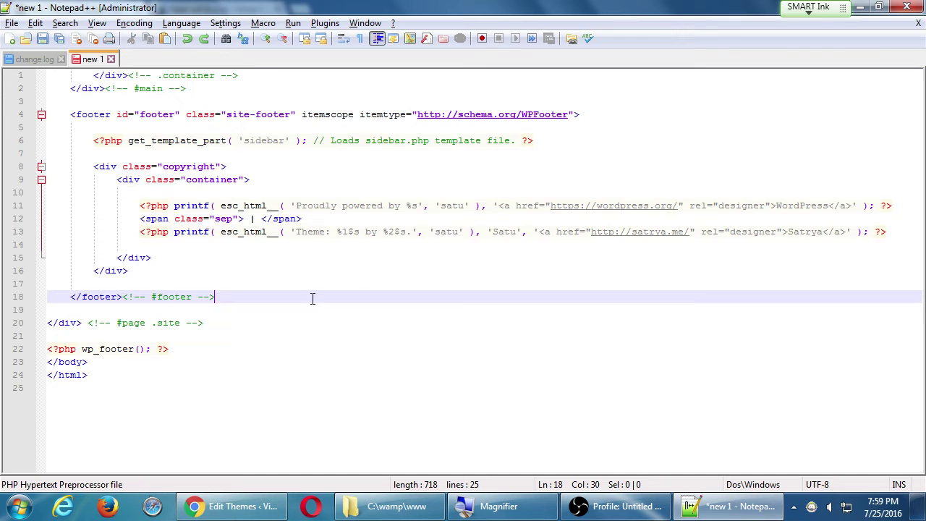
click(11, 40)
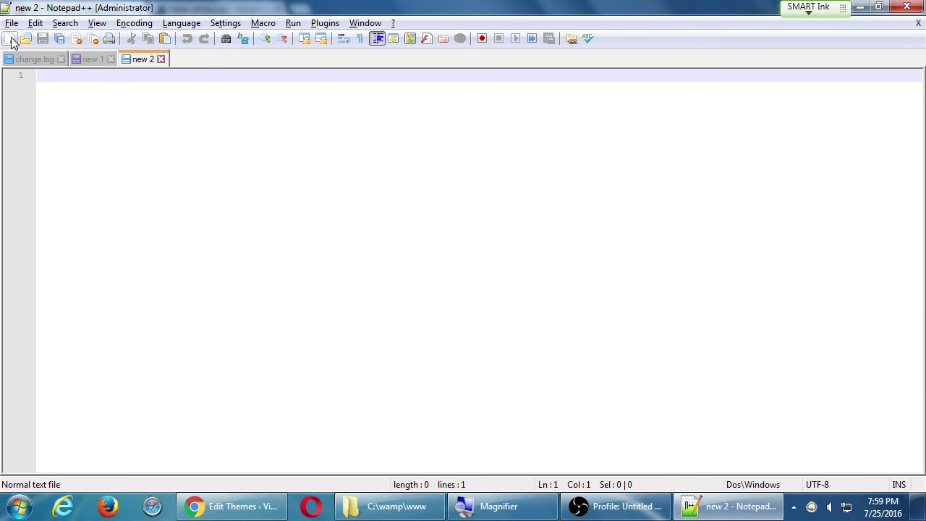
key(ctrl+v)
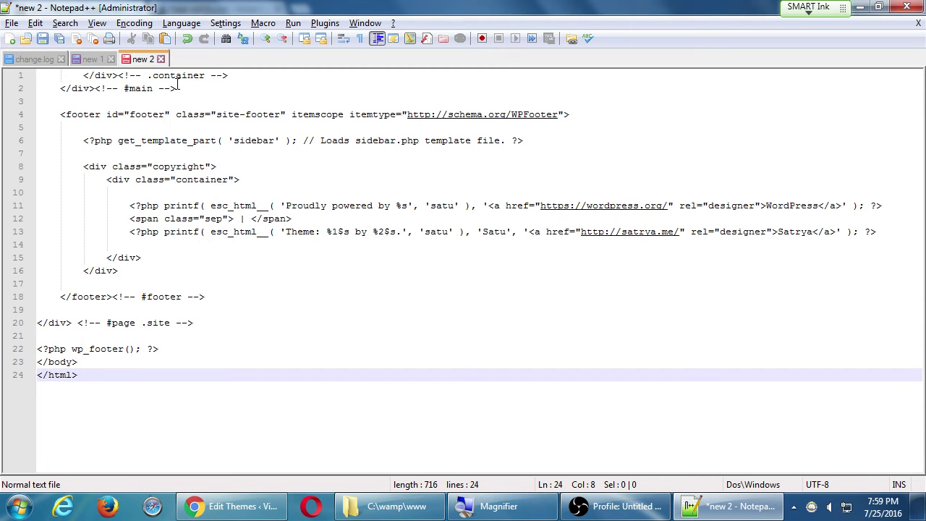
Insert the test text "DSFFDSDSFFDSDSFDSF" after the #main comment in "new 1", compare it with "new 2", and undo it.
click(93, 59)
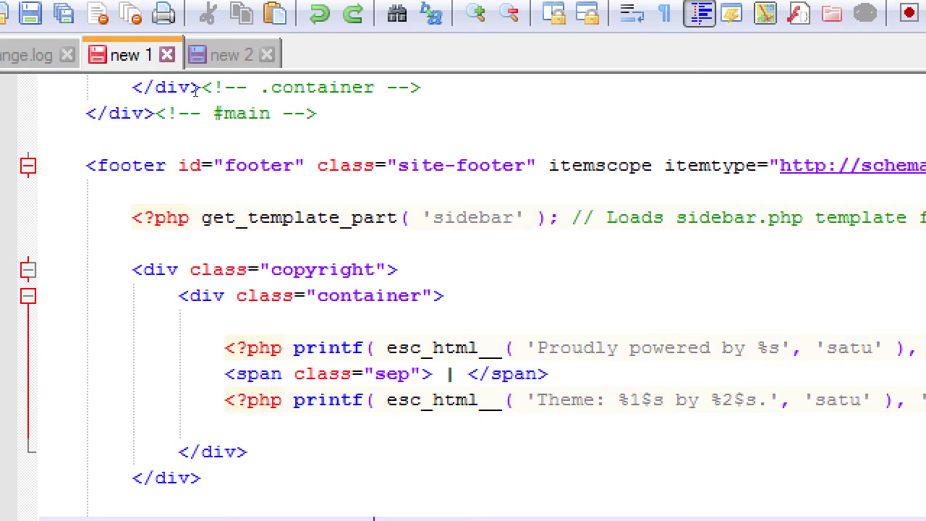
text(DSFFDSDSFFDSDSFDSF)
key(ctrl+Tab)
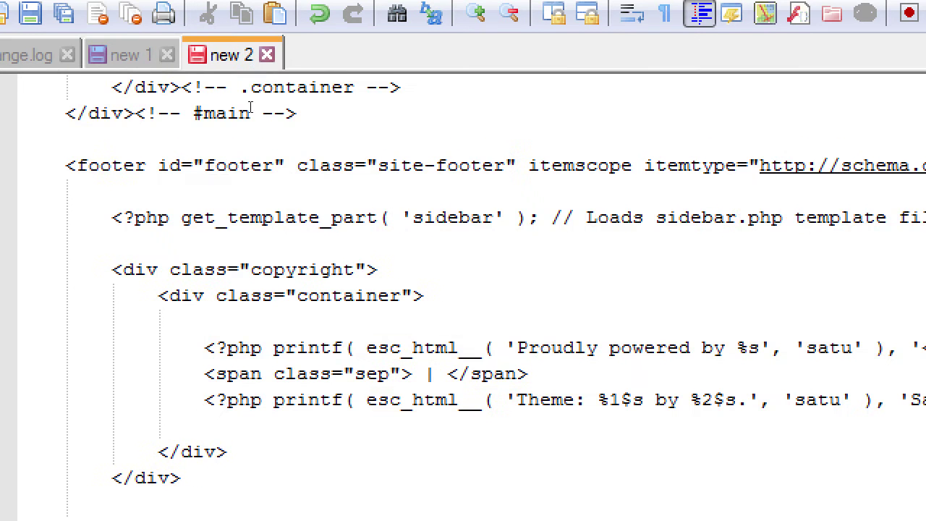
click(91, 62)
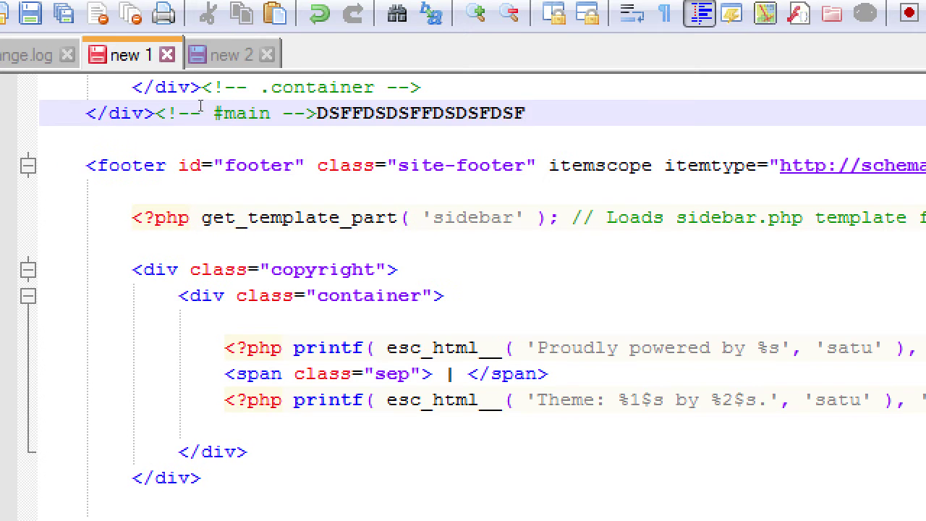
key(ctrl+z)
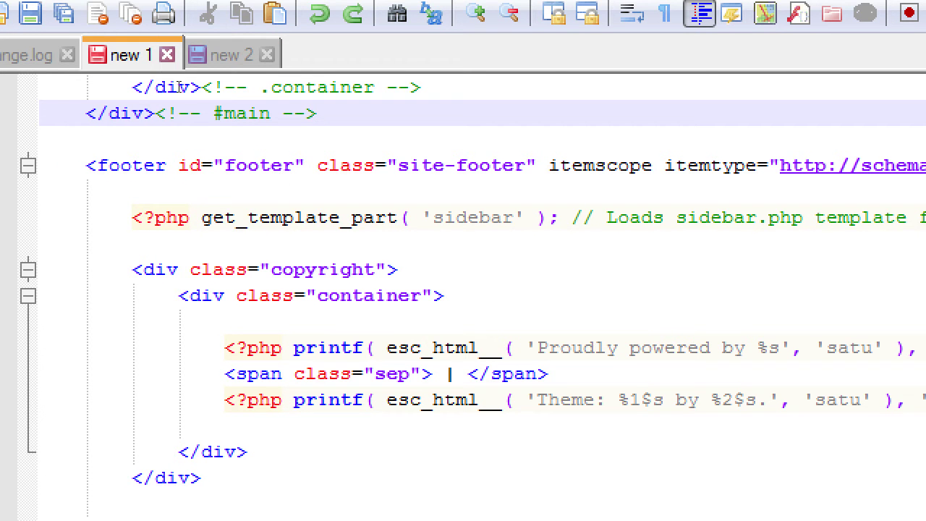
key(ctrl+Tab)
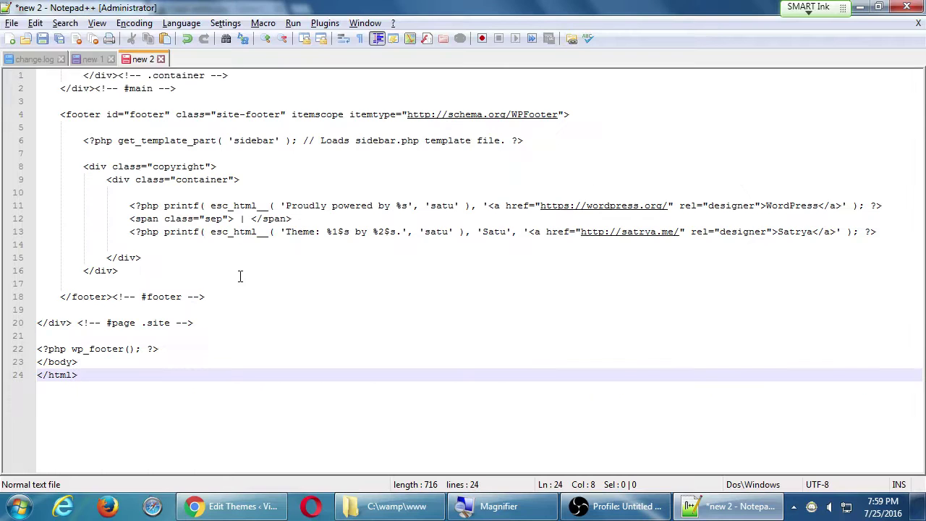
Add the test text "EFSADASFDAFSDFSADADSFAFDSFADS" after the #main comment in "new 1", and close and relaunch Notepad++.
click(98, 60)
text(EFSADASFDAFSDFSADADSFAFDSFADS)
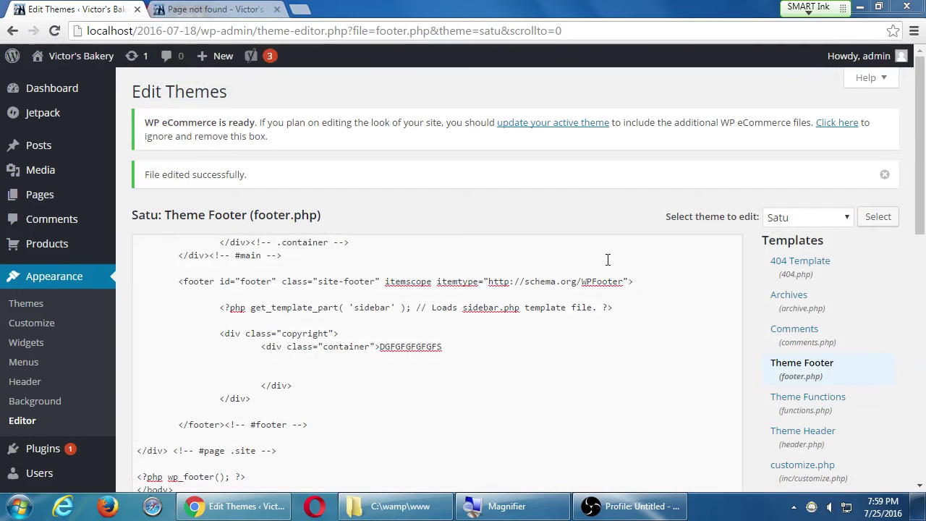
key(super)
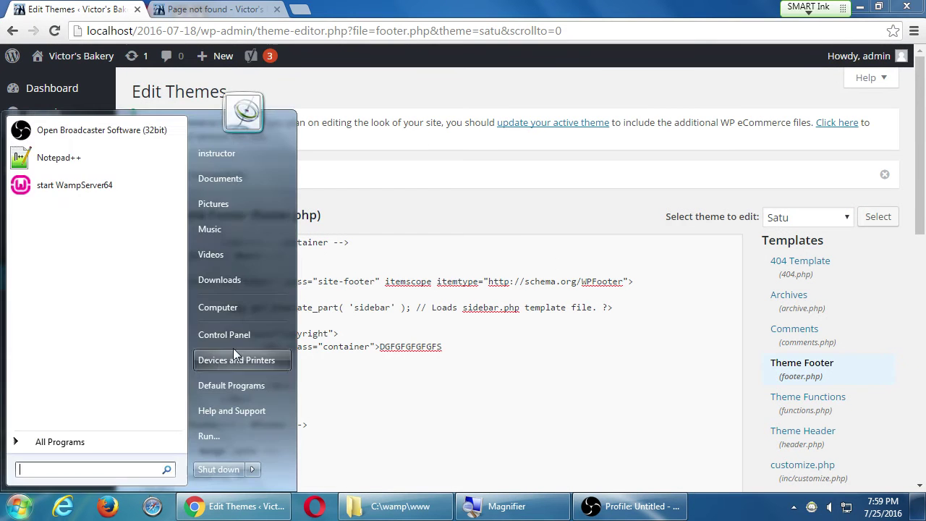
click(99, 157)
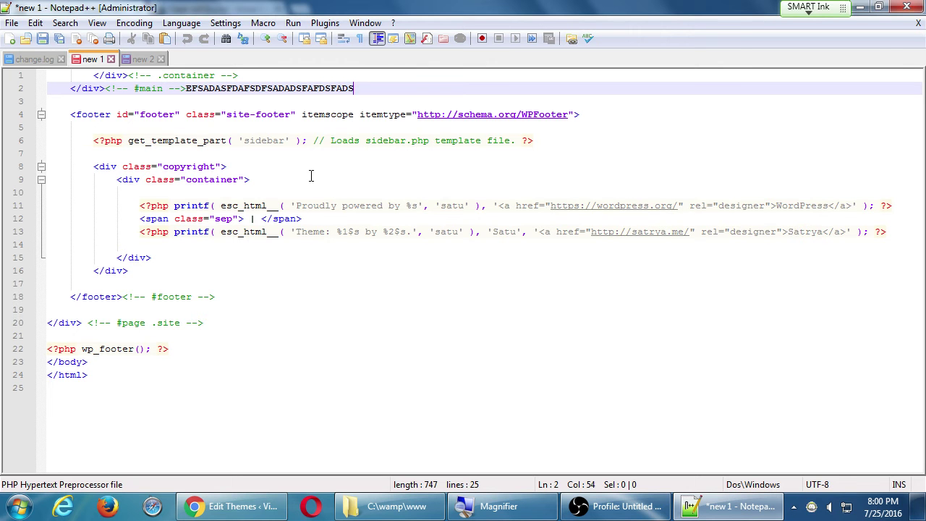
Delete the test text after the #main comment and place the cursor at the end of the second printf line.
click(447, 150)
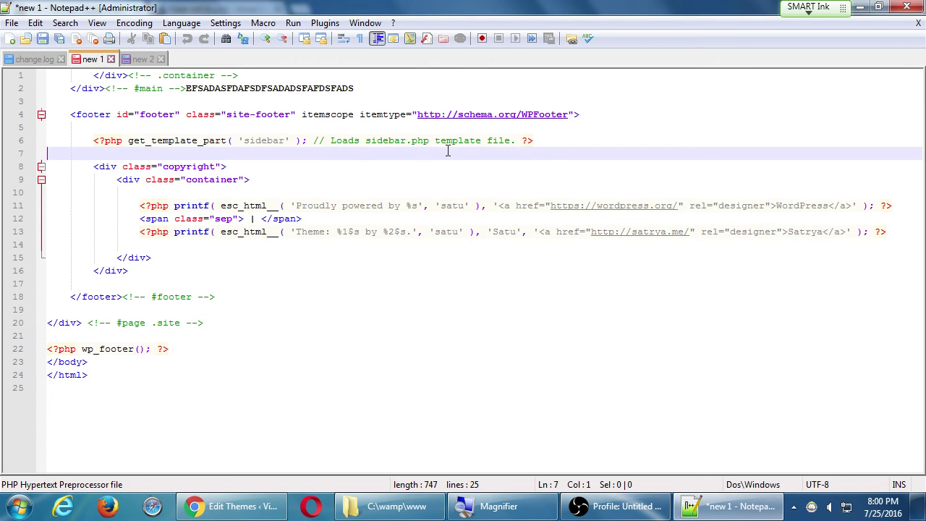
double_click(238, 88)
key(BackSpace)
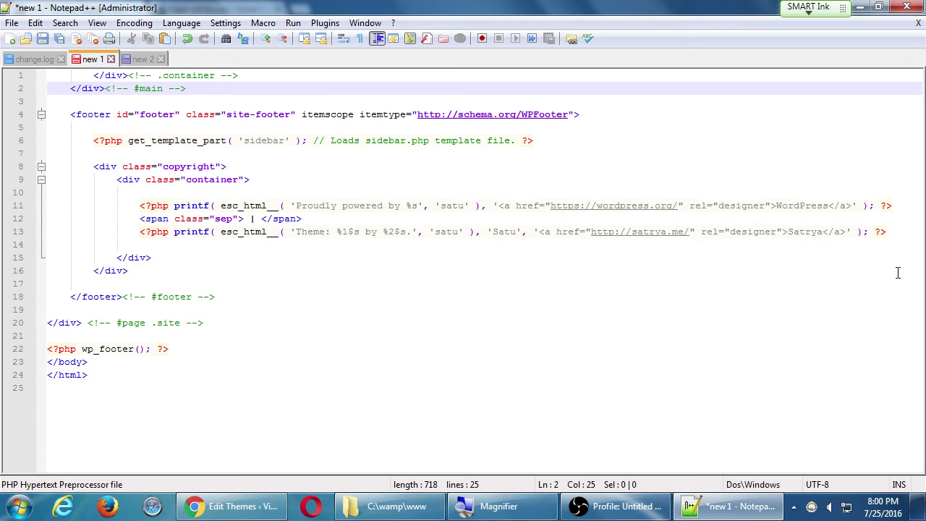
click(889, 232)
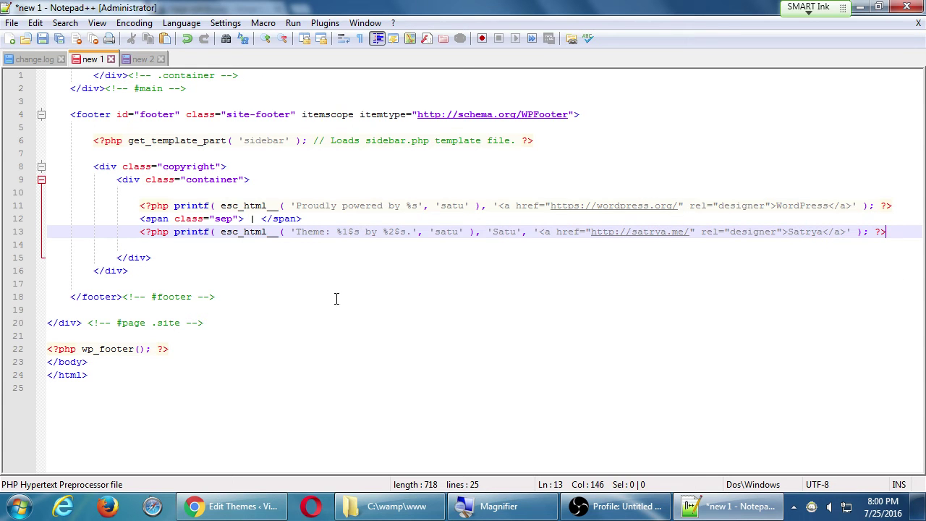
Replace the two printf credit lines and the separator span inside the container div with the text "Copyright 2016".
shift+click(139, 206)
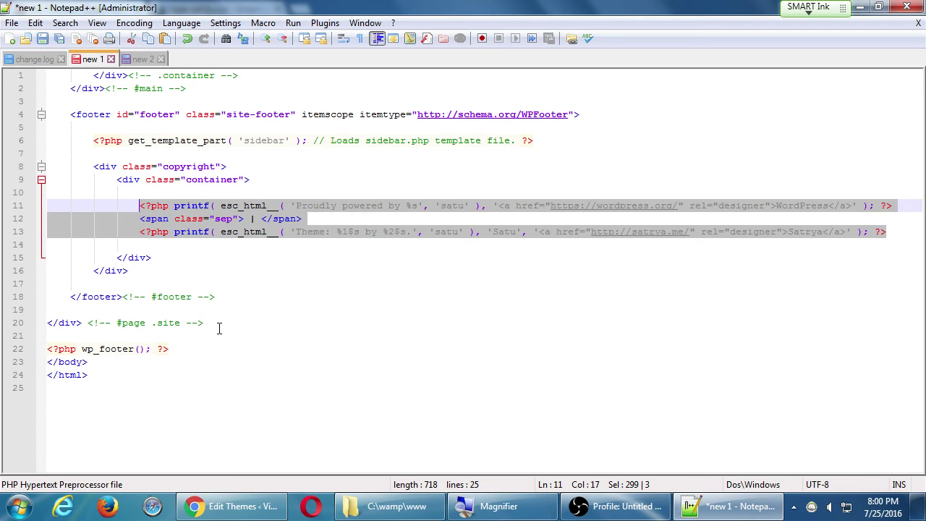
key(Delete)
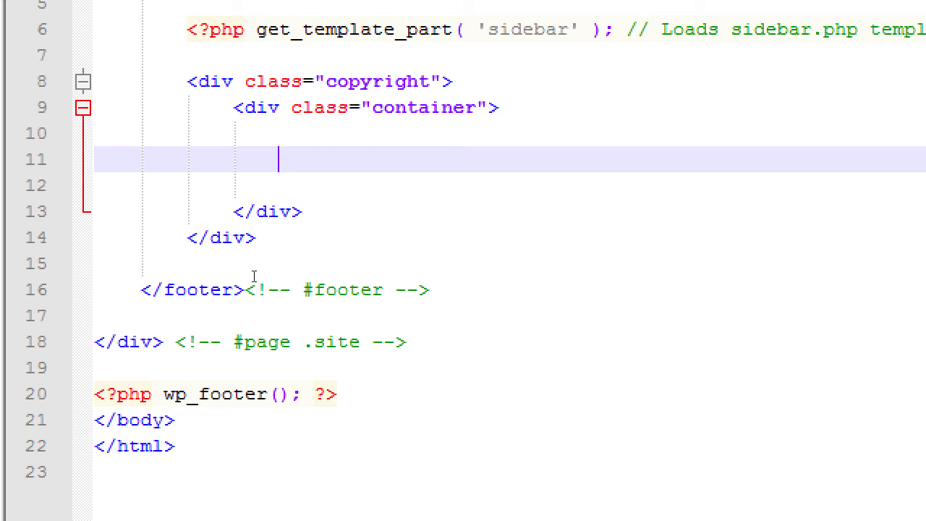
text(cOPYRIGHT)
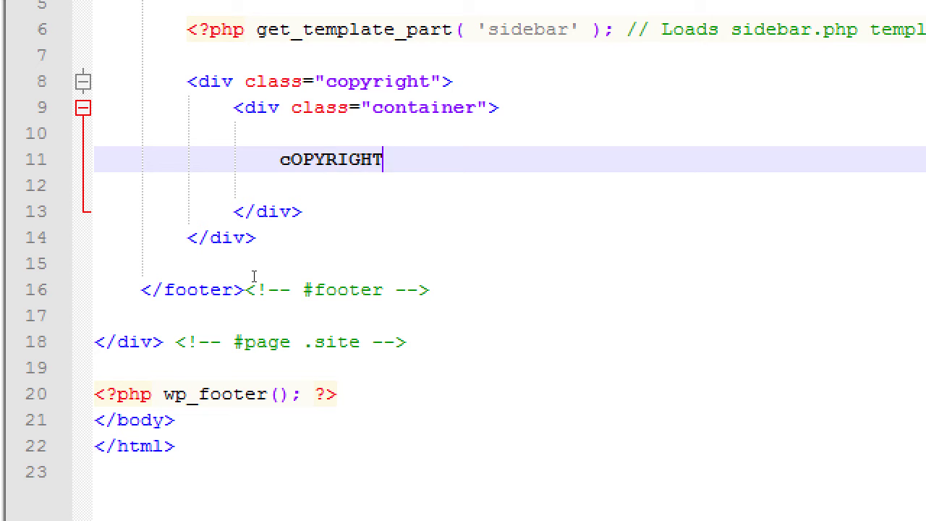
key(shift+Home)
text(Coryp)
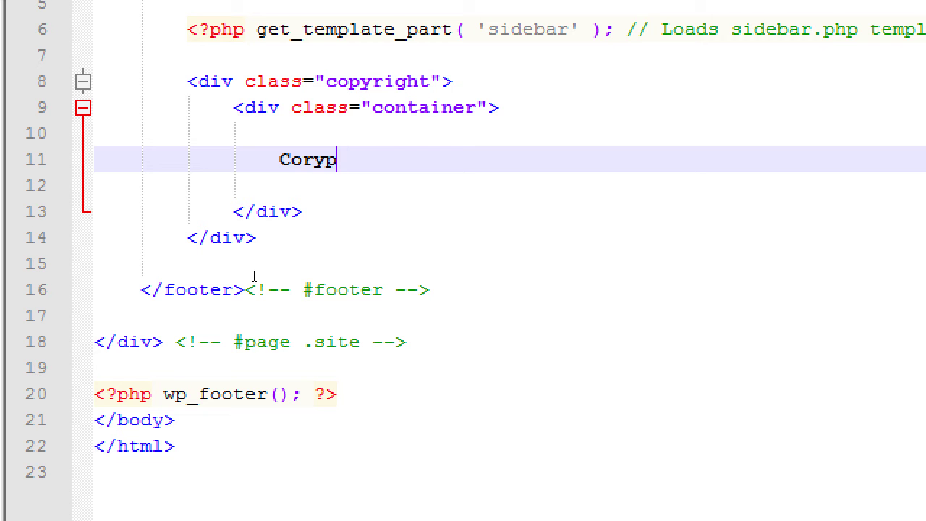
key(BackSpace)
key(BackSpace)
key(BackSpace)
text(pyright 2016)
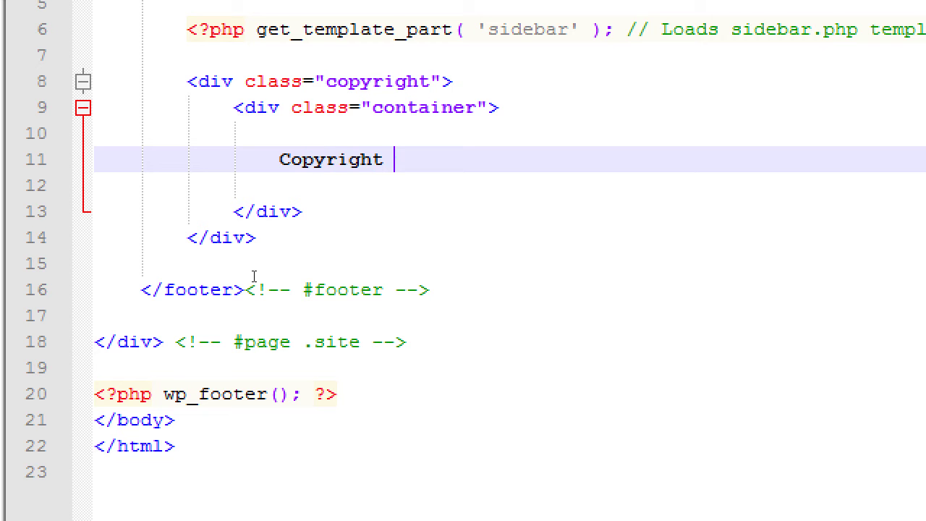
Complete the copyright line with "Victor's Bakery, LLC. All rights reserved.".
text( Victor)
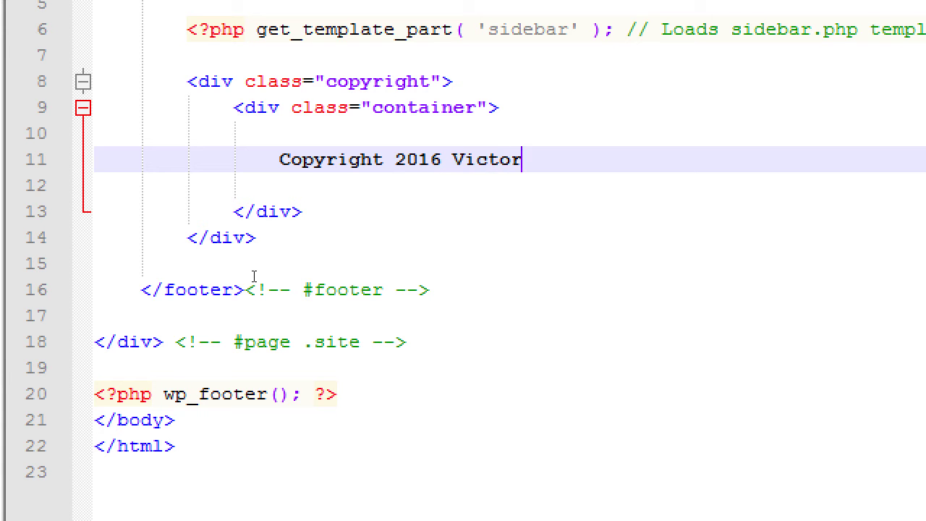
text('s Bakery, LCC)
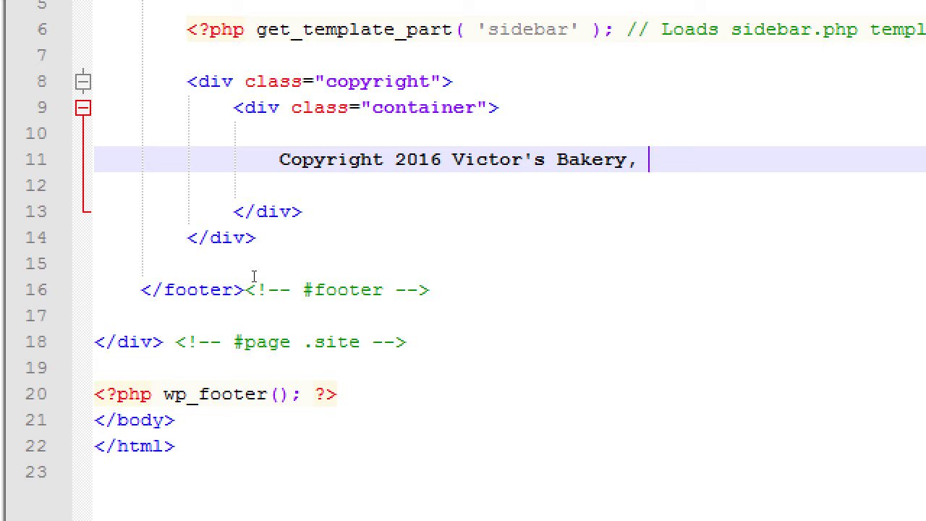
key(BackSpace)
key(BackSpace)
text(LC. Alkl)
key(BackSpace)
key(BackSpace)
text(l re)
key(BackSpace)
text(ight)
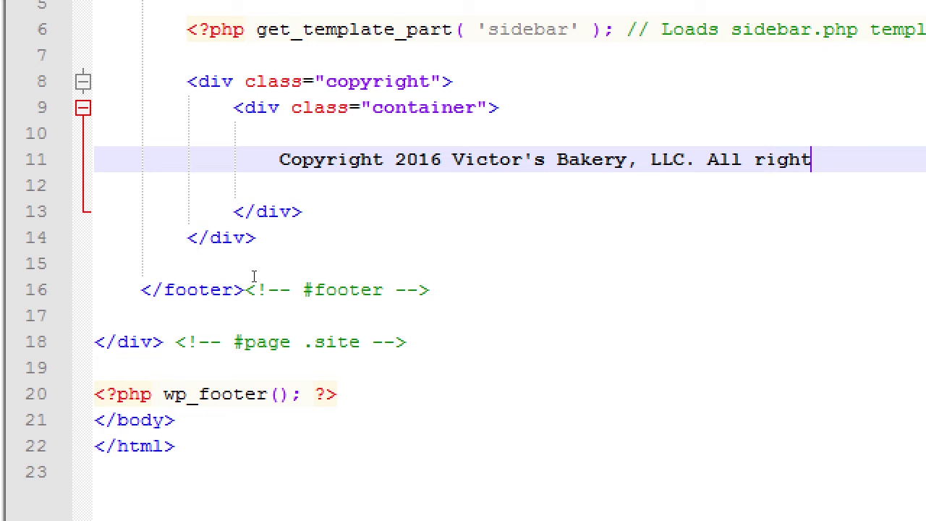
text(s reserved)
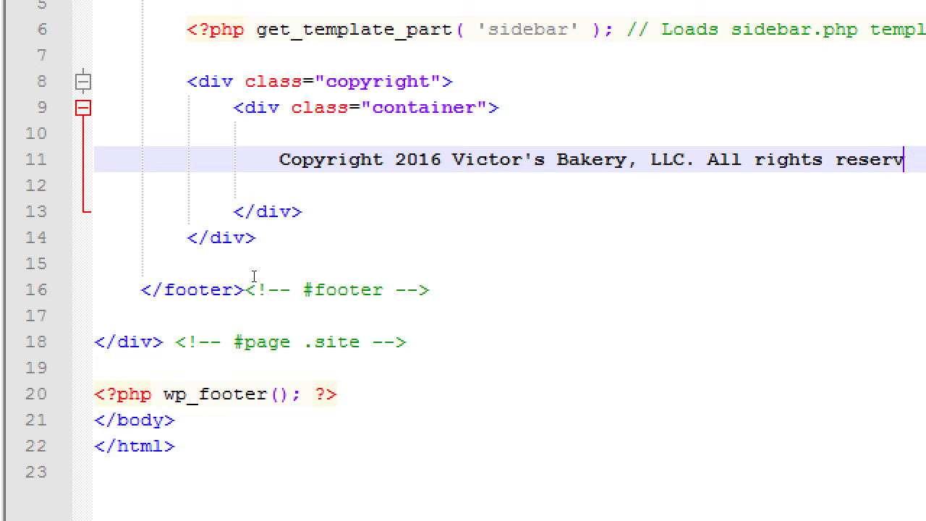
text(.)
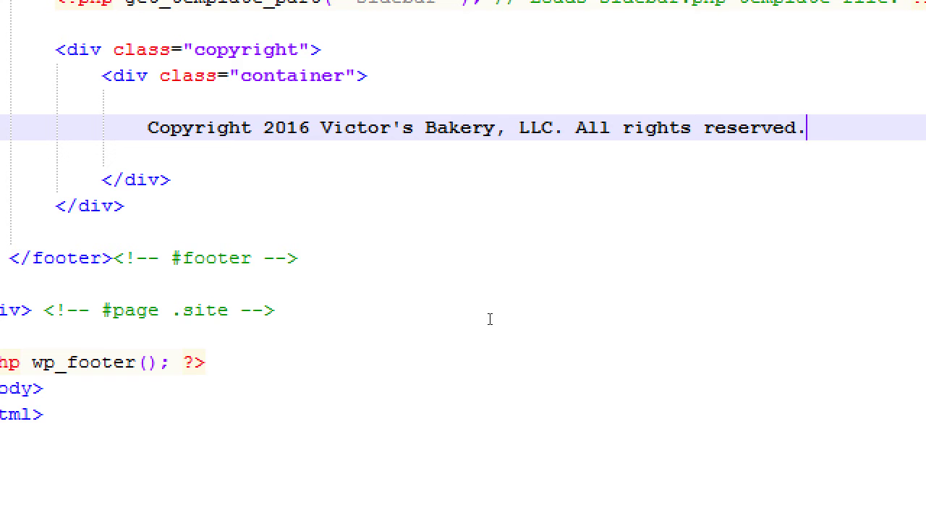
Erase the last characters of the copyright line and undo the deletion.
key(BackSpace)
key(BackSpace)
key(BackSpace)
key(BackSpace)
key(BackSpace)
key(BackSpace)
key(BackSpace)
key(BackSpace)
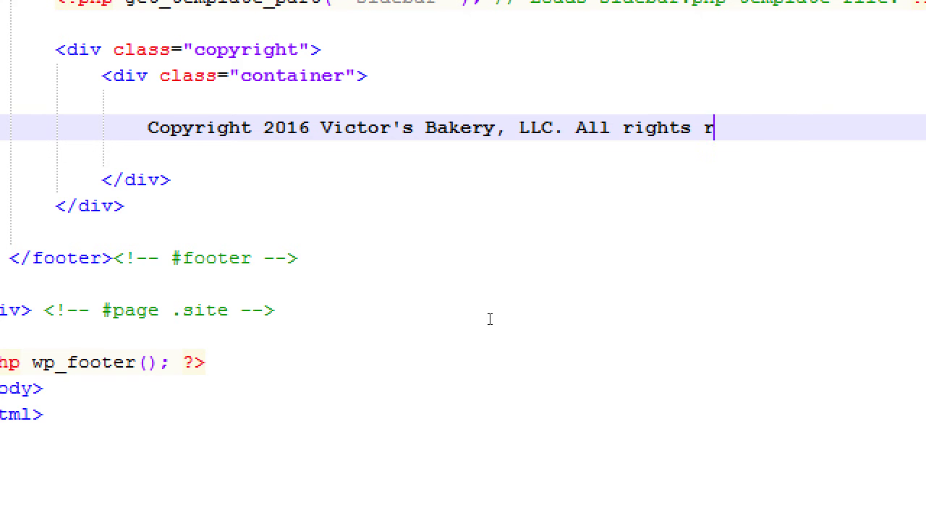
key(ctrl+z)
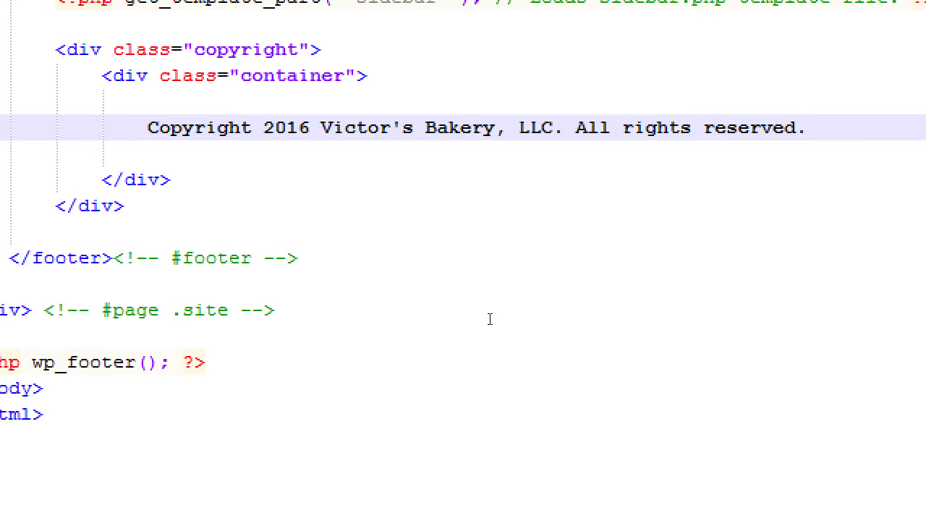
Copy the whole text "Copyright 2016 Victor's Bakery, LLC. All rights reserved.".
key(shift+Home)
key(ctrl+c)
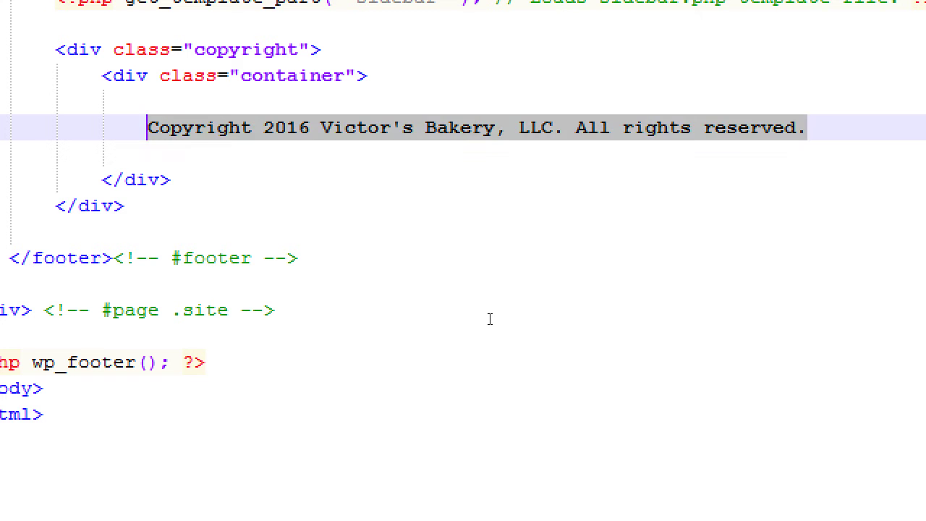
Undo the copyright edits back to the original printf credit lines and separator span.
key(BackSpace)
key(ctrl+z)
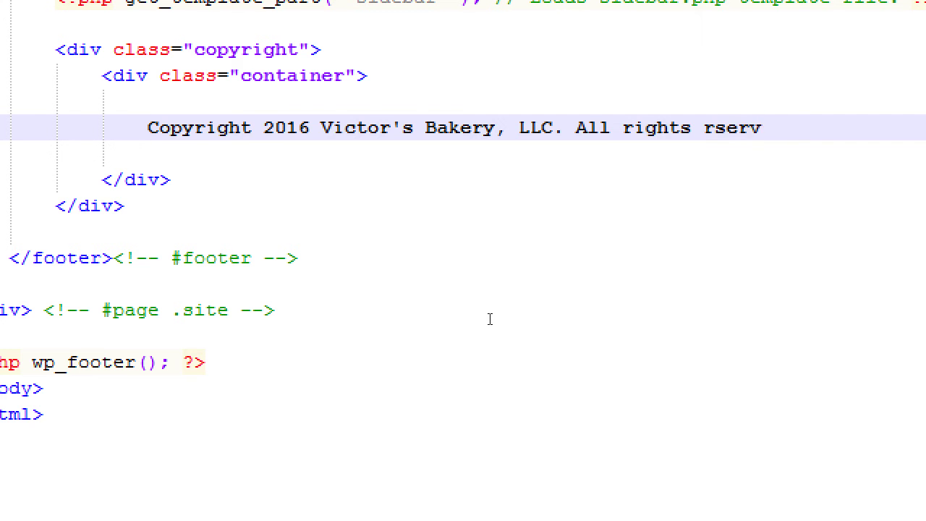
key(BackSpace)
key(BackSpace)
key(BackSpace)
key(BackSpace)
key(BackSpace)
key(BackSpace)
key(BackSpace)
key(BackSpace)
key(BackSpace)
key(BackSpace)
key(BackSpace)
key(BackSpace)
key(BackSpace)
key(ctrl+z)
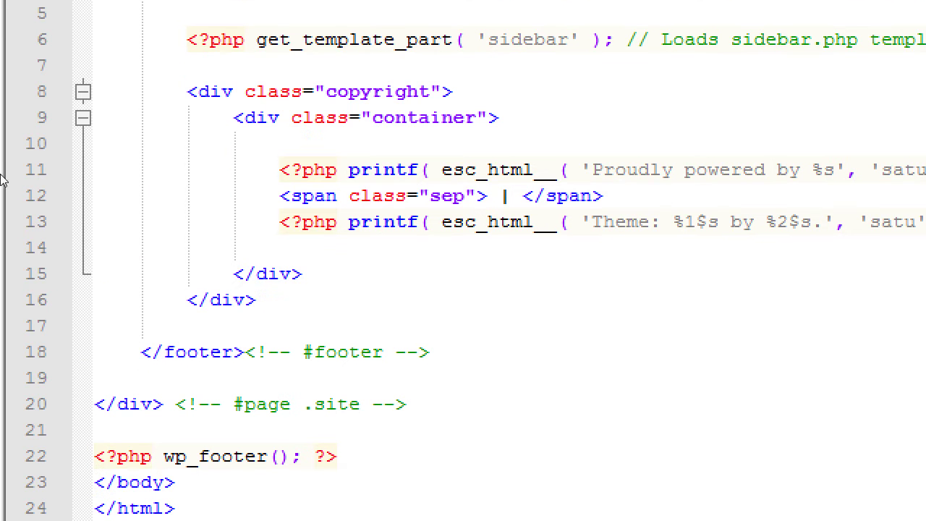
Delete the printf credit lines and the separator span from the container div.
drag(17, 169, 117, 258)
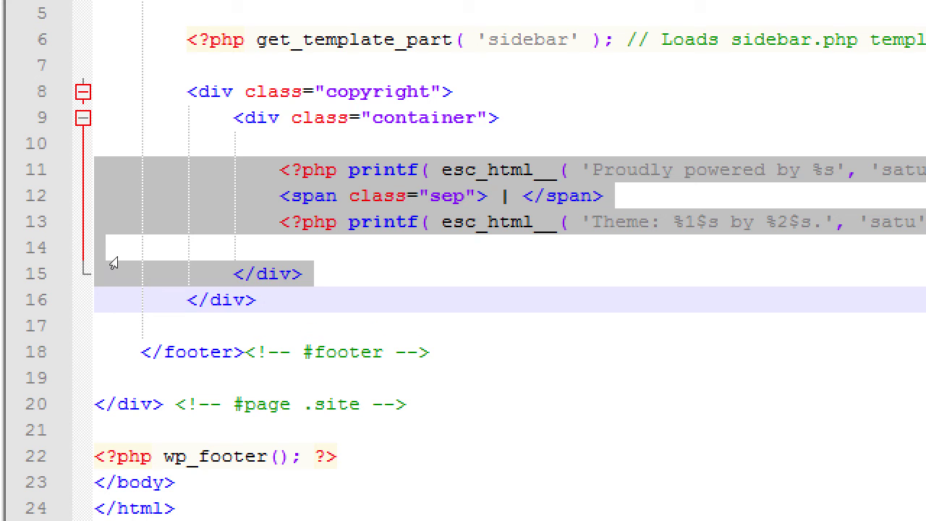
click(134, 221)
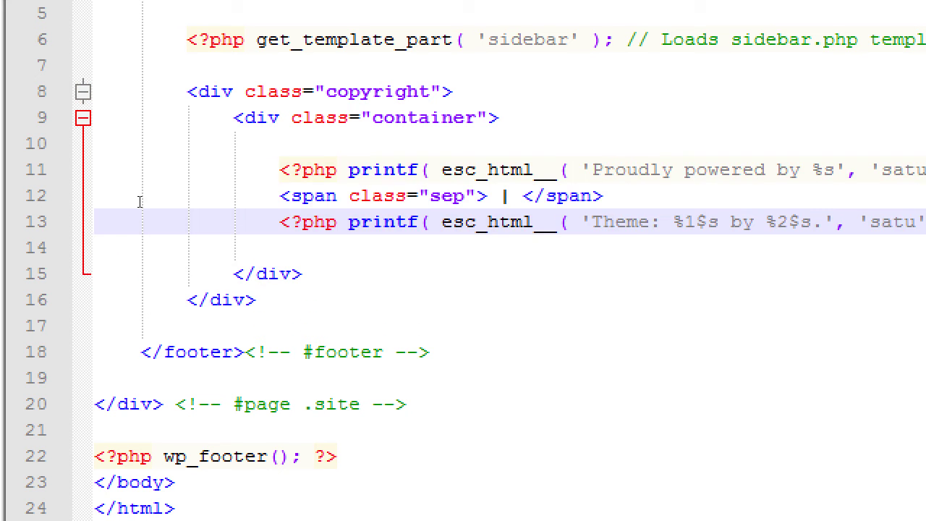
drag(138, 173, 123, 269)
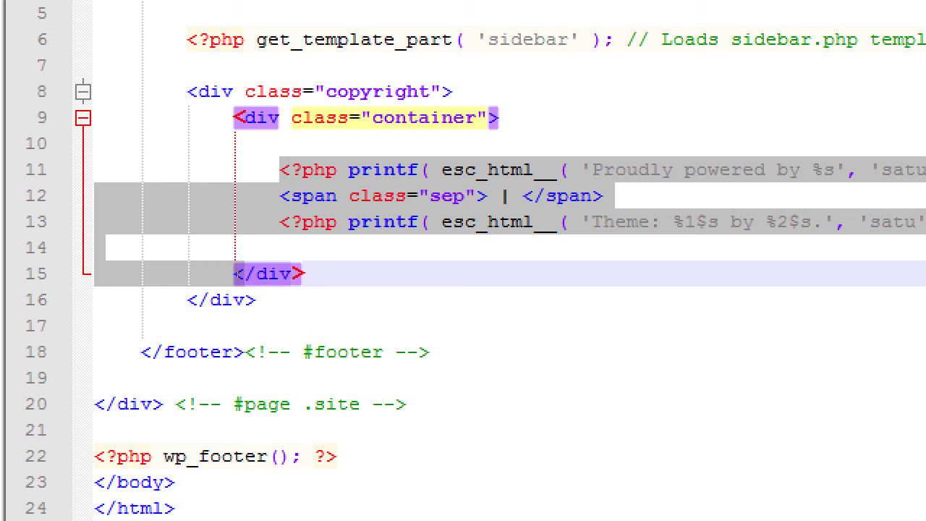
key(Delete)
Add blank lines inside the container div and paste the copied copyright text on line 11.
key(Up)
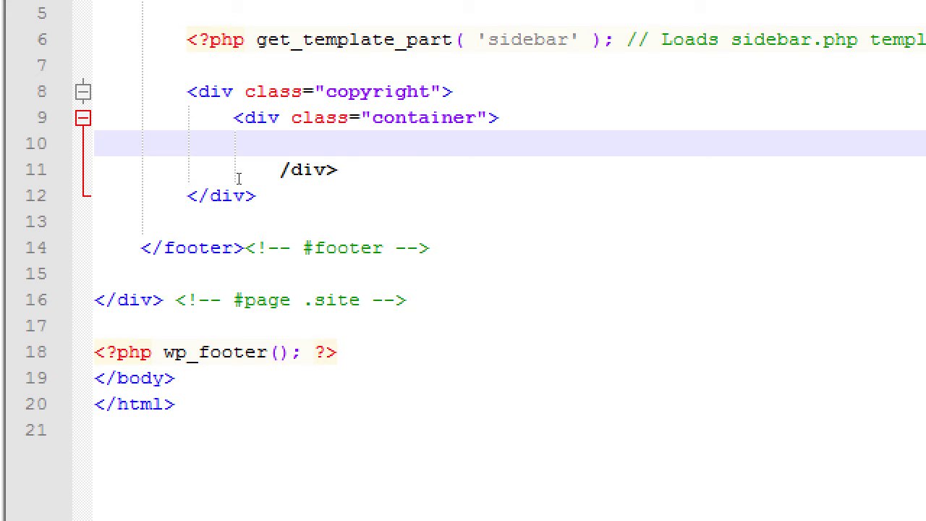
key(Return)
key(Up)
key(Return)
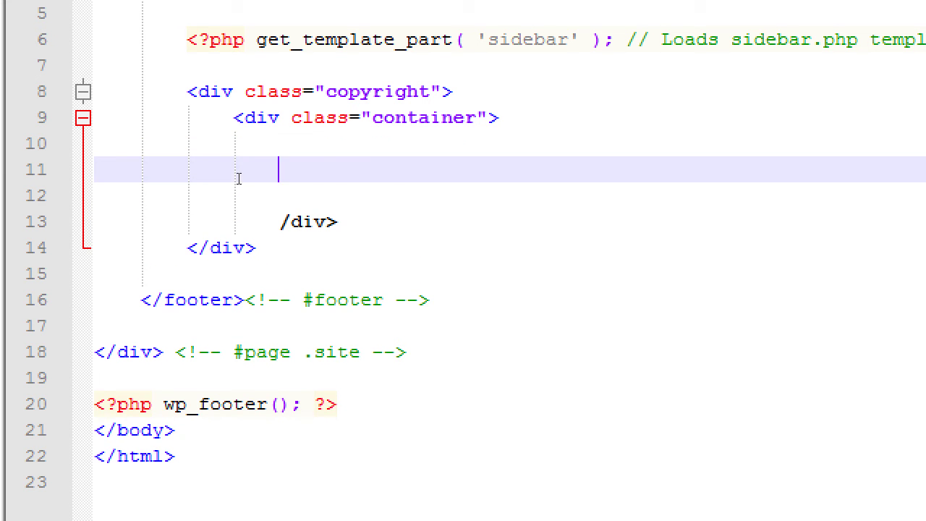
key(BackSpace)
key(ctrl+v)
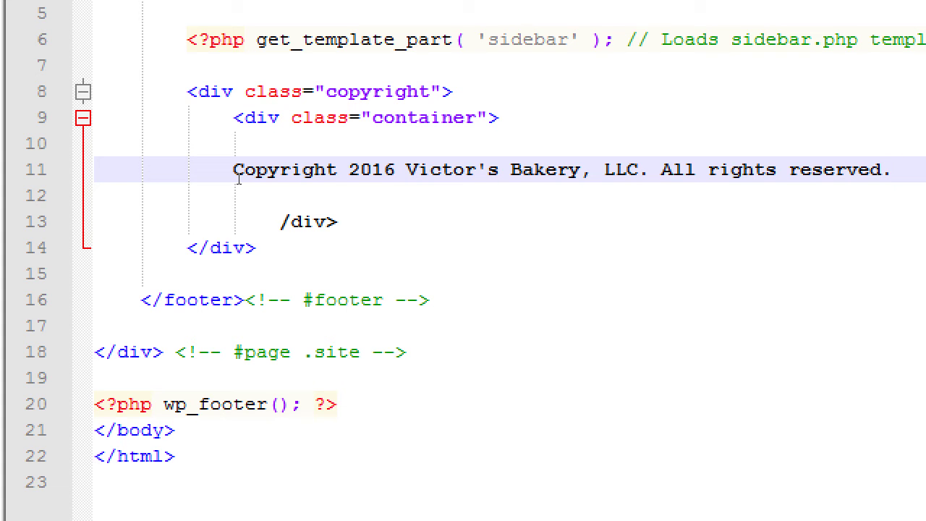
Restore the missing "<" of the container's closing div tag on line 13 and outdent the tag by one level.
key(Down)
key(Down)
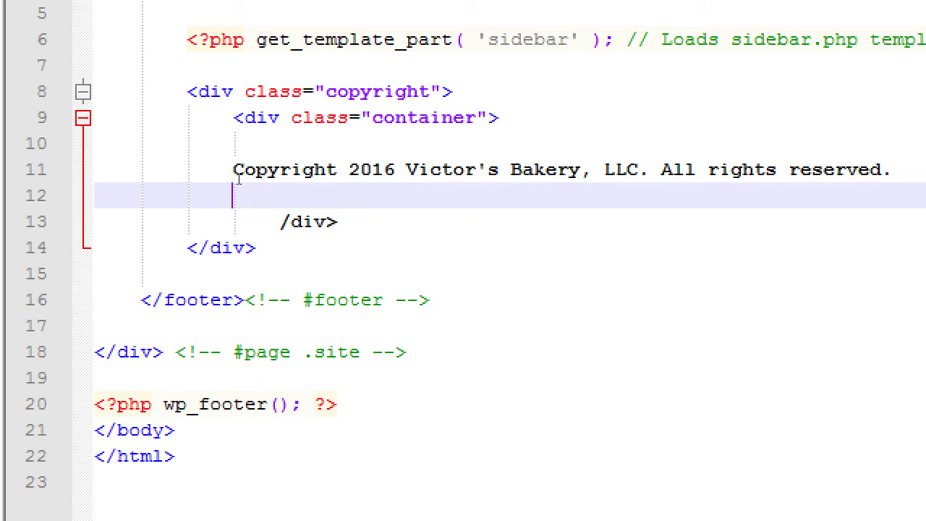
key(Left)
key(Left)
key(Left)
key(Left)
key(Left)
text(<)
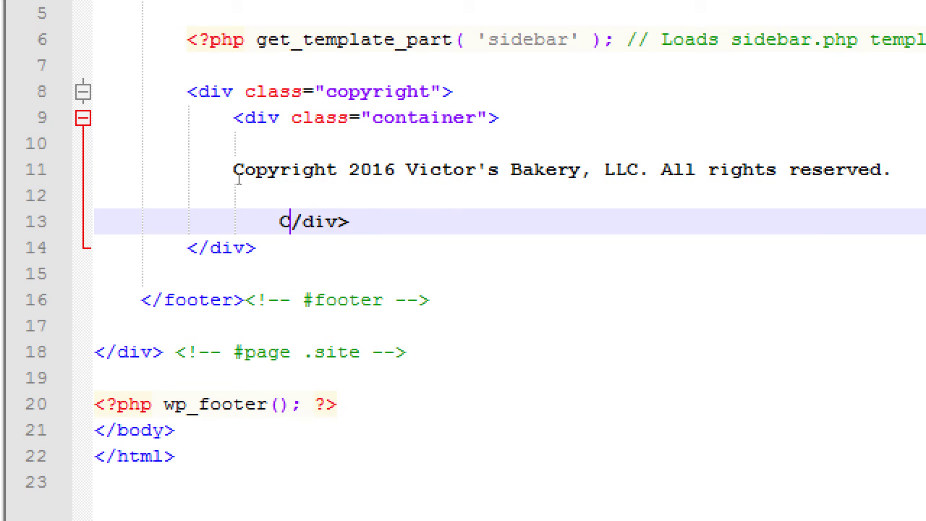
key(BackSpace)
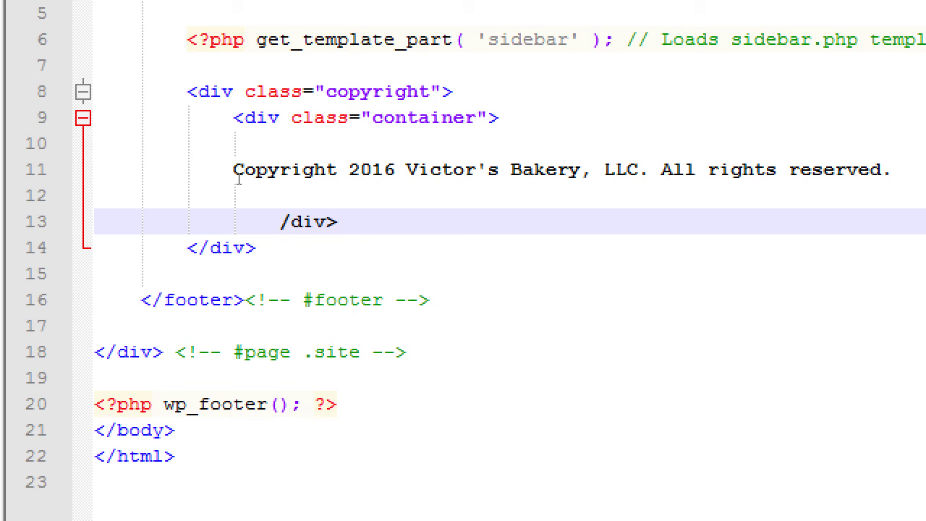
text(<)
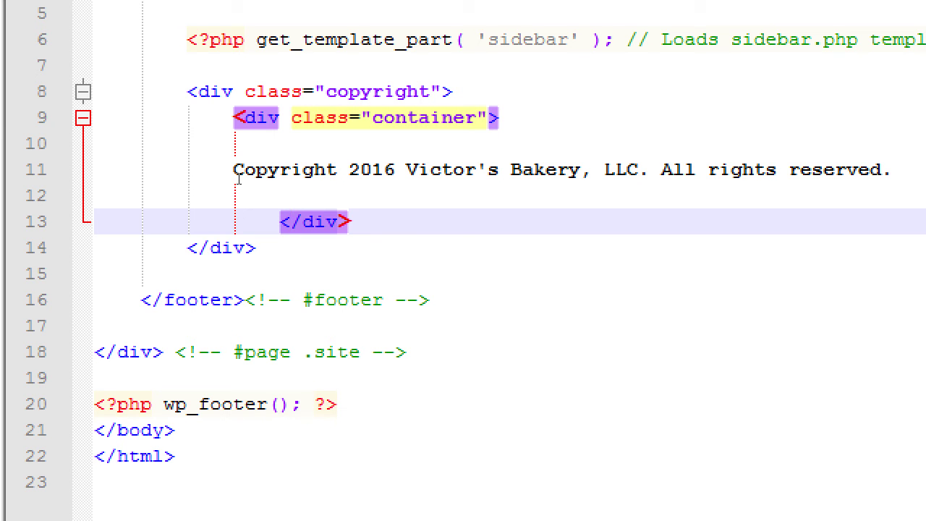
key(Left)
key(BackSpace)
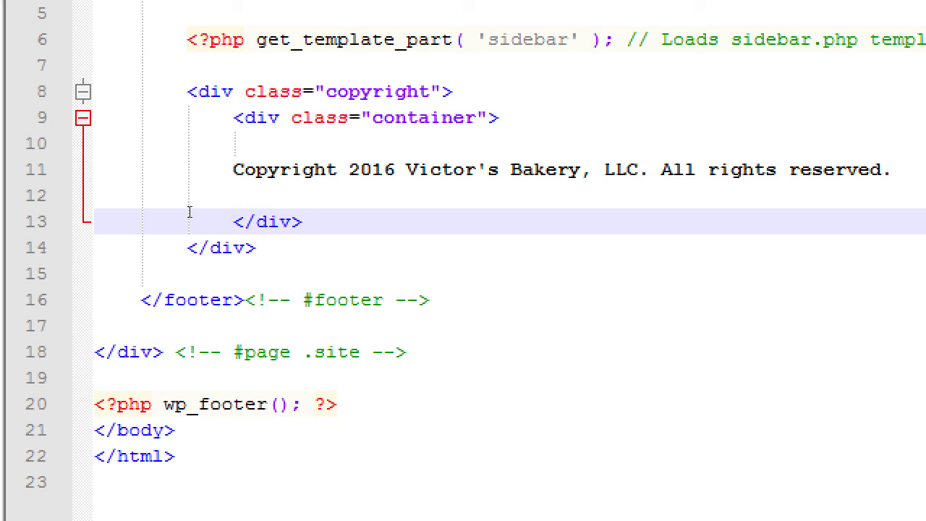
Insert the HTML entity "&amp;" between "Copyright" and "2016" in the copyright line.
key(Up)
key(Up)
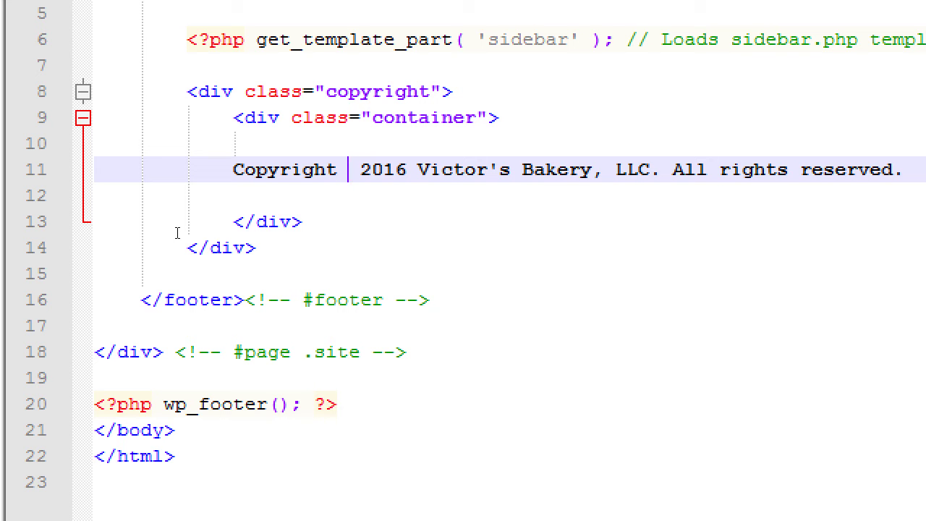
text(&)
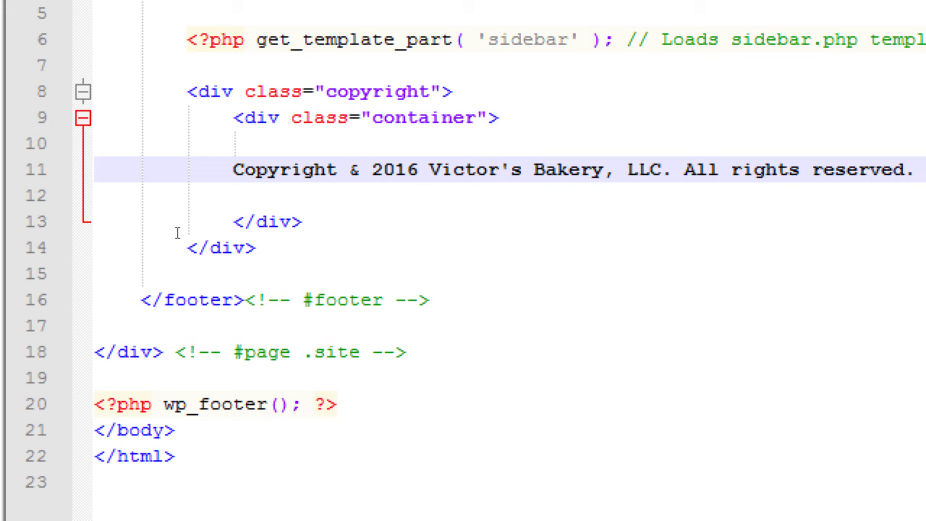
text(amp)
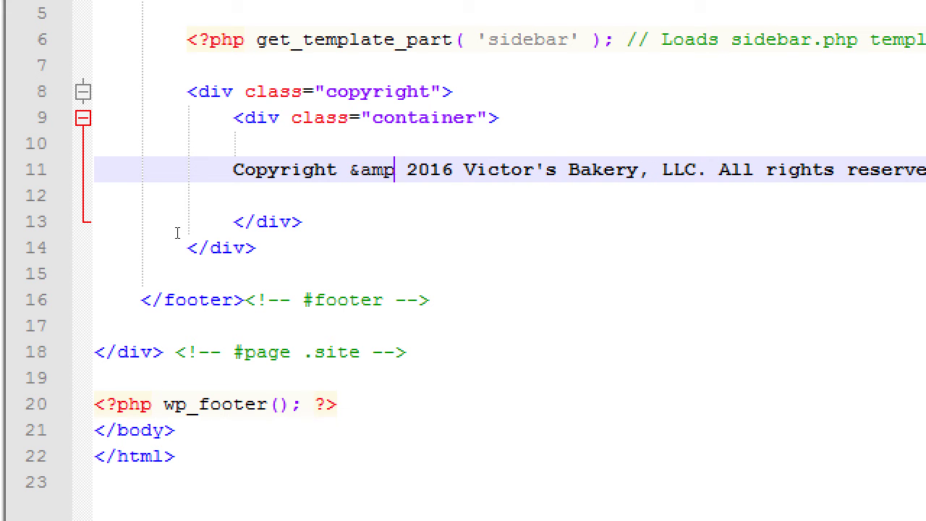
text(;)
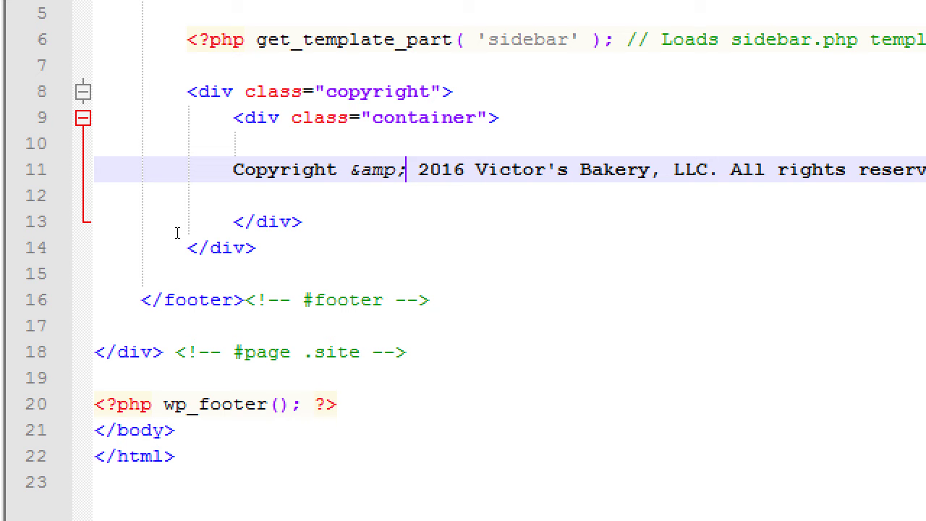
Check the footer.php code in the WordPress theme editor, return to Notepad++, and delete the test text after the #main comment in "new 1".
key(super+minus)
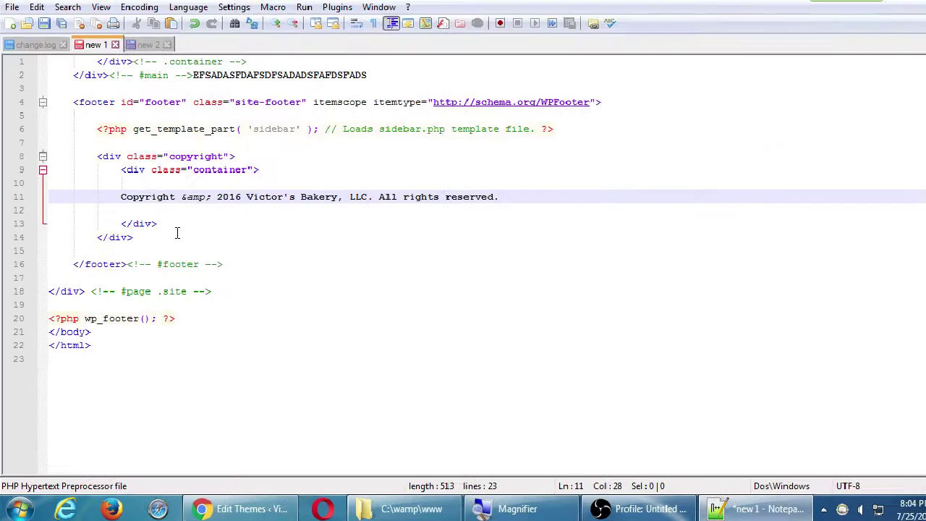
click(231, 505)
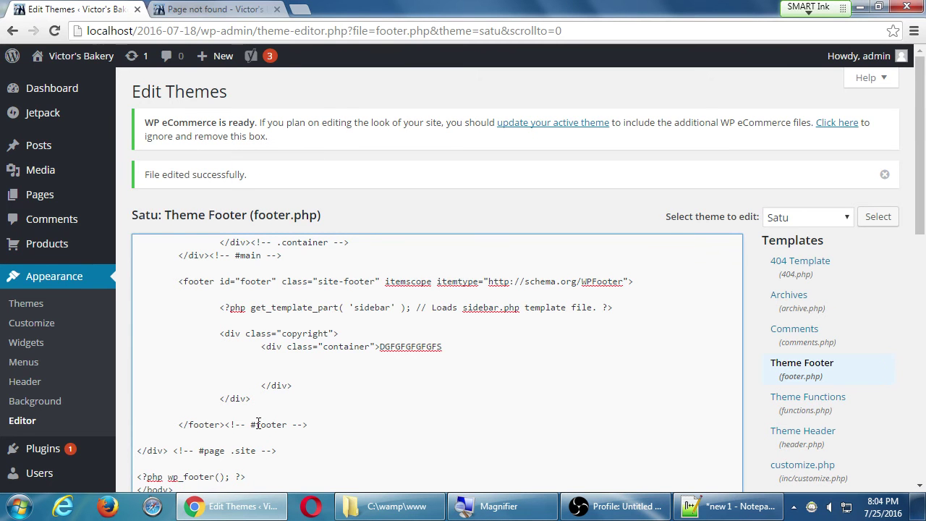
scroll(257, 419, down, 1)
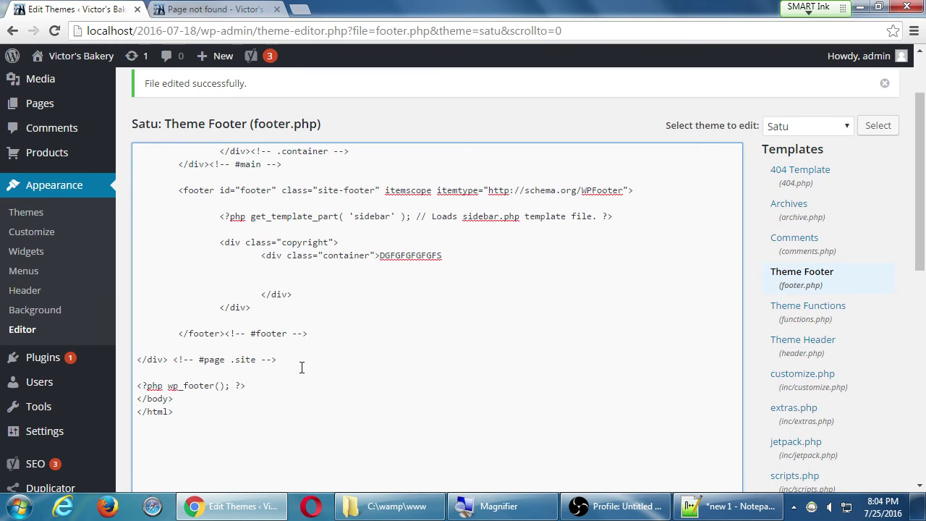
click(705, 510)
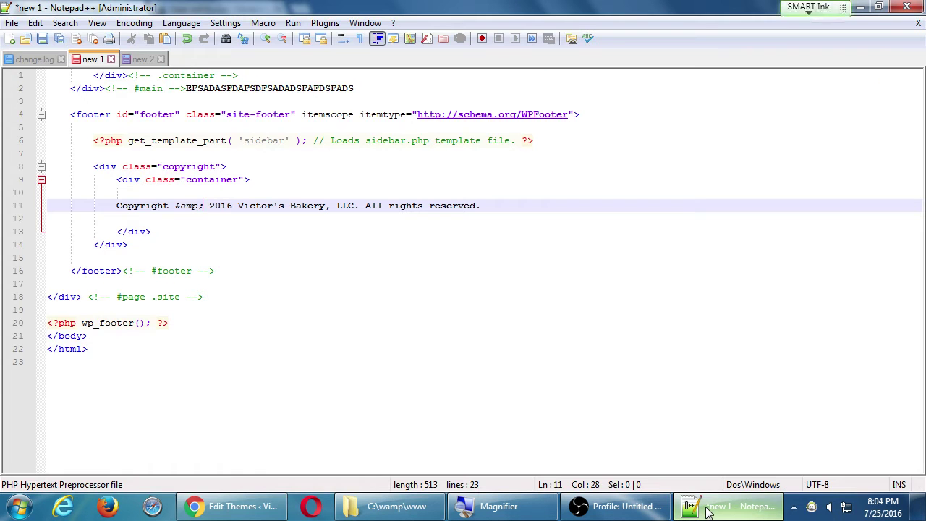
drag(186, 89, 463, 101)
key(Delete)
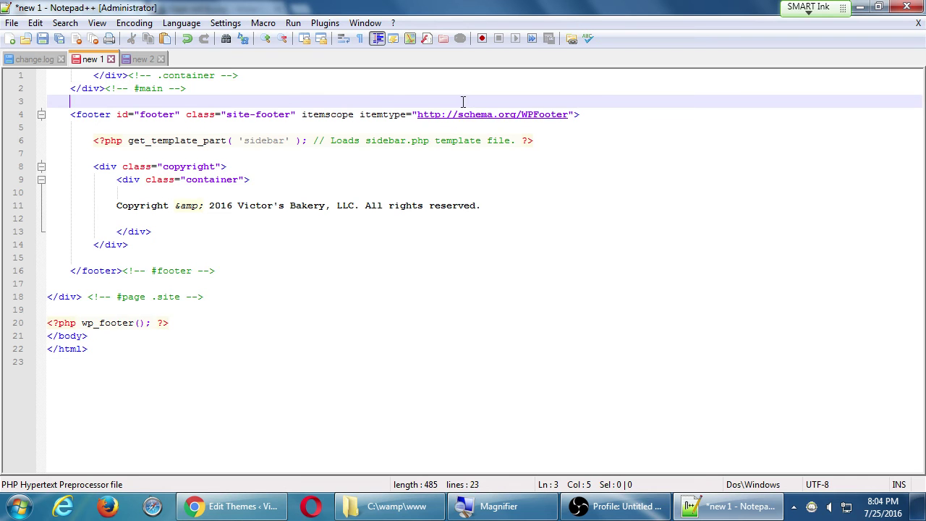
Copy the entire footer code from the "new 1" document.
click(164, 368)
key(ctrl+a)
key(super+c)
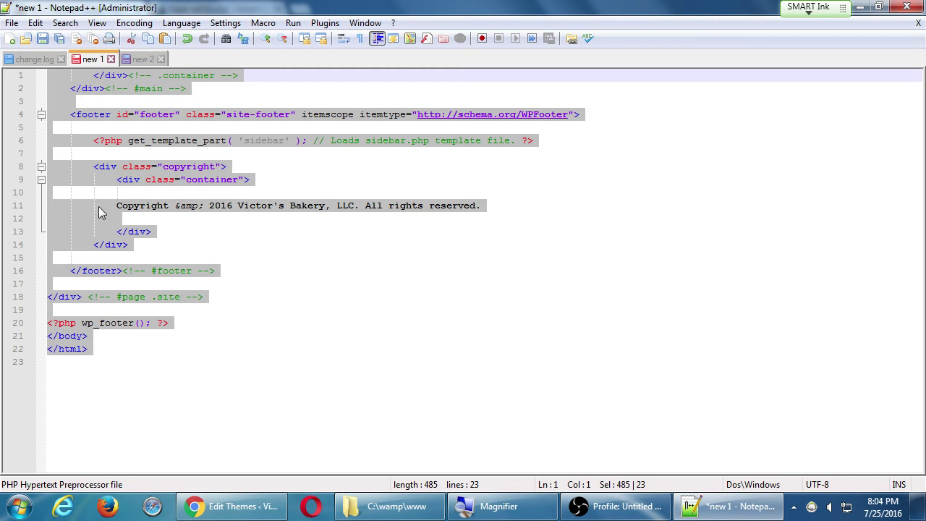
right_click(84, 231)
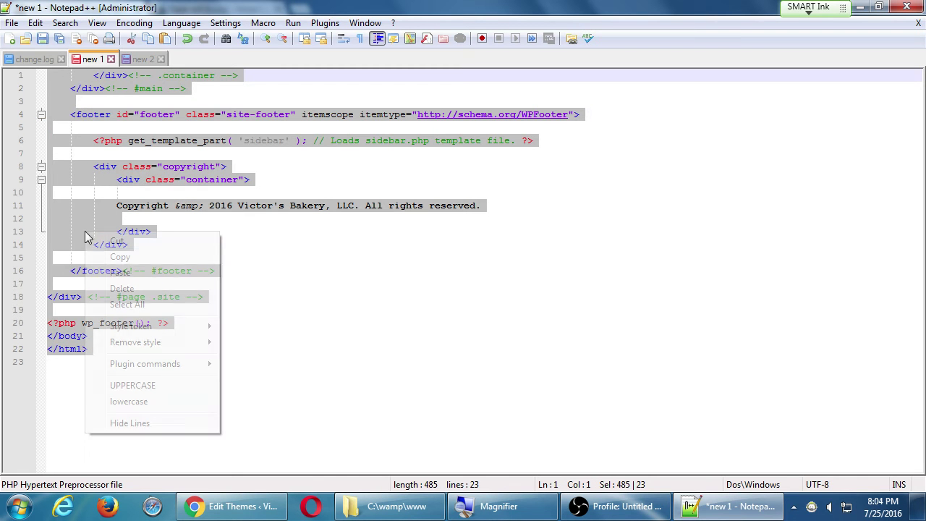
click(150, 257)
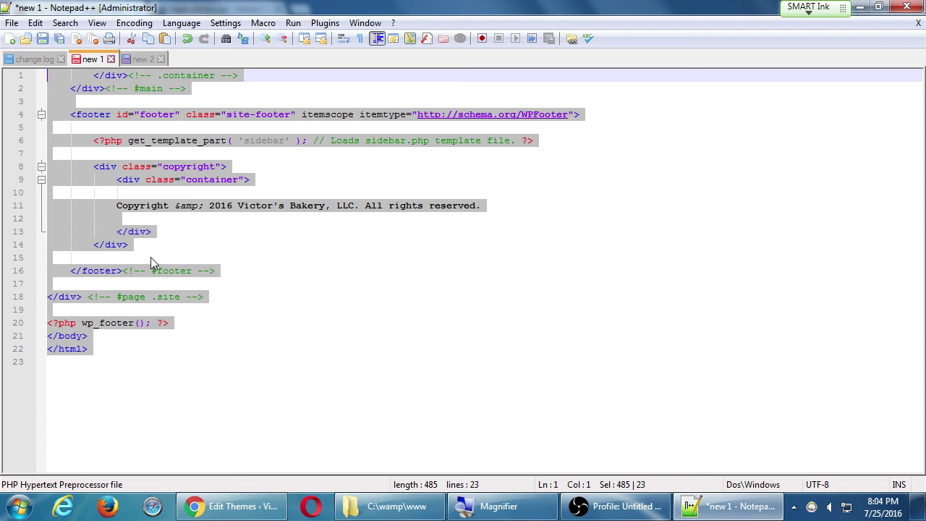
Switch to the WordPress theme editor in Chrome, replace all of footer.php's code with the copied code, and update the file.
click(222, 506)
key(ctrl+a)
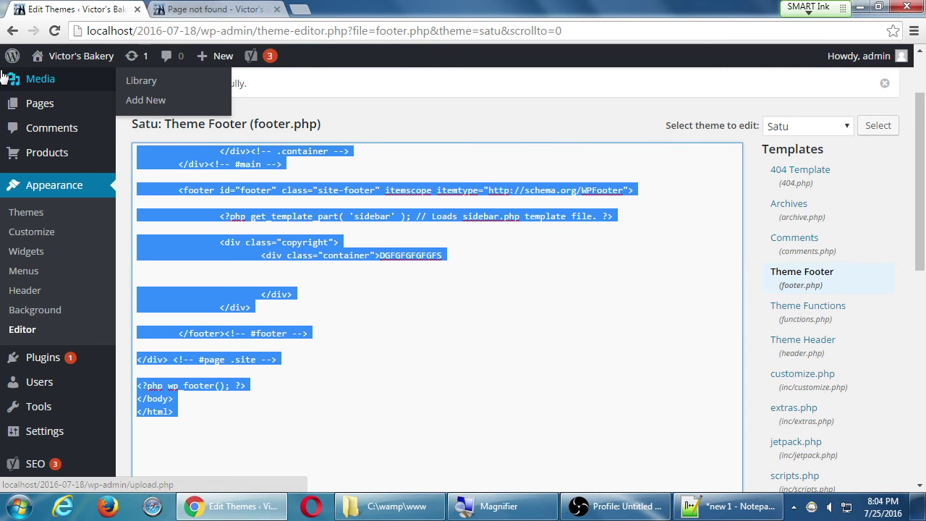
key(Delete)
right_click(245, 197)
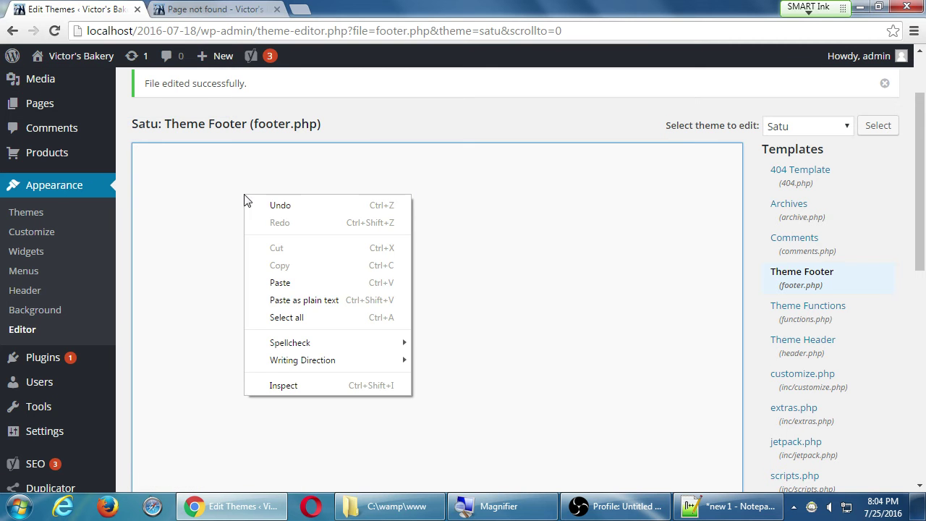
click(293, 287)
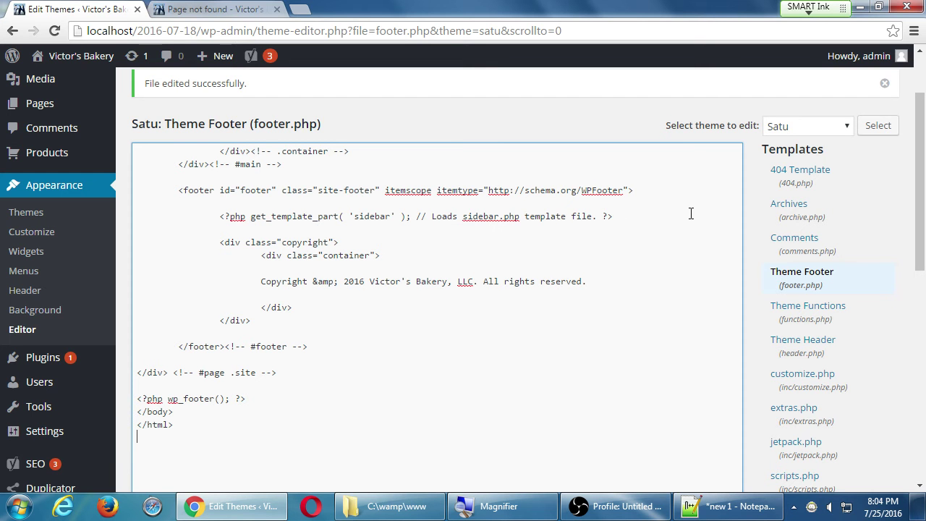
scroll(909, 207, down, 3)
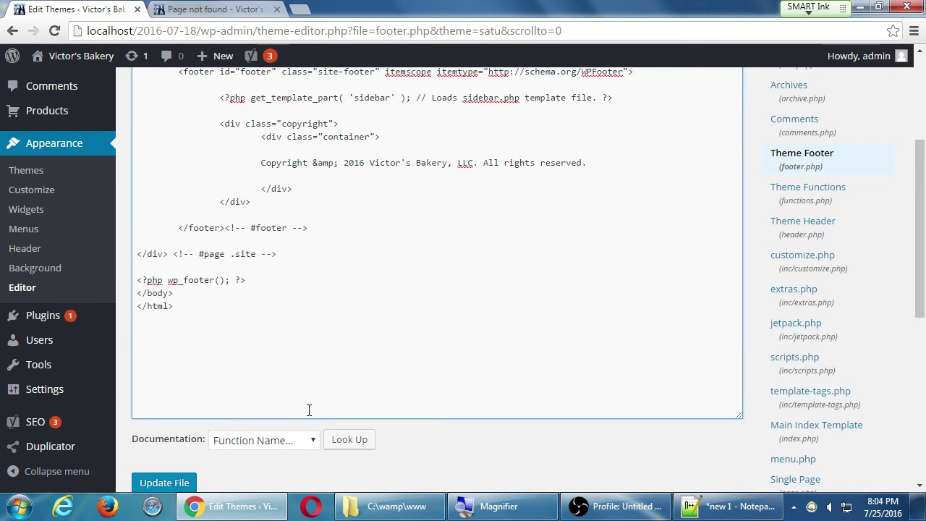
click(164, 485)
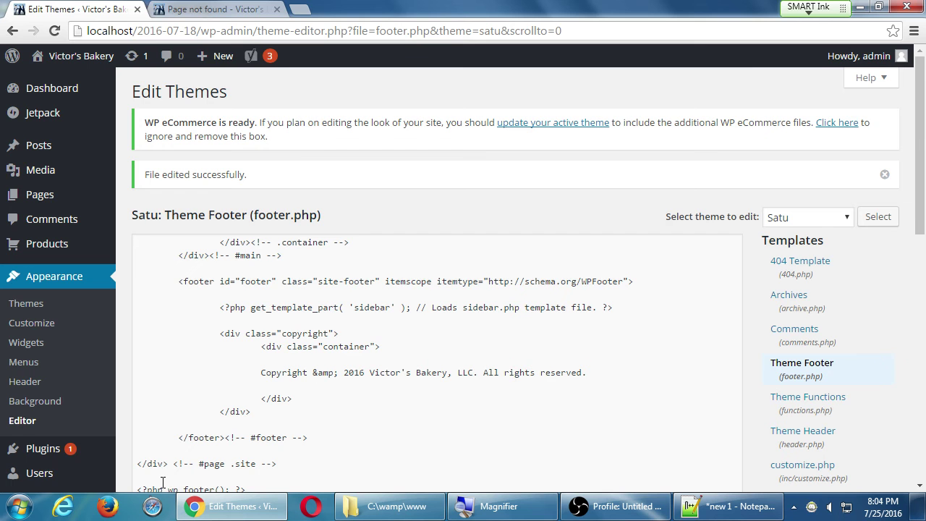
Open the Victor's Bakery home page, examine its footer copyright line, and compare it with the entity in the Notepad++ draft.
scroll(444, 476, down, 5)
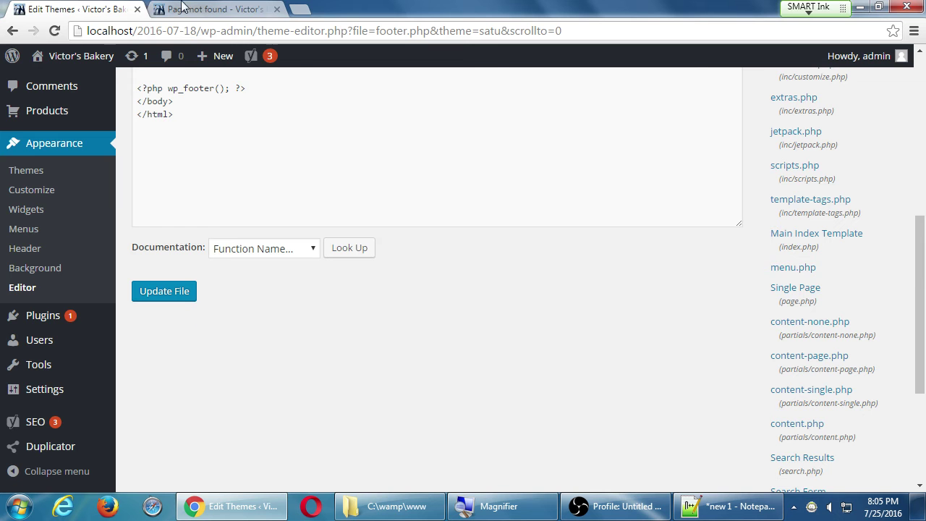
click(212, 8)
click(64, 58)
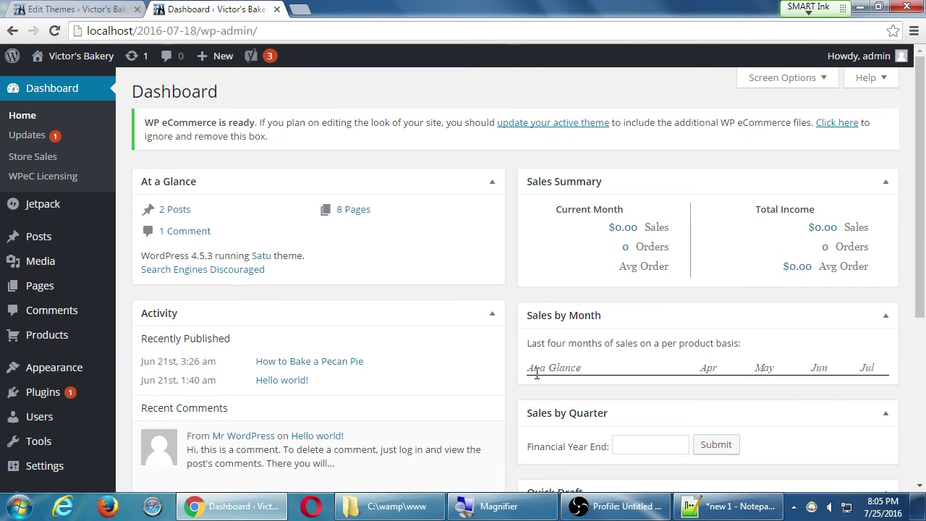
click(101, 58)
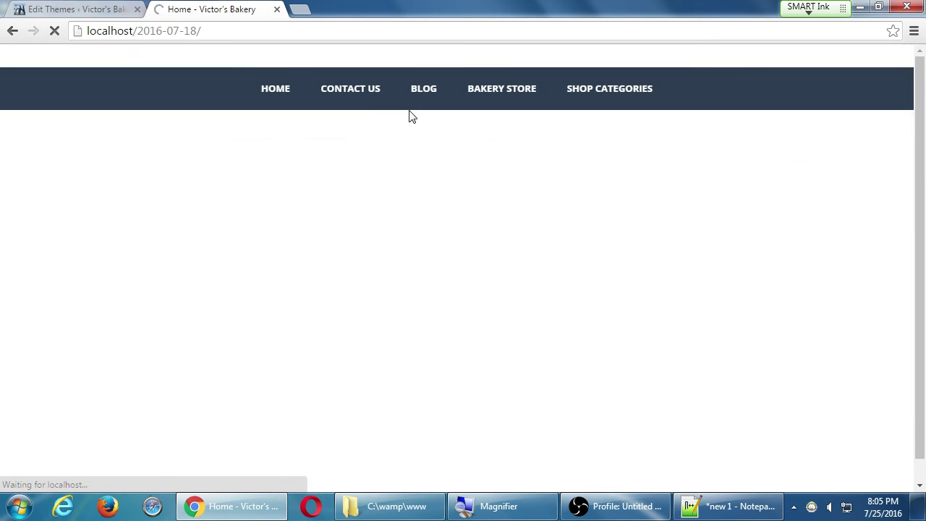
scroll(463, 210, down, 10)
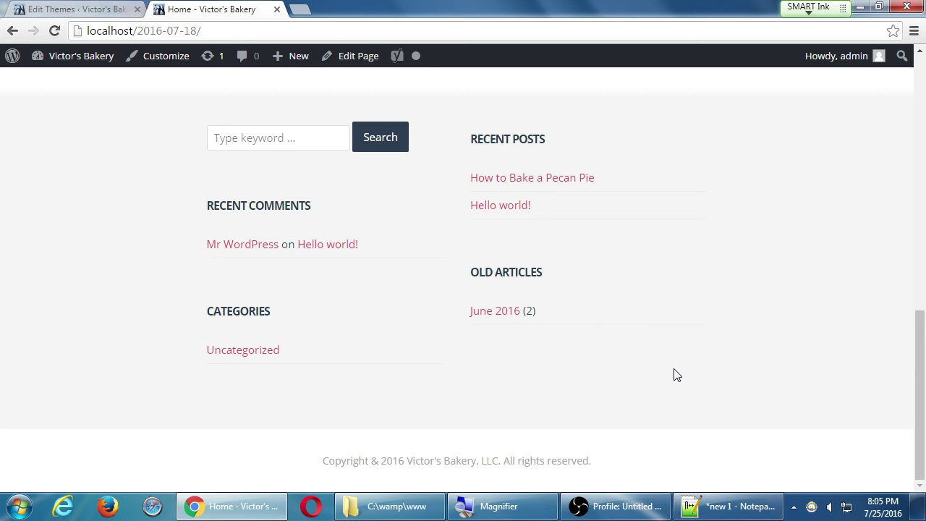
click(713, 510)
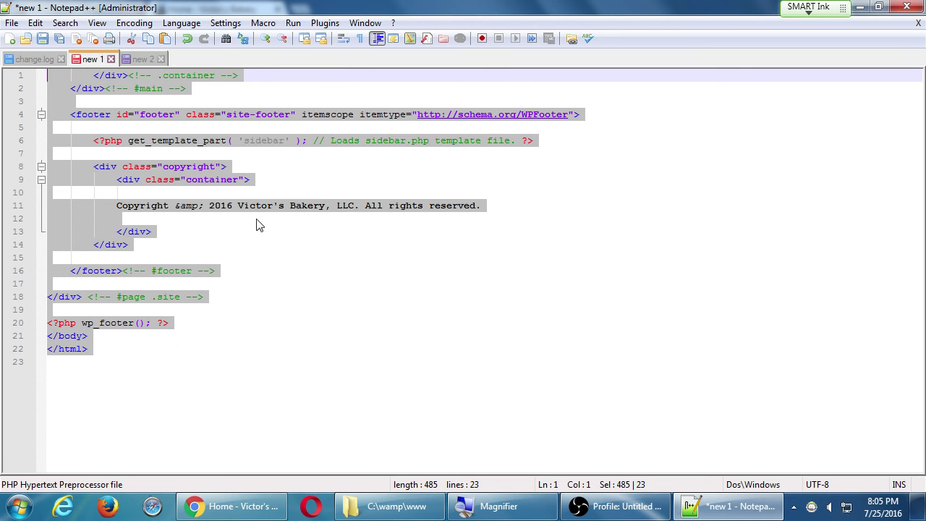
click(184, 209)
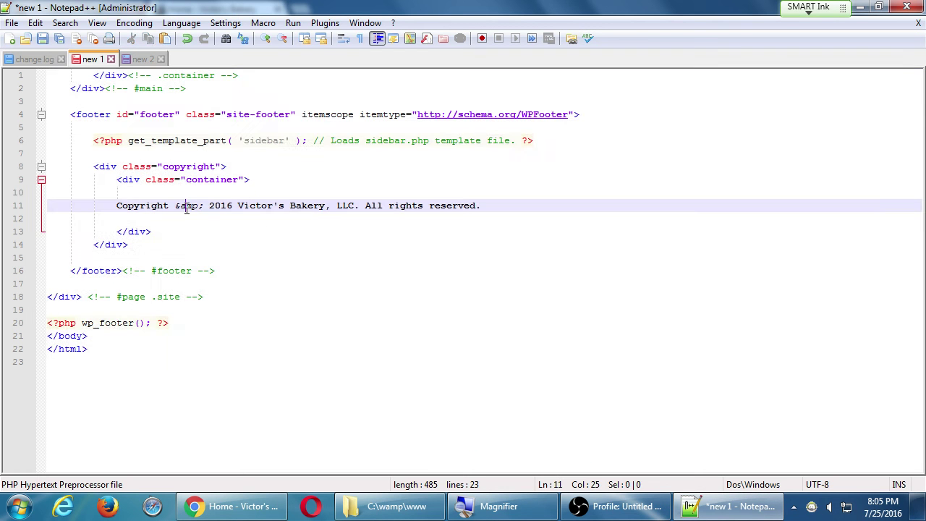
click(233, 506)
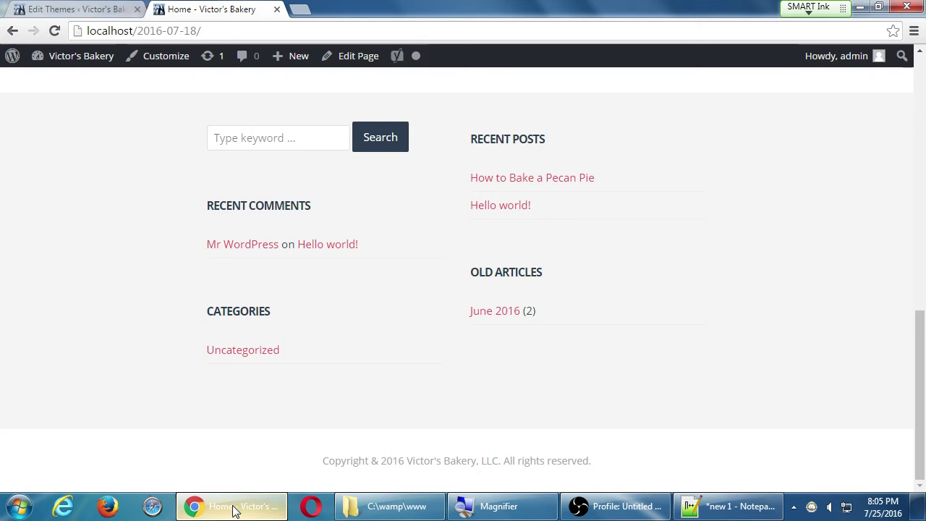
In the theme editor's footer.php, change the entity between "Copyright" and "2016" to "&copy;" and select the word "copy" in it.
click(86, 9)
click(164, 291)
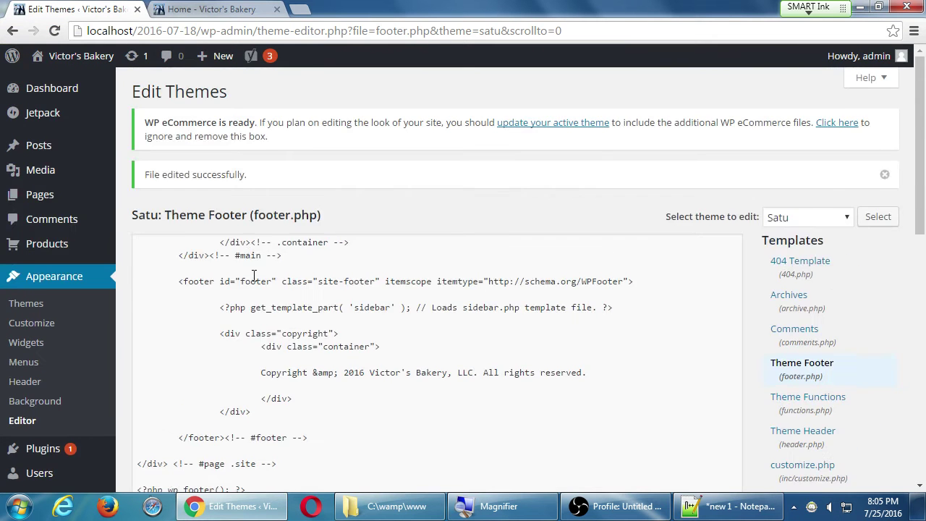
scroll(255, 277, down, 2)
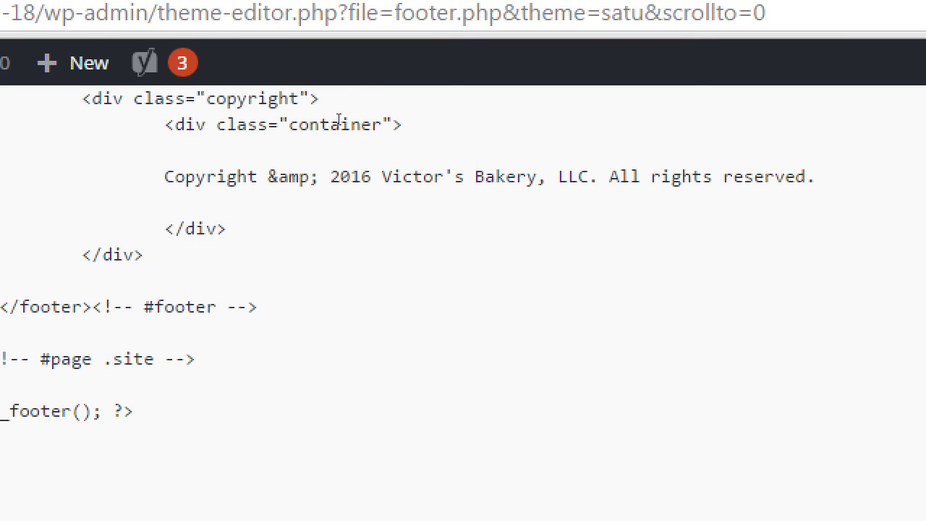
click(311, 176)
key(BackSpace)
key(BackSpace)
key(BackSpace)
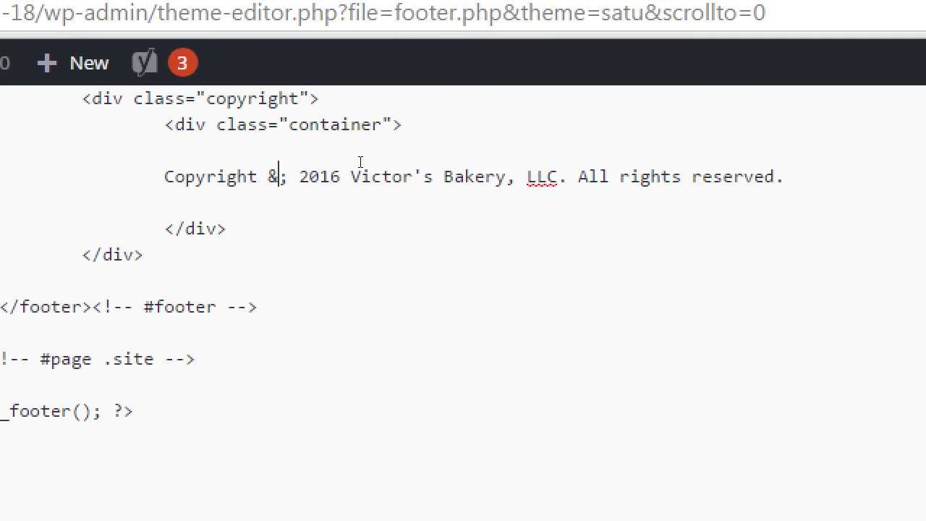
text(copy)
key(BackSpace)
key(BackSpace)
key(BackSpace)
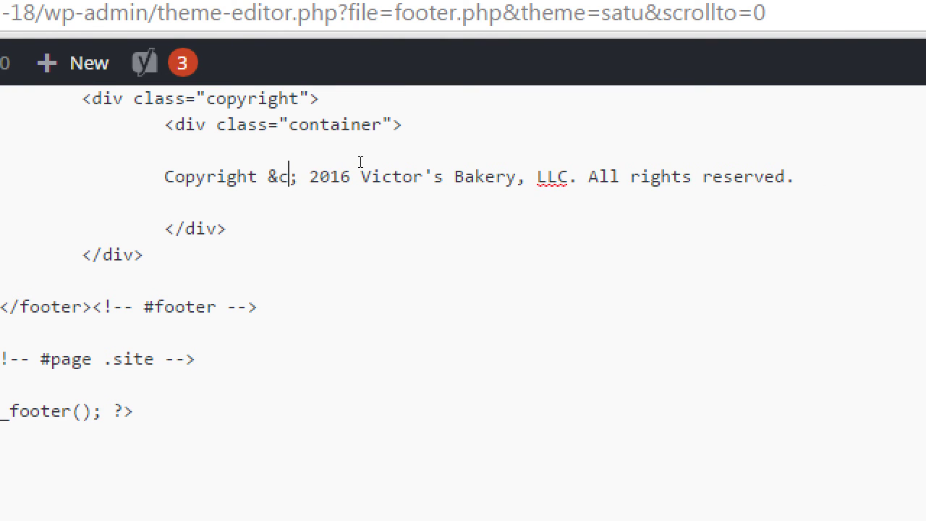
text(opy)
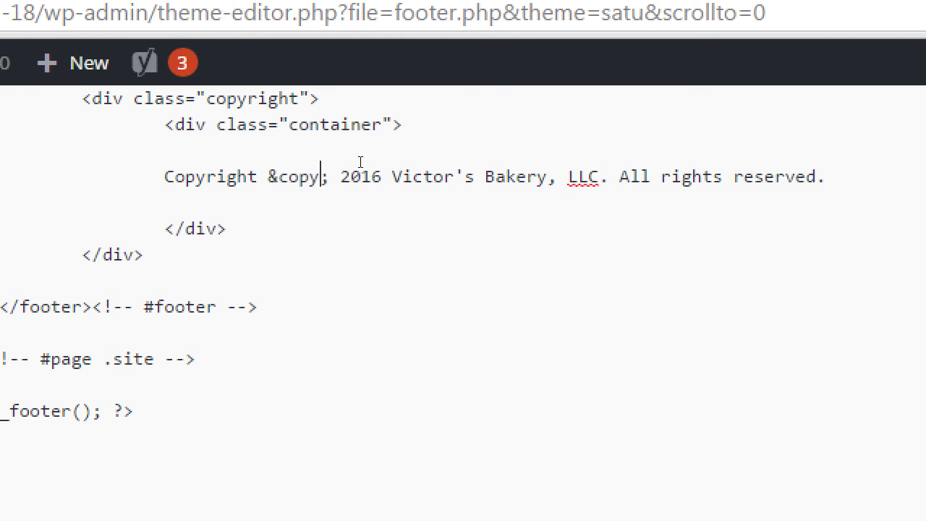
key(shift+Left)
key(shift+Left)
key(shift+Left)
key(shift+Left)
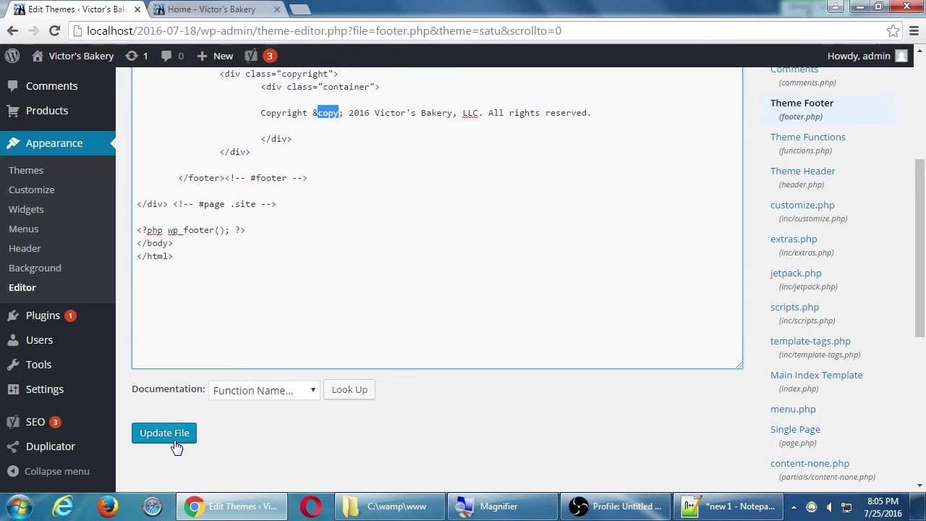
Update footer.php and reload the Victor's Bakery home page to check the footer's copyright symbol.
click(174, 440)
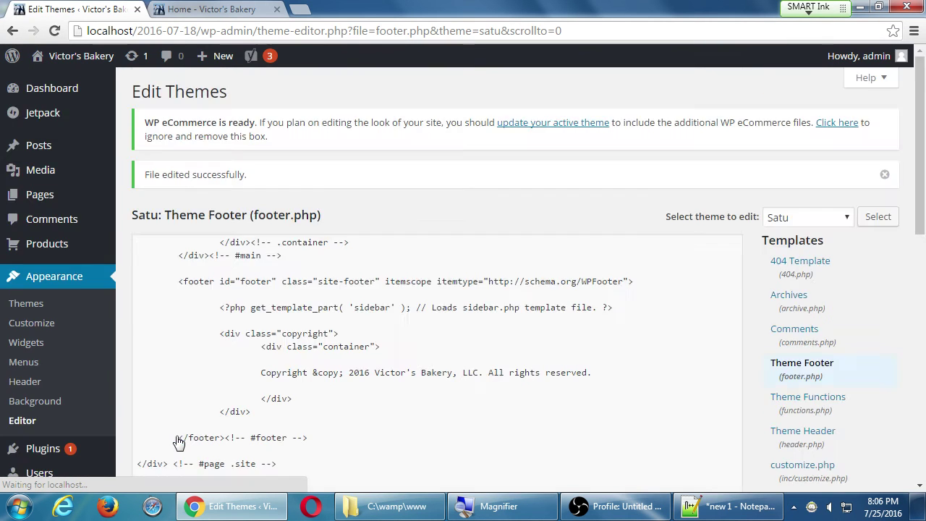
key(ctrl+Tab)
key(F5)
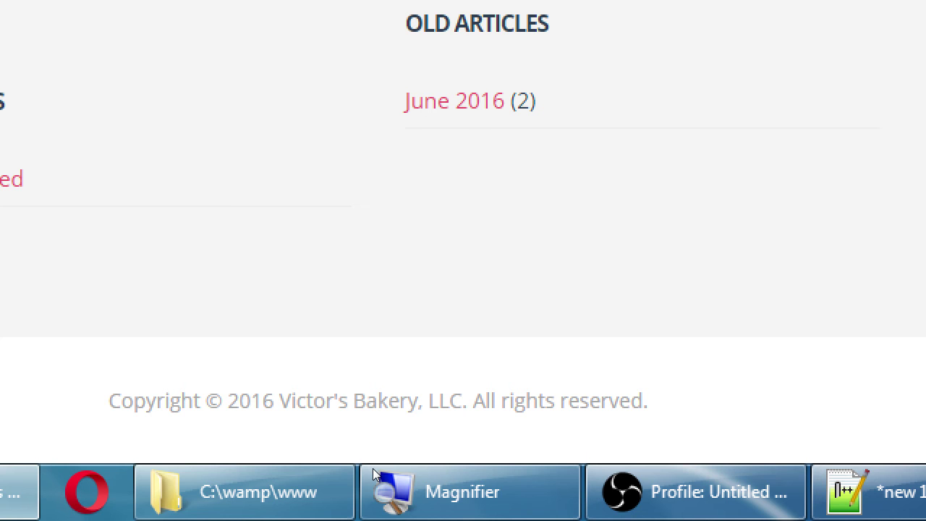
key(super+minus)
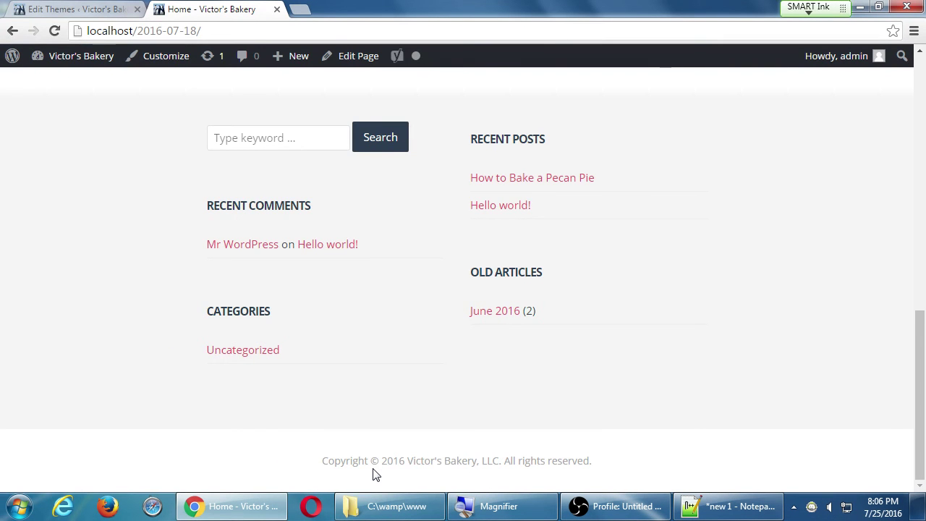
Search Google for "html character codes" in a new browser tab.
key(ctrl+t)
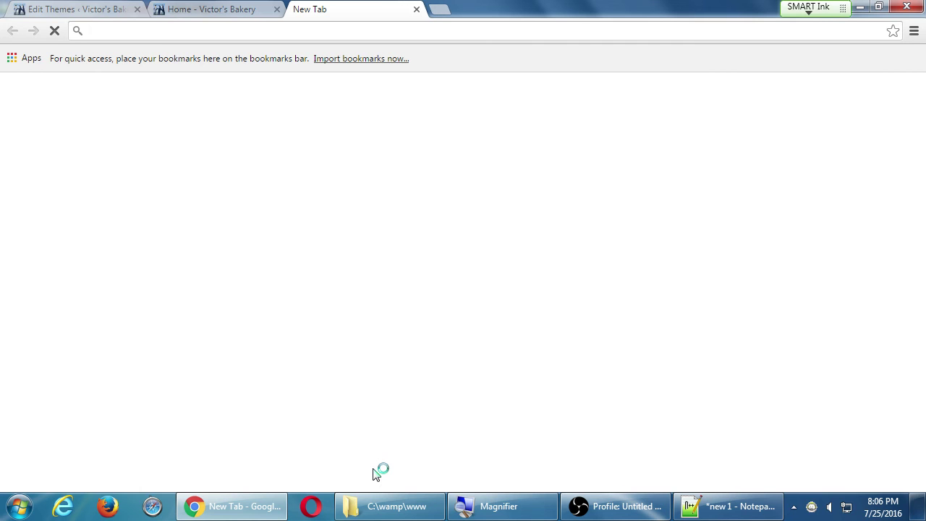
text(html character)
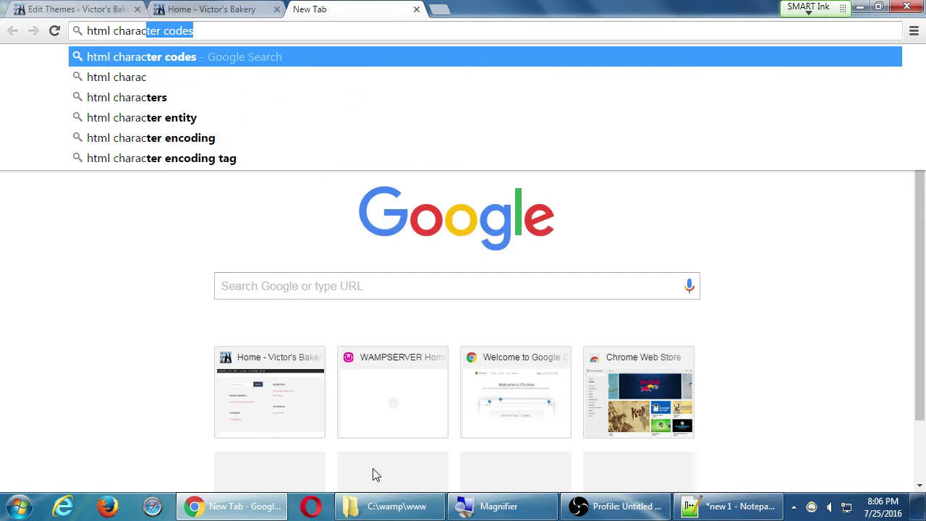
key(Down)
key(Down)
key(Down)
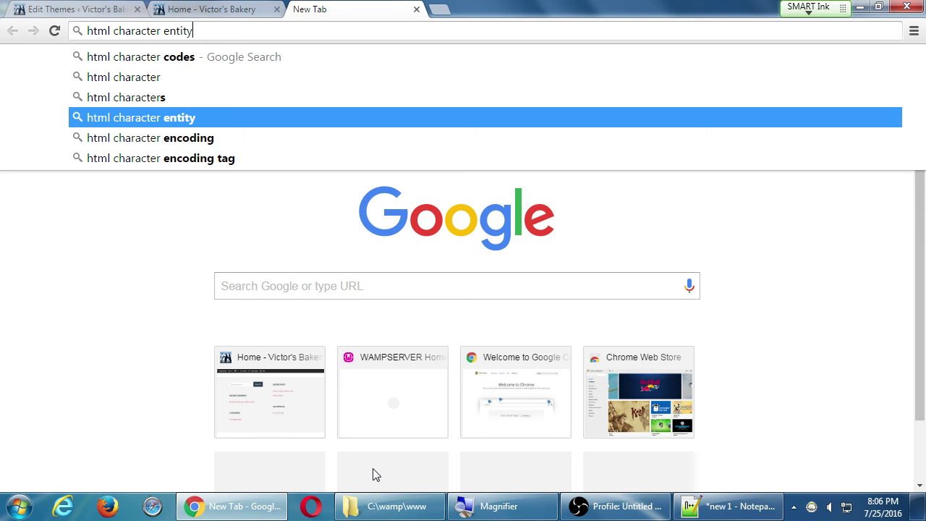
key(Up)
key(Up)
key(Up)
key(Return)
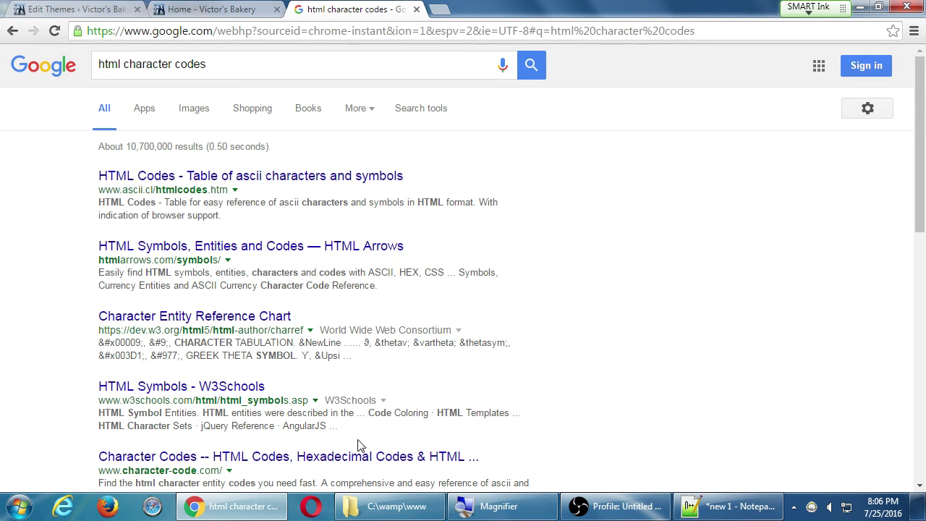
Open the ascii.cl HTML Codes table from the results and examine the HTML number and name for the one-quarter fraction.
click(307, 178)
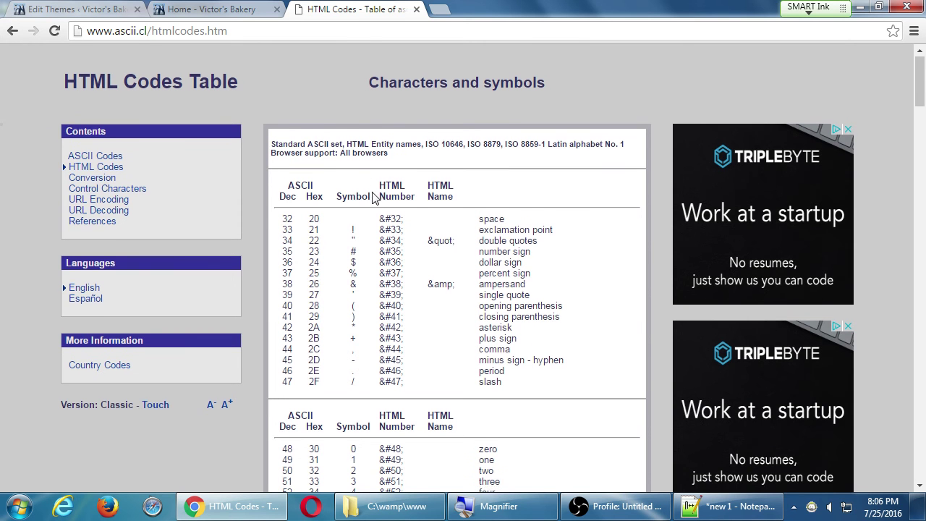
scroll(372, 199, down, 3)
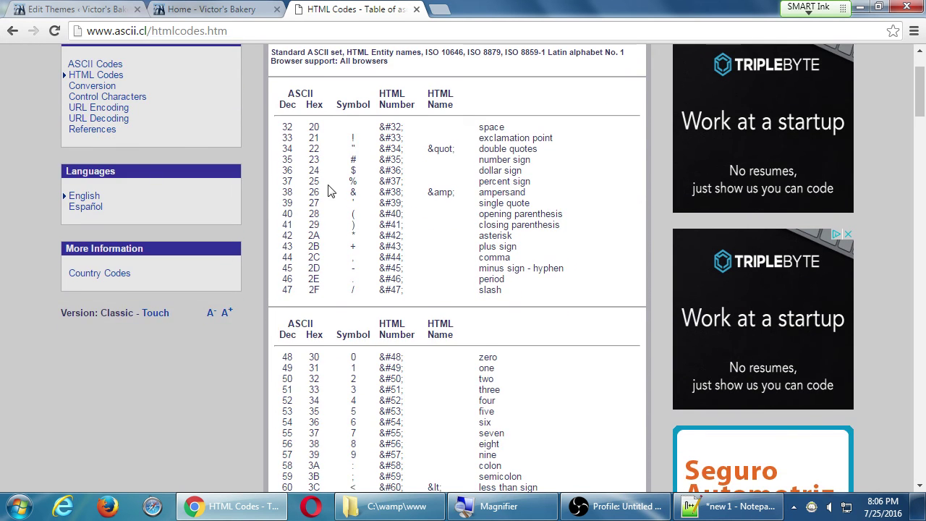
scroll(329, 191, down, 10)
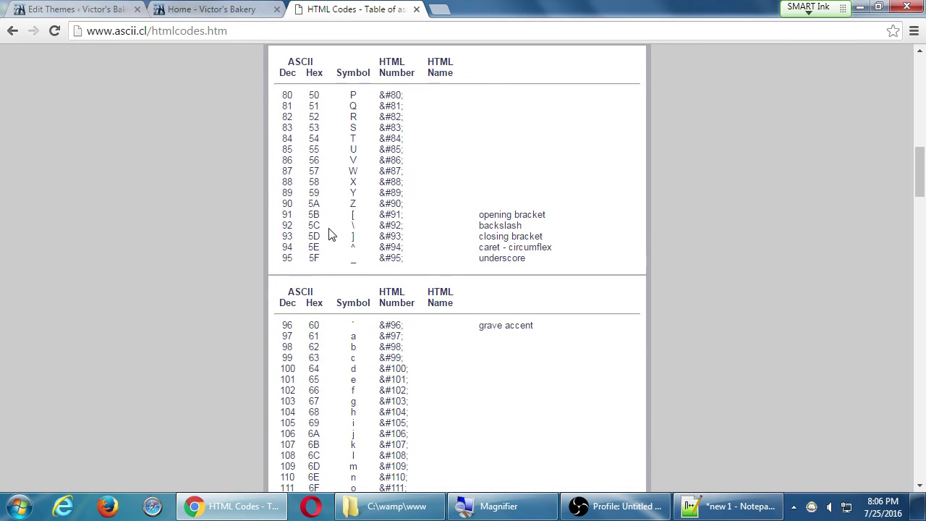
scroll(329, 235, down, 20)
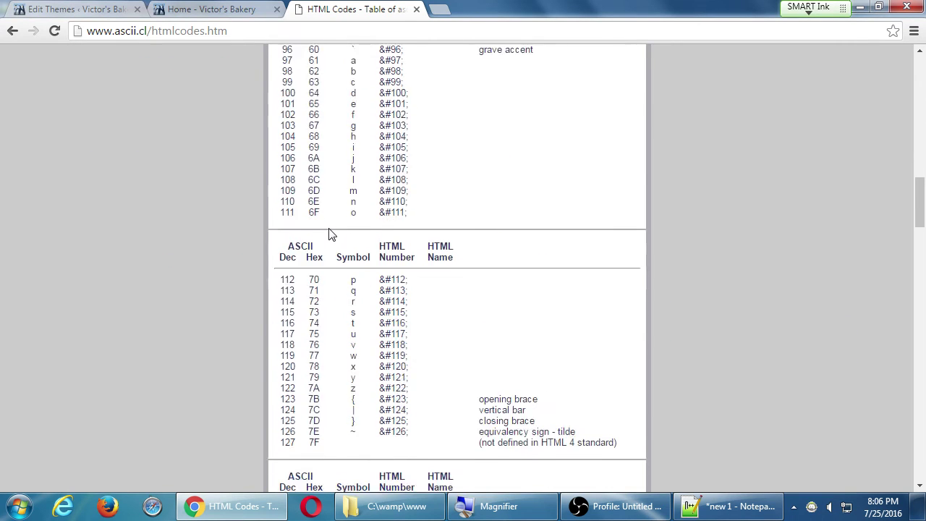
scroll(329, 235, up, 3)
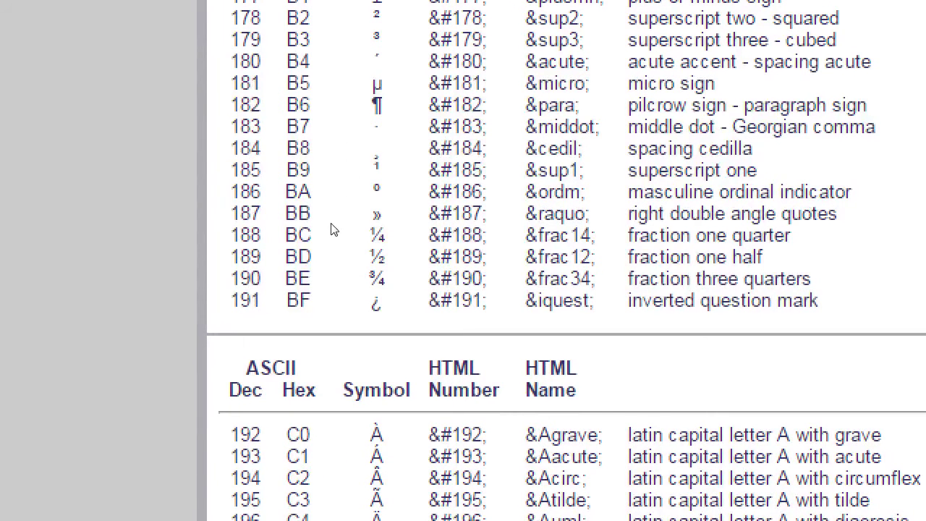
double_click(357, 232)
drag(429, 232, 464, 231)
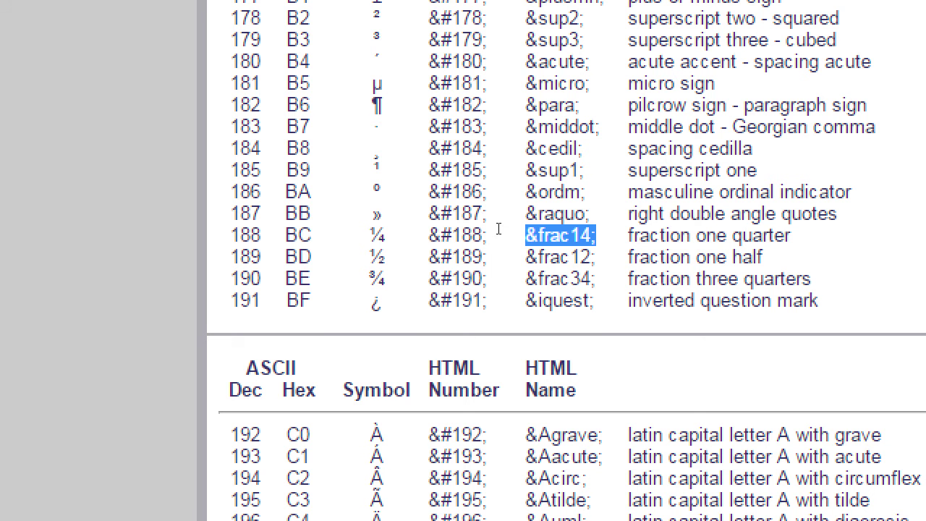
click(498, 229)
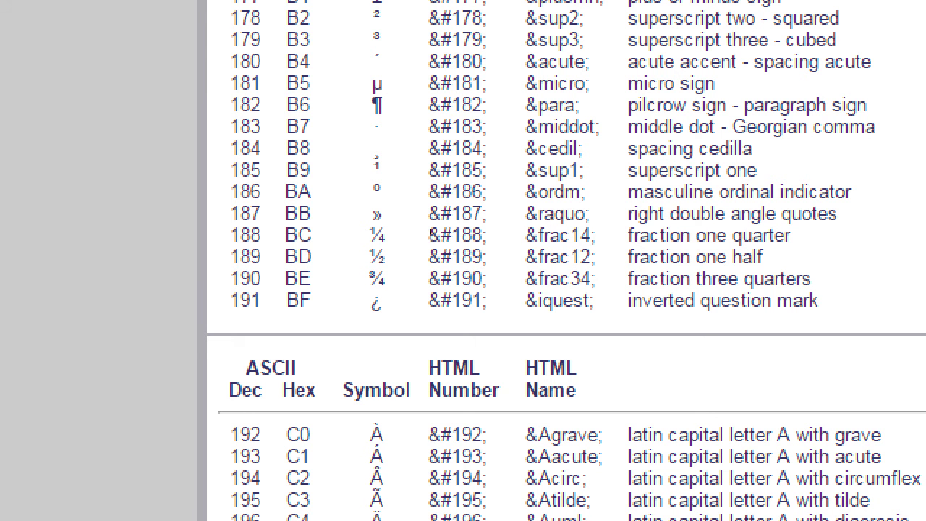
Examine the HTML codes for the inverted question mark, the accented Latin capital letters and the sharp s in the ascii.cl table.
drag(353, 265, 357, 266)
scroll(368, 267, down, 5)
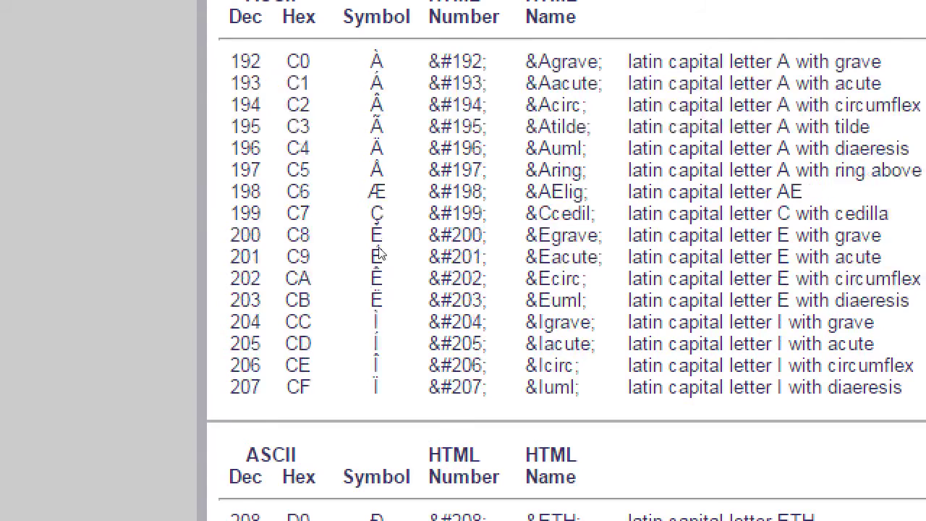
scroll(380, 249, down, 5)
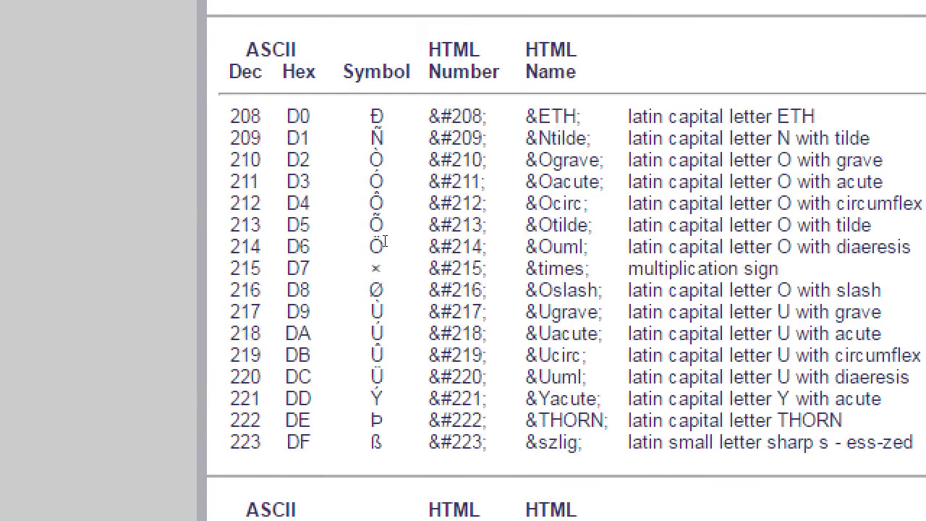
scroll(391, 234, up, 6)
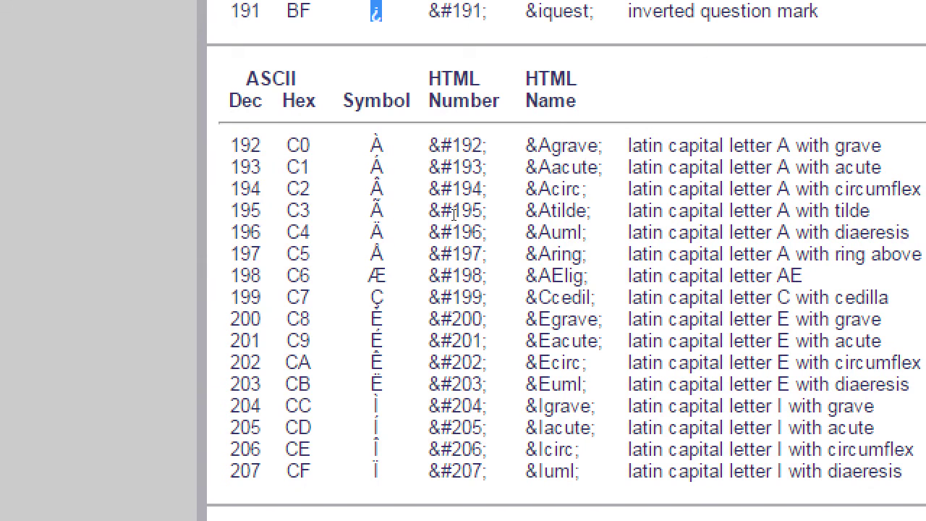
scroll(517, 253, down, 2)
scroll(533, 268, down, 3)
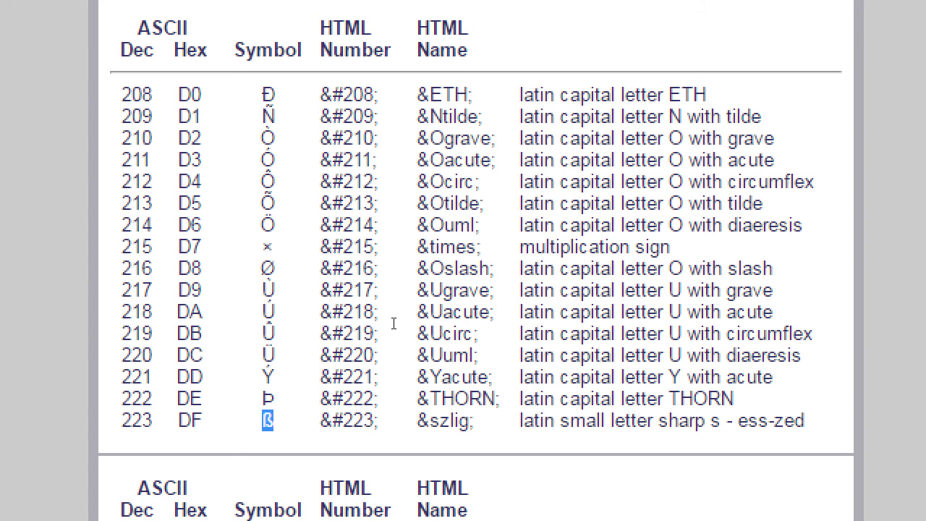
Look up the HTML code for the small letter n with tilde and review the rest of the ascii.cl table.
scroll(463, 273, down, 5)
scroll(492, 204, down, 1)
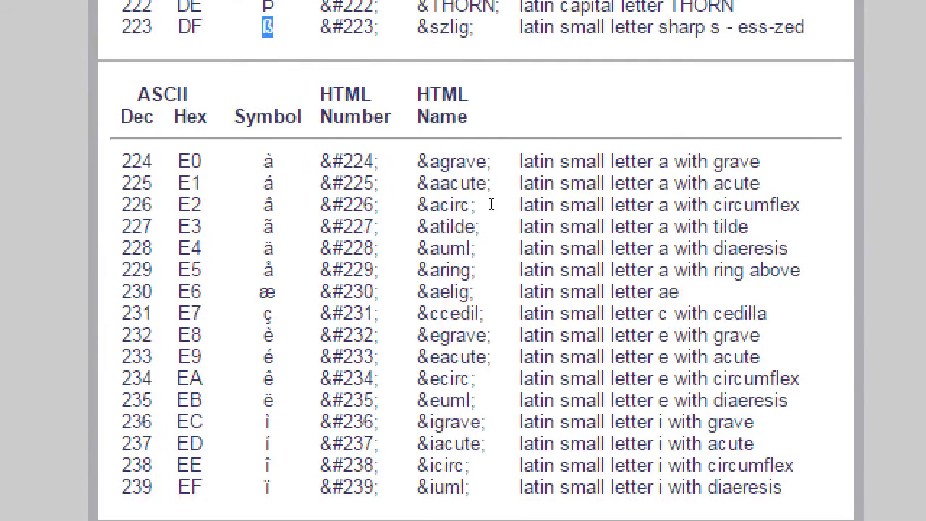
scroll(499, 234, down, 1)
scroll(512, 236, down, 5)
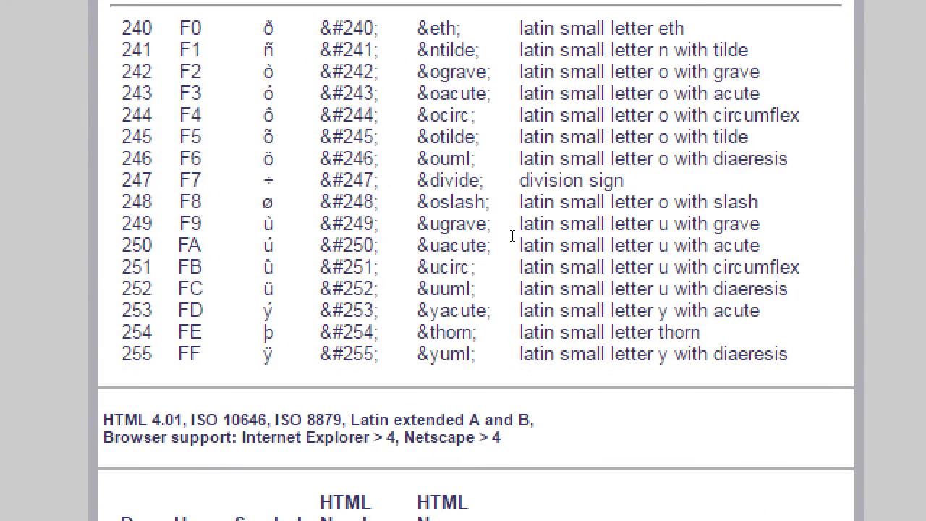
scroll(336, 155, up, 2)
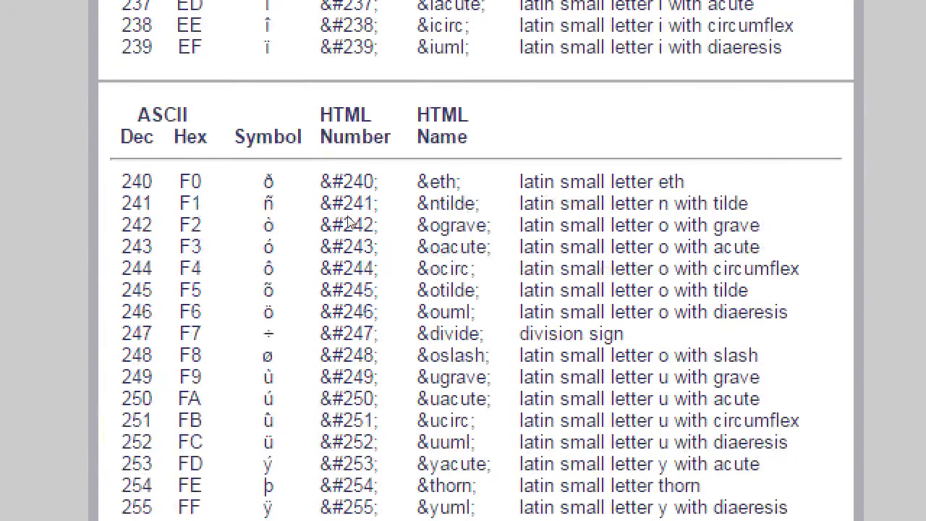
double_click(267, 204)
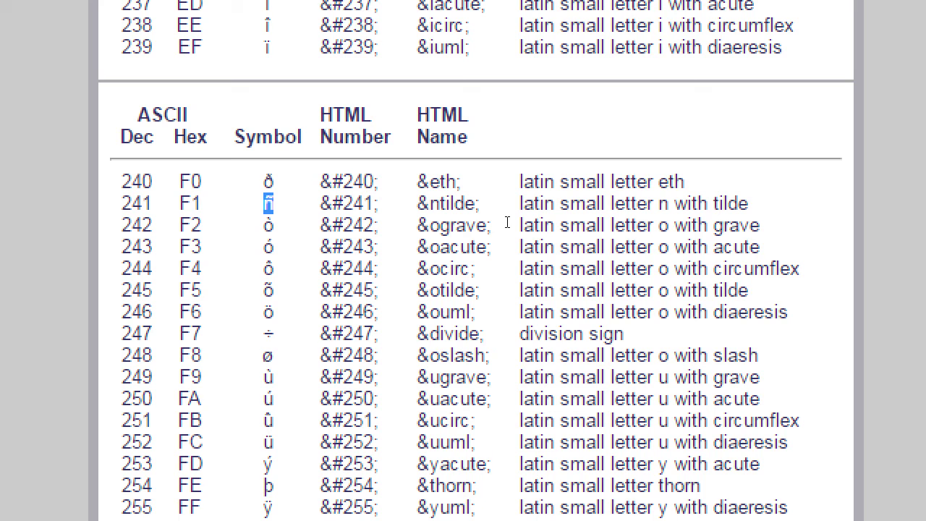
scroll(508, 223, down, 4)
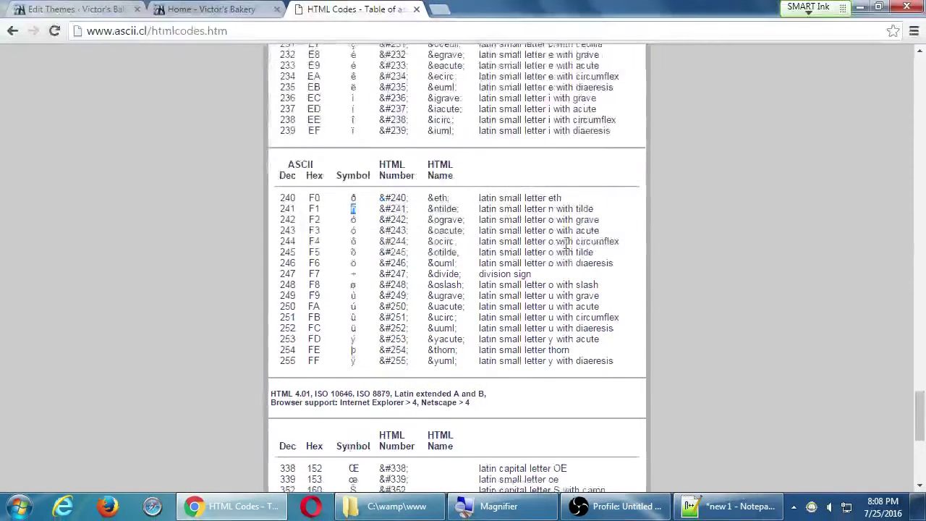
scroll(565, 239, down, 2)
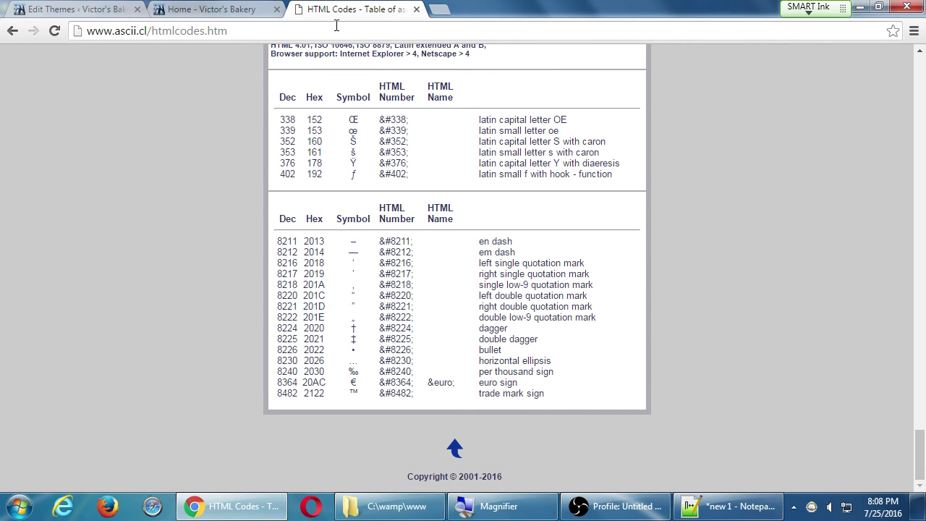
Check the copyright line in the Victor's Bakery home page footer and return to the HTML codes table.
click(233, 9)
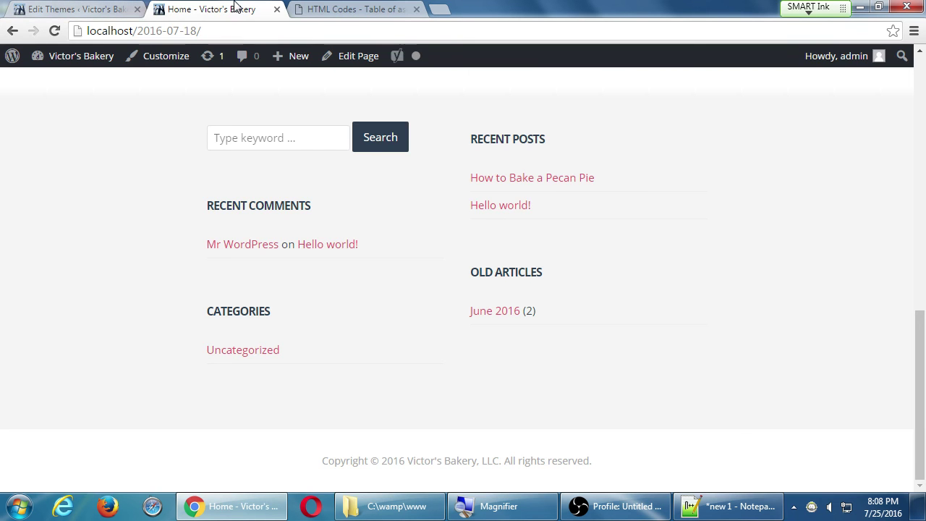
key(ctrl+Tab)
scroll(241, 181, up, 10)
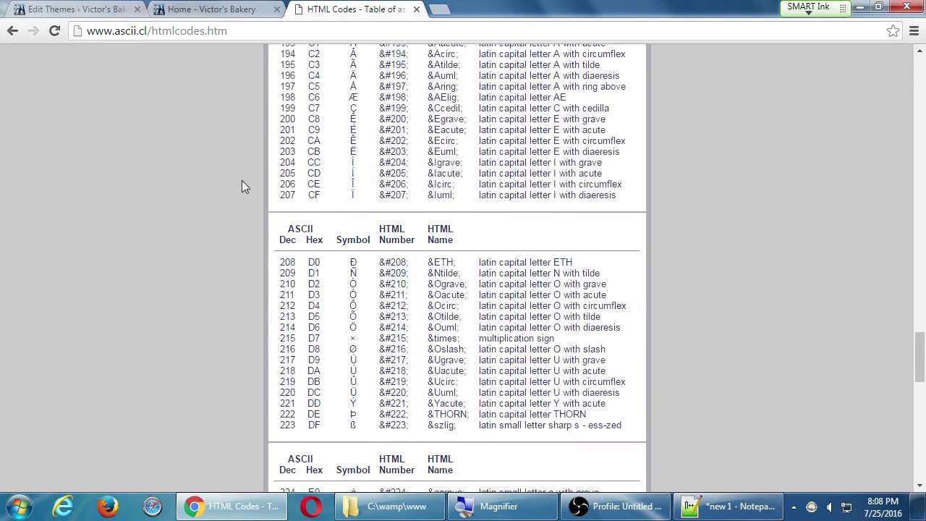
Open the HTML Arrows symbols reference from the Google results and examine its entities, including the one for black-letter capital I.
key(alt+Left)
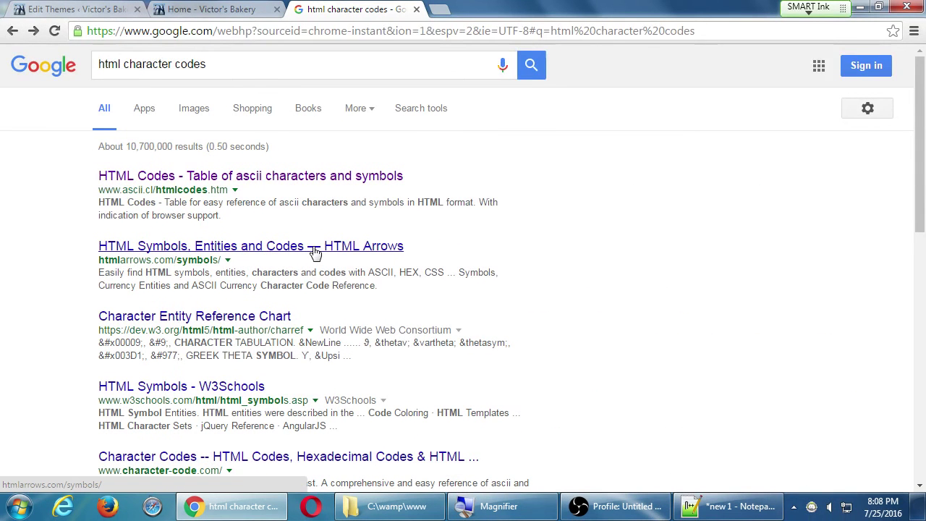
click(315, 247)
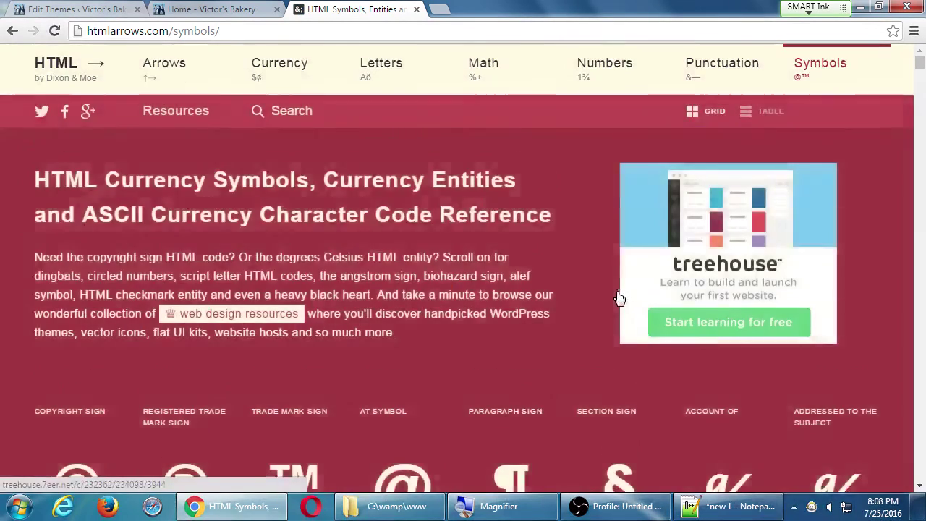
scroll(619, 297, down, 3)
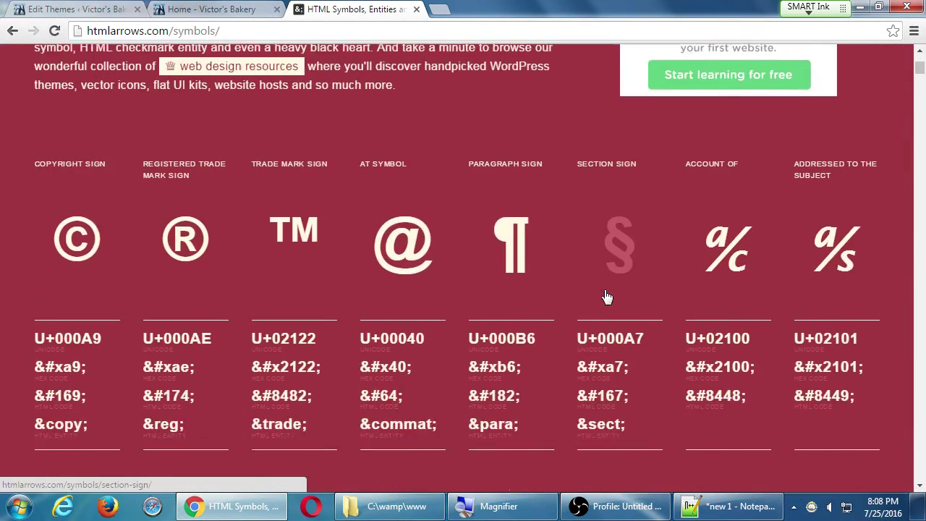
scroll(604, 293, down, 2)
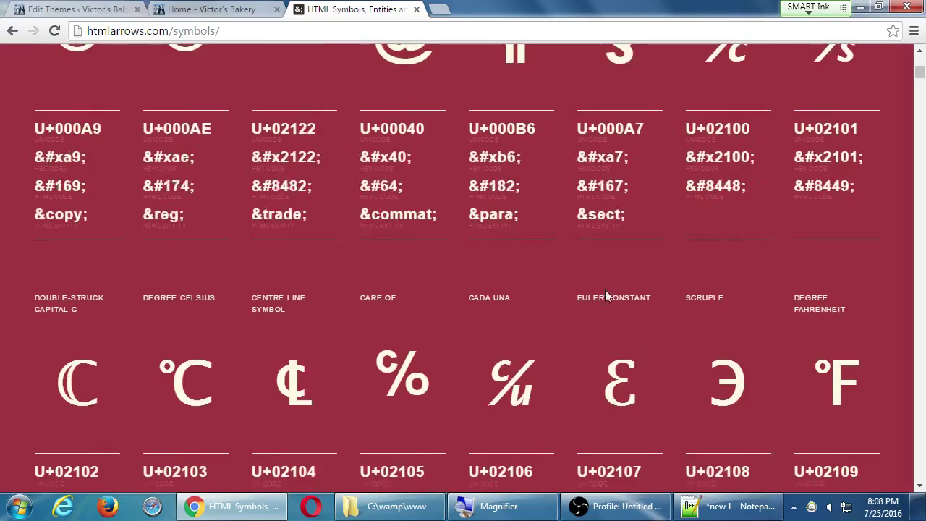
scroll(605, 289, down, 2)
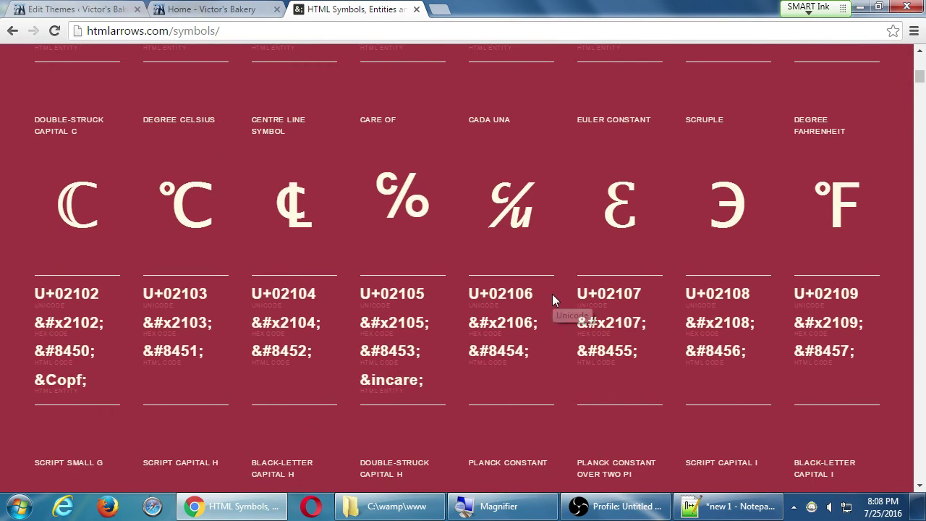
scroll(552, 297, down, 4)
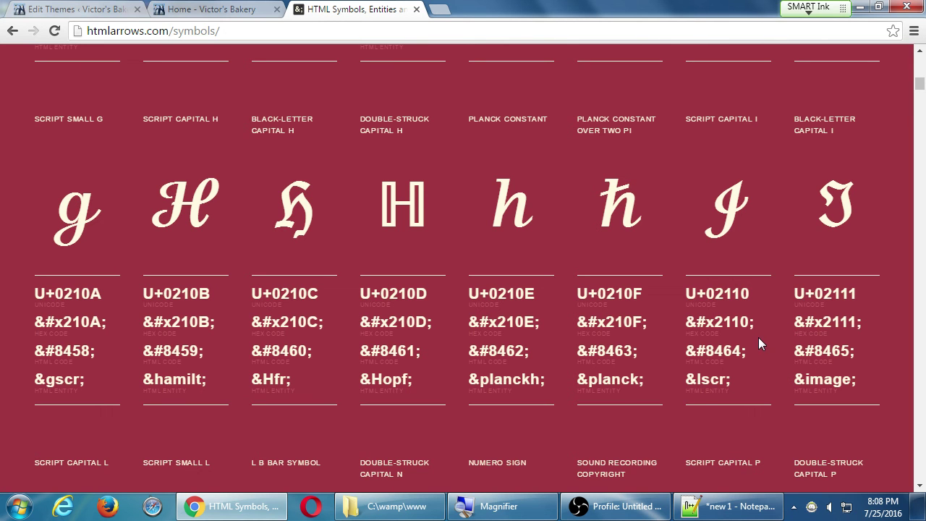
drag(794, 379, 858, 381)
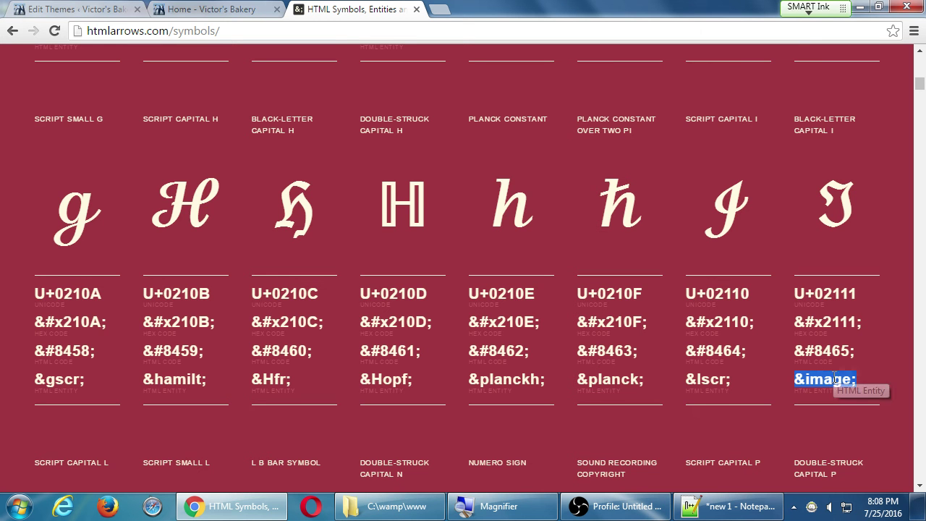
scroll(535, 384, down, 6)
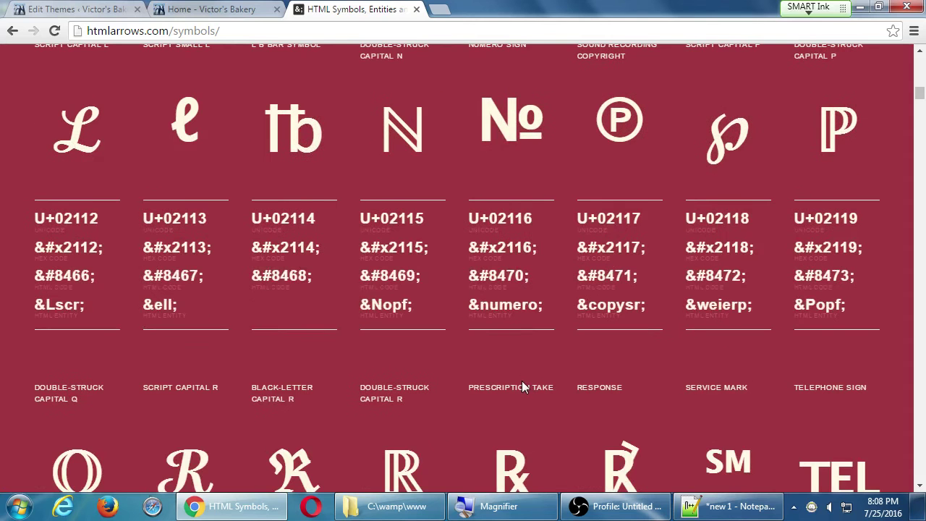
scroll(521, 381, up, 1)
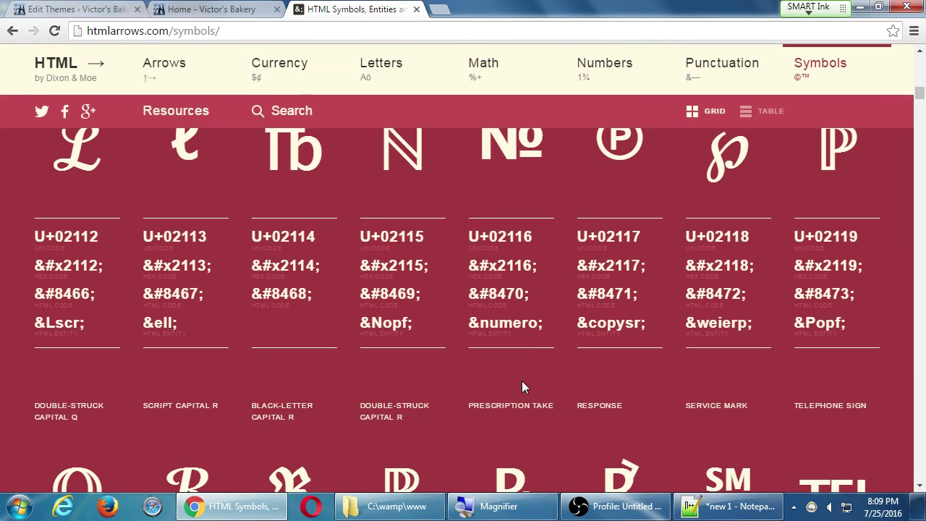
Open the Punctuation reference on HTML Arrows and look over its introduction and symbols.
click(722, 69)
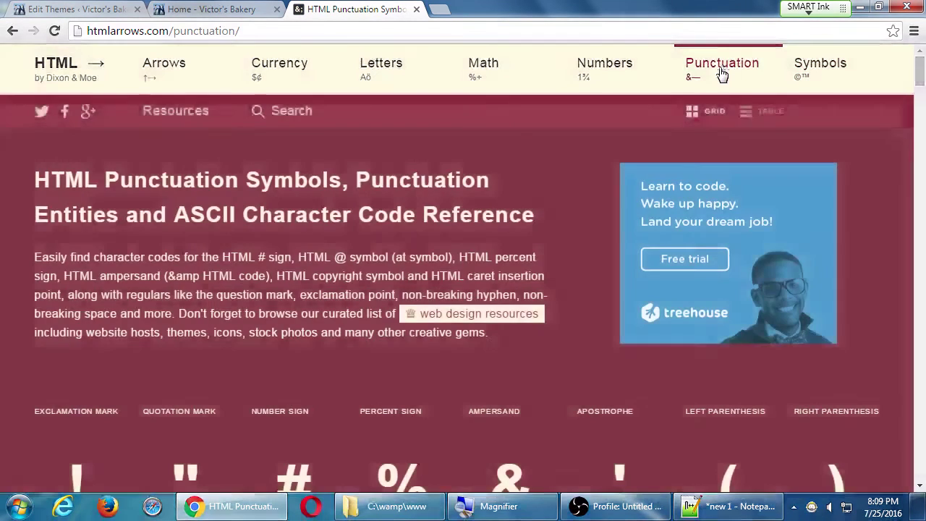
scroll(535, 330, down, 3)
scroll(536, 327, up, 5)
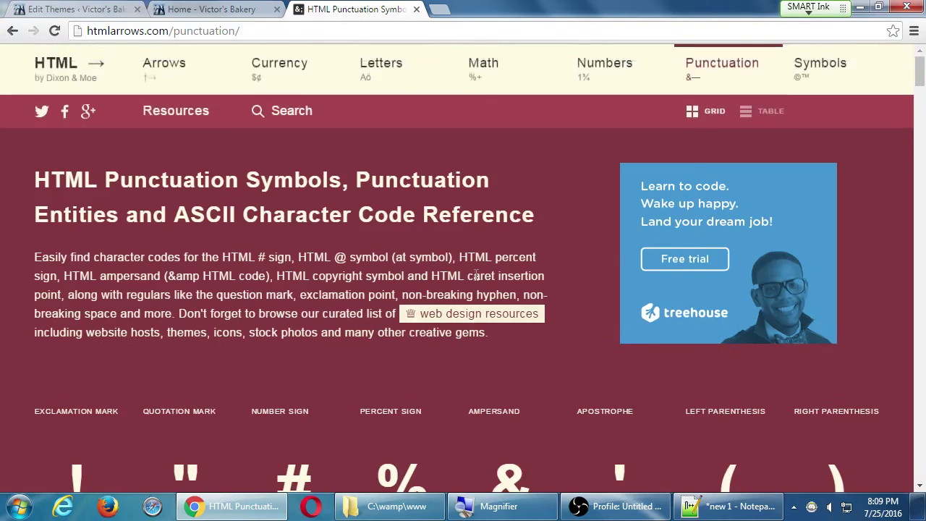
Open the Currency reference on HTML Arrows and examine the currency codes, highlighting the yen sign's HTML entity.
click(257, 73)
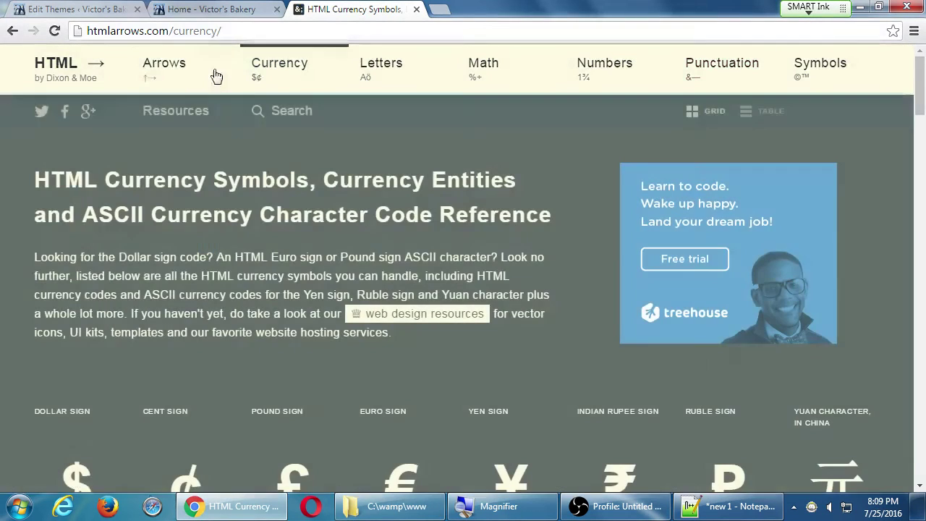
scroll(147, 265, down, 5)
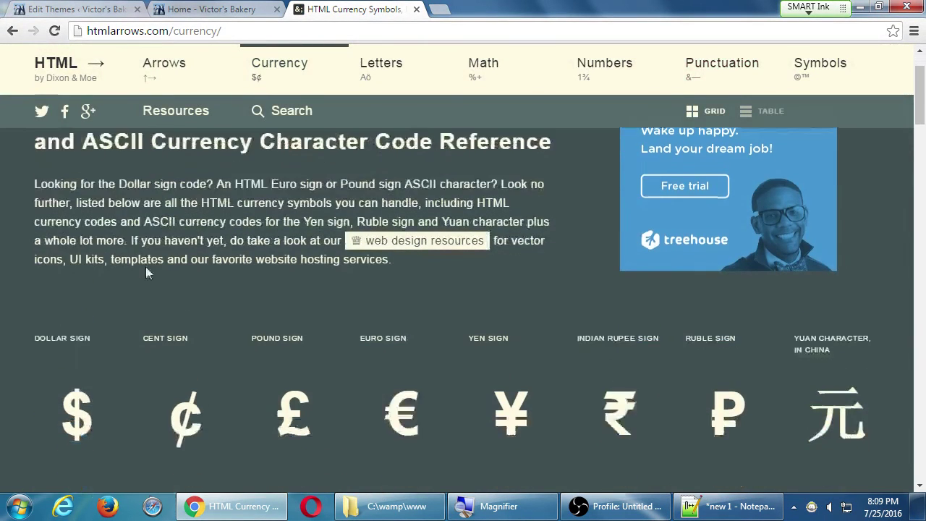
scroll(149, 264, up, 2)
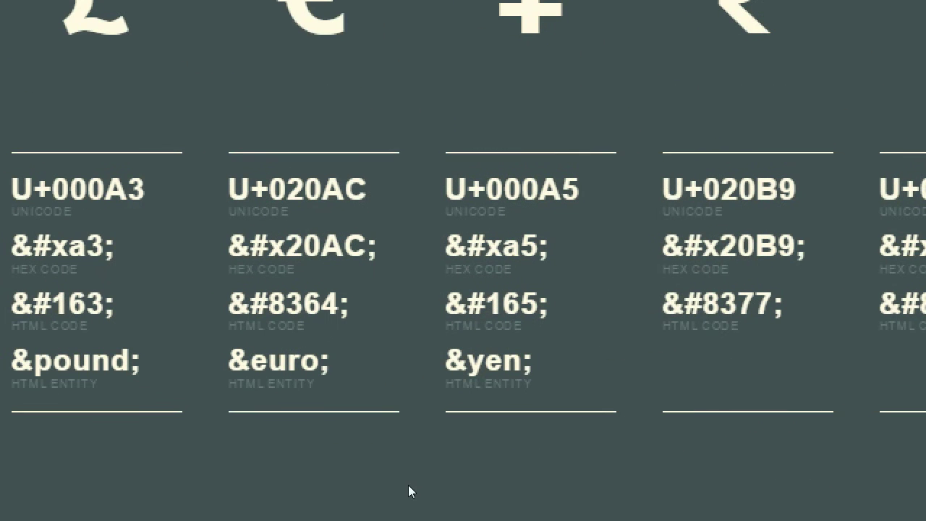
drag(516, 407, 463, 402)
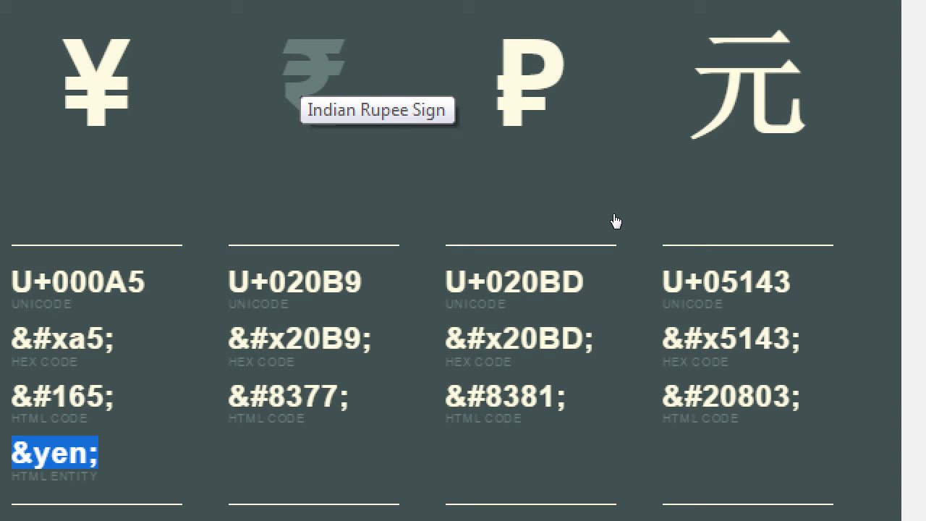
key(super+minus)
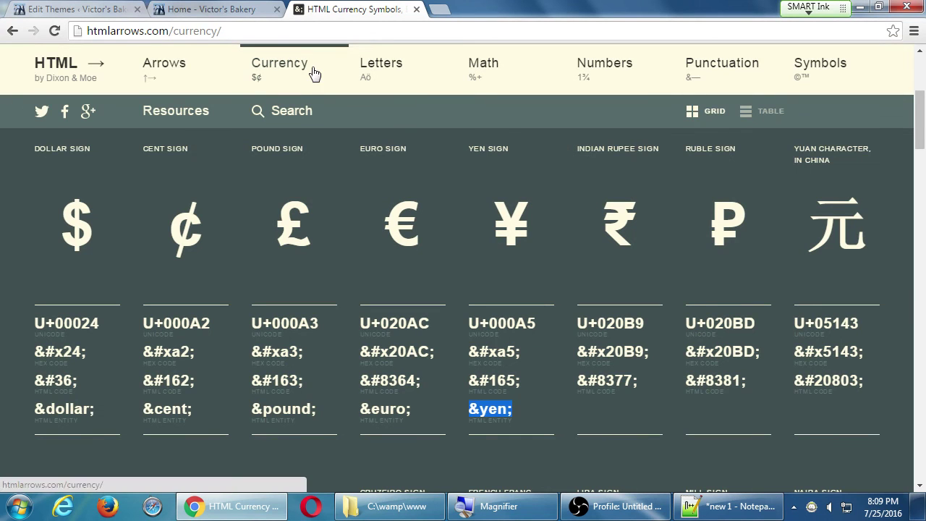
Compare the copyright line in footer.php with the home page's footer, and open the site's installed themes list.
click(73, 5)
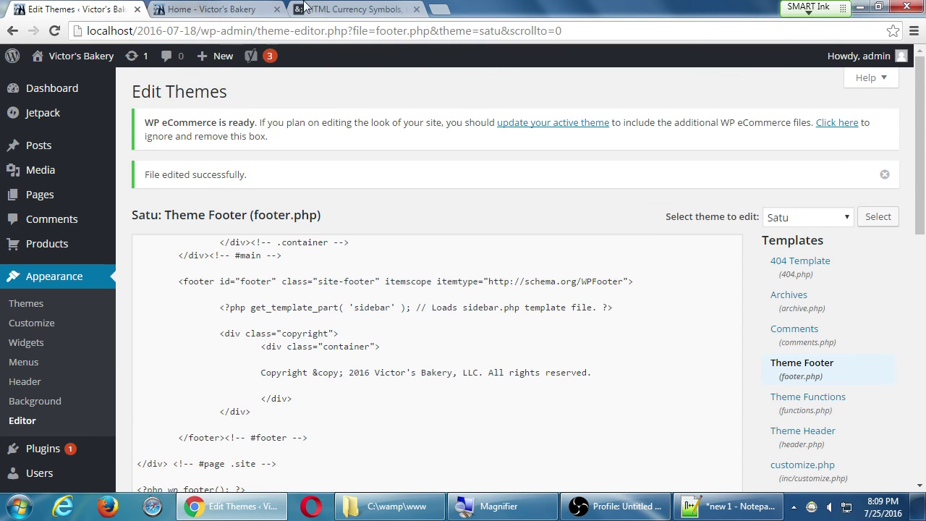
click(251, 7)
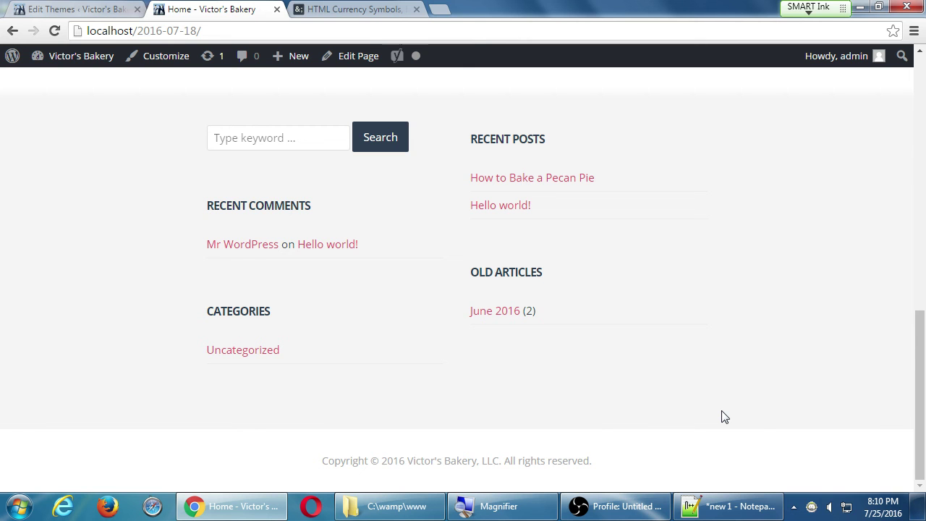
click(21, 7)
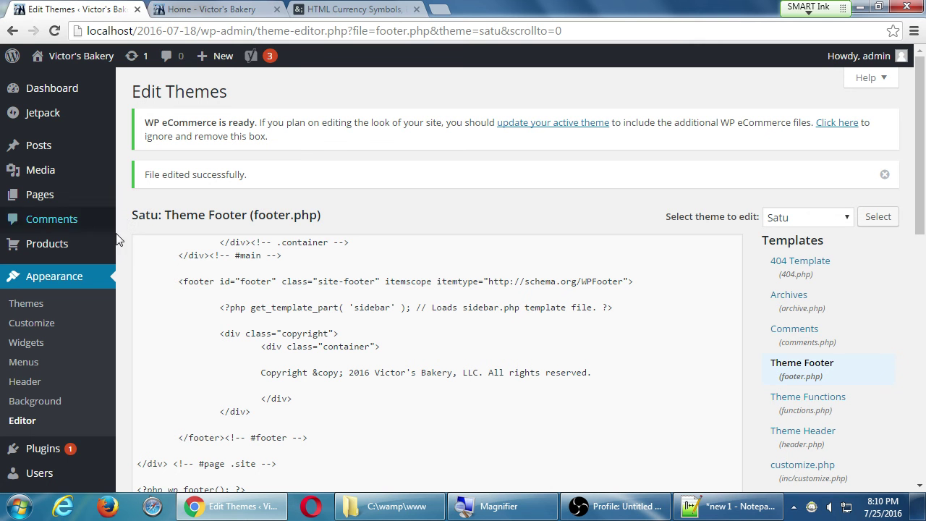
click(29, 307)
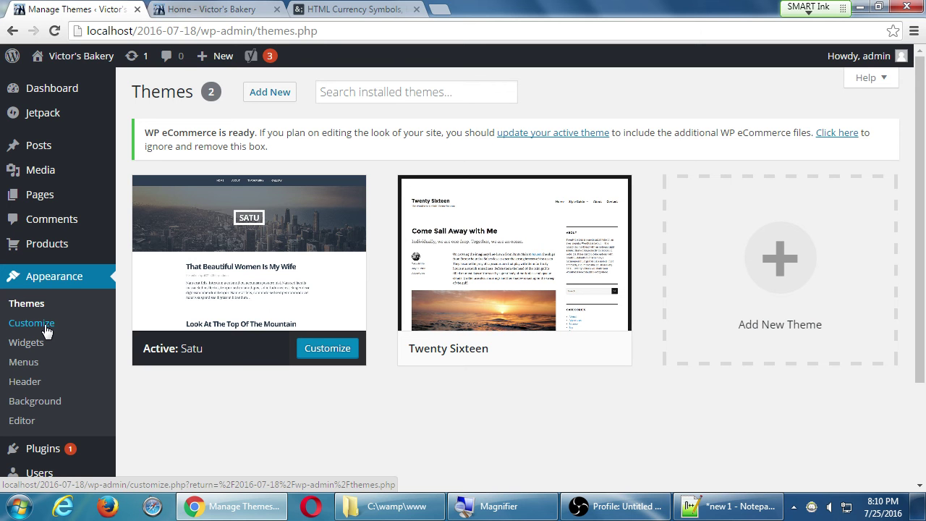
Open the Cakes shop category from the Victor's Bakery site and look over its product listing.
click(215, 9)
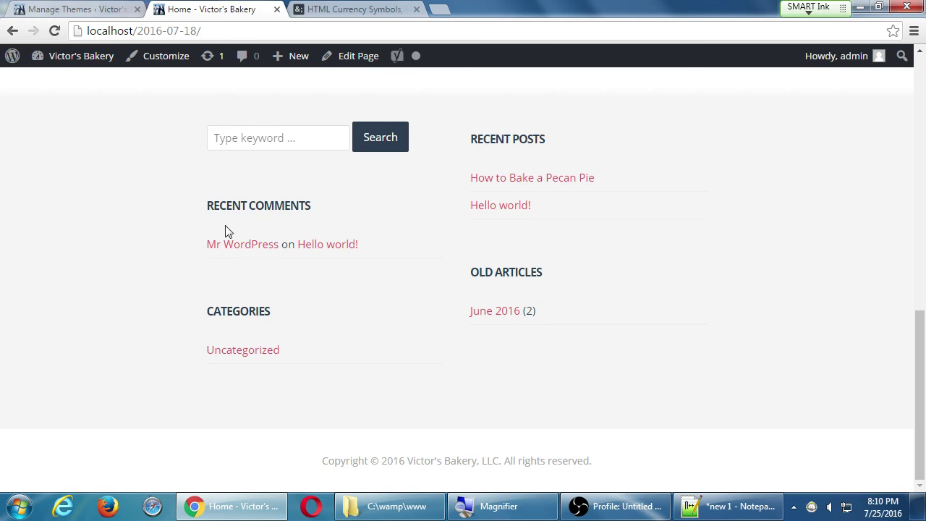
scroll(225, 231, up, 10)
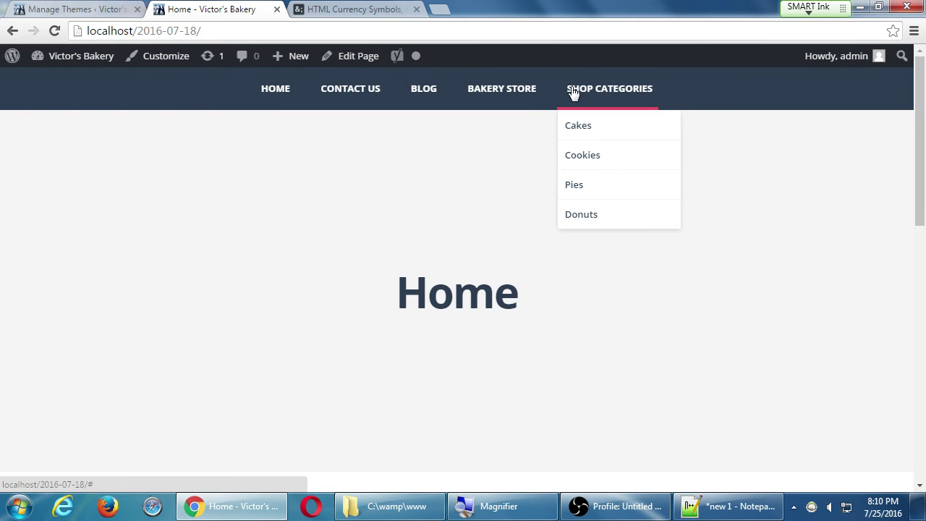
click(578, 91)
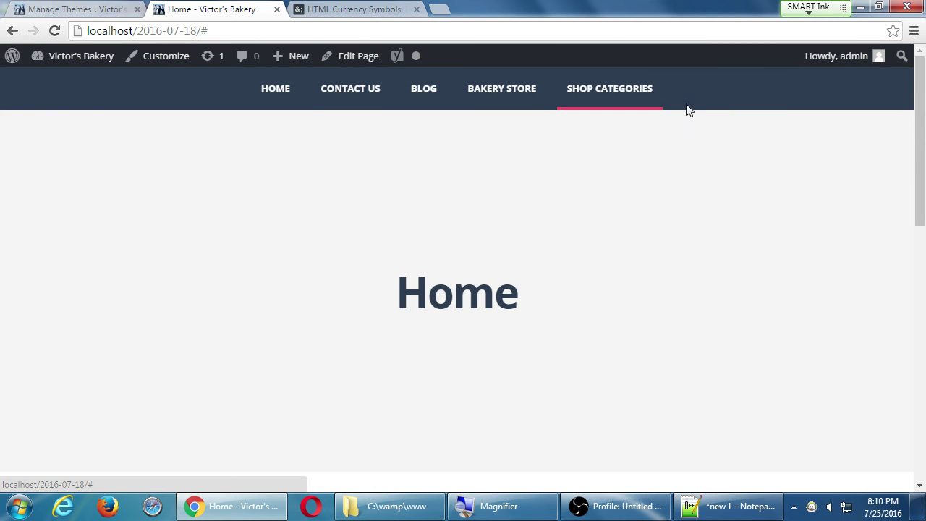
mouse_move(584, 107)
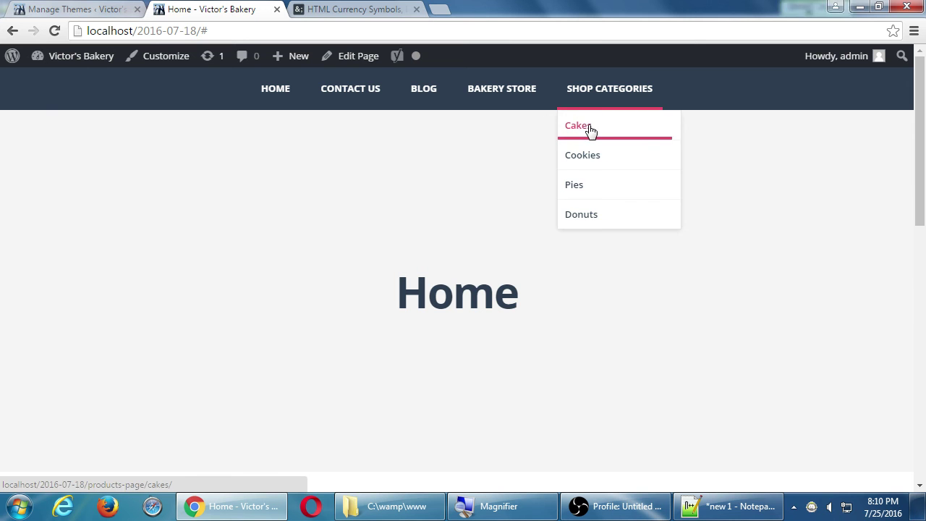
click(578, 126)
scroll(647, 190, down, 2)
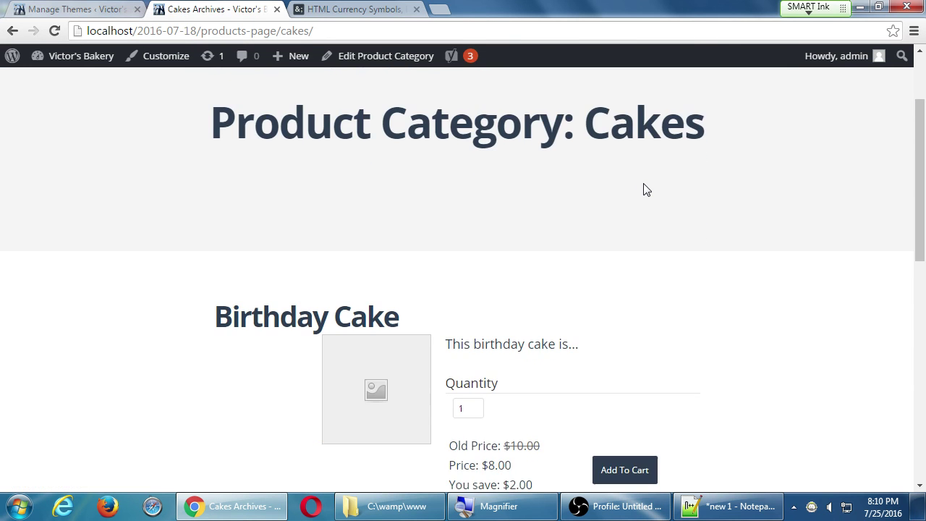
scroll(643, 188, down, 2)
scroll(644, 185, up, 4)
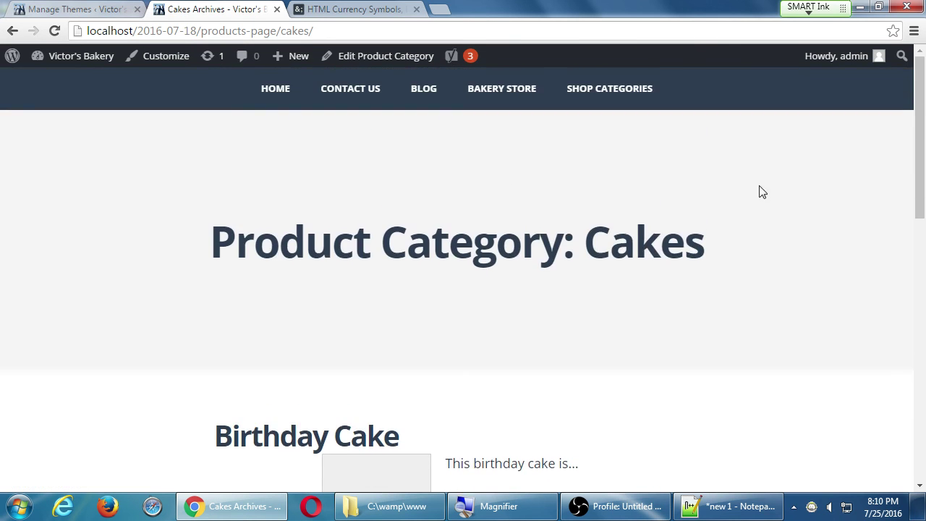